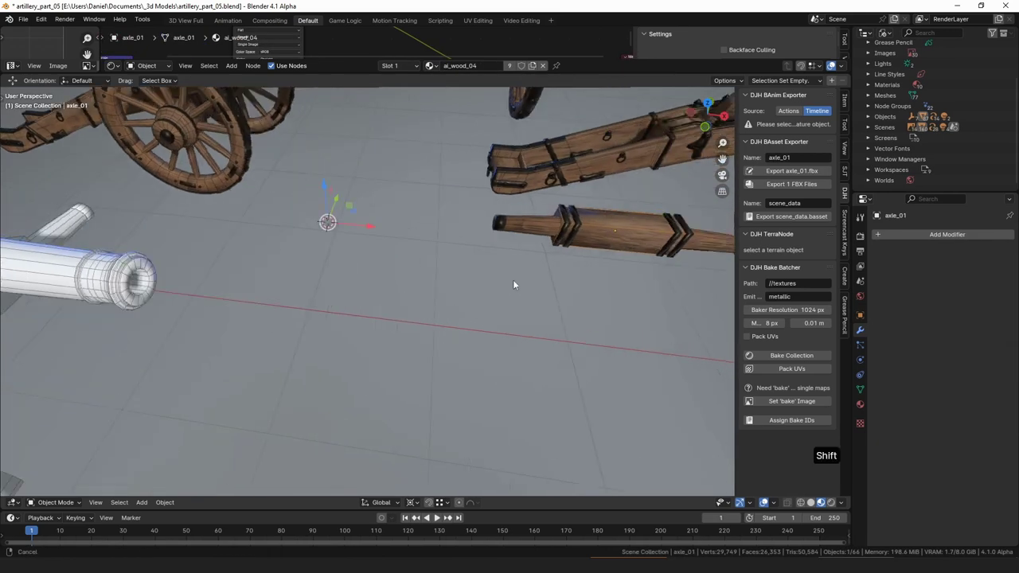
# Add the Random Island Value geometry nodes modifier to the wooden axle.
pyautogui.keyDown('shift'); pyautogui.moveTo(513, 281); pyautogui.dragTo(413, 334, button='middle'); pyautogui.keyUp('shift')
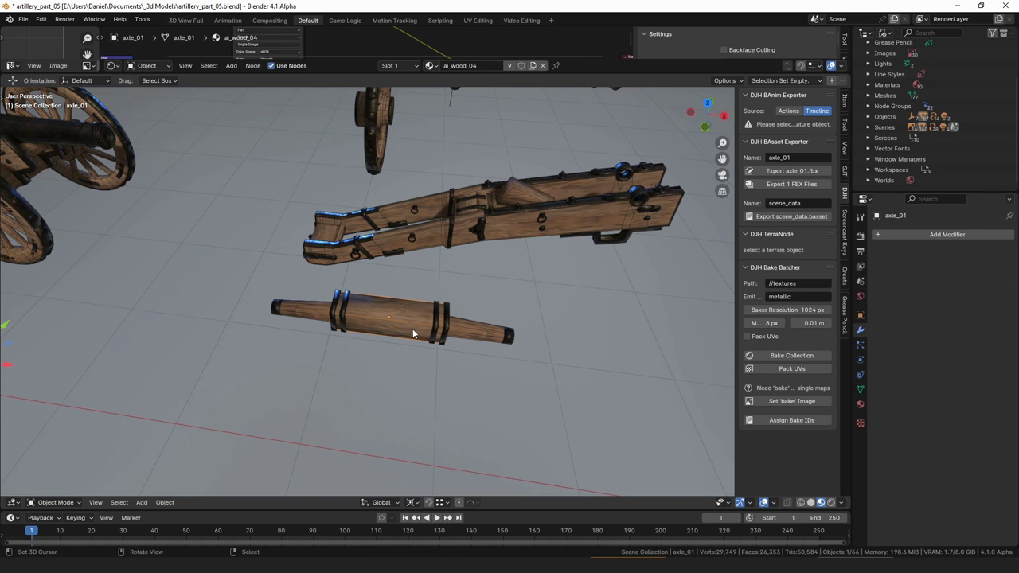
pyautogui.scroll(-3, 445, 323)
pyautogui.moveTo(457, 317)
pyautogui.keyDown('shift'); pyautogui.mouseDown(button='middle')
pyautogui.moveTo(527, 337)
pyautogui.moveTo(464, 303)
pyautogui.mouseUp(button='middle'); pyautogui.keyUp('shift')
pyautogui.scroll(3, 457, 299)
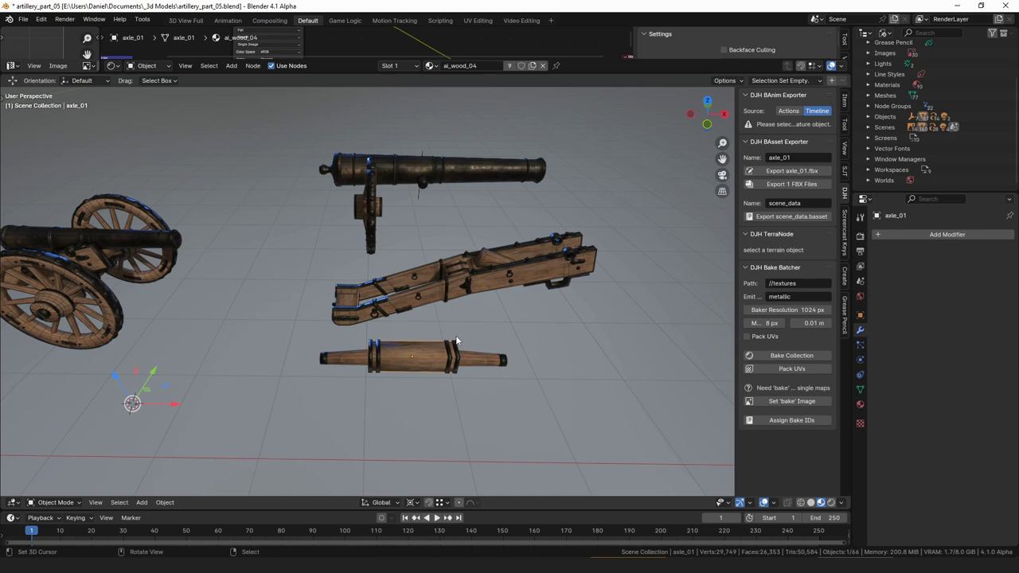
pyautogui.press('KP_Decimal')
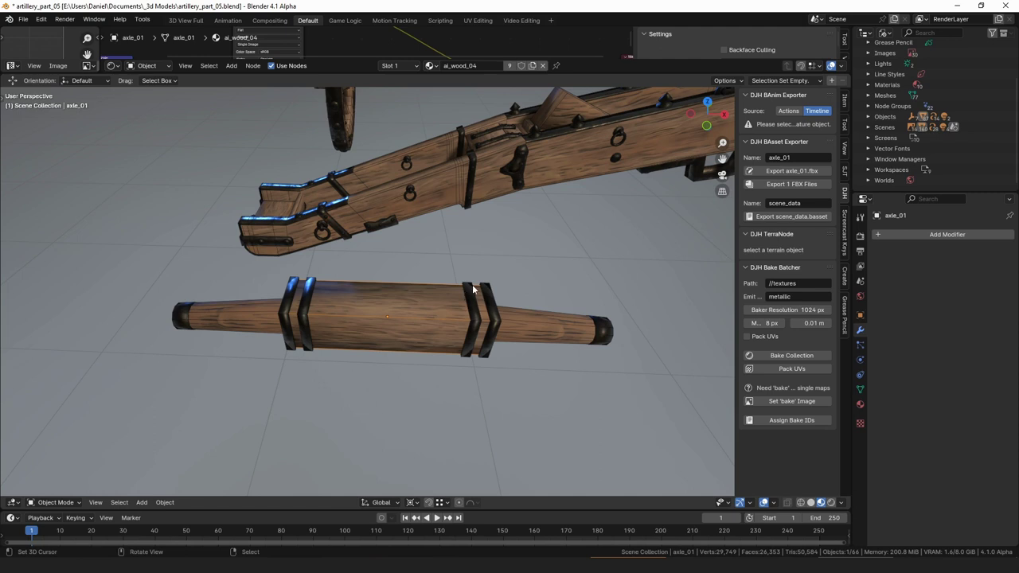
pyautogui.scroll(-5, 471, 284)
pyautogui.scroll(7, 487, 308)
pyautogui.moveTo(487, 309)
pyautogui.mouseDown(button='middle')
pyautogui.moveTo(468, 308)
pyautogui.moveTo(427, 240)
pyautogui.moveTo(484, 301)
pyautogui.mouseUp(button='middle')
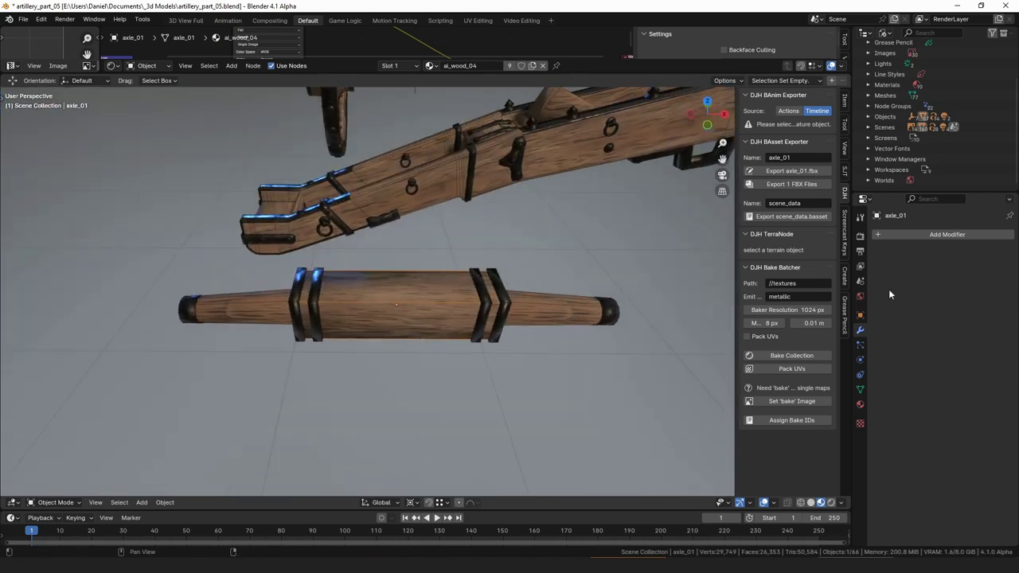
pyautogui.click(916, 236)
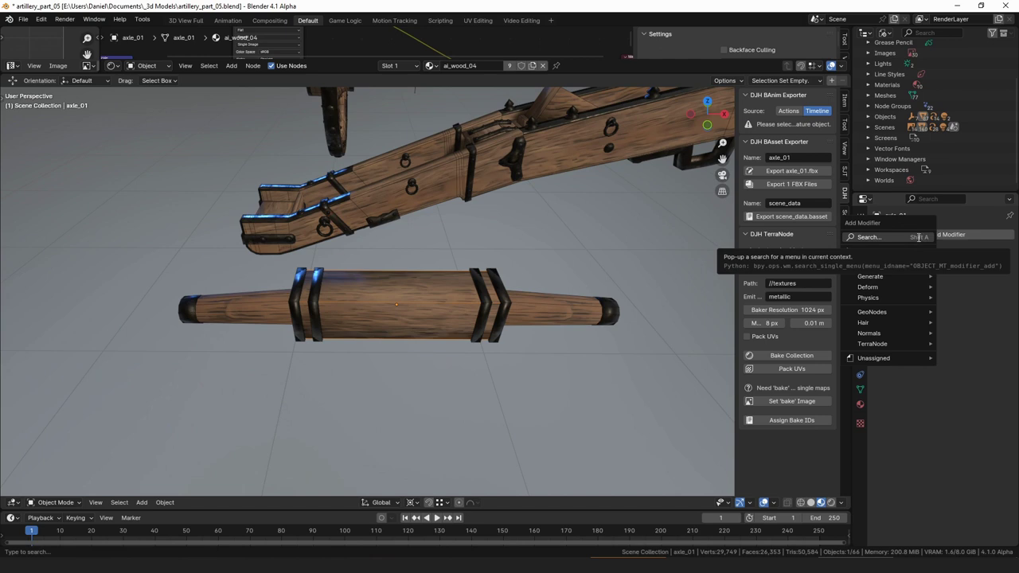
pyautogui.write('random')
pyautogui.press('Return')
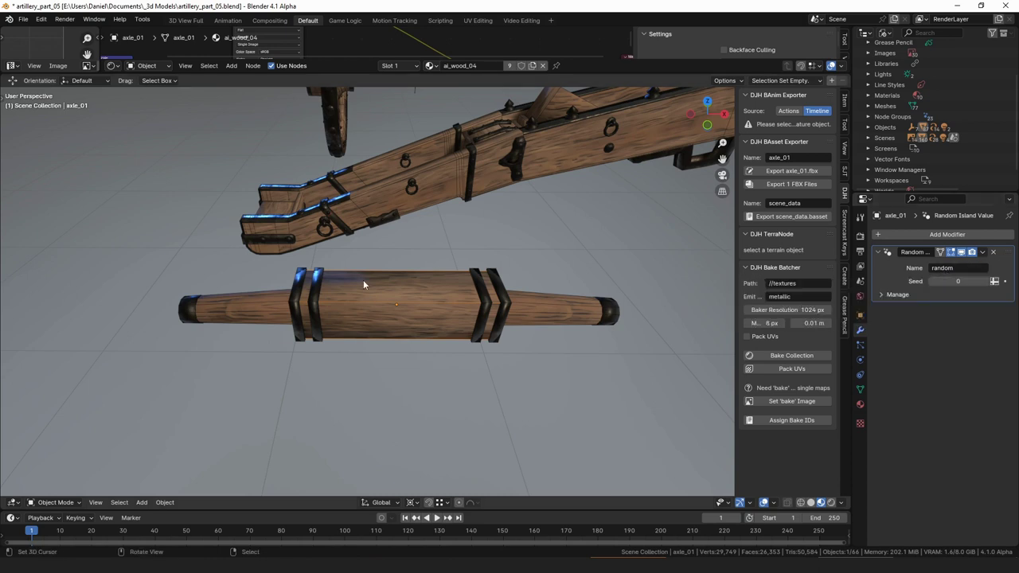
# Add the EdgesAttribute modifier to the axle, after the Random Island Value modifier.
pyautogui.scroll(2, 503, 279)
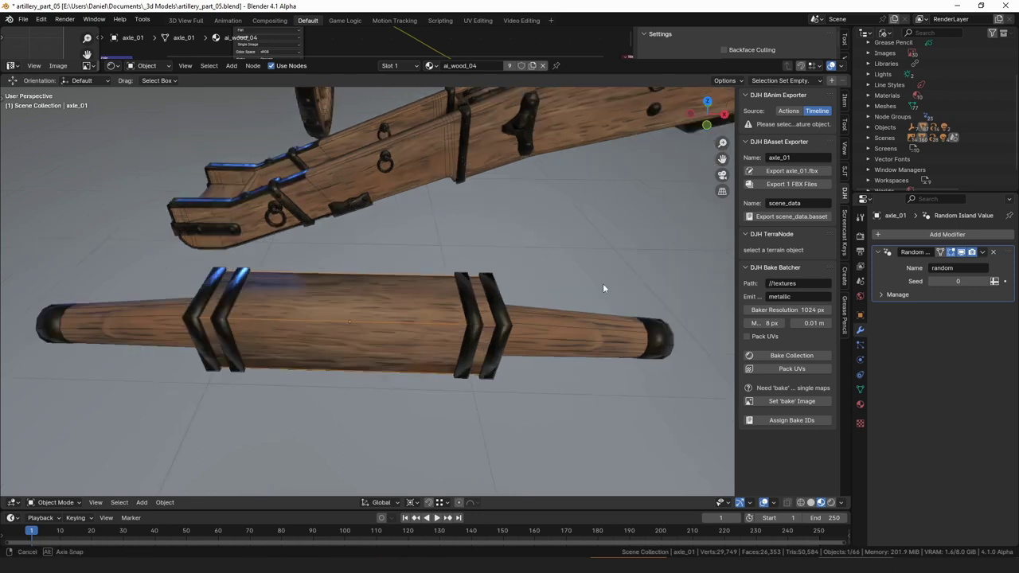
pyautogui.keyDown('shift'); pyautogui.moveTo(513, 279); pyautogui.dragTo(595, 263, button='middle'); pyautogui.keyUp('shift')
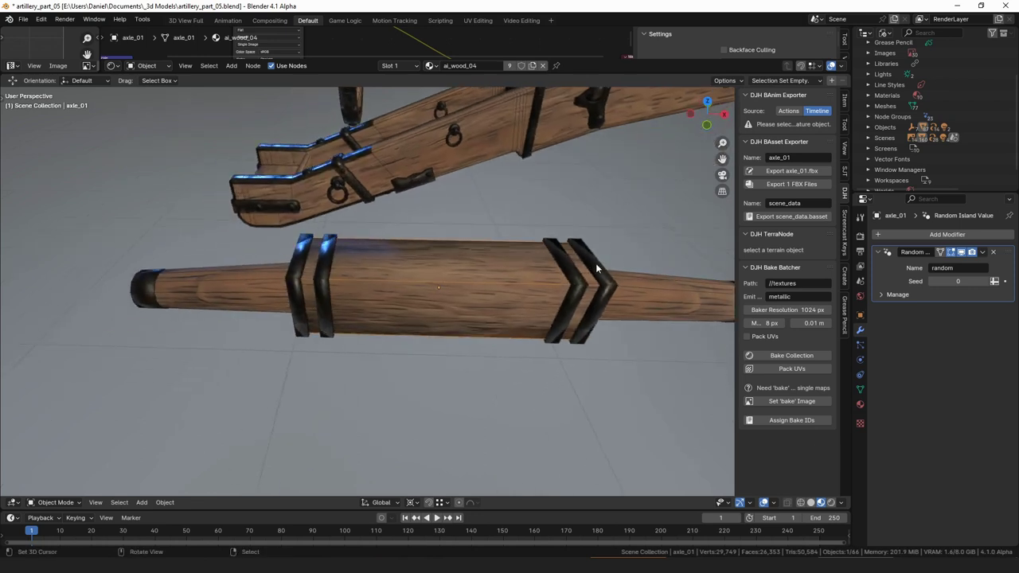
pyautogui.click(930, 235)
pyautogui.click(882, 234)
pyautogui.write('edge')
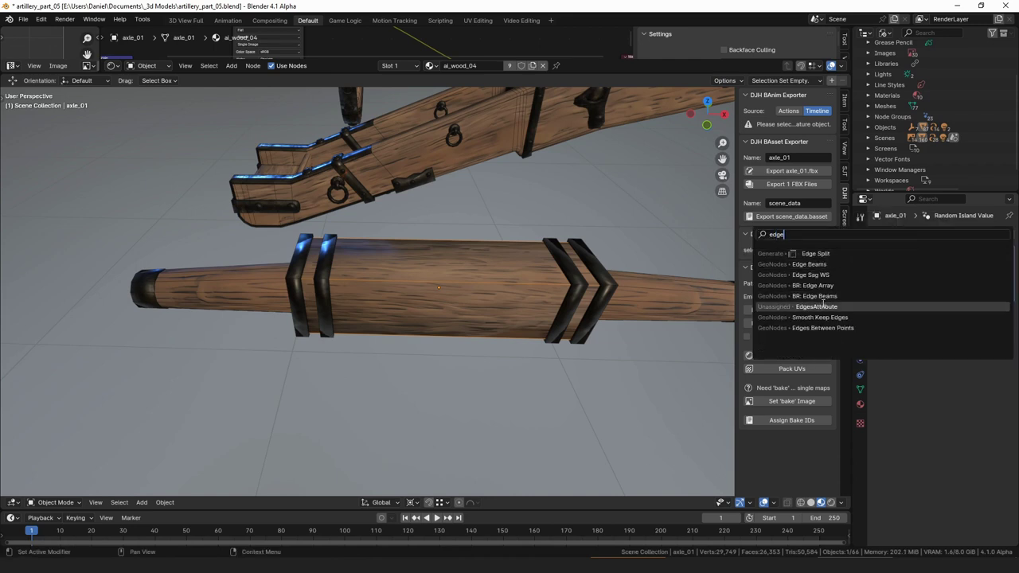
pyautogui.click(822, 307)
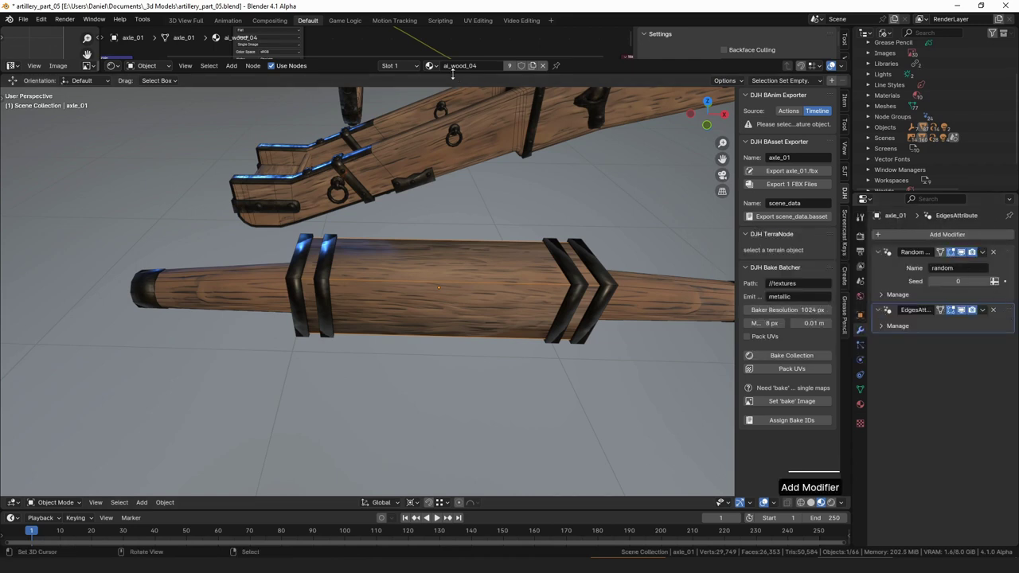
# Enlarge the node editor area and switch it to the Geometry Node Editor, showing the Random Island Value modifier's node group.
pyautogui.click(947, 249)
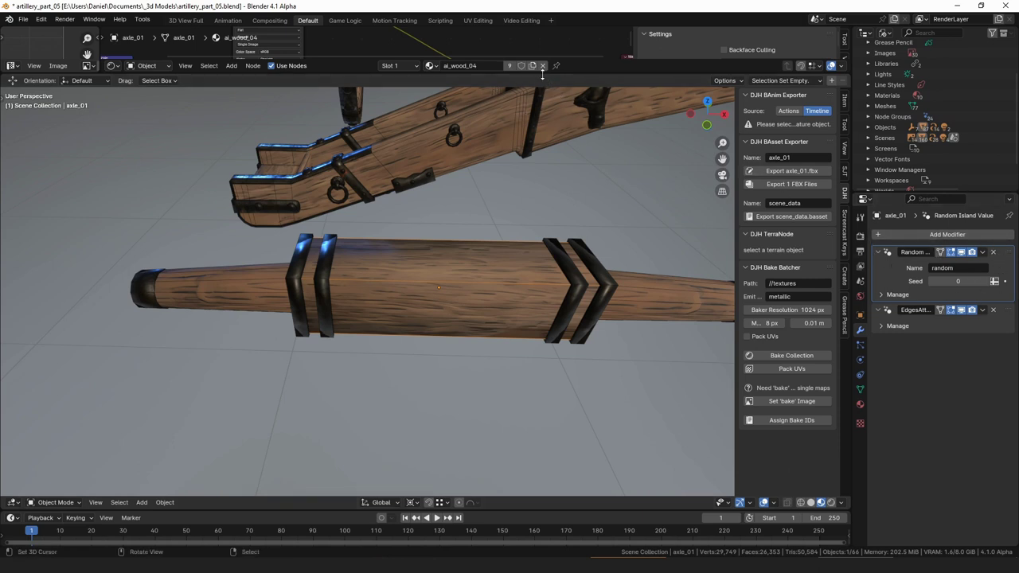
pyautogui.moveTo(113, 74); pyautogui.dragTo(114, 231)
pyautogui.click(114, 230)
pyautogui.click(132, 183)
pyautogui.moveTo(444, 157); pyautogui.dragTo(414, 84, button='middle')
pyautogui.scroll(6, 422, 148)
pyautogui.scroll(5, 364, 119)
# Examine how Mesh Island, Random Value and Group Input feed the Store Named Attribute node in the Random Island Value group.
pyautogui.moveTo(237, 112); pyautogui.dragTo(234, 130)
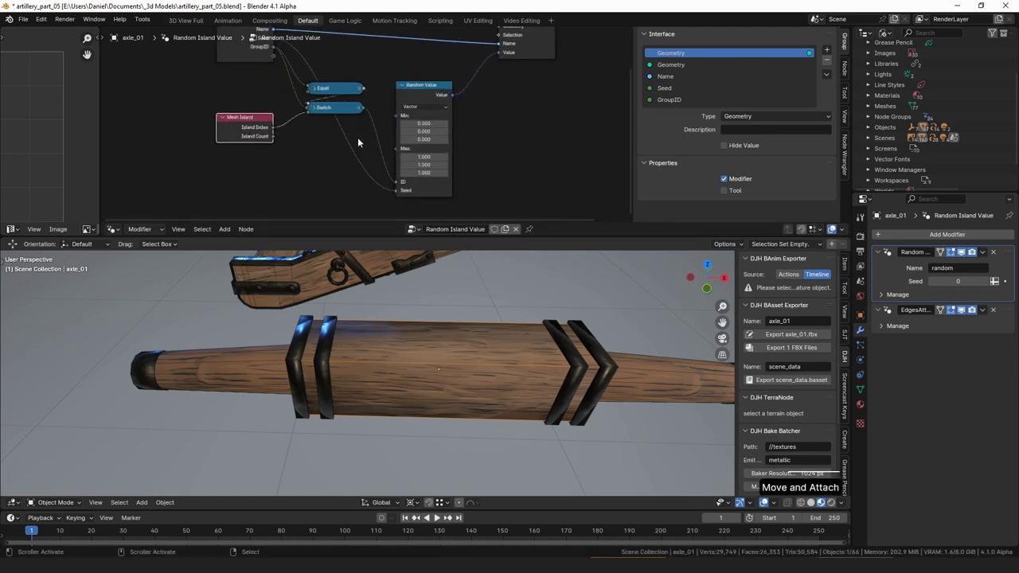
pyautogui.moveTo(413, 95); pyautogui.dragTo(396, 92)
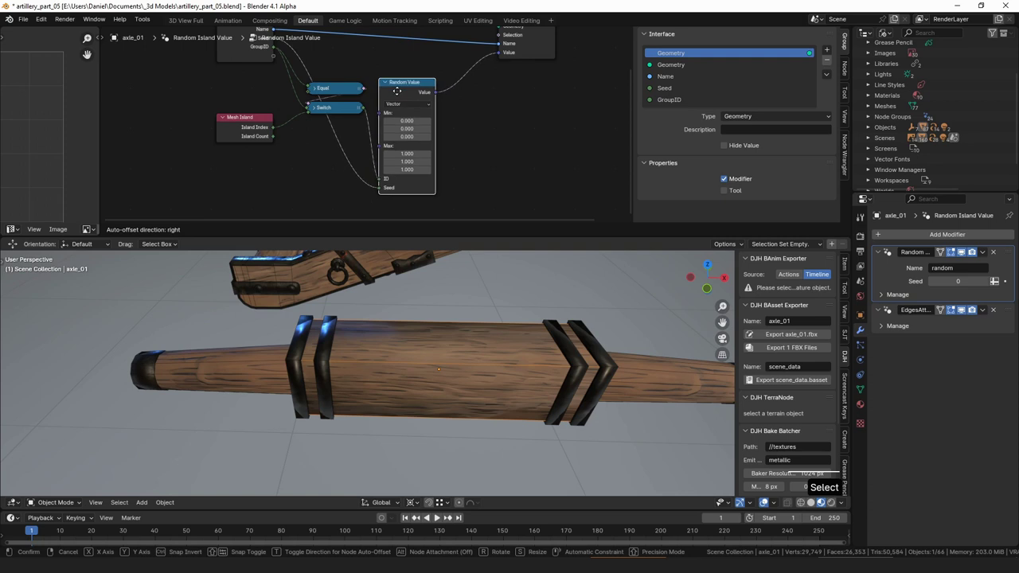
pyautogui.moveTo(379, 181); pyautogui.dragTo(378, 180)
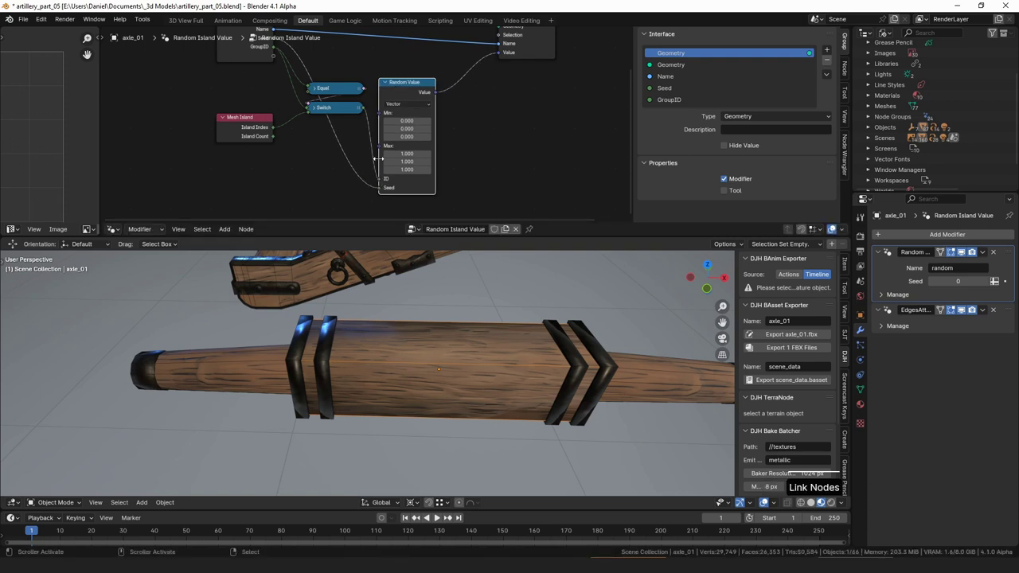
pyautogui.moveTo(243, 129); pyautogui.dragTo(255, 120)
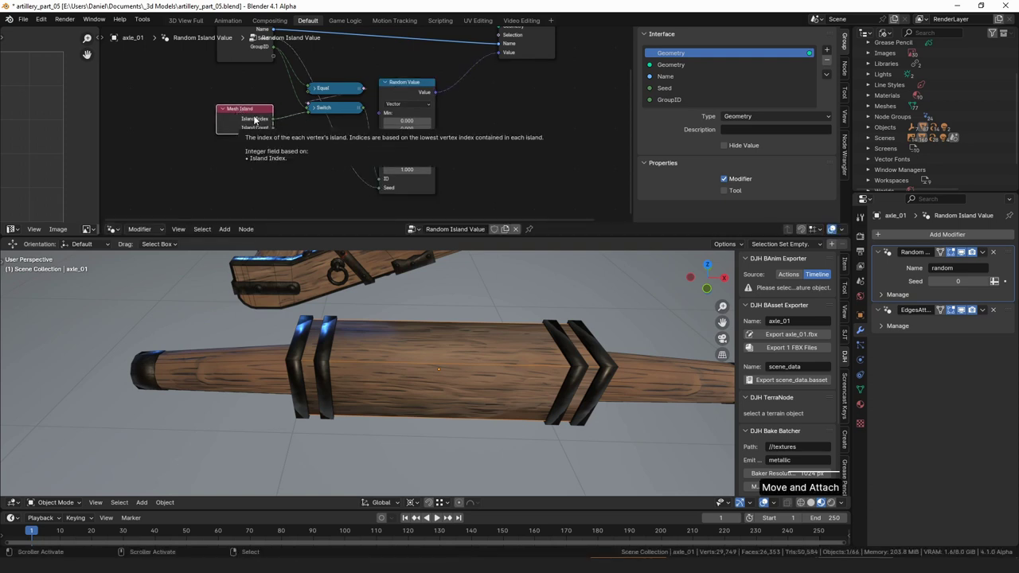
pyautogui.moveTo(306, 56); pyautogui.dragTo(299, 94, button='middle')
pyautogui.moveTo(245, 68); pyautogui.dragTo(242, 77)
pyautogui.moveTo(533, 115); pyautogui.dragTo(545, 132, button='middle')
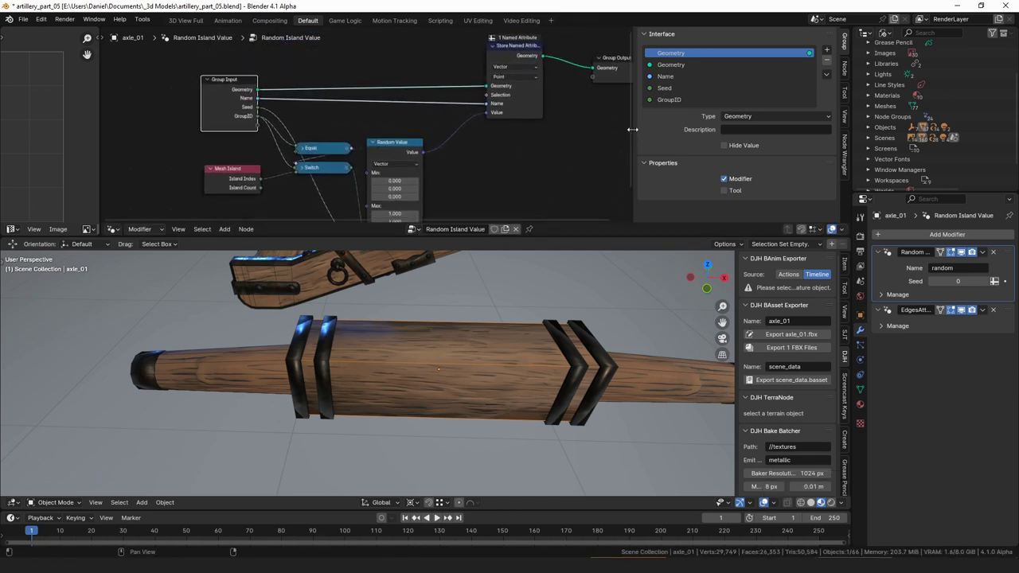
# Make the EdgesAttribute modifier active and examine its Edge Angle, Evaluate on Domain and Store Named Attribute nodes.
pyautogui.click(1010, 320)
pyautogui.moveTo(459, 81); pyautogui.dragTo(458, 90)
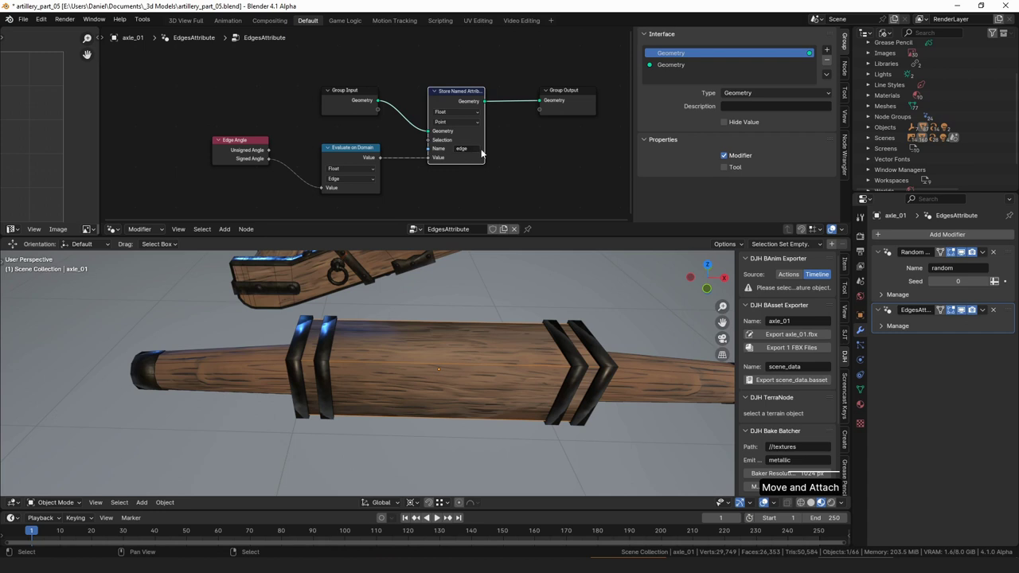
pyautogui.moveTo(348, 155); pyautogui.dragTo(343, 149)
pyautogui.moveTo(246, 152); pyautogui.dragTo(254, 158)
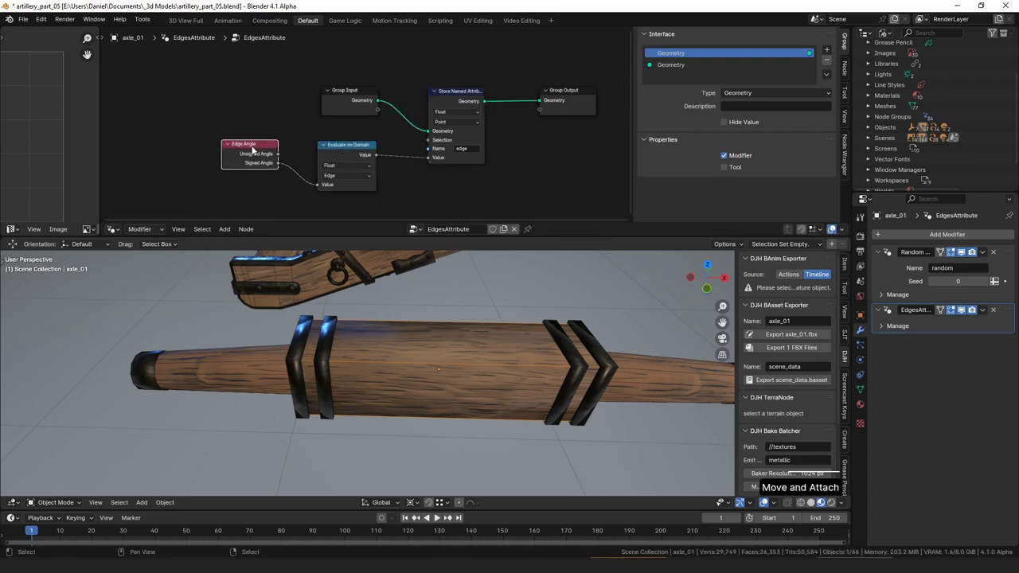
pyautogui.moveTo(351, 154); pyautogui.dragTo(354, 153)
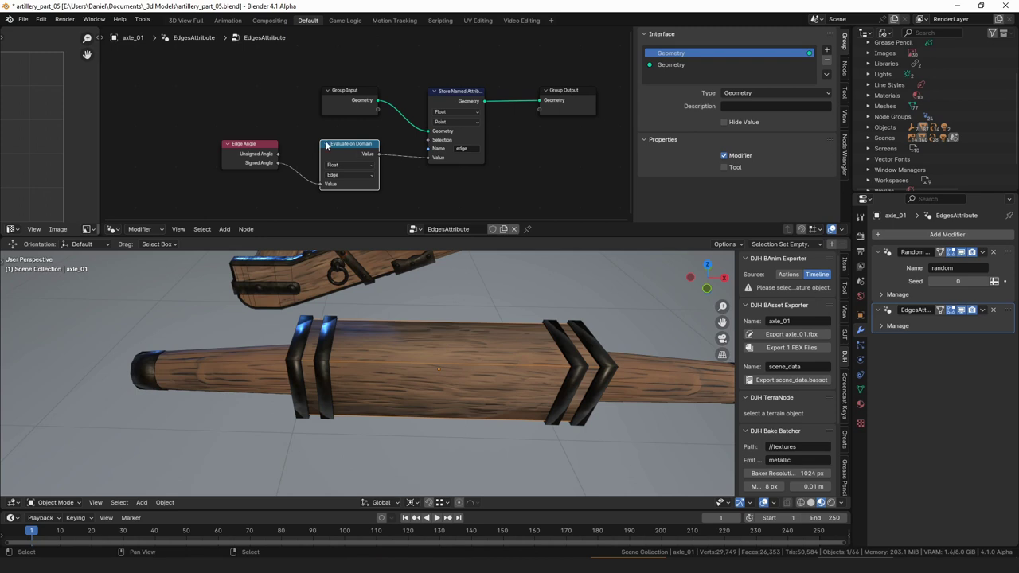
# Switch the node editor to the Shader Editor and add a Geometry node to the ai_wood_04 material.
pyautogui.click(113, 228)
pyautogui.click(144, 210)
pyautogui.moveTo(348, 126); pyautogui.dragTo(342, 75, button='middle')
pyautogui.hotkey('shift', 'a')
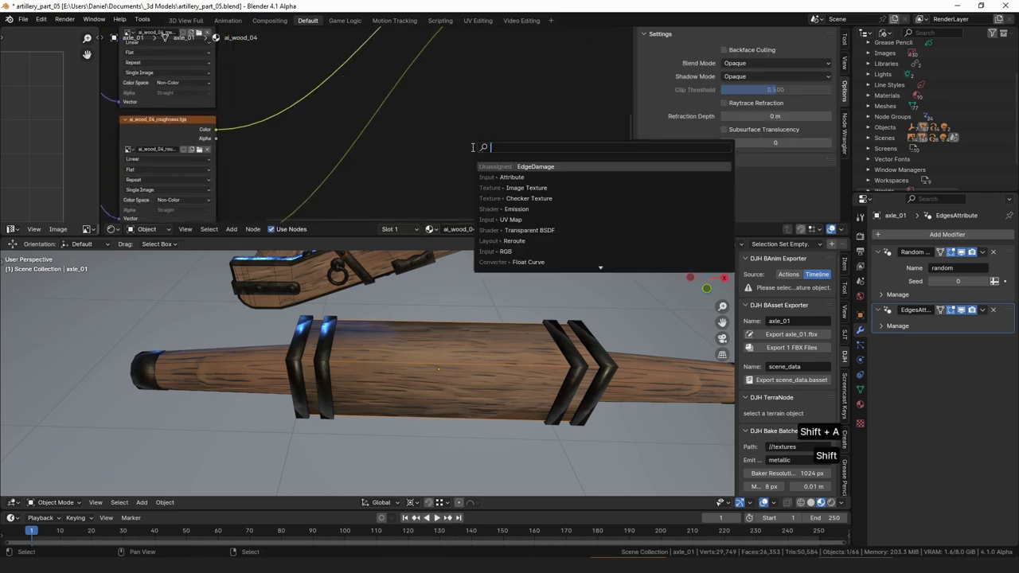
pyautogui.write('ge')
pyautogui.press('Return')
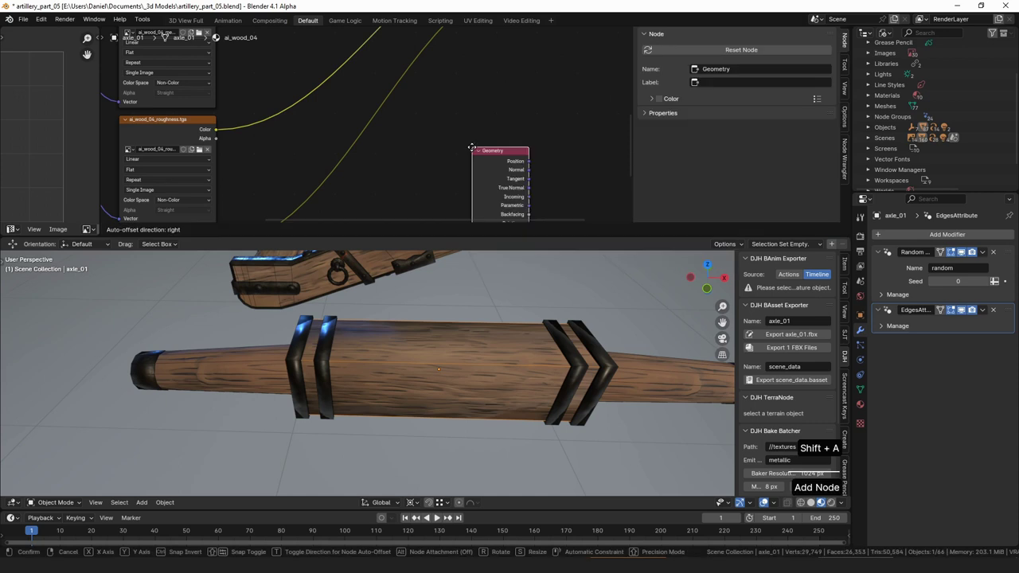
pyautogui.click(362, 145)
# Route the Geometry node's Pointiness output through a reroute and preview it on the axle and carriage.
pyautogui.moveTo(361, 144); pyautogui.dragTo(491, 122)
pyautogui.write('re')
pyautogui.press('Return')
pyautogui.click(437, 99)
pyautogui.hotkey('shift', 'ctrl')
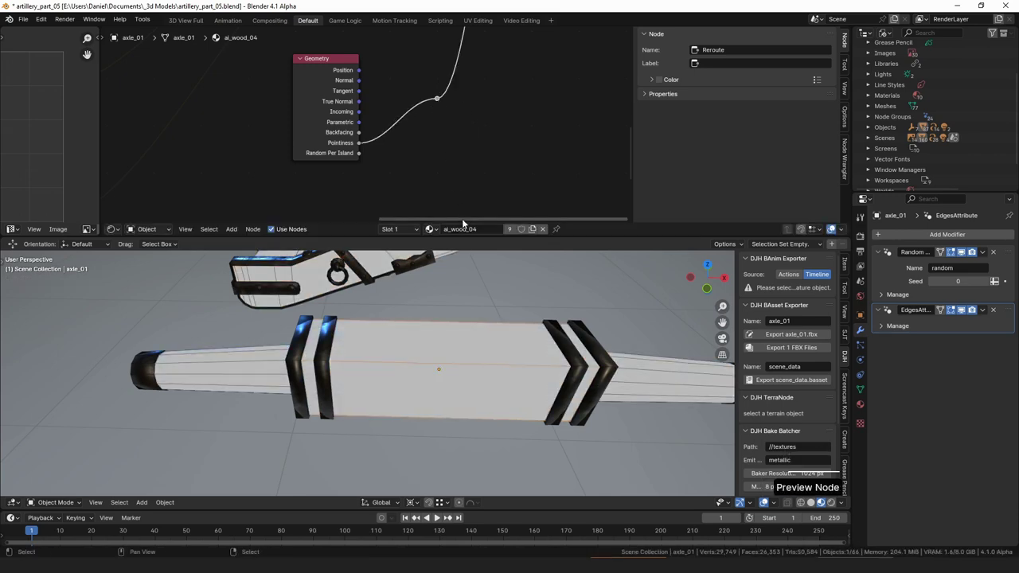
pyautogui.scroll(3, 485, 313)
pyautogui.scroll(-6, 484, 313)
pyautogui.moveTo(500, 327); pyautogui.dragTo(471, 385, button='middle')
pyautogui.scroll(4, 471, 385)
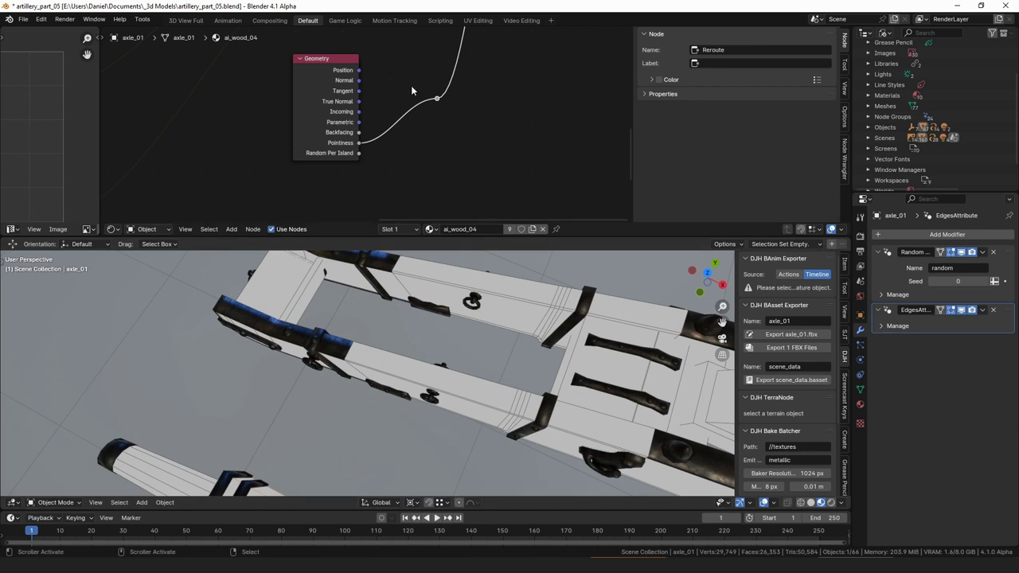
pyautogui.scroll(-6, 393, 388)
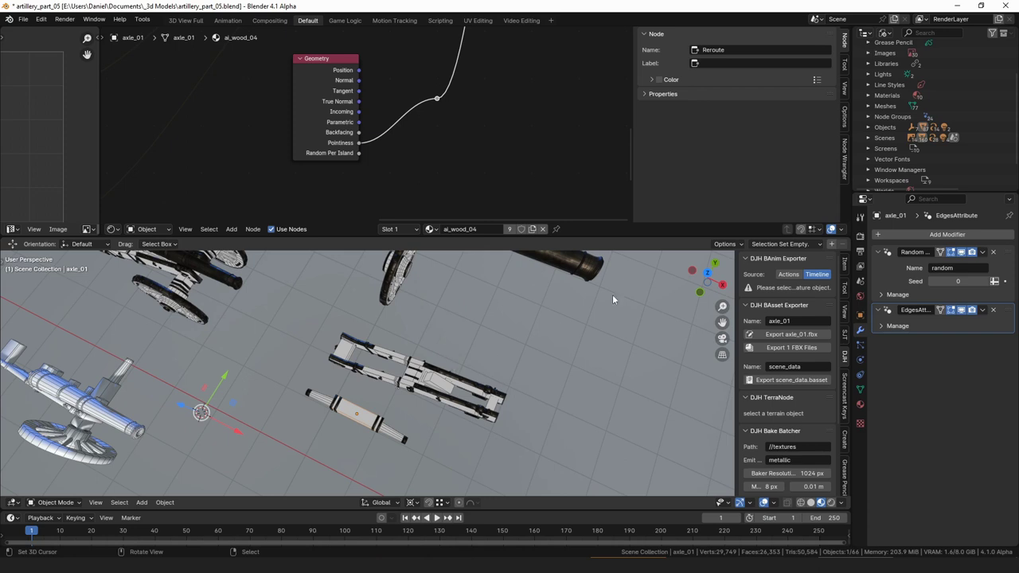
# Switch the render engine to Cycles, check the Pointiness preview on the axle in rendered shading, and return to material preview.
pyautogui.click(860, 235)
pyautogui.click(971, 234)
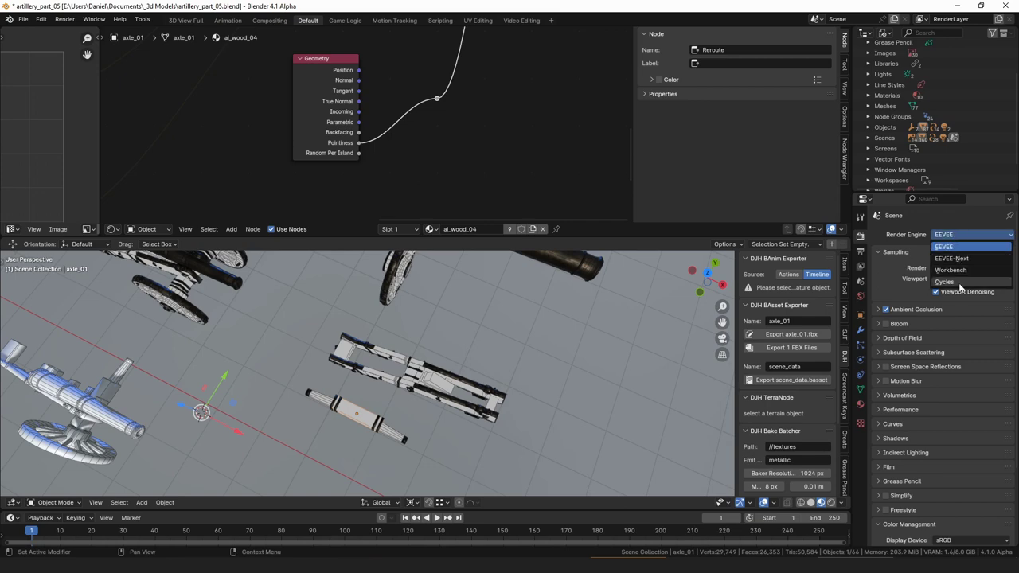
pyautogui.click(944, 282)
pyautogui.moveTo(520, 380); pyautogui.dragTo(504, 314, button='middle')
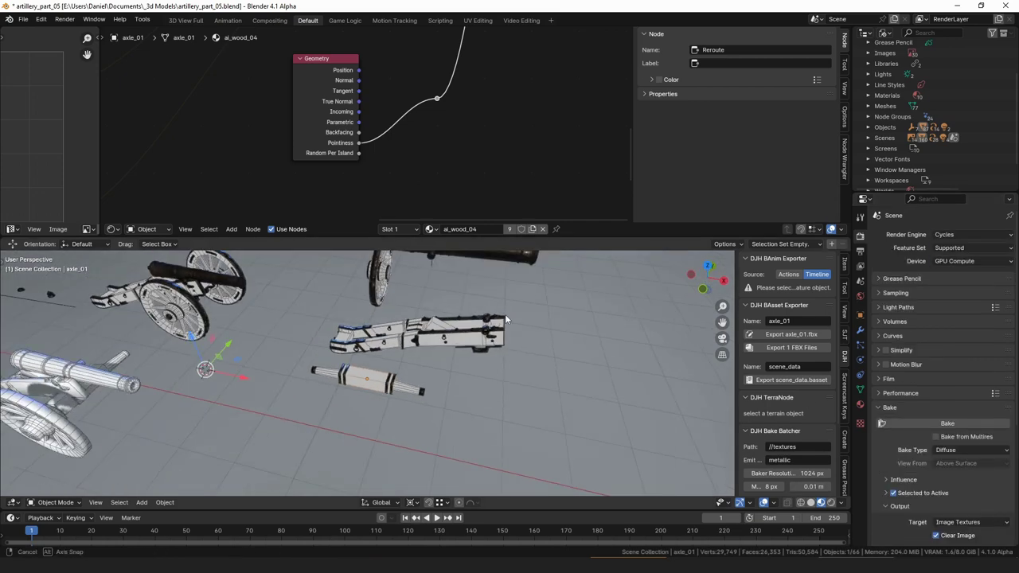
pyautogui.scroll(7, 491, 342)
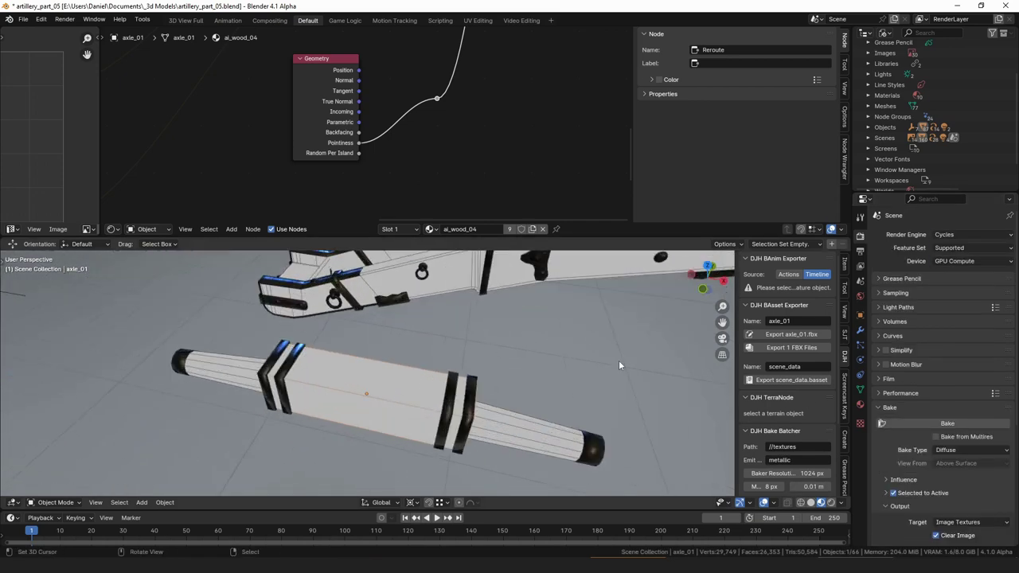
pyautogui.click(831, 502)
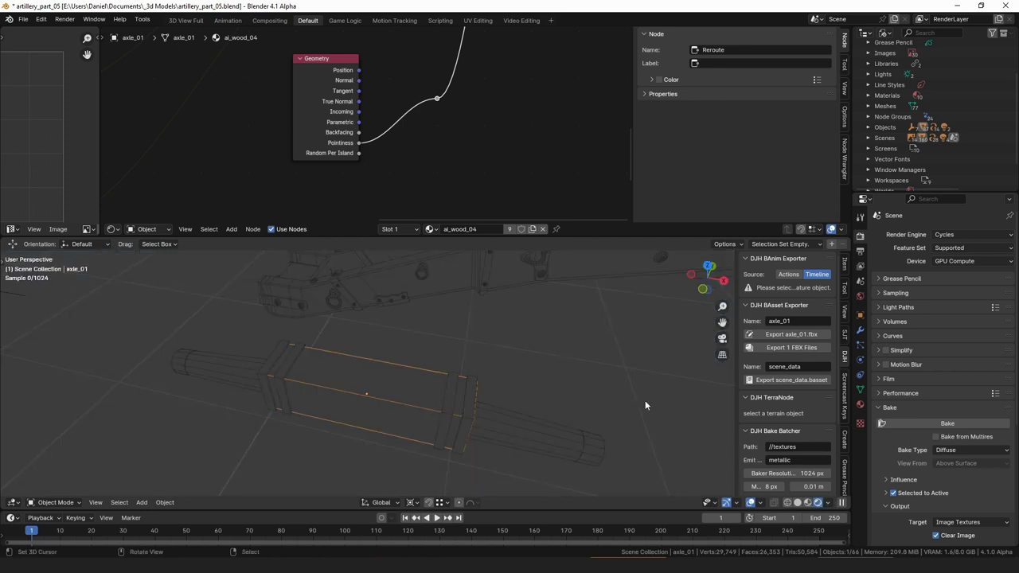
pyautogui.scroll(-2, 531, 348)
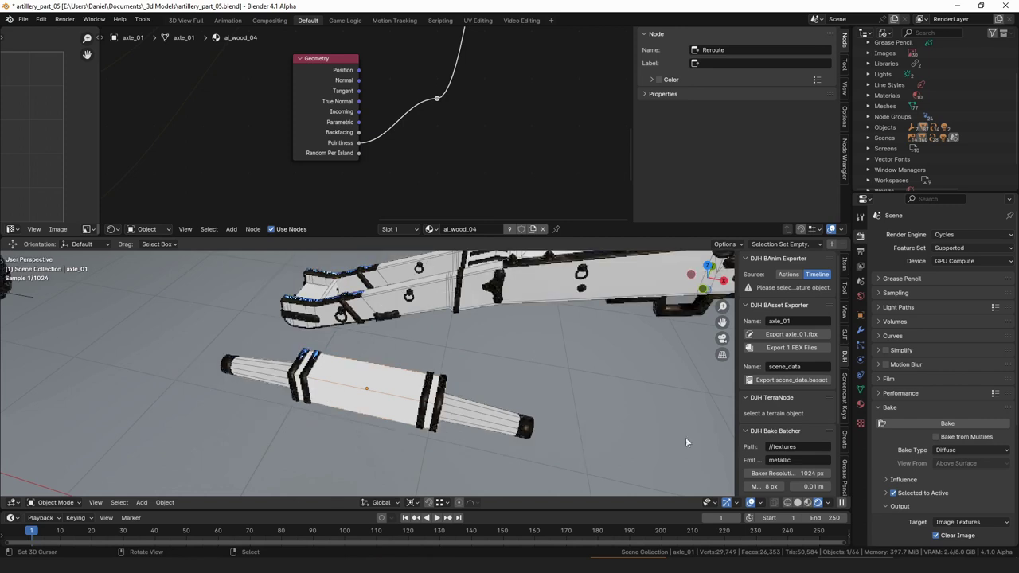
pyautogui.click(808, 502)
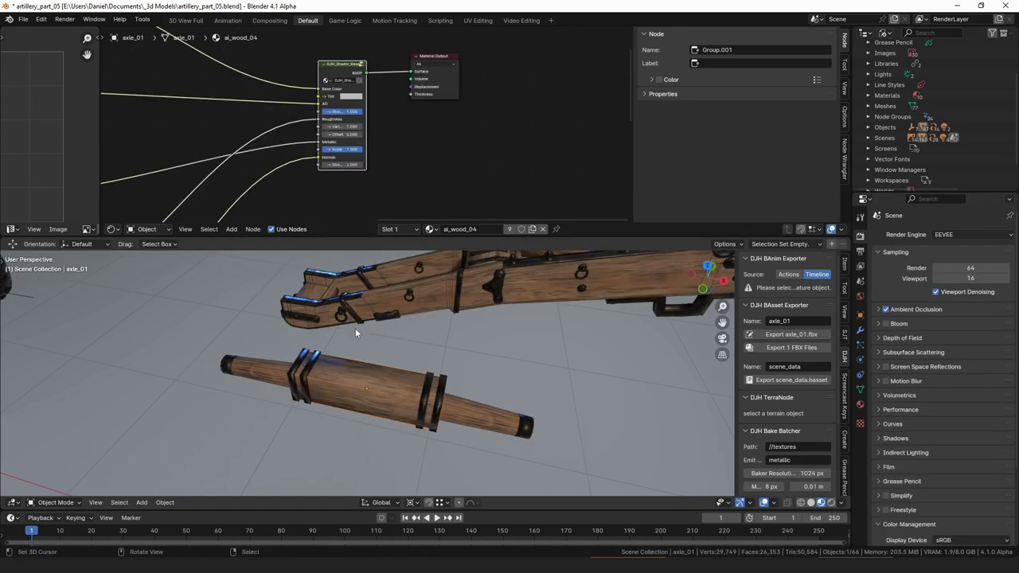
# Return to the EdgesAttribute group in the Geometry Node Editor and examine how Edge Angle feeds the stored edge attribute.
pyautogui.click(111, 229)
pyautogui.click(152, 182)
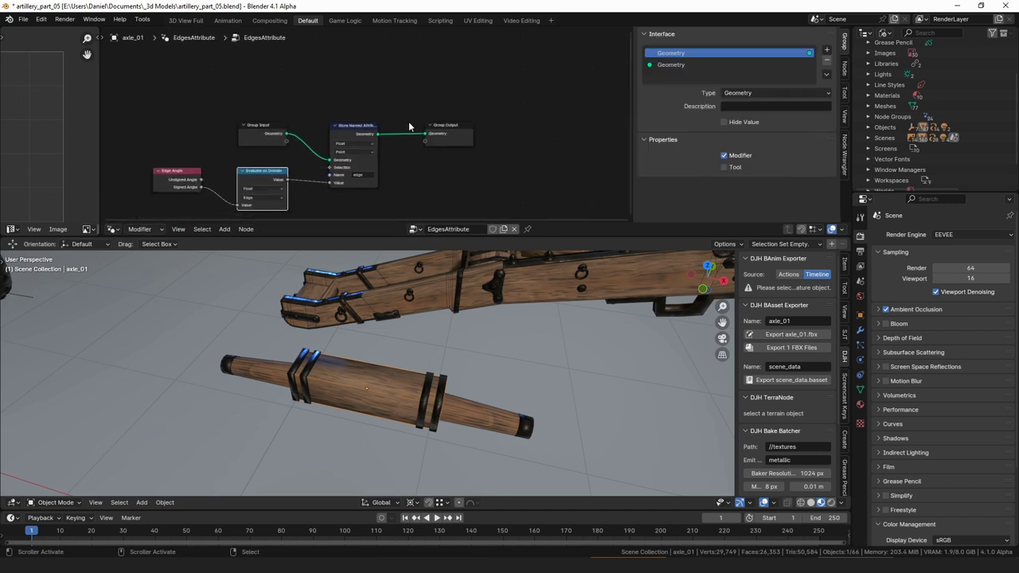
pyautogui.moveTo(278, 136); pyautogui.dragTo(282, 139)
pyautogui.moveTo(217, 143)
pyautogui.mouseDown()
pyautogui.moveTo(263, 162)
pyautogui.moveTo(222, 189)
pyautogui.moveTo(220, 154)
pyautogui.mouseUp()
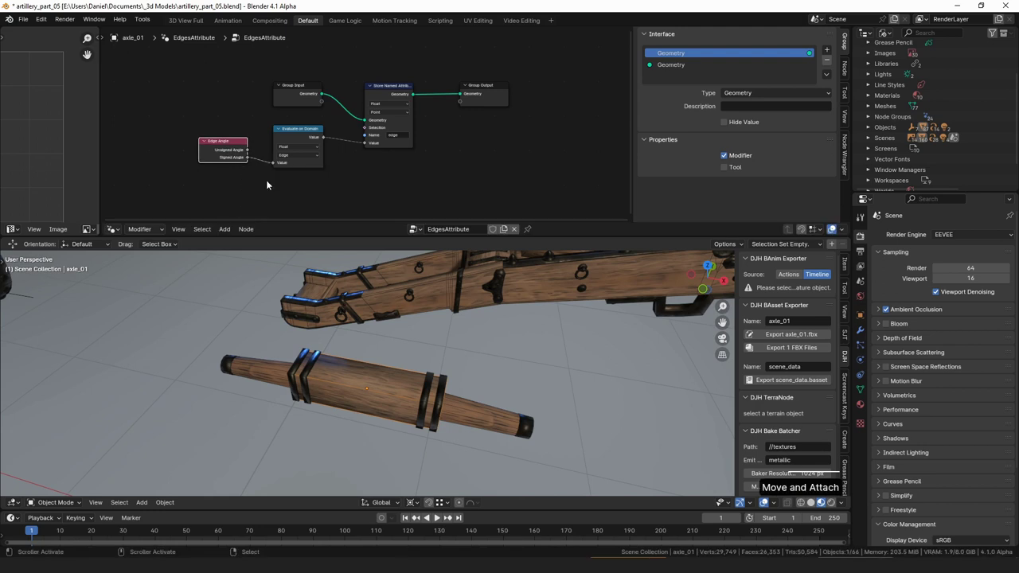
# Switch to the Shader Editor and add an Attribute node reading the "random" attribute to the ai_wood_04 material.
pyautogui.click(112, 229)
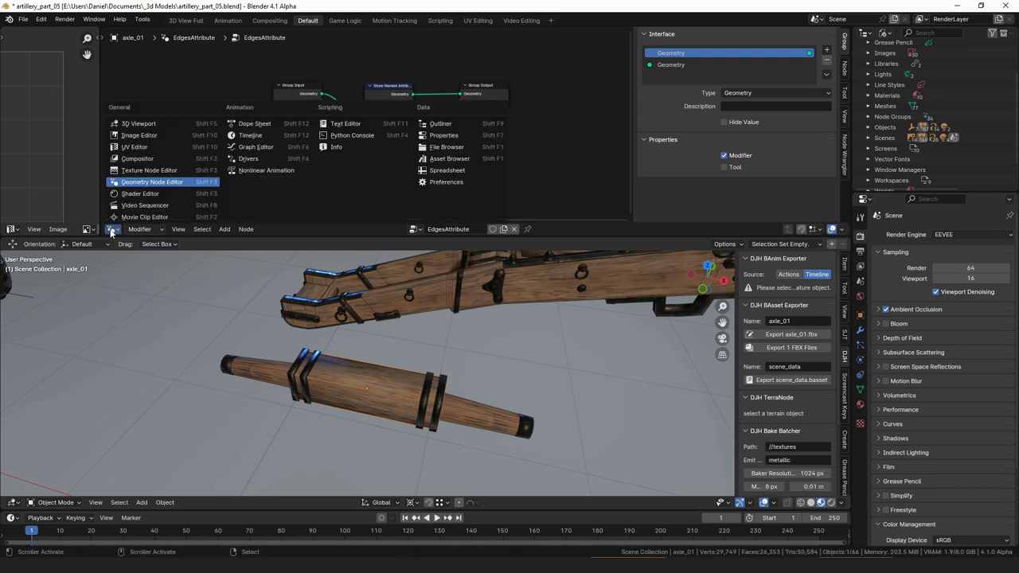
pyautogui.click(140, 194)
pyautogui.moveTo(350, 58); pyautogui.dragTo(405, 116, button='middle')
pyautogui.scroll(-5, 403, 106)
pyautogui.moveTo(389, 32); pyautogui.dragTo(419, 87, button='middle')
pyautogui.scroll(3, 366, 124)
pyautogui.click(360, 107)
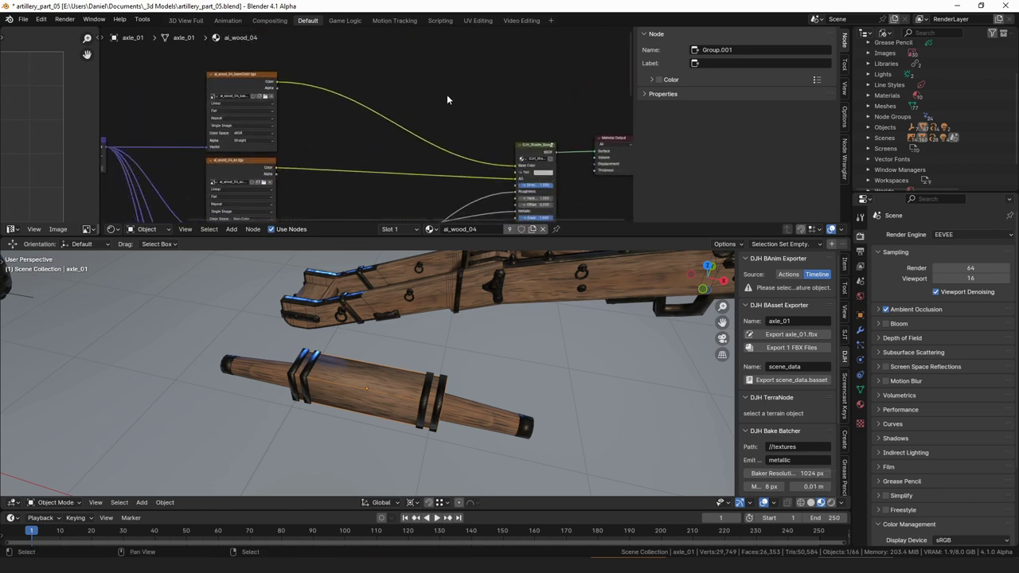
pyautogui.hotkey('shift', 'a')
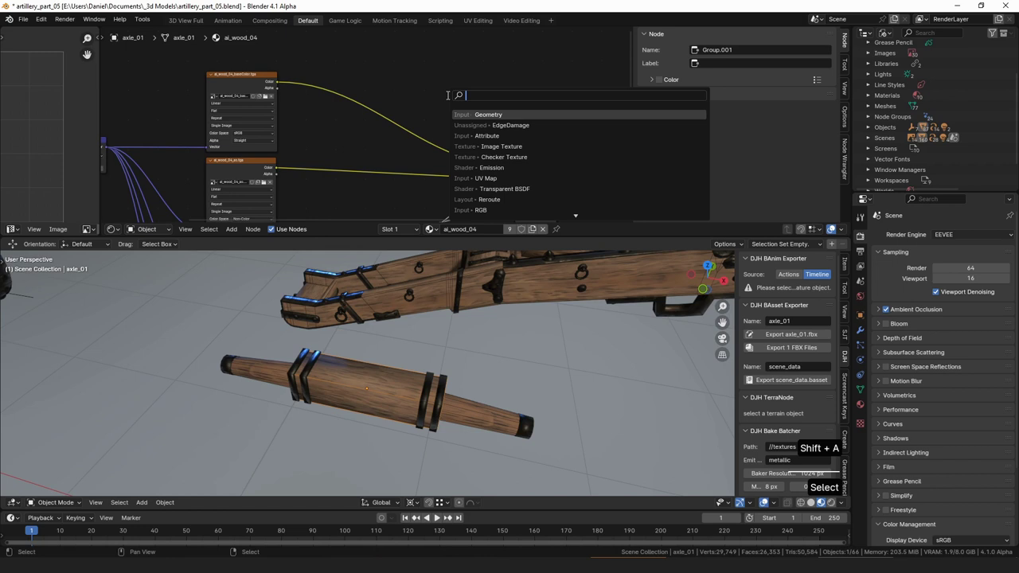
pyautogui.write('a')
pyautogui.press('Return')
pyautogui.click(322, 131)
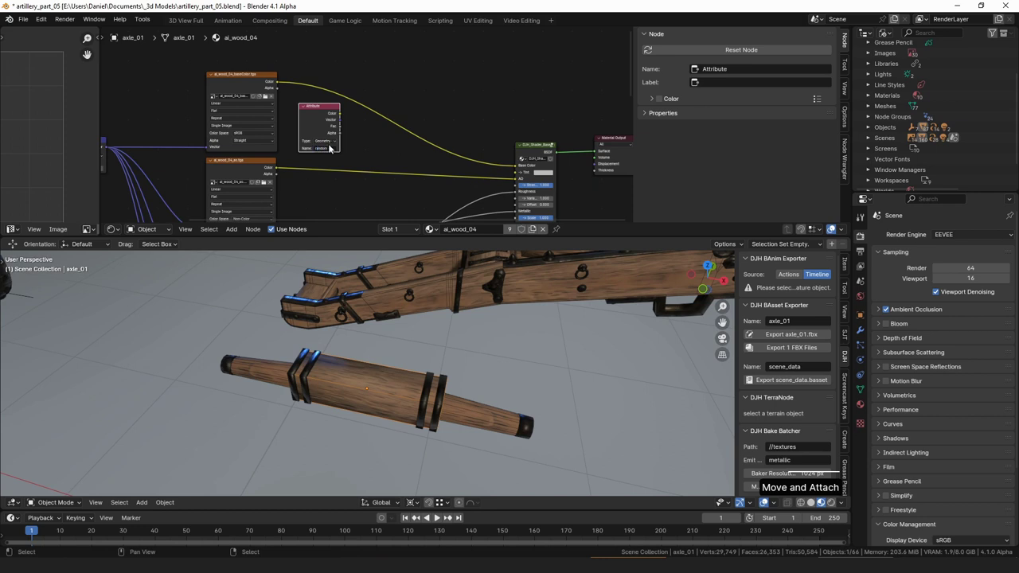
# Connect the Attribute node's Vector output to a Separate XYZ node and preview its X output on the axle.
pyautogui.scroll(2, 330, 149)
pyautogui.moveTo(327, 118); pyautogui.dragTo(354, 135)
pyautogui.write('sepa')
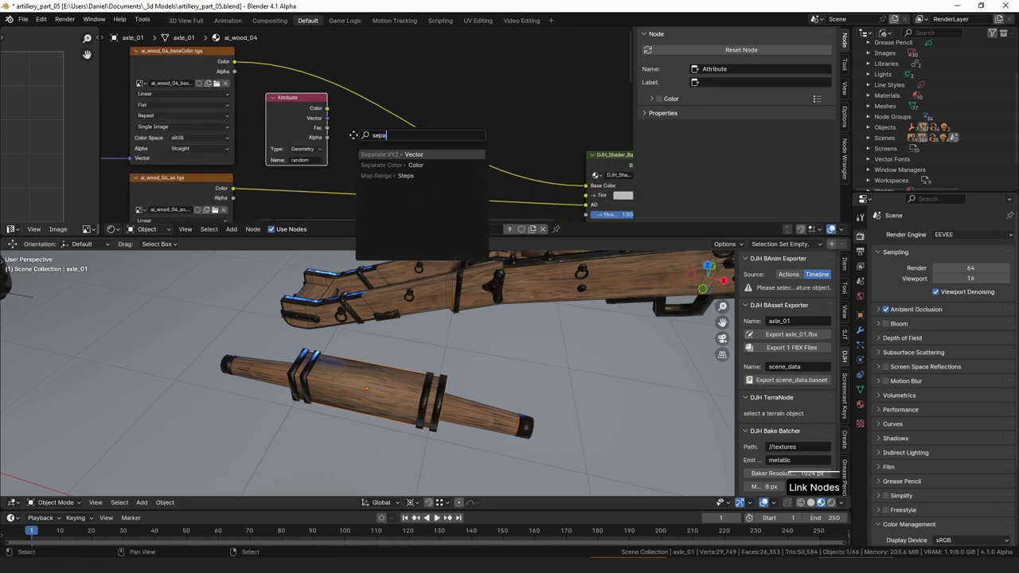
pyautogui.press('Return')
pyautogui.click(350, 132)
pyautogui.scroll(-3, 299, 362)
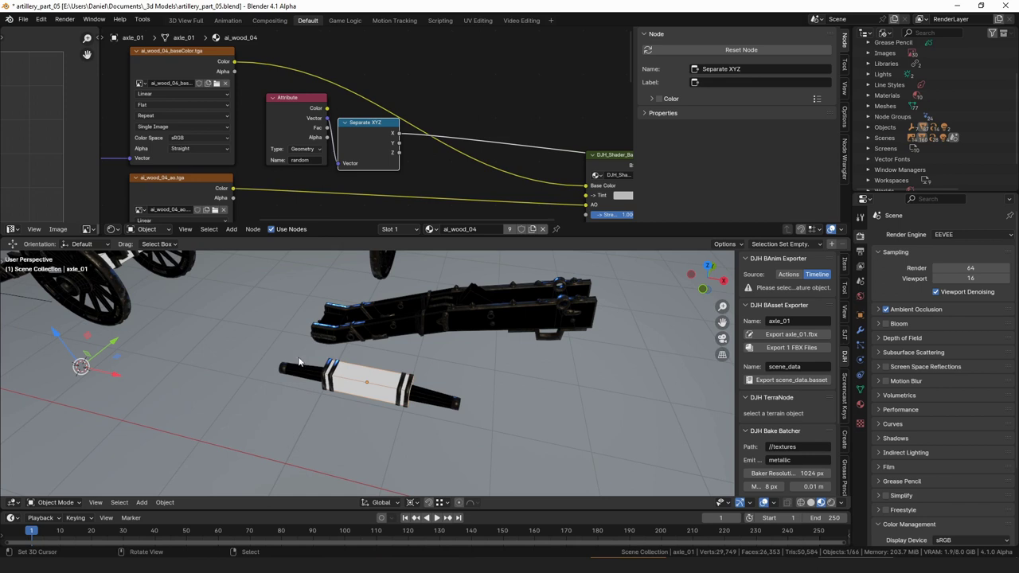
pyautogui.moveTo(397, 138); pyautogui.dragTo(318, 123, button='middle')
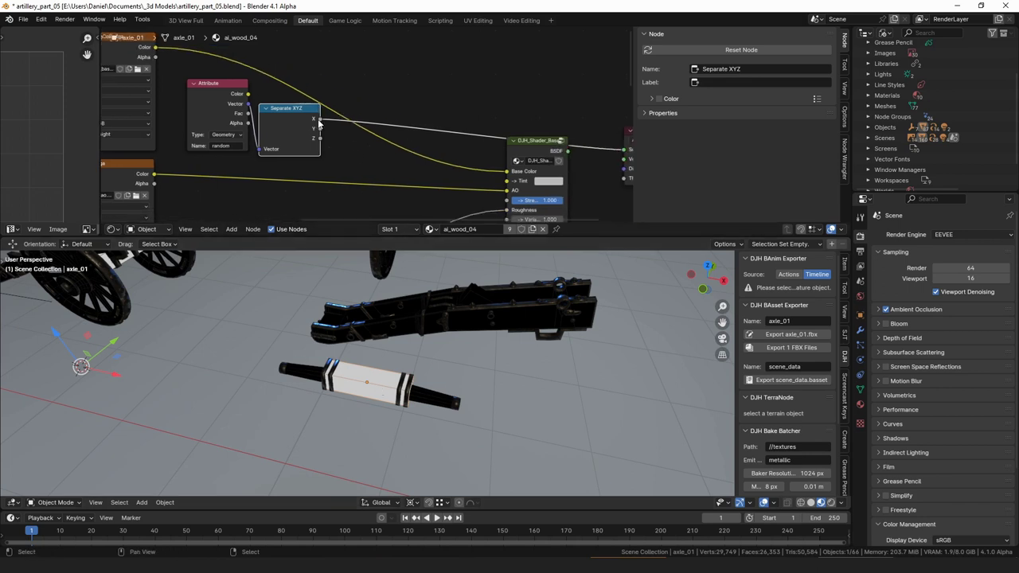
# Add a Soft Light colour mix node with the ai_wood_04 base color texture feeding its A input.
pyautogui.click(377, 99)
pyautogui.moveTo(309, 69); pyautogui.dragTo(311, 97, button='middle')
pyautogui.click(159, 77)
pyautogui.moveTo(155, 74); pyautogui.dragTo(431, 88)
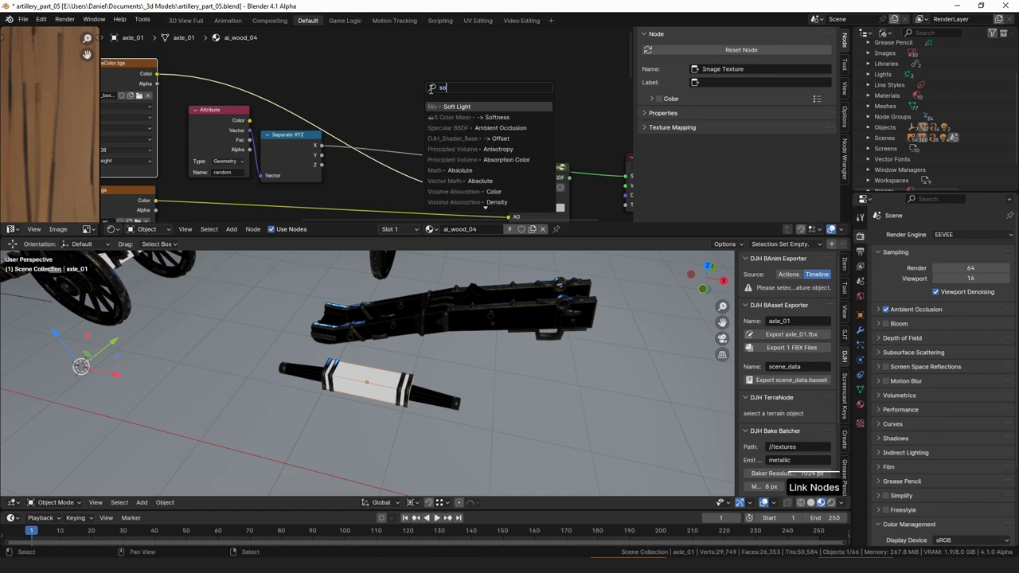
pyautogui.click(458, 180)
pyautogui.click(402, 45)
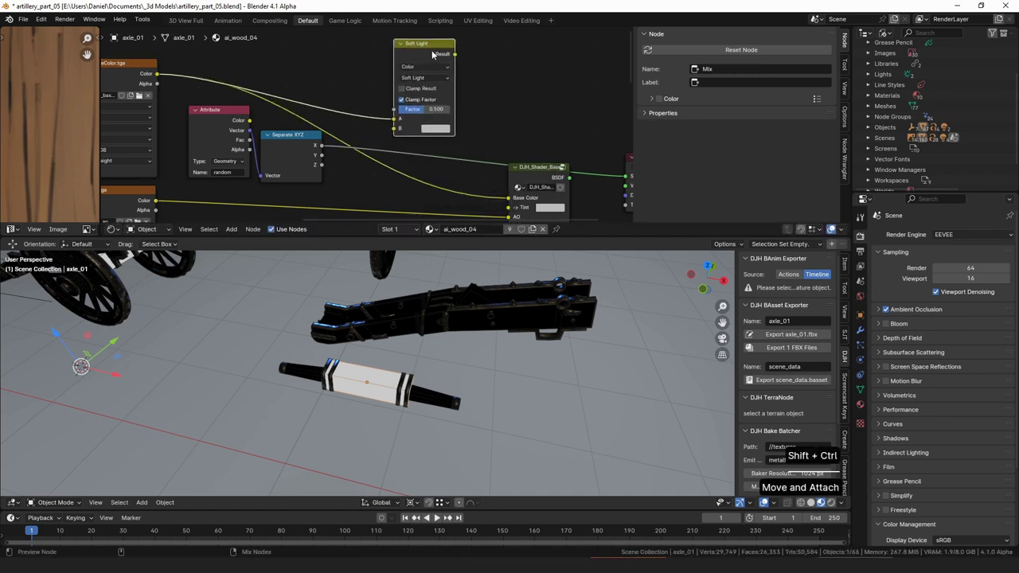
# Feed the X output into Soft Light's B input at factor 0.200, link Result to Base Color, and restore the full shader output.
pyautogui.keyDown('ctrl'); pyautogui.keyDown('shift'); pyautogui.click(394, 102); pyautogui.keyUp('shift'); pyautogui.keyUp('ctrl')
pyautogui.moveTo(322, 145); pyautogui.dragTo(446, 101)
pyautogui.moveTo(459, 59); pyautogui.dragTo(508, 198)
pyautogui.click(539, 170)
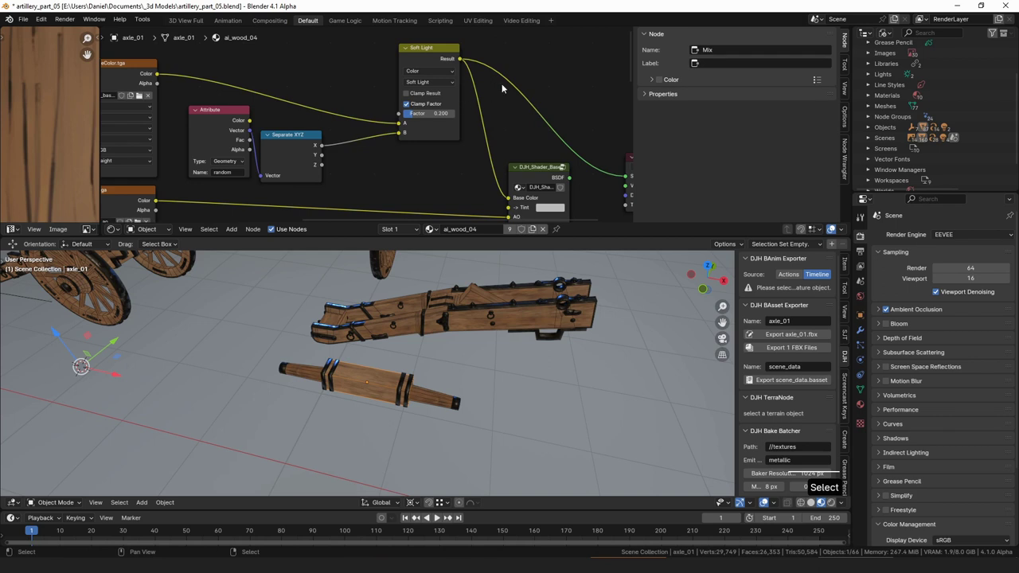
pyautogui.keyDown('ctrl'); pyautogui.keyDown('shift'); pyautogui.click(540, 171); pyautogui.keyUp('shift'); pyautogui.keyUp('ctrl')
pyautogui.moveTo(539, 171); pyautogui.dragTo(504, 144, button='middle')
pyautogui.scroll(2, 437, 121)
pyautogui.moveTo(437, 121); pyautogui.dragTo(471, 146, button='middle')
pyautogui.scroll(-3, 471, 147)
pyautogui.click(469, 75)
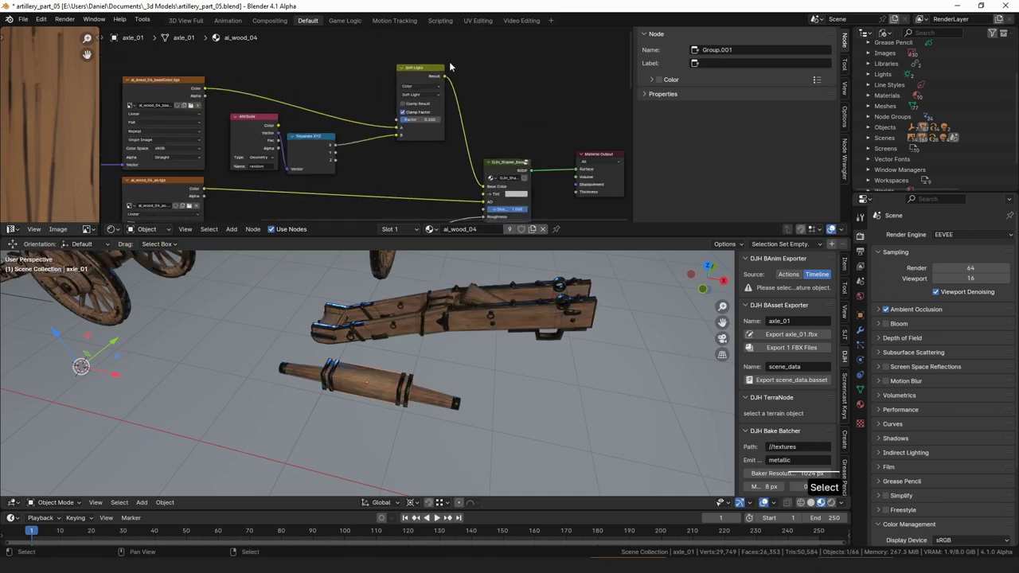
# Group the Attribute, Separate XYZ and Soft Light nodes as "RadnomVal" and position the group before the base shader.
pyautogui.moveTo(446, 53); pyautogui.dragTo(239, 173)
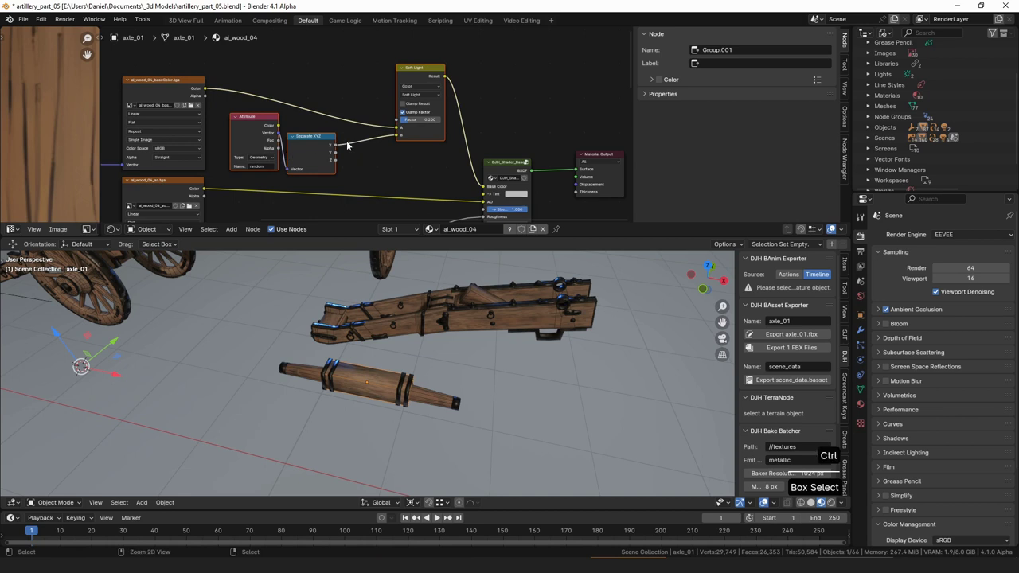
pyautogui.hotkey('ctrl', 'g')
pyautogui.press('Tab')
pyautogui.doubleClick(340, 117)
pyautogui.write('RadnomVal')
pyautogui.press('Return')
pyautogui.moveTo(332, 104); pyautogui.dragTo(395, 131)
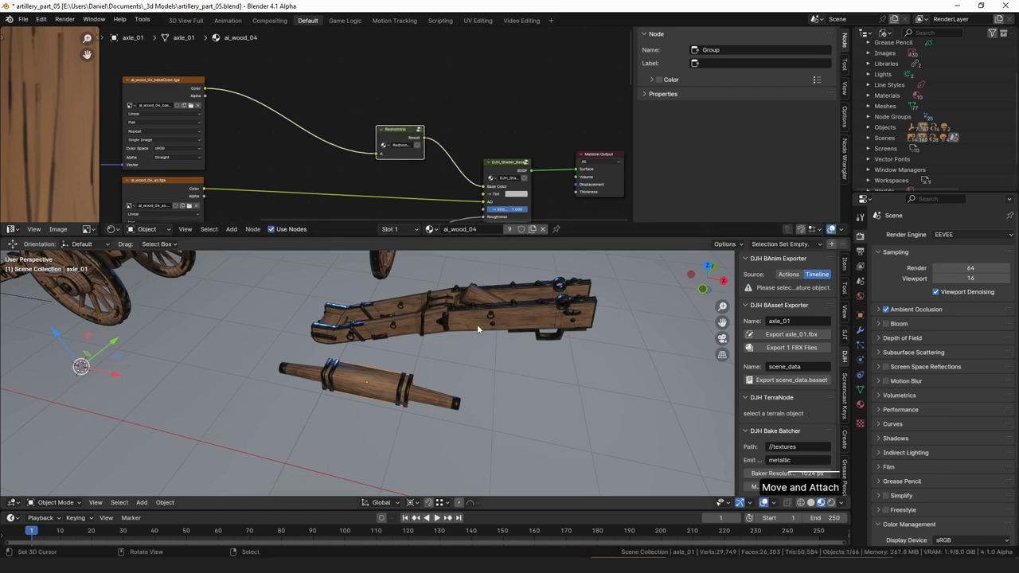
# Insert the RadnomVal group between the base color texture and the shader in axle_02's ai_metal_10 material.
pyautogui.click(409, 396)
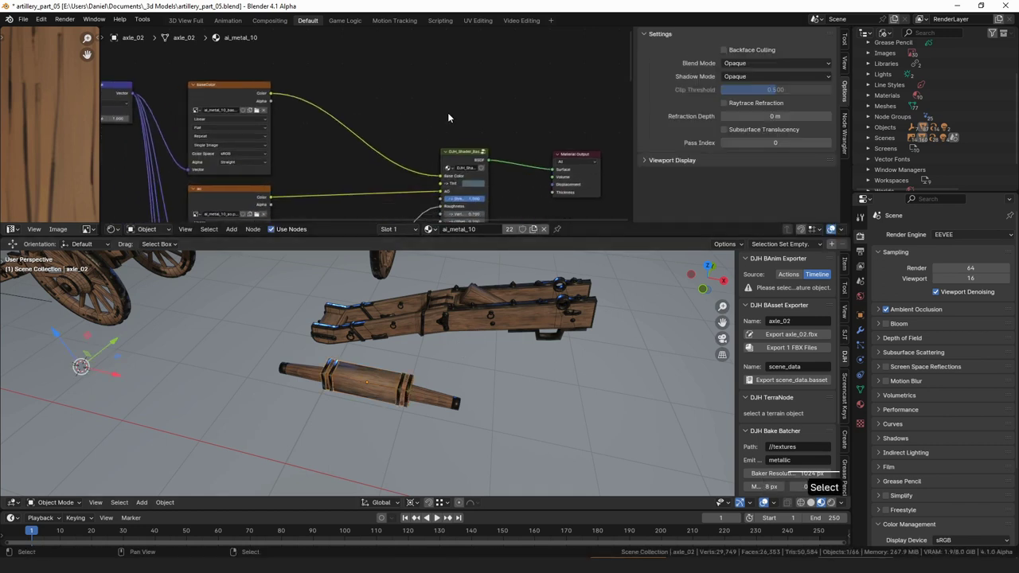
pyautogui.hotkey('shift', 'a')
pyautogui.write('rand')
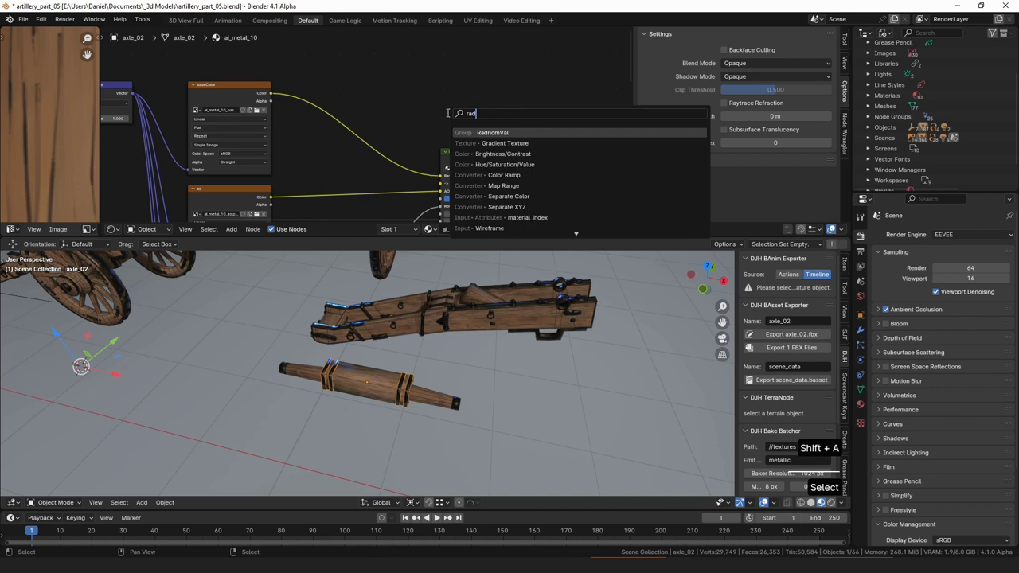
pyautogui.press('Return')
pyautogui.click(397, 135)
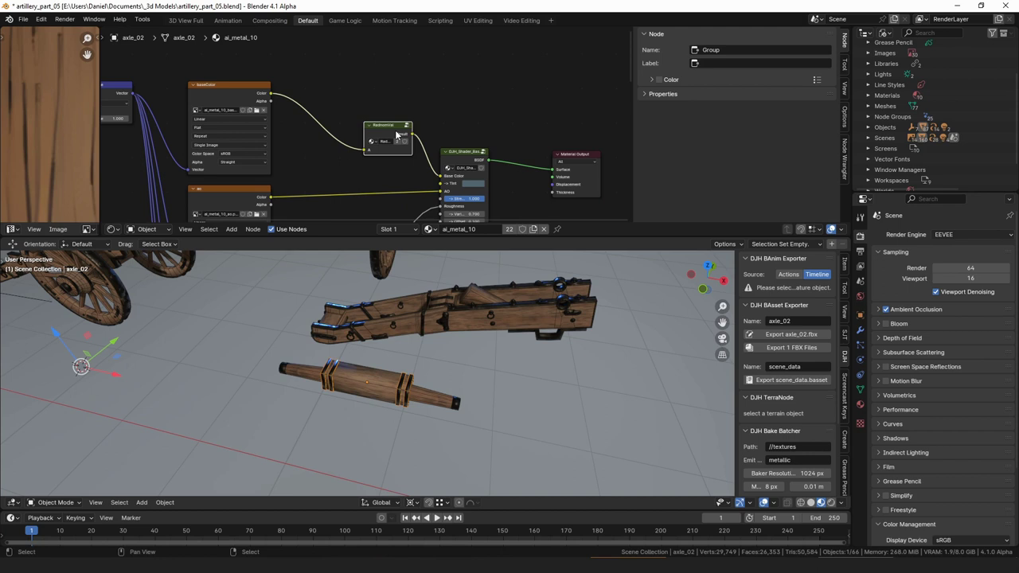
# Insert the Edge Wear group between the base color texture and RadnomVal in ai_wood_04, and open it for editing.
pyautogui.moveTo(442, 321); pyautogui.dragTo(462, 325, button='middle')
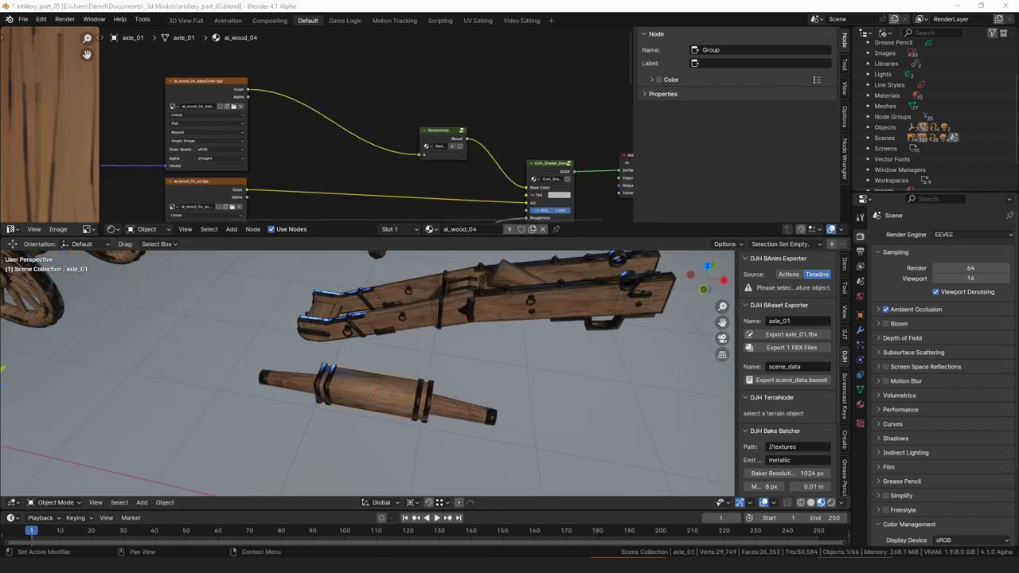
pyautogui.moveTo(672, 133); pyautogui.dragTo(329, 99)
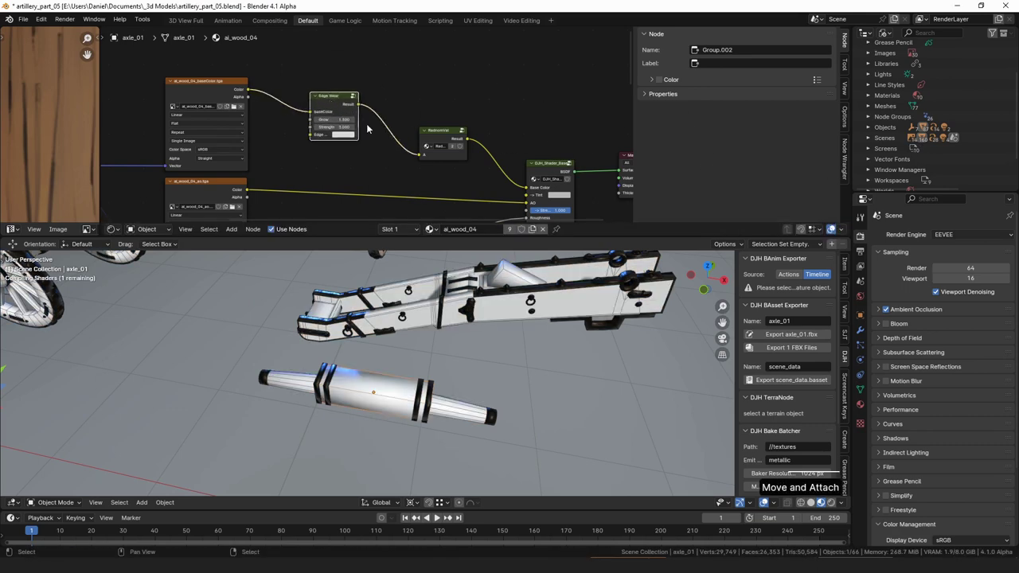
pyautogui.scroll(5, 357, 127)
pyautogui.press('Tab')
pyautogui.scroll(3, 302, 116)
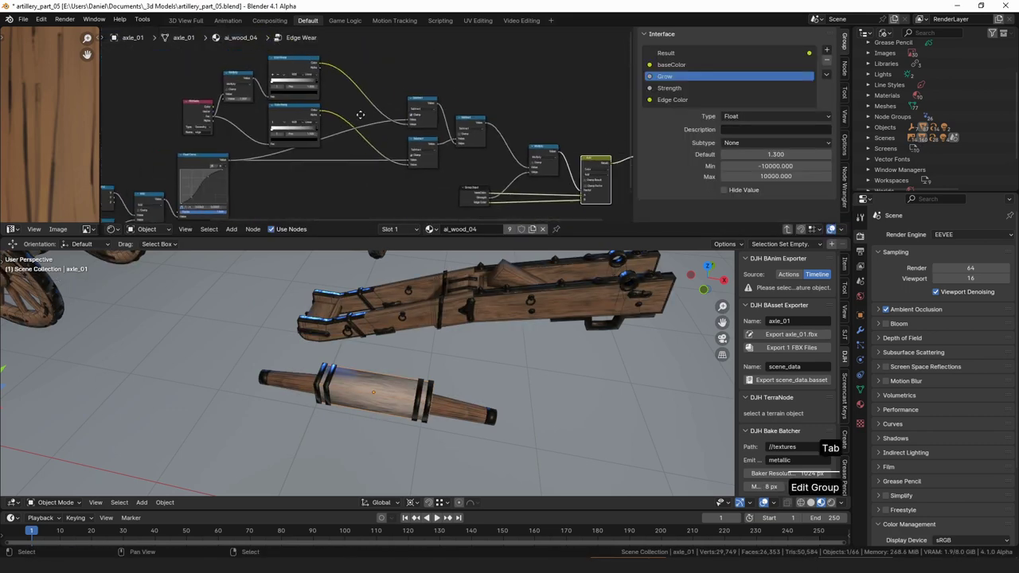
# Examine the grunge4.png texture's Box projection and how it passes through Separate XYZ into the Add node.
pyautogui.click(285, 109)
pyautogui.scroll(3, 335, 127)
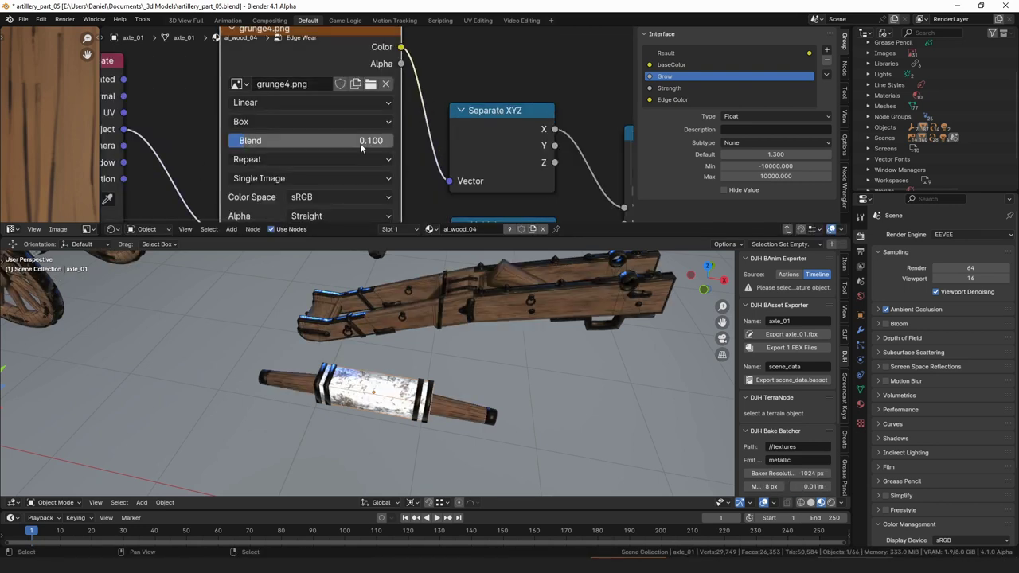
pyautogui.click(344, 121)
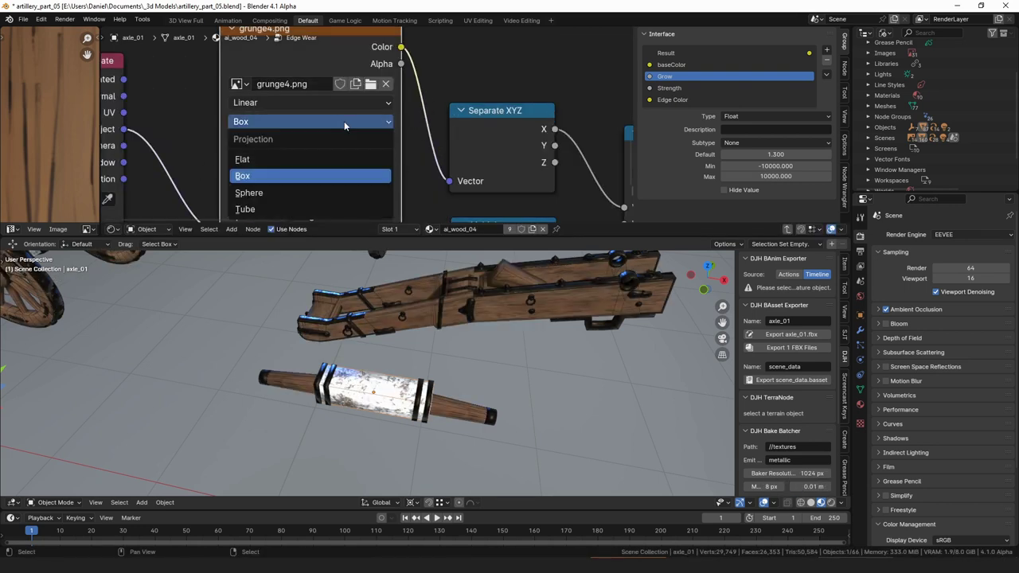
pyautogui.click(295, 176)
pyautogui.moveTo(338, 174); pyautogui.dragTo(371, 136, button='middle')
pyautogui.scroll(-2, 372, 136)
pyautogui.moveTo(392, 188); pyautogui.dragTo(324, 169, button='middle')
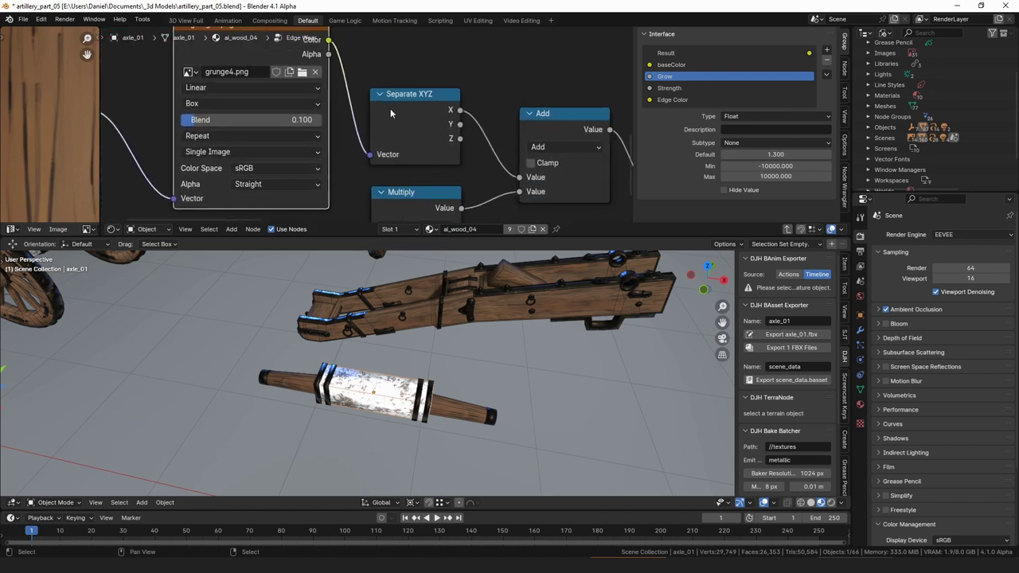
pyautogui.scroll(-1, 390, 109)
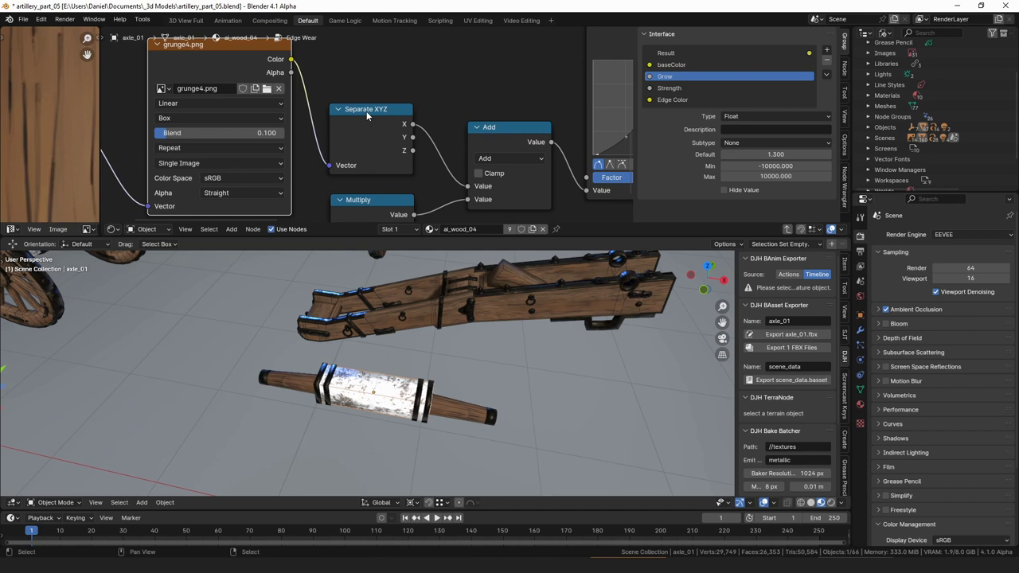
pyautogui.scroll(-1, 376, 118)
pyautogui.moveTo(375, 117); pyautogui.dragTo(331, 97, button='middle')
pyautogui.scroll(-1, 329, 125)
pyautogui.scroll(1, 308, 149)
pyautogui.moveTo(250, 160); pyautogui.dragTo(229, 159)
pyautogui.moveTo(378, 120); pyautogui.dragTo(310, 185, button='middle')
# Trace how the grunge and edge attribute branches combine through the color ramps and Subtract nodes in Edge Wear.
pyautogui.moveTo(249, 130); pyautogui.dragTo(281, 122)
pyautogui.scroll(-4, 334, 131)
pyautogui.moveTo(288, 177); pyautogui.dragTo(288, 178)
pyautogui.moveTo(424, 78); pyautogui.dragTo(388, 112, button='middle')
pyautogui.moveTo(400, 107); pyautogui.dragTo(402, 120)
pyautogui.scroll(-1, 518, 59)
pyautogui.moveTo(517, 59); pyautogui.dragTo(379, 132, button='middle')
pyautogui.moveTo(386, 120); pyautogui.dragTo(390, 119)
pyautogui.moveTo(328, 72); pyautogui.dragTo(330, 50)
pyautogui.moveTo(415, 56); pyautogui.dragTo(417, 40)
pyautogui.moveTo(335, 67); pyautogui.dragTo(341, 50)
pyautogui.click(402, 115)
pyautogui.moveTo(409, 131); pyautogui.dragTo(399, 129)
# Examine how Strength and Edge Color drive the final Multiply and Add nodes, and exit the Edge Wear group.
pyautogui.moveTo(605, 135); pyautogui.dragTo(416, 100, button='middle')
pyautogui.moveTo(440, 112); pyautogui.dragTo(442, 112)
pyautogui.moveTo(523, 135); pyautogui.dragTo(405, 97, button='middle')
pyautogui.moveTo(476, 122)
pyautogui.mouseDown()
pyautogui.moveTo(475, 133)
pyautogui.moveTo(474, 118)
pyautogui.mouseUp()
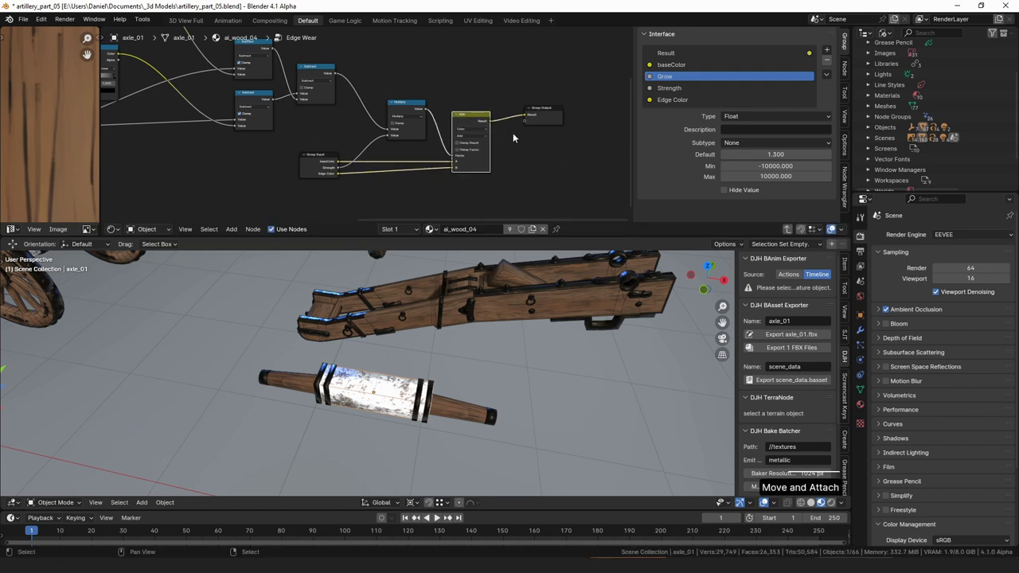
pyautogui.scroll(5, 526, 143)
pyautogui.moveTo(556, 153); pyautogui.dragTo(437, 134, button='middle')
pyautogui.moveTo(400, 97); pyautogui.dragTo(405, 107)
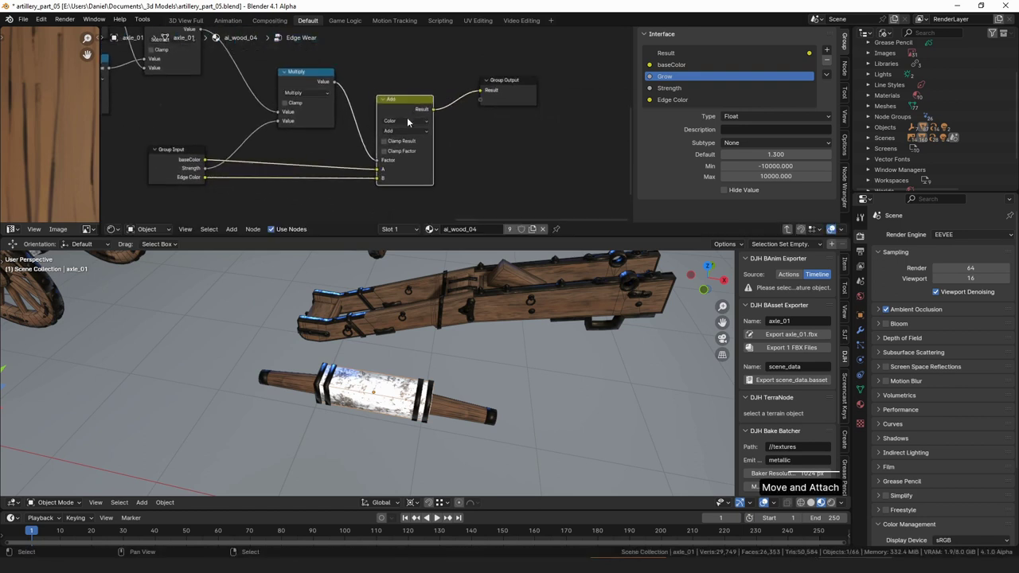
pyautogui.moveTo(307, 74)
pyautogui.mouseDown()
pyautogui.moveTo(288, 36)
pyautogui.moveTo(289, 70)
pyautogui.mouseUp()
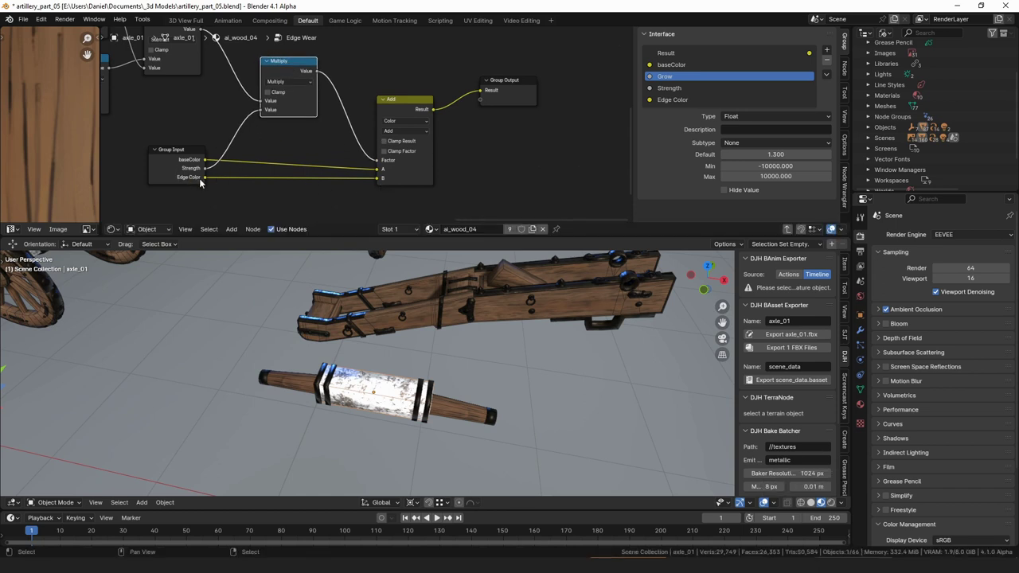
pyautogui.press('Tab')
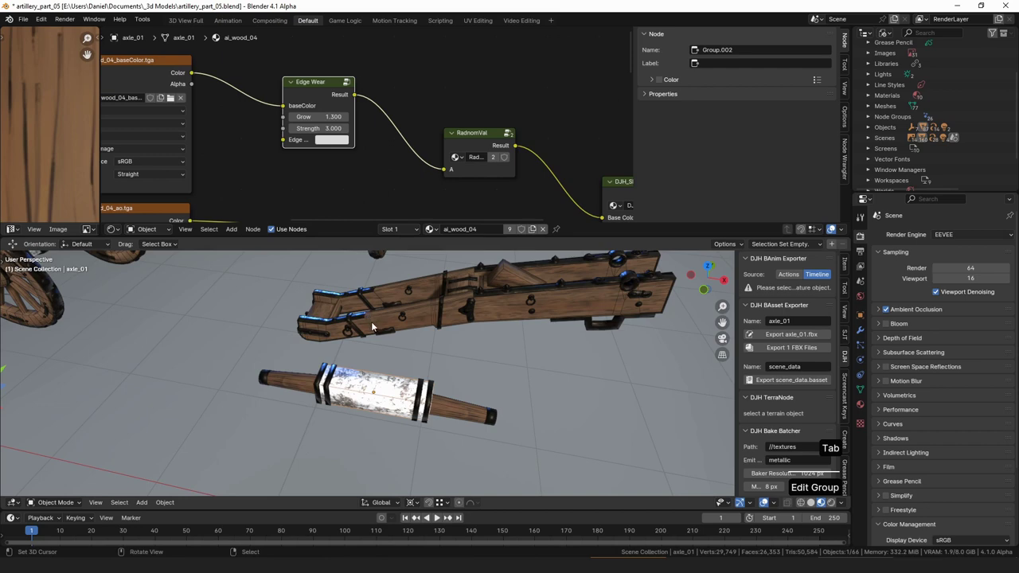
# Inset all faces of the axle's central block individually by about 0.03 m and return to Object Mode.
pyautogui.scroll(8, 371, 326)
pyautogui.scroll(-3, 371, 326)
pyautogui.keyDown('shift'); pyautogui.moveTo(452, 426); pyautogui.dragTo(450, 371, button='middle'); pyautogui.keyUp('shift')
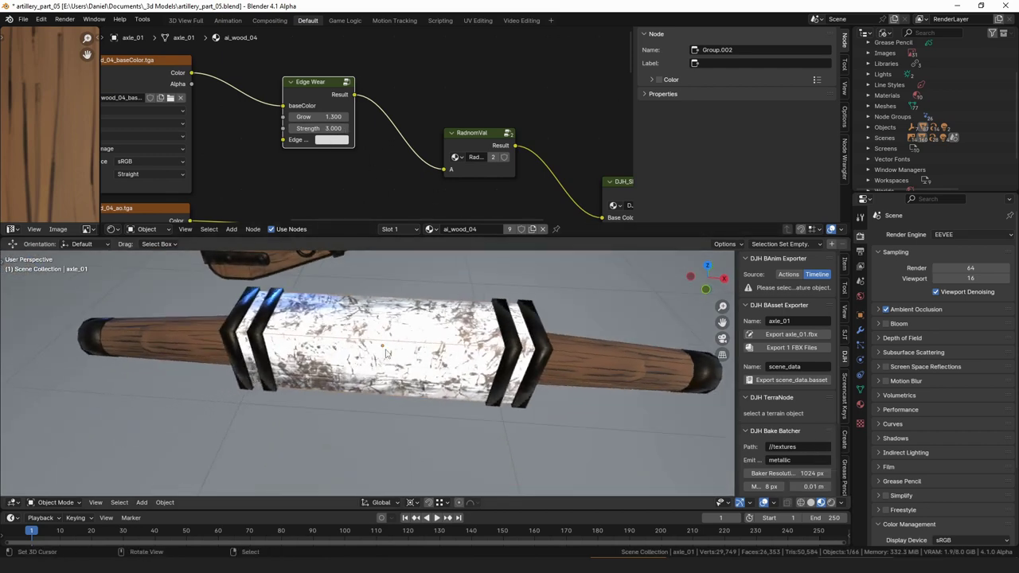
pyautogui.press('Tab')
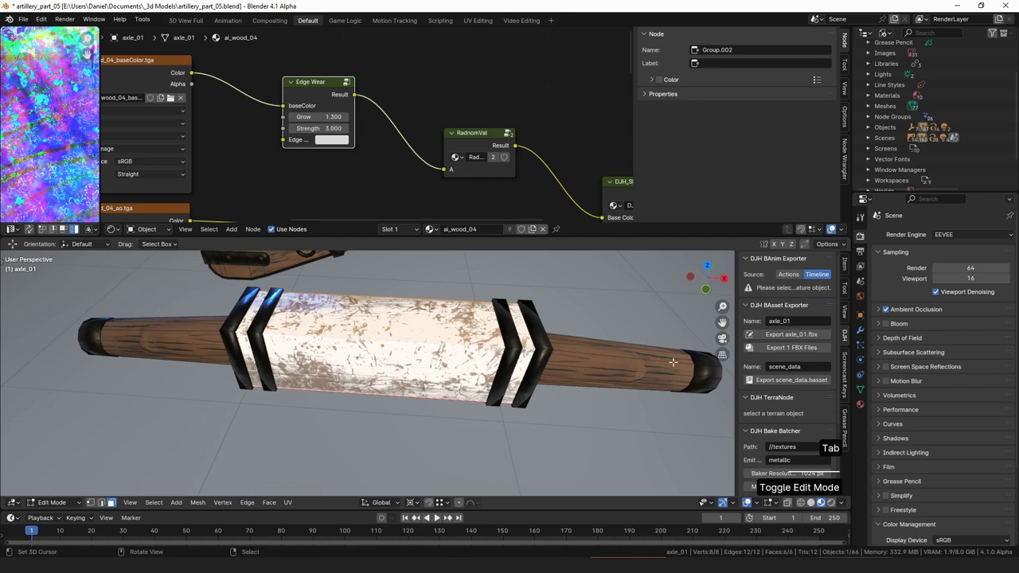
pyautogui.press('i')
pyautogui.press('i')
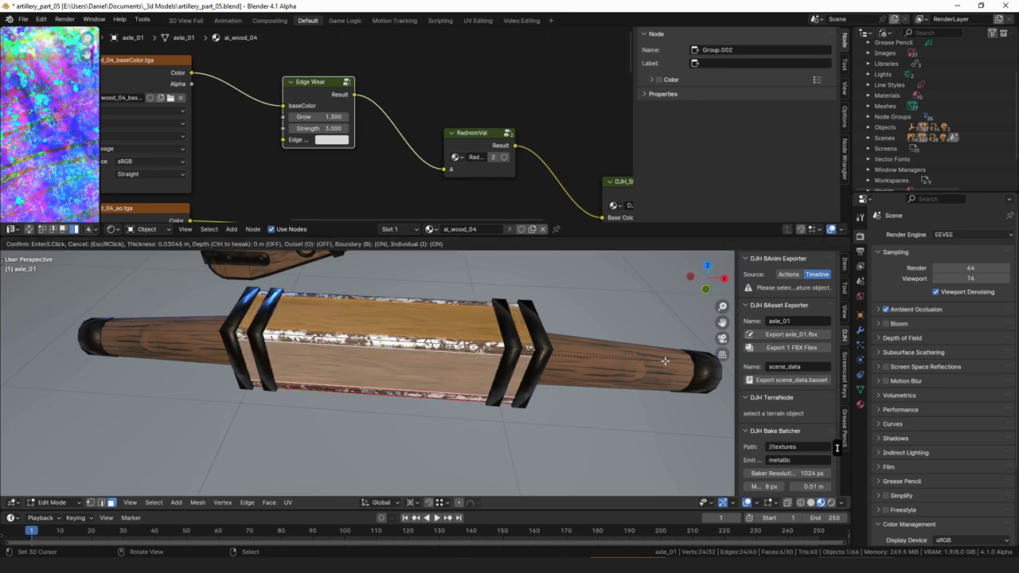
pyautogui.click(392, 345)
pyautogui.press('Tab')
# Inspect the edge wear along the inset borders of the axle up close.
pyautogui.moveTo(391, 346)
pyautogui.mouseDown(button='middle')
pyautogui.moveTo(442, 345)
pyautogui.moveTo(413, 404)
pyautogui.mouseUp(button='middle')
pyautogui.scroll(5, 442, 346)
pyautogui.press('d')
pyautogui.moveTo(470, 296)
pyautogui.mouseDown()
pyautogui.moveTo(545, 292)
pyautogui.moveTo(536, 320)
pyautogui.mouseUp()
pyautogui.scroll(-5, 442, 355)
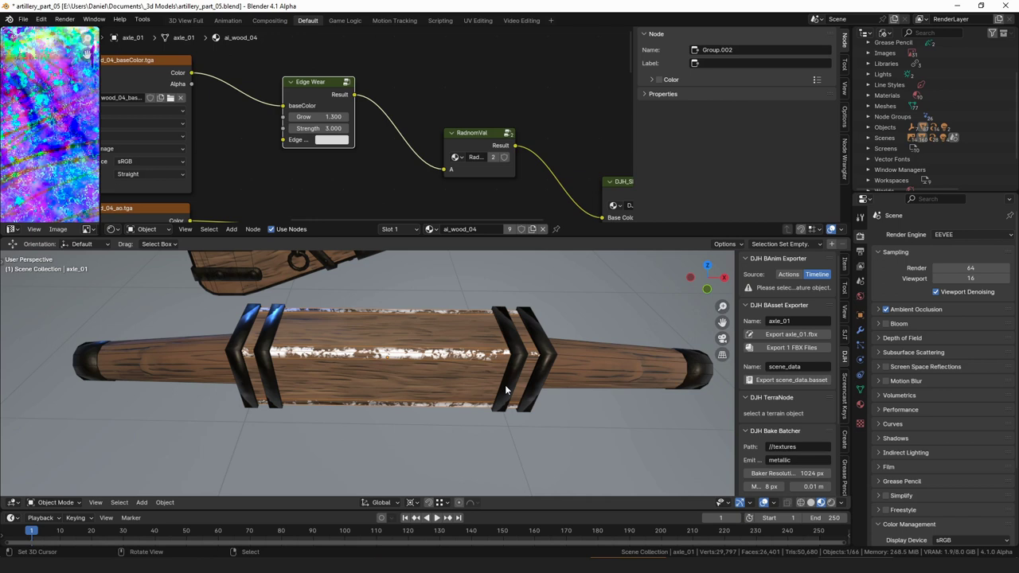
# Set the Edge Wear group's Grow to 1.100 and Strength to 1.200.
pyautogui.scroll(5, 223, 112)
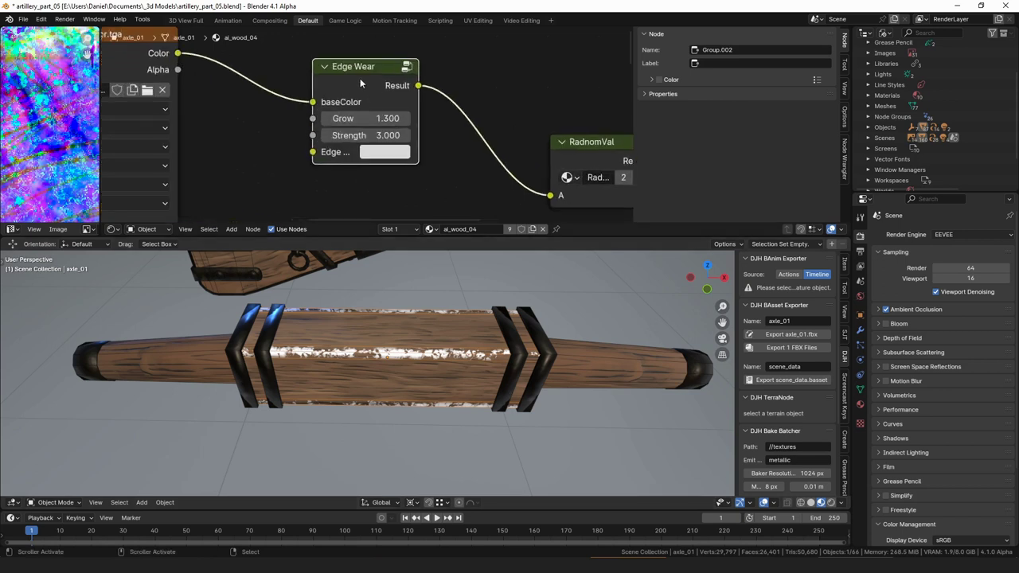
pyautogui.moveTo(359, 84); pyautogui.dragTo(359, 71)
pyautogui.moveTo(359, 105)
pyautogui.mouseDown()
pyautogui.moveTo(416, 106)
pyautogui.moveTo(352, 107)
pyautogui.moveTo(374, 123)
pyautogui.moveTo(422, 123)
pyautogui.moveTo(360, 123)
pyautogui.mouseUp()
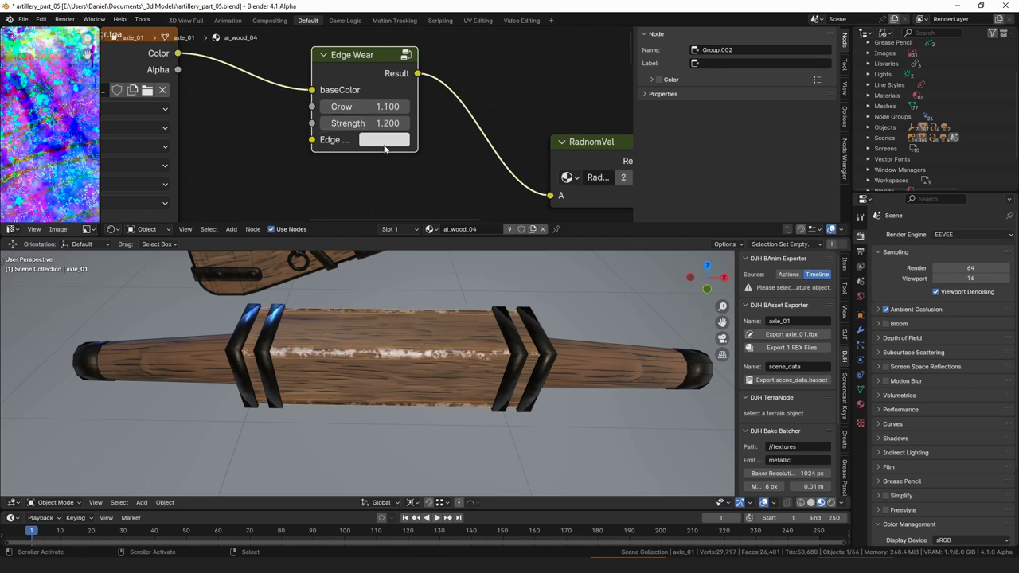
# Sample the axle's brown wood as the Edge Wear group's Edge Color and brighten it to a light tan.
pyautogui.click(385, 142)
pyautogui.click(510, 324)
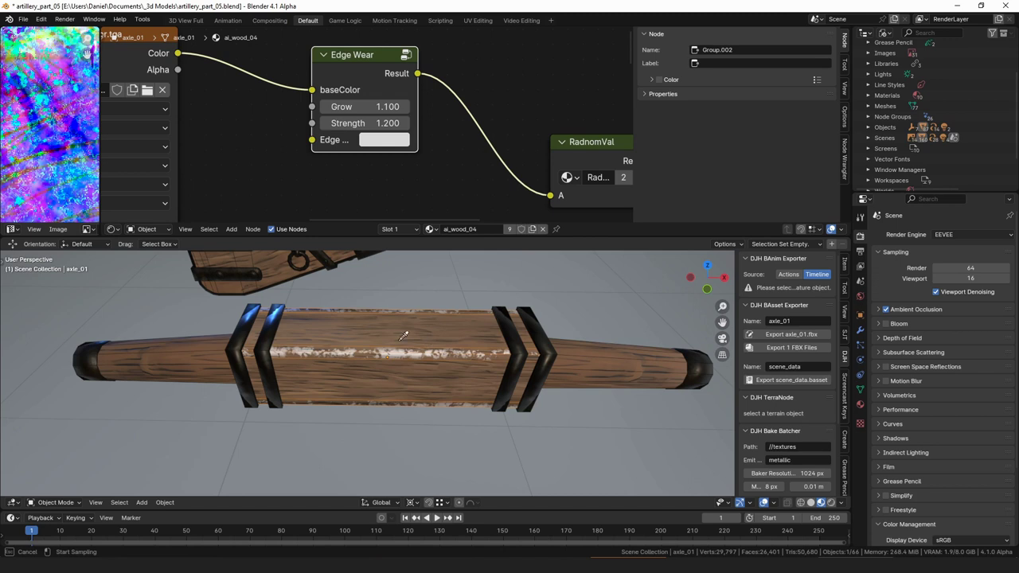
pyautogui.click(374, 342)
pyautogui.click(385, 140)
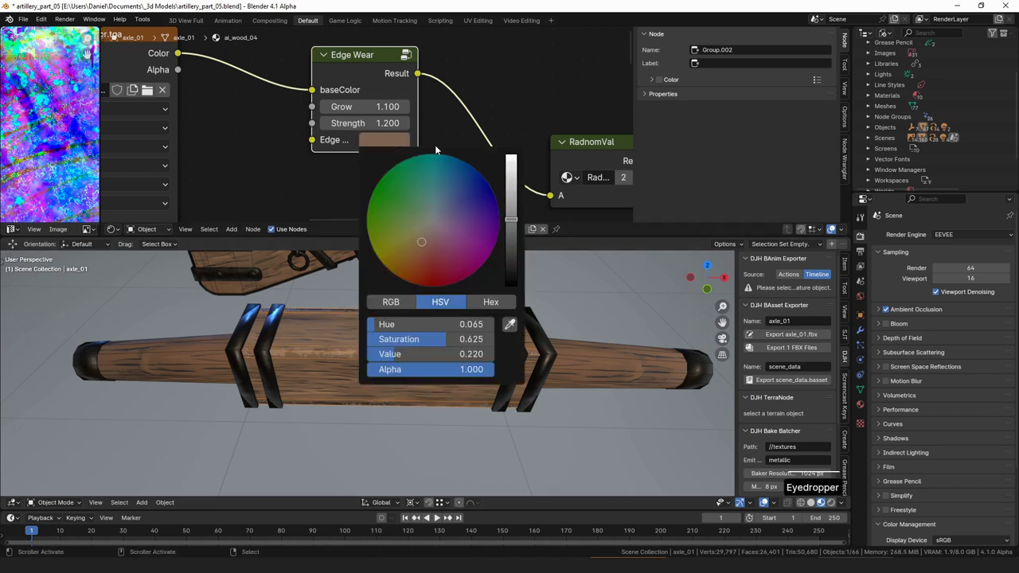
pyautogui.moveTo(511, 222); pyautogui.dragTo(511, 188)
# Deselect everything, hide the viewport overlays and inspect the tan edge wear on the axle from near and far.
pyautogui.scroll(-5, 470, 344)
pyautogui.press('a')
pyautogui.moveTo(467, 346); pyautogui.dragTo(464, 387, button='middle')
pyautogui.scroll(5, 510, 362)
pyautogui.scroll(-8, 517, 376)
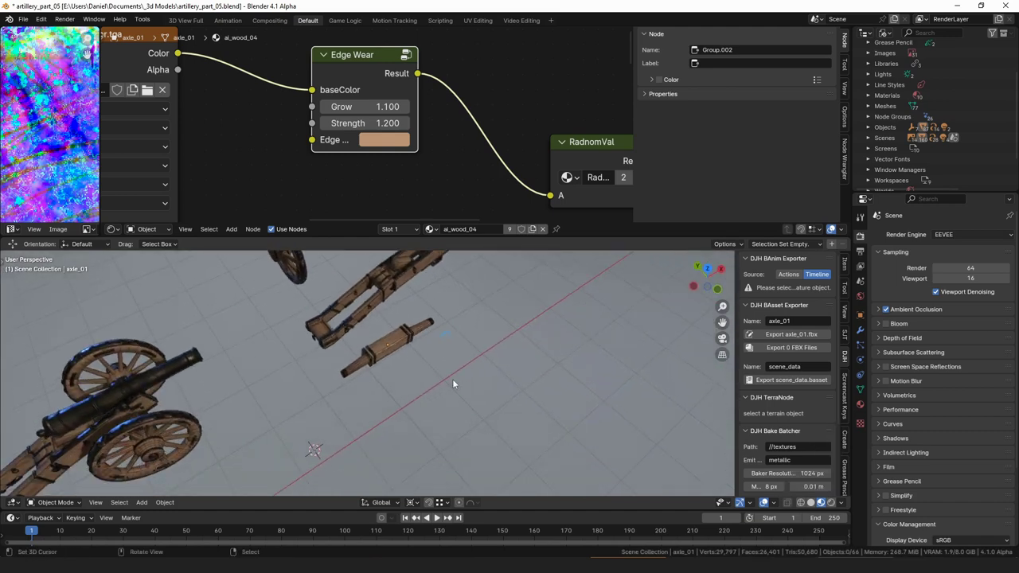
pyautogui.hotkey('shift', 'alt', 'z')
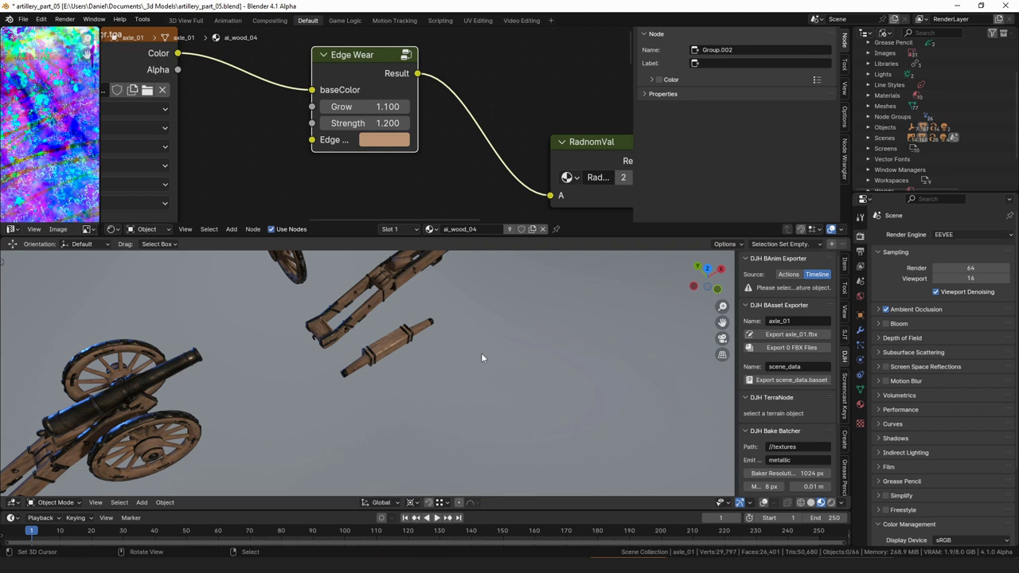
pyautogui.scroll(6, 481, 357)
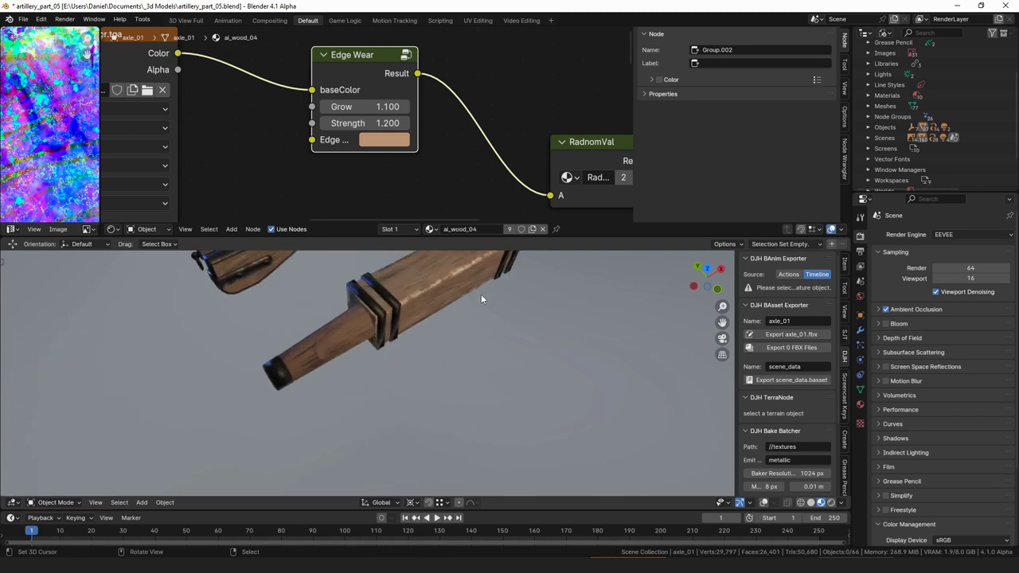
pyautogui.keyDown('shift'); pyautogui.moveTo(491, 291); pyautogui.dragTo(471, 345, button='middle'); pyautogui.keyUp('shift')
pyautogui.scroll(4, 475, 324)
pyautogui.scroll(-1, 472, 323)
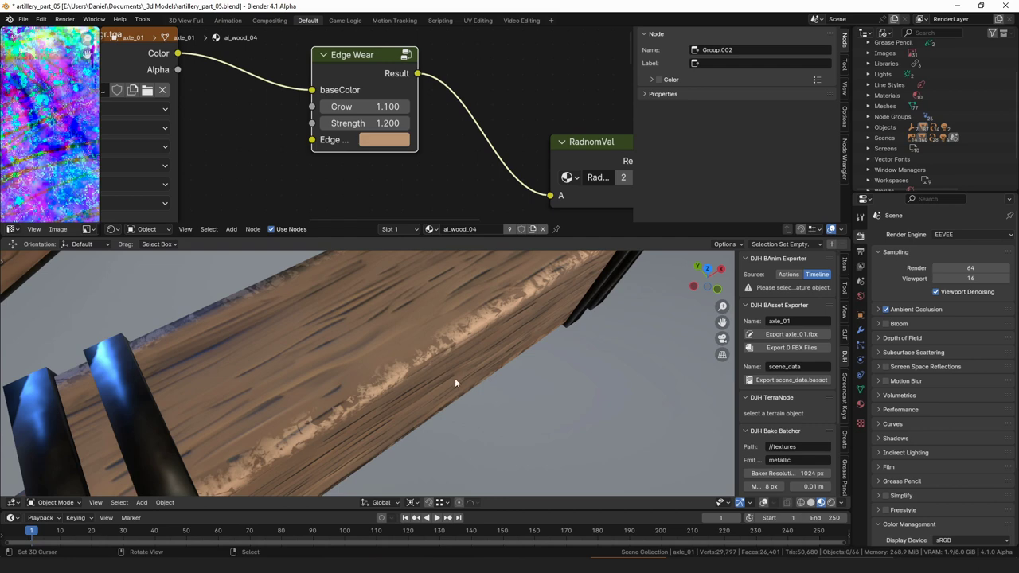
pyautogui.scroll(-8, 454, 382)
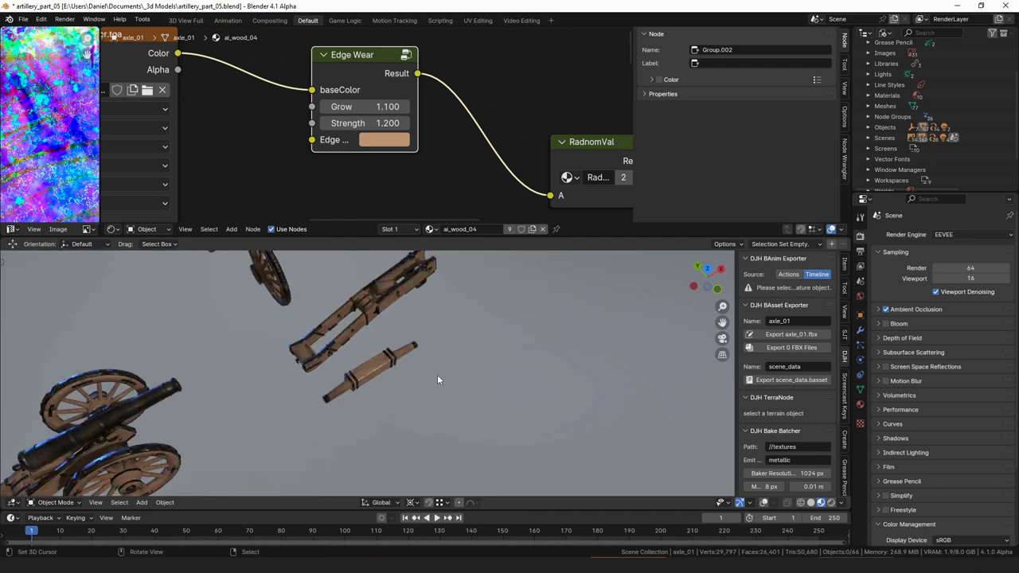
pyautogui.scroll(2, 437, 376)
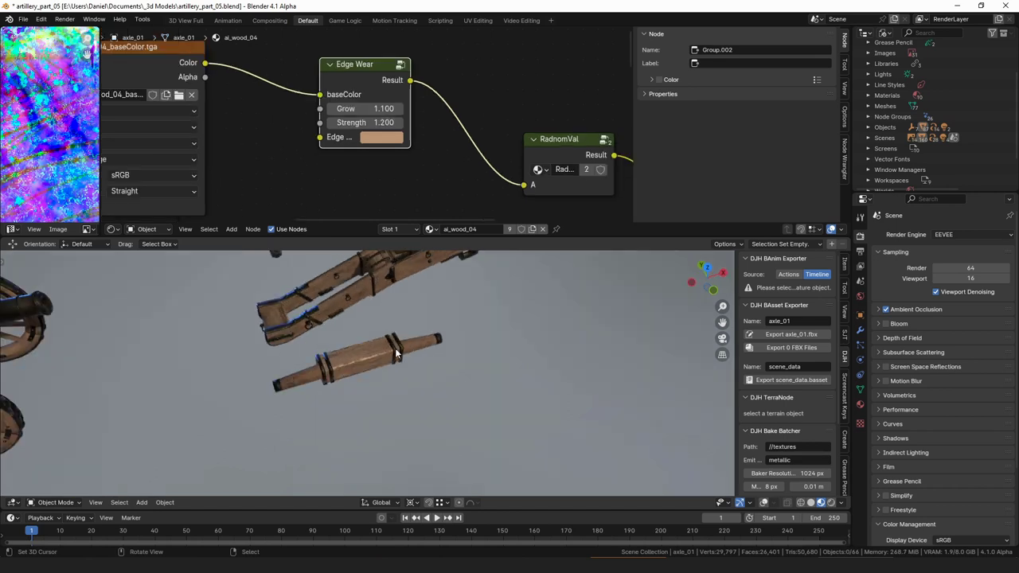
# Add the Edge Wear group to the metal bands' ai_metal_10 material, between the baseColor texture and the RadnomVal group.
pyautogui.scroll(6, 397, 351)
pyautogui.rightClick(451, 292)
pyautogui.moveTo(378, 151); pyautogui.dragTo(385, 69, button='middle')
pyautogui.scroll(-1, 385, 74)
pyautogui.hotkey('shift', 'a')
pyautogui.write('wea')
pyautogui.press('Return')
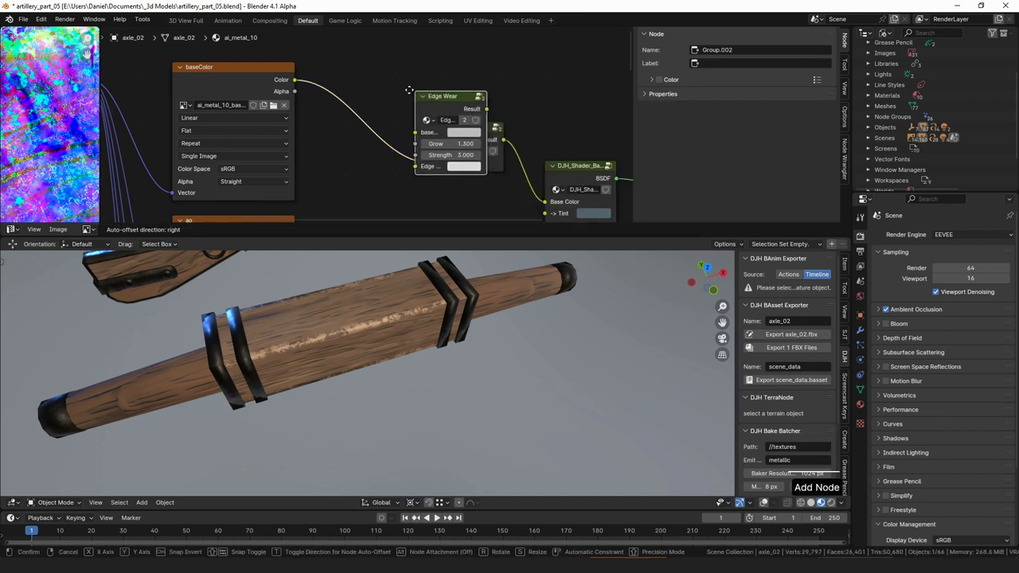
pyautogui.click(382, 121)
# Select the axle's metal bands and examine their modifiers.
pyautogui.scroll(2, 390, 125)
pyautogui.moveTo(450, 267); pyautogui.dragTo(453, 345, button='middle')
pyautogui.click(421, 312)
pyautogui.scroll(2, 450, 327)
pyautogui.hotkey('alt', 'a')
pyautogui.click(423, 295)
pyautogui.keyDown('shift'); pyautogui.click(481, 313); pyautogui.keyUp('shift')
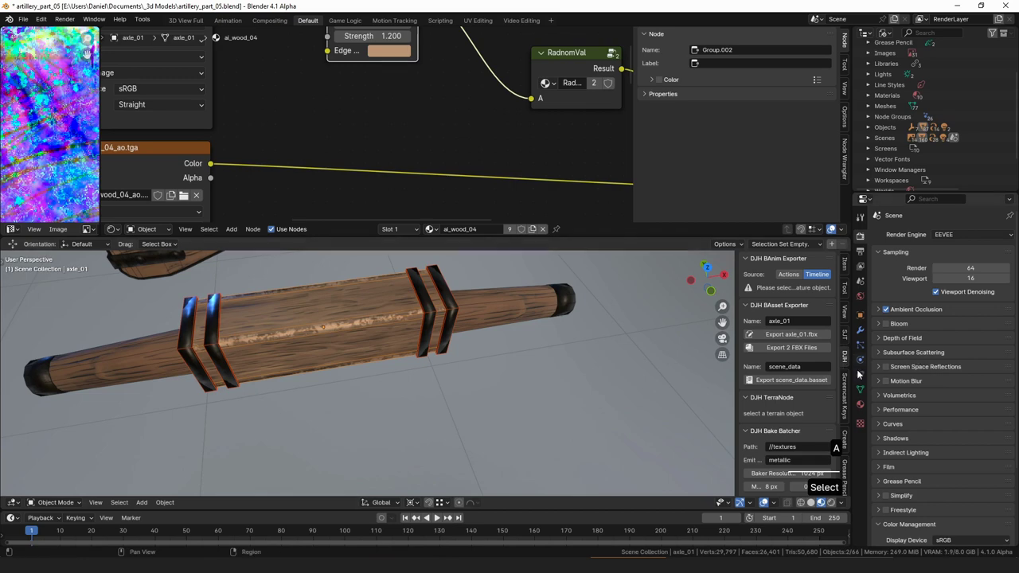
pyautogui.click(860, 329)
pyautogui.click(423, 305)
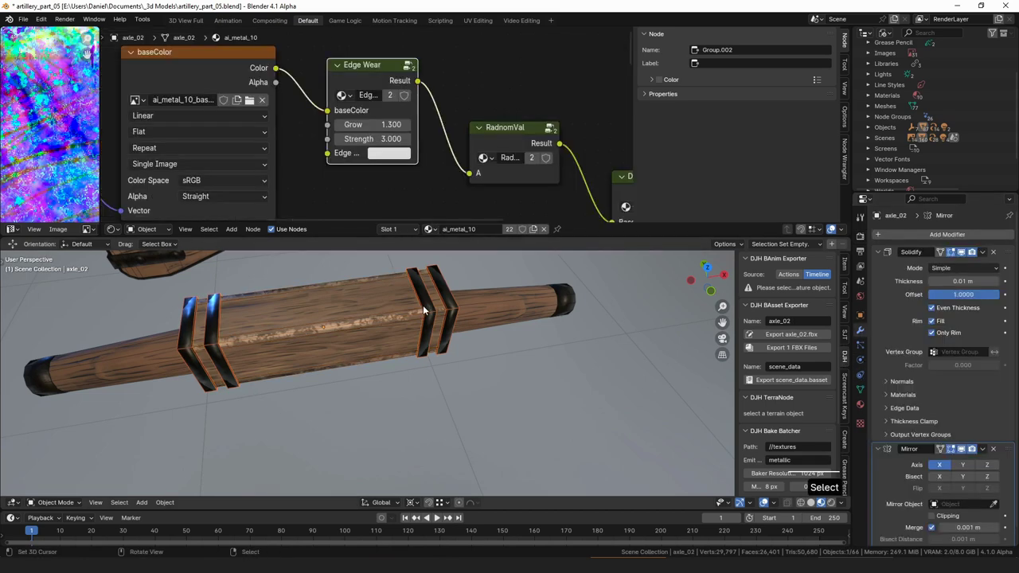
# Add a Bevel modifier with an amount of 0.01 m to the axle's central wooden block.
pyautogui.scroll(-6, 433, 315)
pyautogui.moveTo(438, 344); pyautogui.dragTo(424, 346, button='middle')
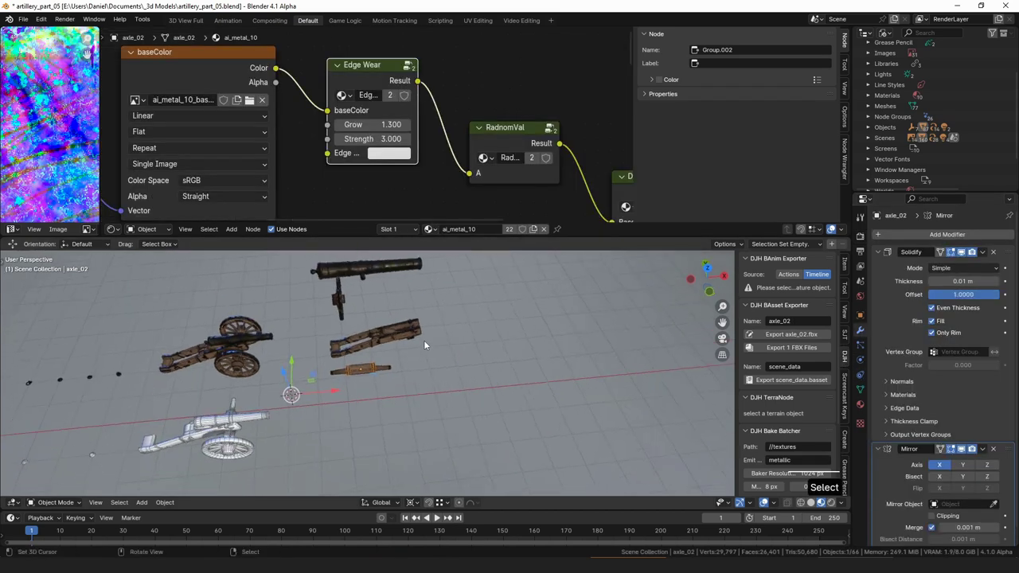
pyautogui.click(363, 379)
pyautogui.press('KP_Decimal')
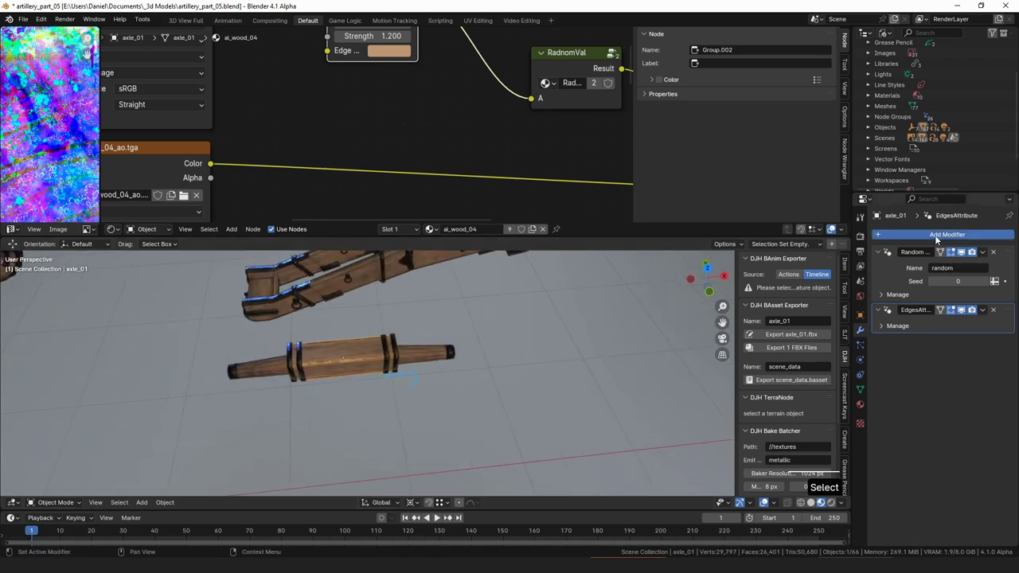
pyautogui.click(936, 235)
pyautogui.write('be')
pyautogui.press('Return')
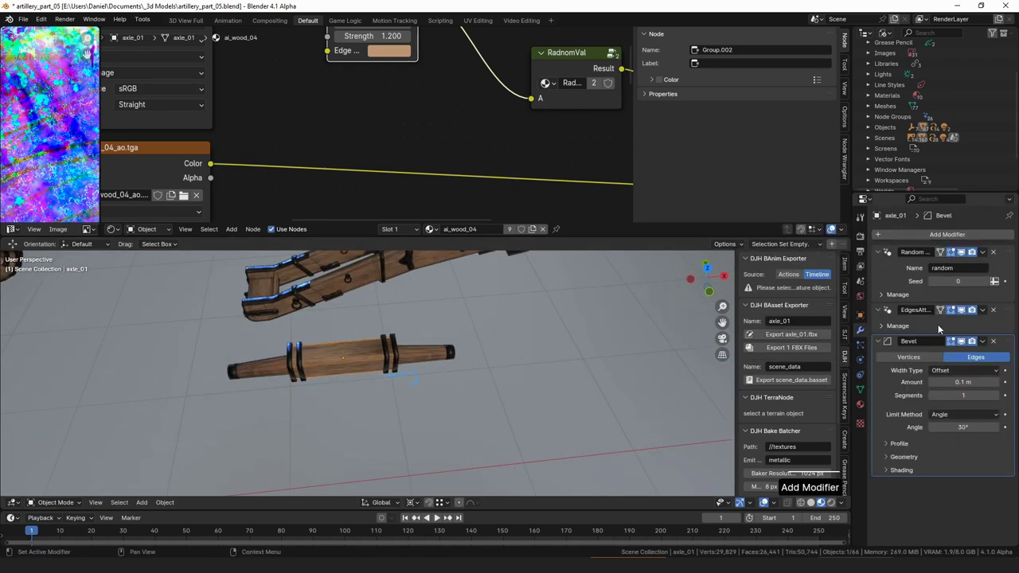
pyautogui.click(962, 382)
pyautogui.press('BackSpace')
pyautogui.write('.0')
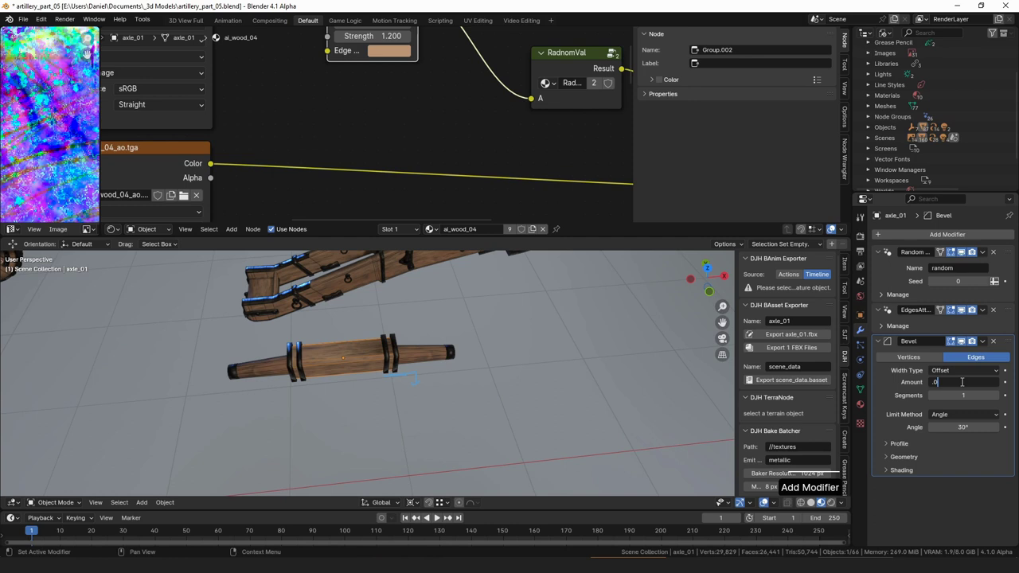
pyautogui.write('1')
pyautogui.press('Return')
# Set the Bevel modifier's segments to 4 and its limit angle to 60°.
pyautogui.click(964, 393)
pyautogui.write('4')
pyautogui.press('Return')
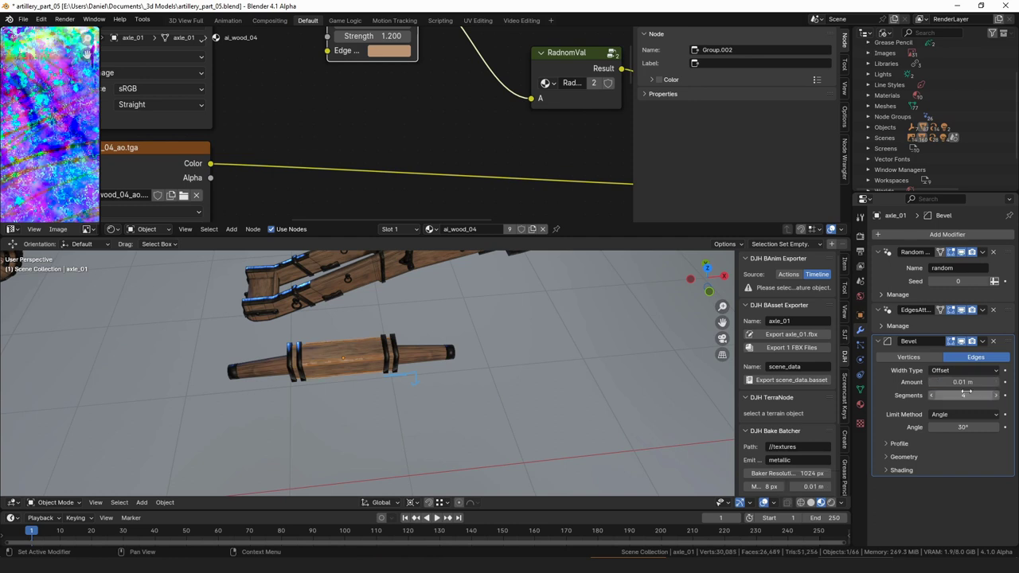
pyautogui.click(962, 427)
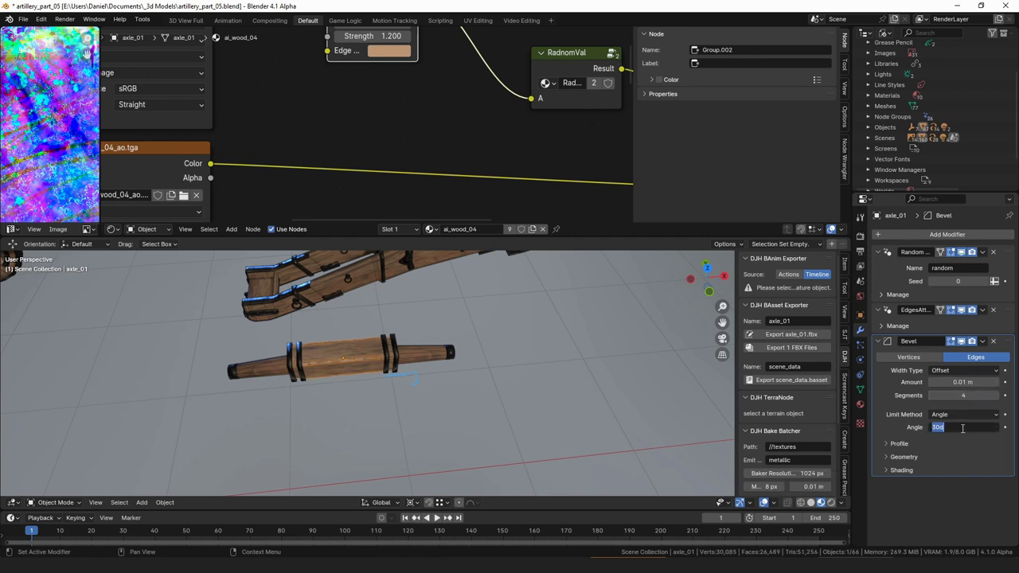
pyautogui.write('60')
pyautogui.press('Return')
# Box-select the separated cannon parts and the small hardware pieces, keeping the axle's wooden block as the active object.
pyautogui.moveTo(624, 368); pyautogui.dragTo(389, 361, button='middle')
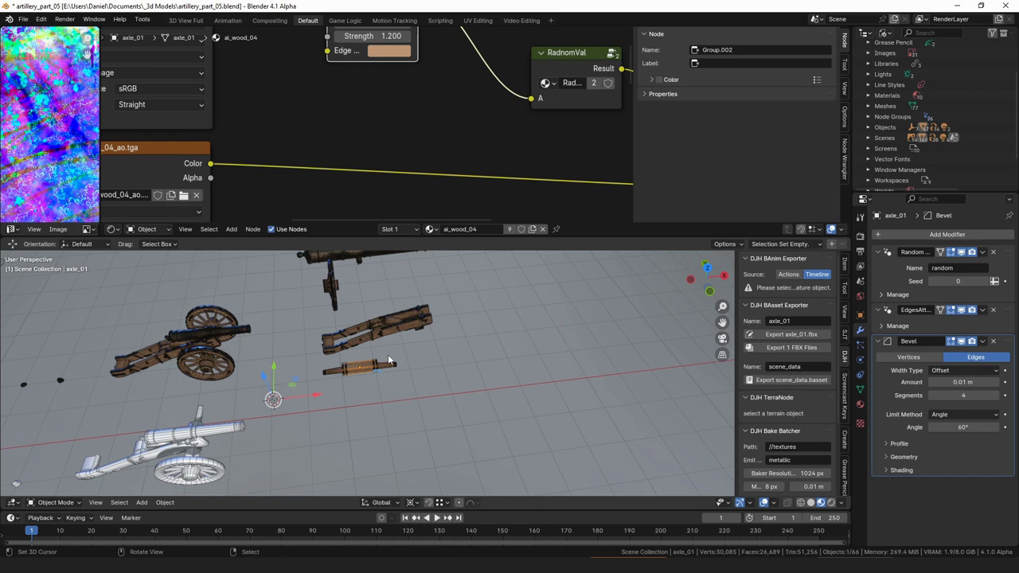
pyautogui.scroll(-2, 377, 336)
pyautogui.moveTo(387, 326); pyautogui.dragTo(374, 320, button='middle')
pyautogui.scroll(-2, 428, 331)
pyautogui.press('b')
pyautogui.moveTo(448, 272); pyautogui.dragTo(334, 390)
pyautogui.press('b')
pyautogui.moveTo(208, 343); pyautogui.dragTo(104, 377)
pyautogui.scroll(5, 243, 375)
pyautogui.scroll(4, 349, 369)
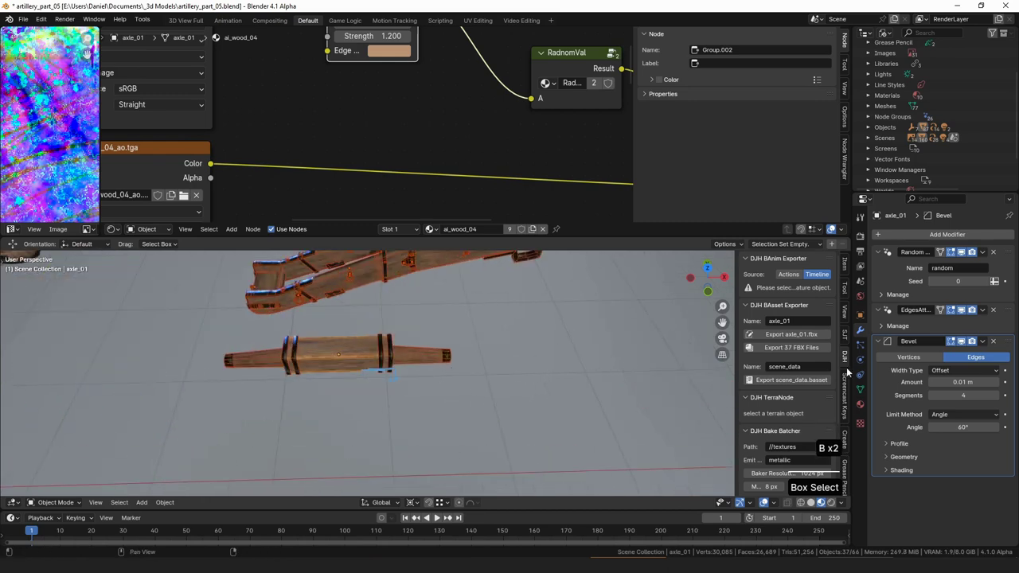
# Copy the Random, EdgesAttribute and Bevel modifiers from the active wooden block to all selected parts.
pyautogui.click(983, 252)
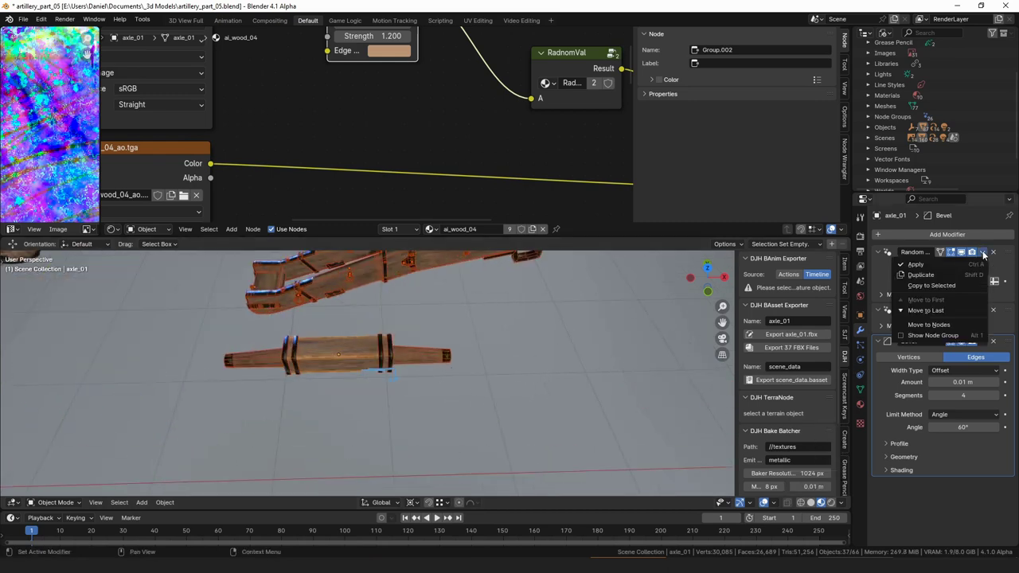
pyautogui.click(931, 285)
pyautogui.click(982, 309)
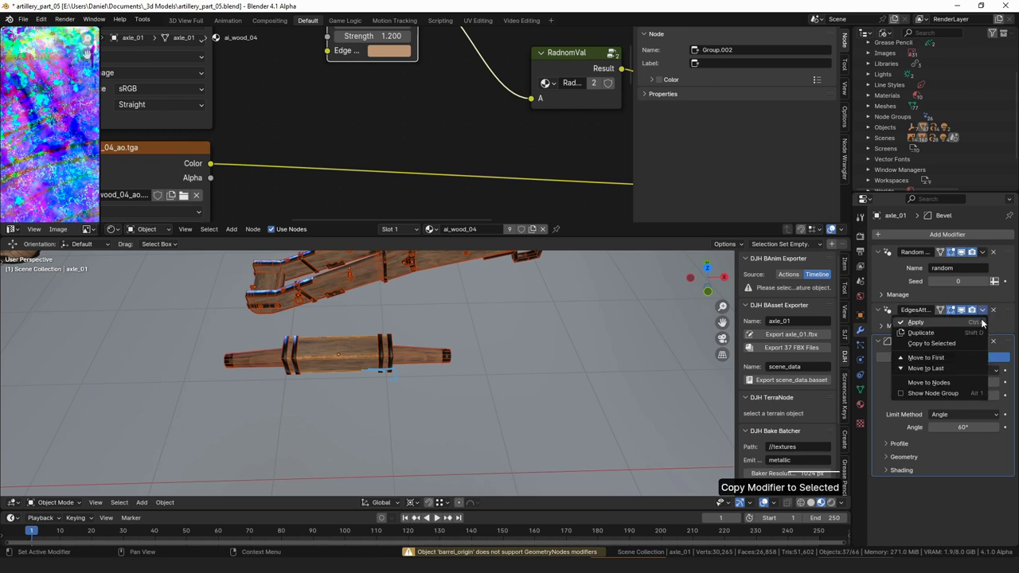
pyautogui.click(947, 343)
pyautogui.click(983, 340)
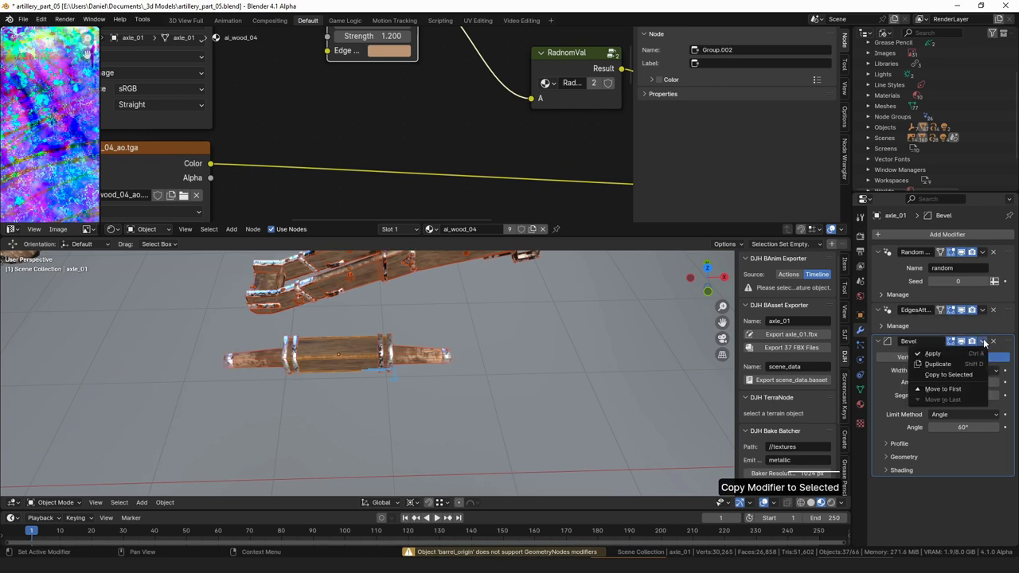
pyautogui.click(955, 376)
# Select only the axle's central wooden block and hide it.
pyautogui.keyDown('shift'); pyautogui.moveTo(437, 304); pyautogui.dragTo(434, 345, button='middle'); pyautogui.keyUp('shift')
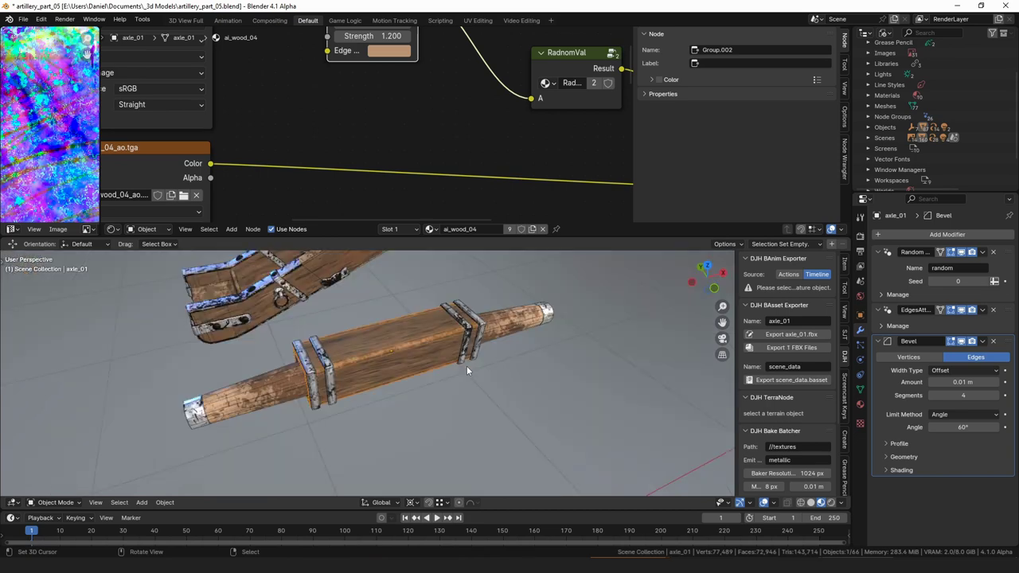
pyautogui.scroll(-6, 467, 367)
pyautogui.scroll(6, 409, 377)
pyautogui.scroll(2, 411, 357)
pyautogui.hotkey('alt', 'a')
pyautogui.click(443, 351)
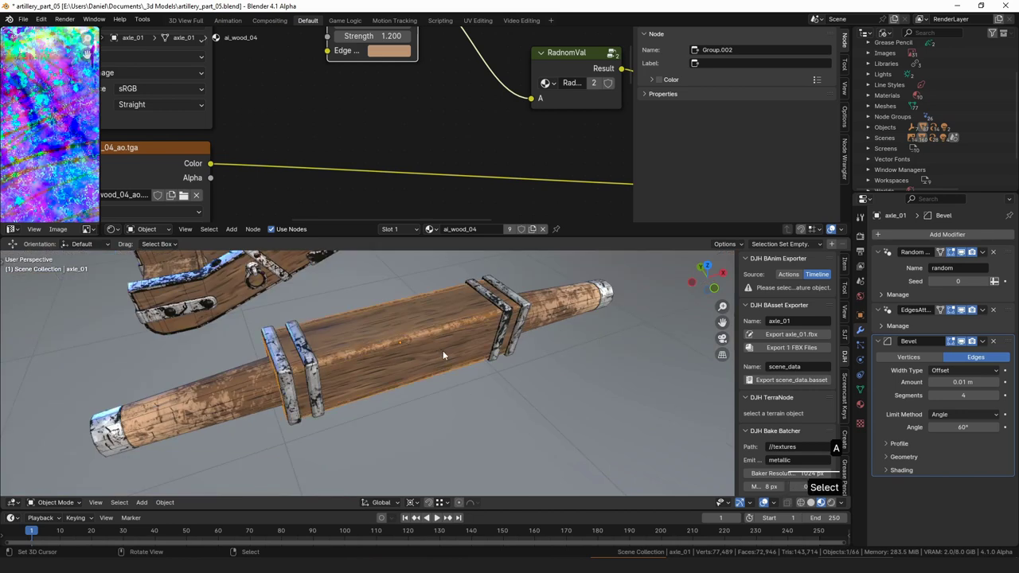
pyautogui.press('h')
# Inset all faces of the pointed hardware piece individually by about 0.006 m and return to Object Mode.
pyautogui.scroll(-10, 440, 350)
pyautogui.keyDown('shift'); pyautogui.moveTo(365, 376); pyautogui.dragTo(573, 328, button='middle'); pyautogui.keyUp('shift')
pyautogui.click(262, 390)
pyautogui.press('KP_Decimal')
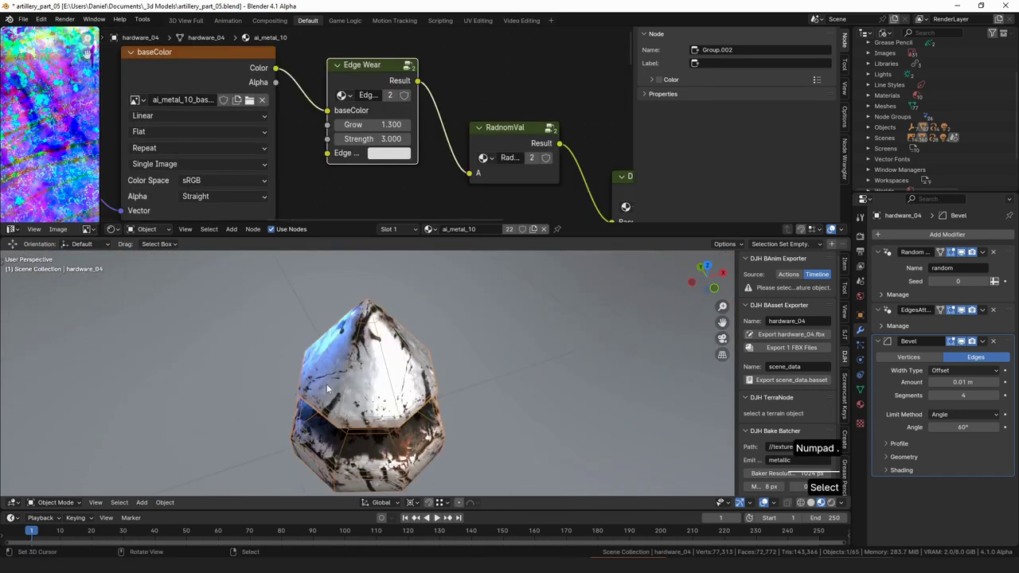
pyautogui.moveTo(354, 395); pyautogui.dragTo(350, 387, button='middle')
pyautogui.press('Tab')
pyautogui.keyDown('shift'); pyautogui.moveTo(500, 372); pyautogui.dragTo(519, 352, button='middle'); pyautogui.keyUp('shift')
pyautogui.scroll(1, 543, 371)
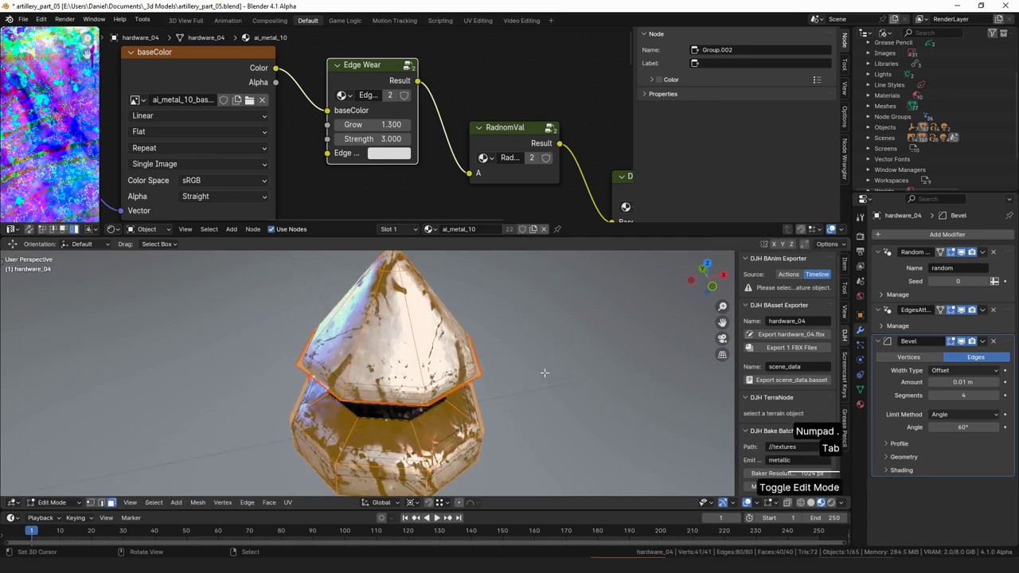
pyautogui.scroll(-6, 567, 374)
pyautogui.scroll(8, 528, 364)
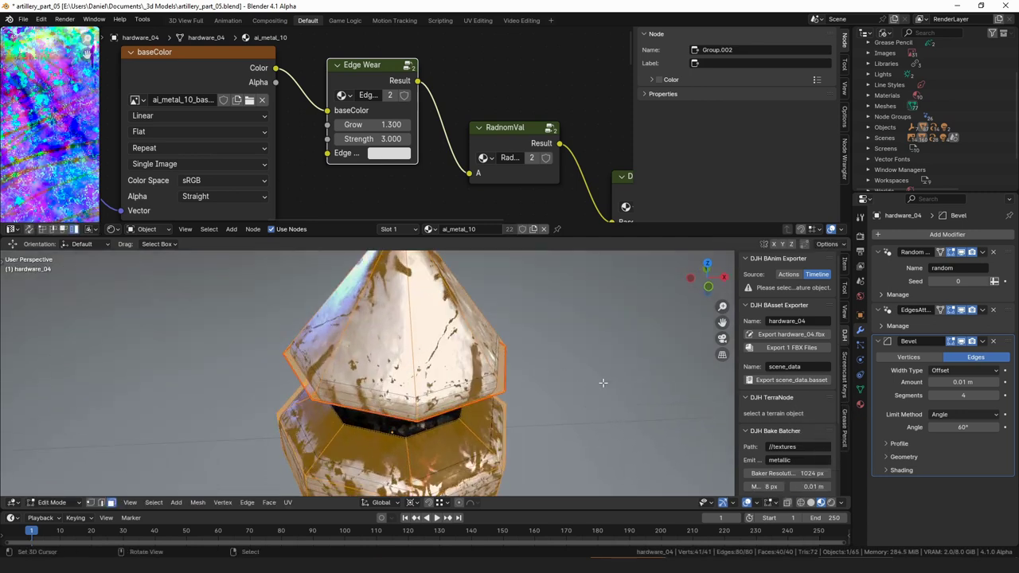
pyautogui.press('i')
pyautogui.press('i')
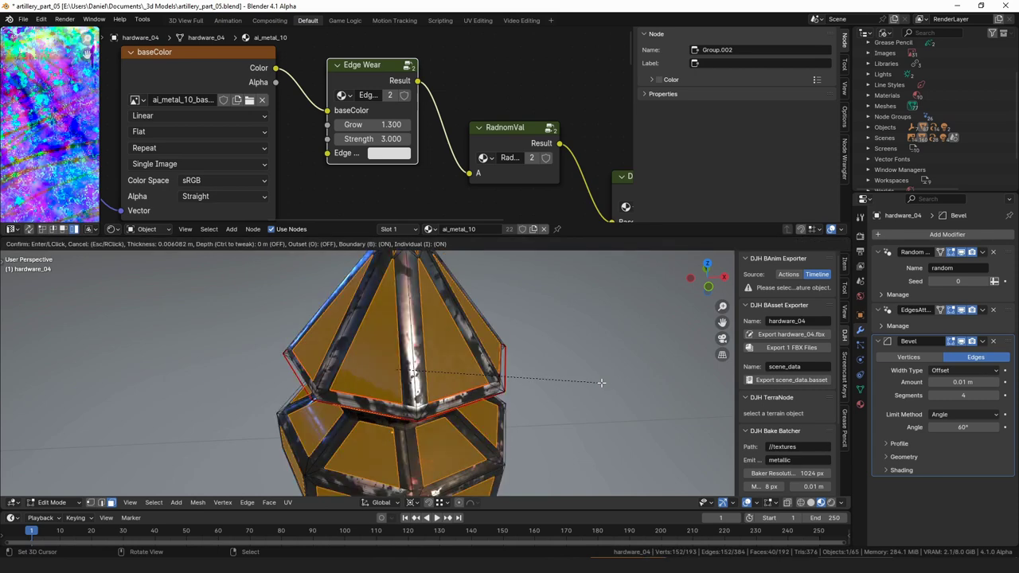
pyautogui.click(602, 383)
pyautogui.scroll(-3, 533, 381)
pyautogui.press('Tab')
# Switch the Bevel's width type to Percent on the small domed hardware piece.
pyautogui.moveTo(482, 380); pyautogui.dragTo(435, 378, button='middle')
pyautogui.press('Tab')
pyautogui.press('a')
pyautogui.scroll(-6, 389, 371)
pyautogui.scroll(-3, 415, 387)
pyautogui.scroll(4, 402, 367)
pyautogui.keyDown('shift'); pyautogui.moveTo(253, 410); pyautogui.dragTo(468, 356, button='middle'); pyautogui.keyUp('shift')
pyautogui.rightClick(411, 342)
pyautogui.scroll(2, 467, 357)
pyautogui.press('KP_Decimal')
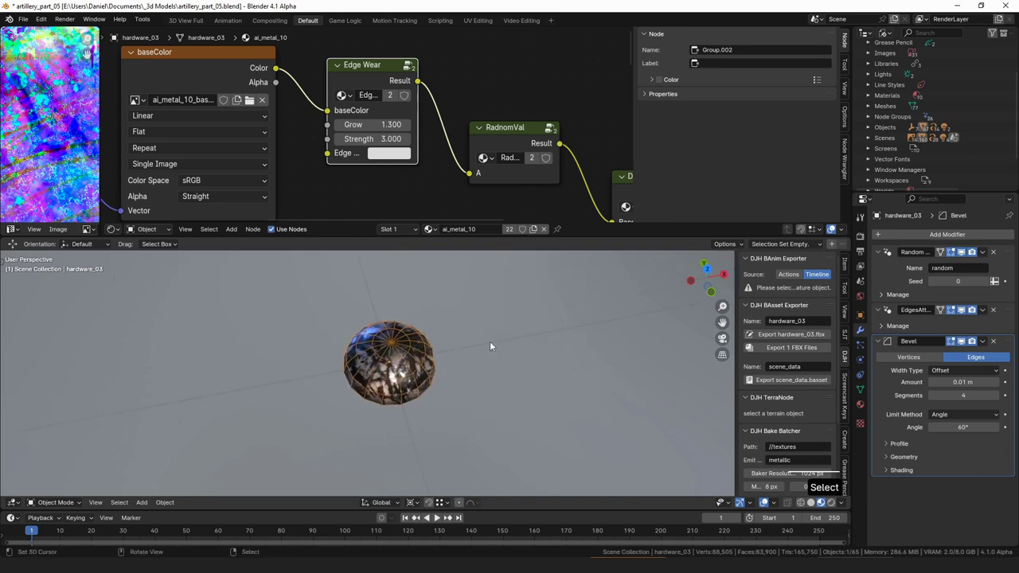
pyautogui.click(959, 370)
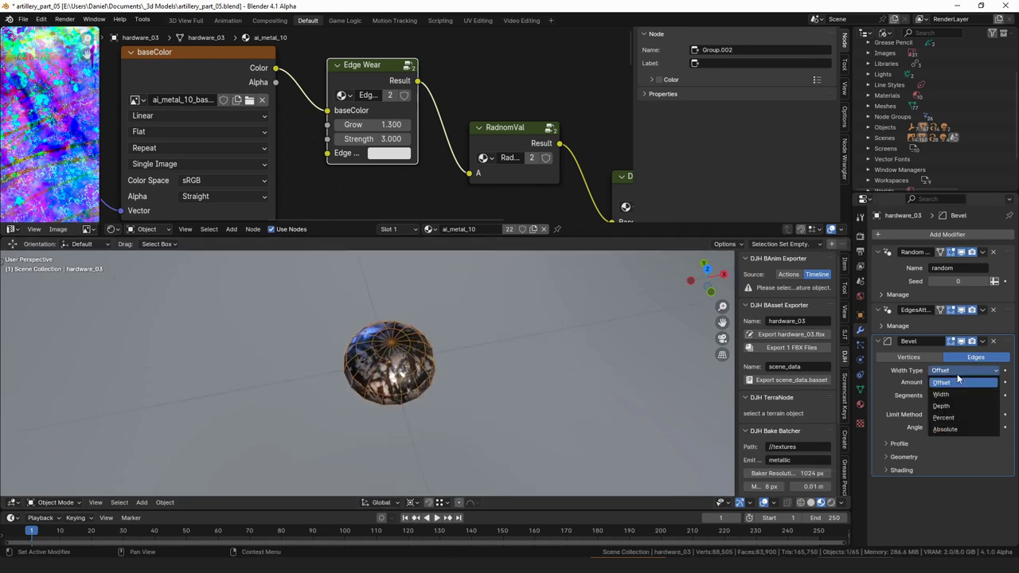
pyautogui.click(961, 418)
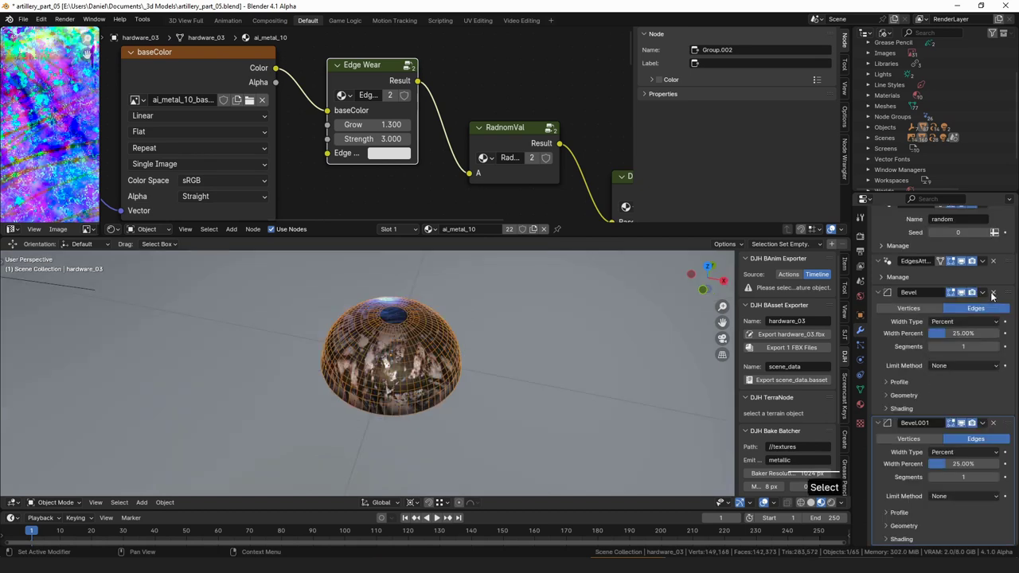
# Replace the two Bevel modifiers on the domed hardware piece with a level 2 Subdivision modifier.
pyautogui.click(994, 299)
pyautogui.click(992, 340)
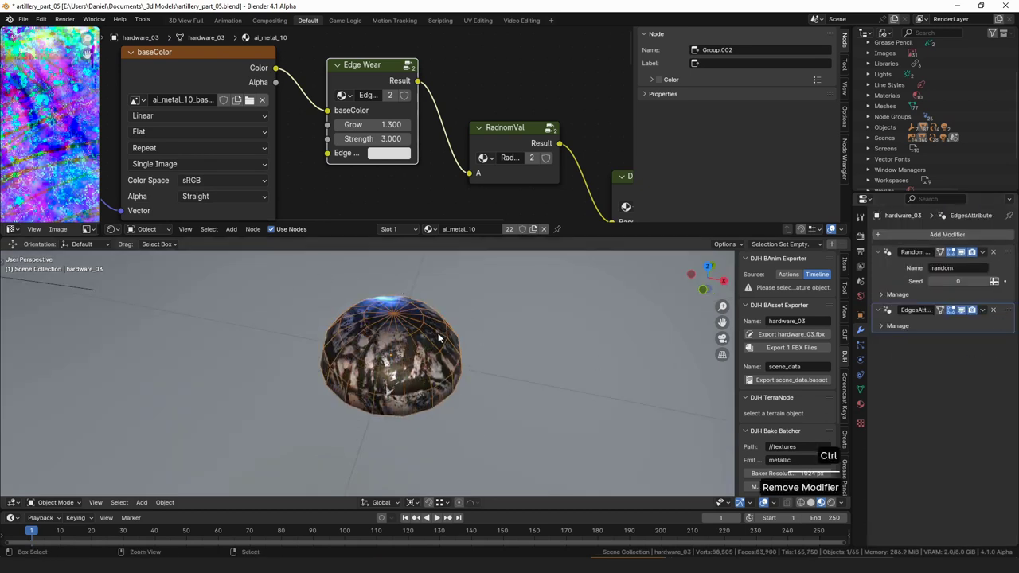
pyautogui.hotkey('ctrl', '2')
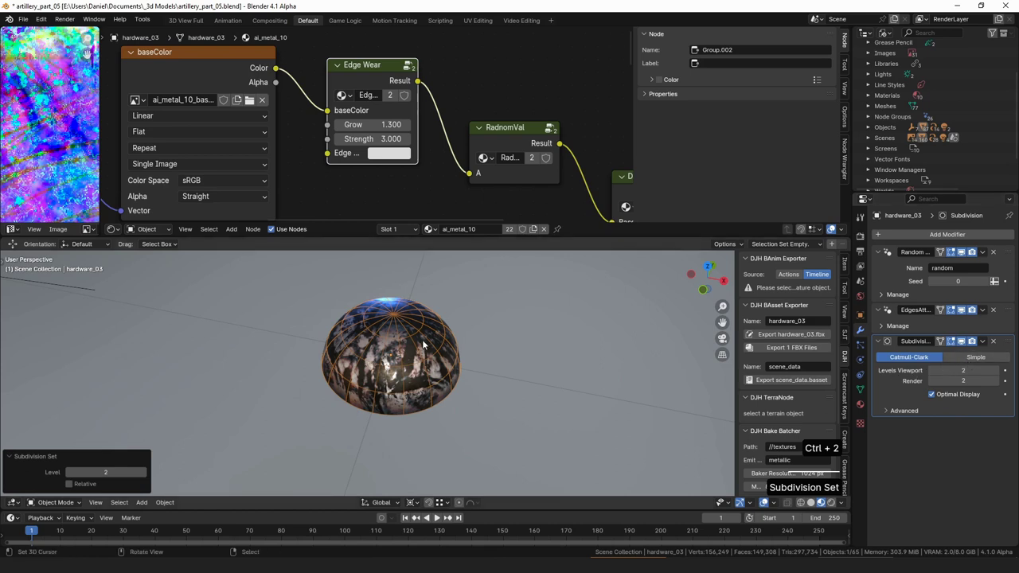
pyautogui.scroll(-5, 343, 402)
pyautogui.moveTo(343, 402)
pyautogui.keyDown('shift'); pyautogui.mouseDown(button='middle')
pyautogui.moveTo(560, 319)
pyautogui.moveTo(344, 421)
pyautogui.mouseUp(button='middle'); pyautogui.keyUp('shift')
pyautogui.scroll(5, 318, 393)
pyautogui.press('Tab')
pyautogui.press('a')
pyautogui.press('a')
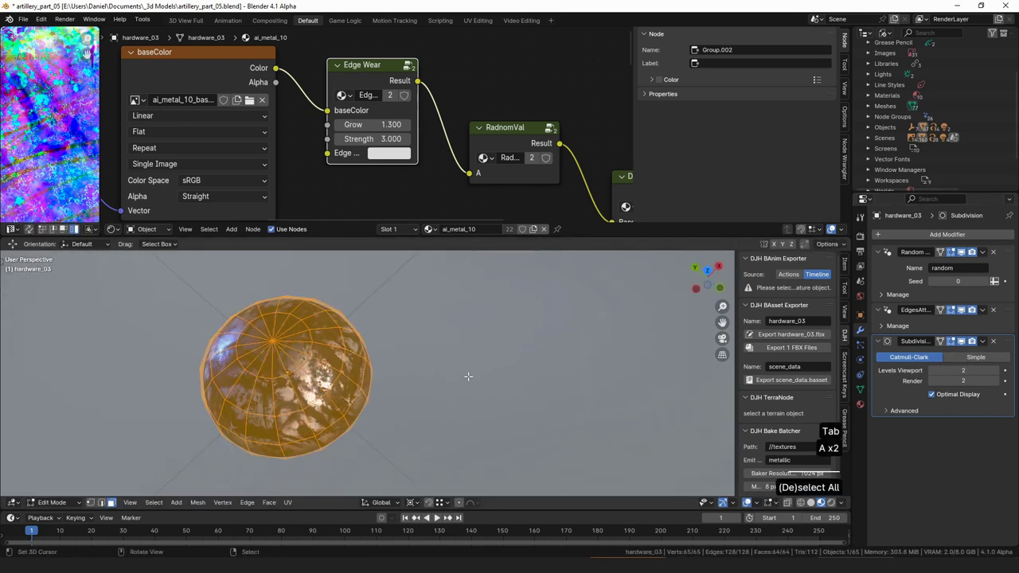
pyautogui.press('u')
pyautogui.press('u')
pyautogui.press('Tab')
# Move the domed piece's EdgesAttribute modifier below the Subdivision modifier in the stack.
pyautogui.moveTo(1006, 311)
pyautogui.mouseDown()
pyautogui.moveTo(1005, 402)
pyautogui.moveTo(995, 408)
pyautogui.mouseUp()
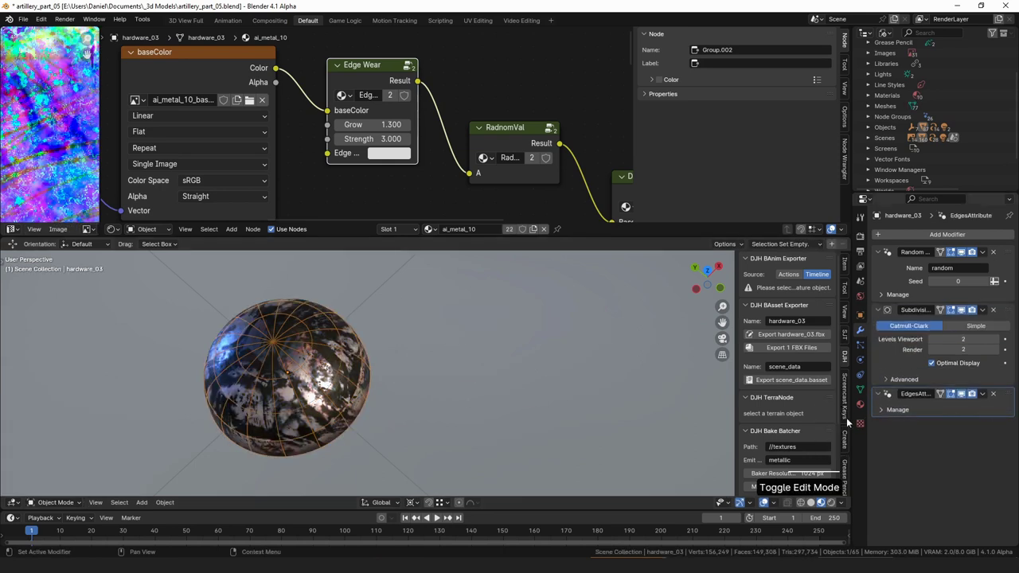
# Add an edge loop around the wide base rim of the stepped round hardware piece.
pyautogui.scroll(-5, 557, 387)
pyautogui.moveTo(549, 386); pyautogui.dragTo(620, 352, button='middle')
pyautogui.scroll(-4, 477, 341)
pyautogui.moveTo(280, 347); pyautogui.dragTo(345, 330, button='middle')
pyautogui.click(268, 340)
pyautogui.press('KP_Decimal')
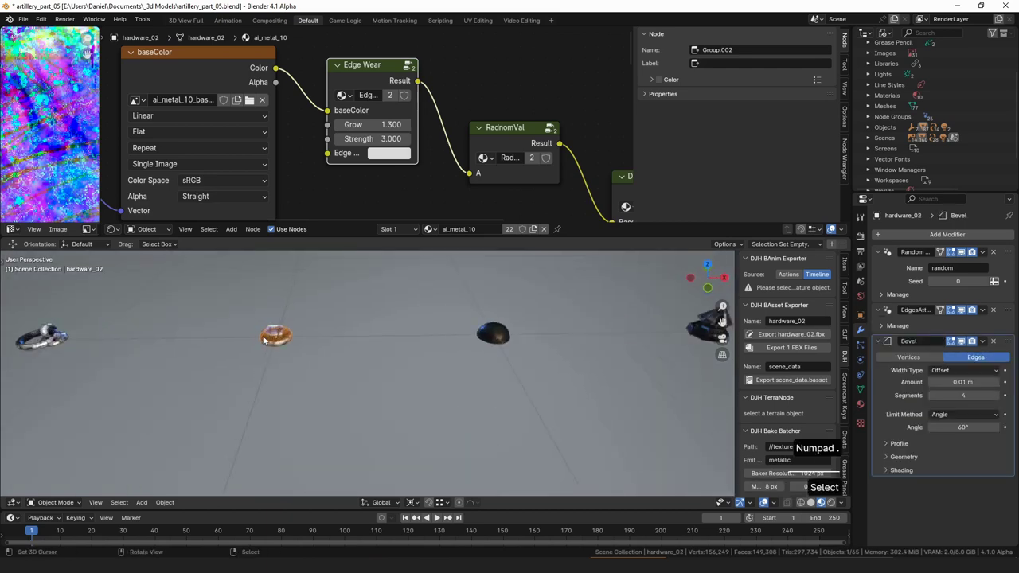
pyautogui.moveTo(485, 420); pyautogui.dragTo(520, 342, button='middle')
pyautogui.press('Tab')
pyautogui.hotkey('ctrl', 'r')
pyautogui.click(510, 355)
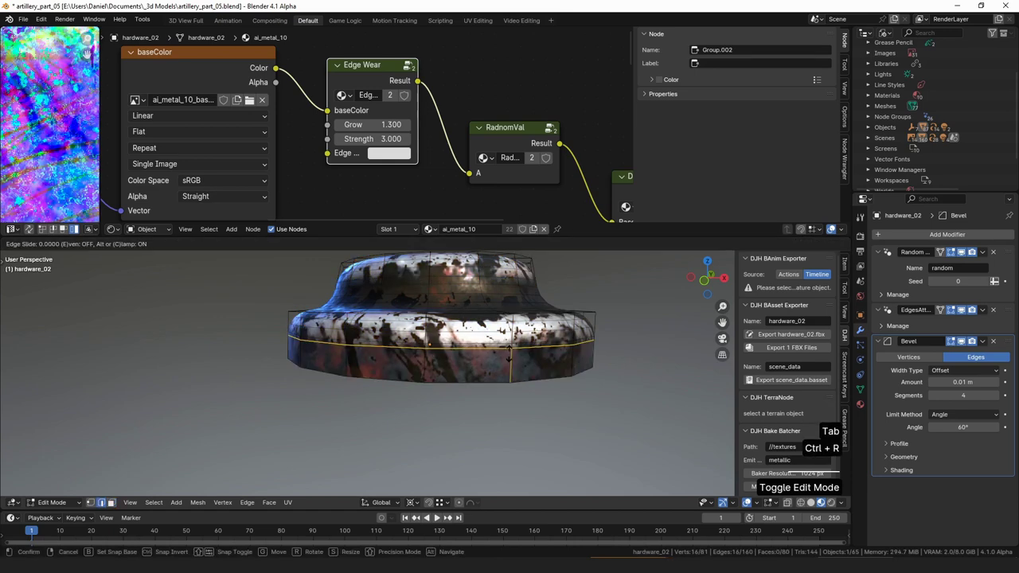
pyautogui.click(506, 344)
# Add another edge loop around the stepped piece's upper section and select all faces of its top cap.
pyautogui.moveTo(477, 283); pyautogui.dragTo(446, 350, button='middle')
pyautogui.hotkey('ctrl', 'r')
pyautogui.click(474, 287)
pyautogui.click(475, 273)
pyautogui.click(415, 328)
pyautogui.press('ctrl+KP_Add')
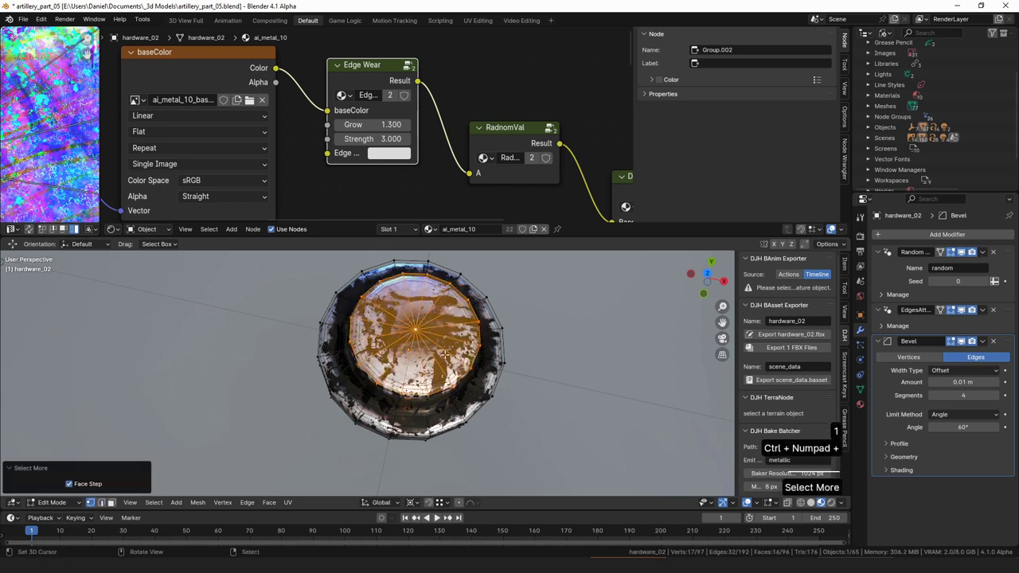
# Try insetting the top cap's faces individually by about 0.003 m and undo the inset.
pyautogui.press('i')
pyautogui.click(625, 377)
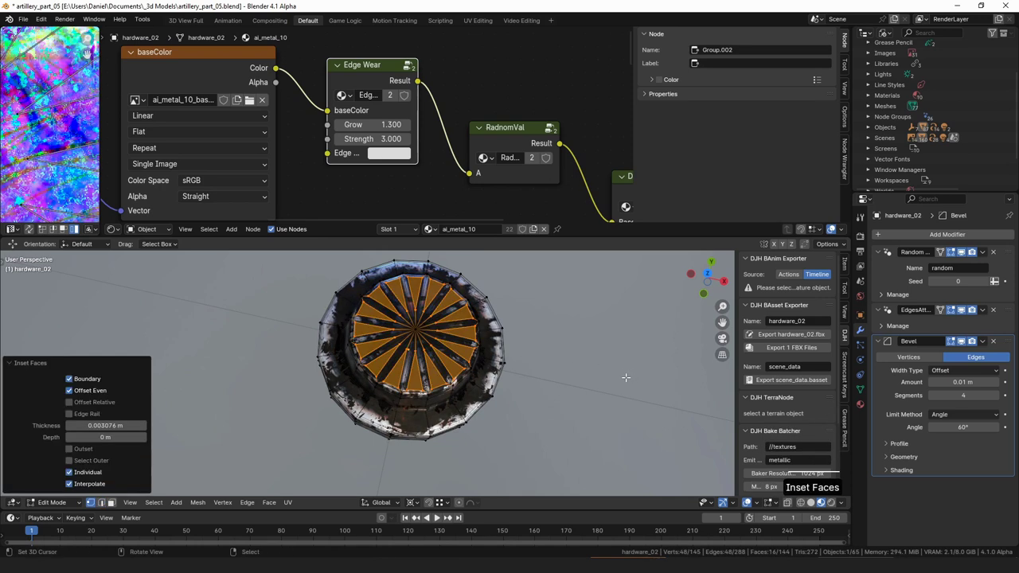
pyautogui.scroll(1, 541, 374)
pyautogui.hotkey('ctrl', 'z')
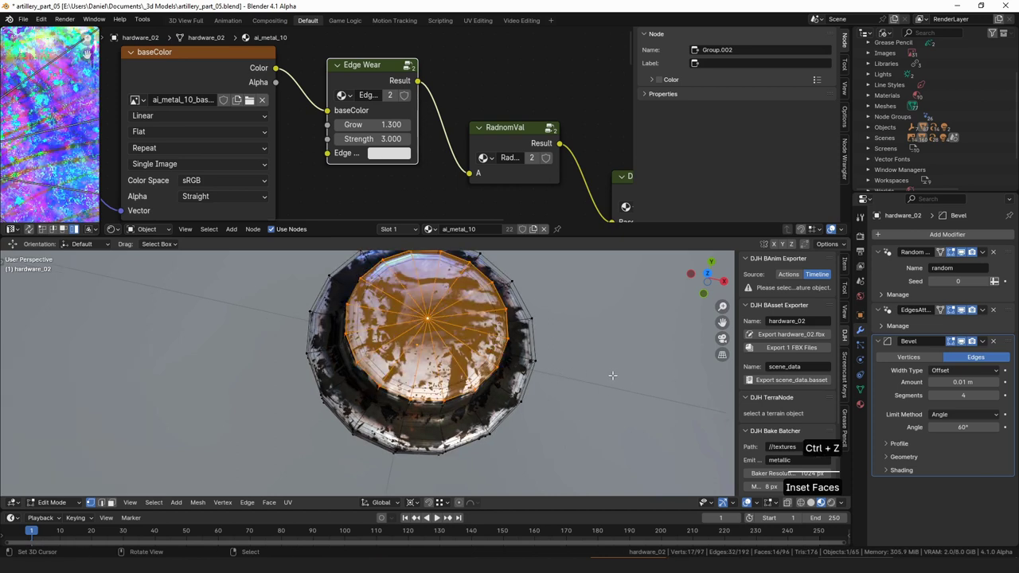
# Inset the top cap's faces as one region by about 0.0036 m and return to Object Mode.
pyautogui.press('i')
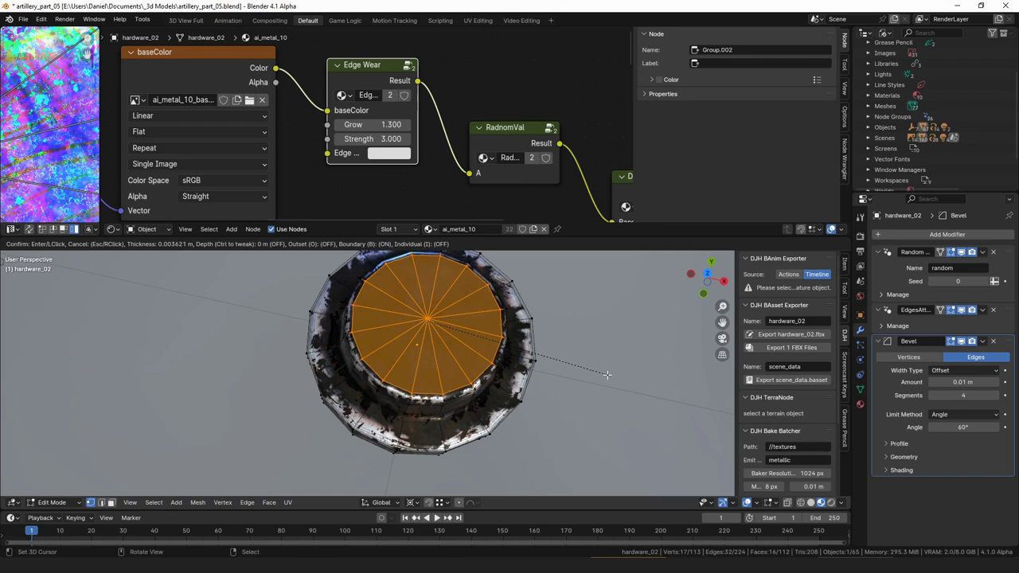
pyautogui.click(608, 376)
pyautogui.scroll(-5, 589, 376)
pyautogui.moveTo(589, 375); pyautogui.dragTo(518, 369, button='middle')
pyautogui.press('Tab')
pyautogui.press('a')
# Switch the ring hardware's Bevel modifier to Percent width and set it to 25%.
pyautogui.keyDown('shift'); pyautogui.moveTo(317, 341); pyautogui.dragTo(453, 343, button='middle'); pyautogui.keyUp('shift')
pyautogui.scroll(-5, 453, 342)
pyautogui.rightClick(295, 416)
pyautogui.press('KP_Decimal')
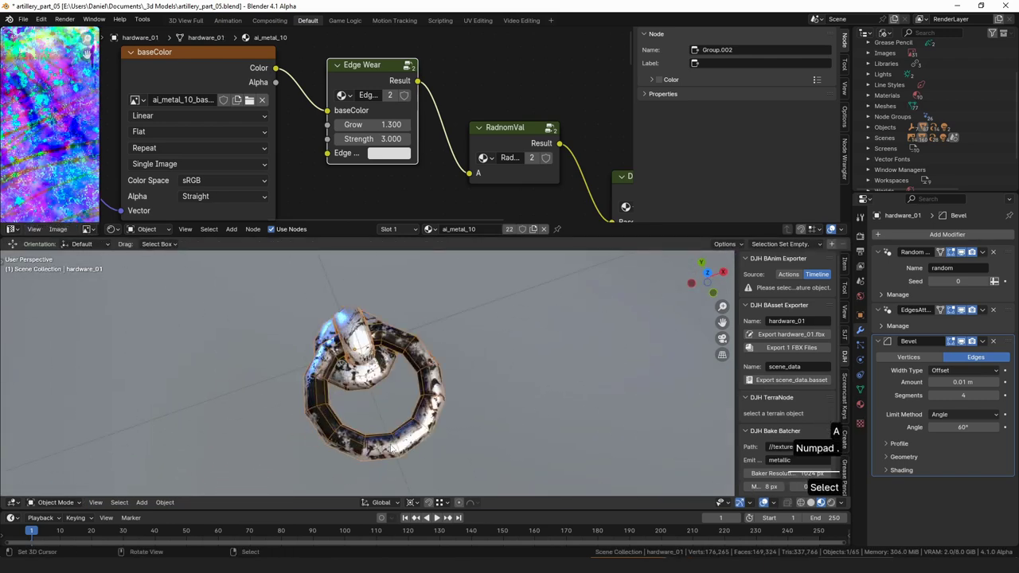
pyautogui.moveTo(433, 406); pyautogui.dragTo(464, 378, button='middle')
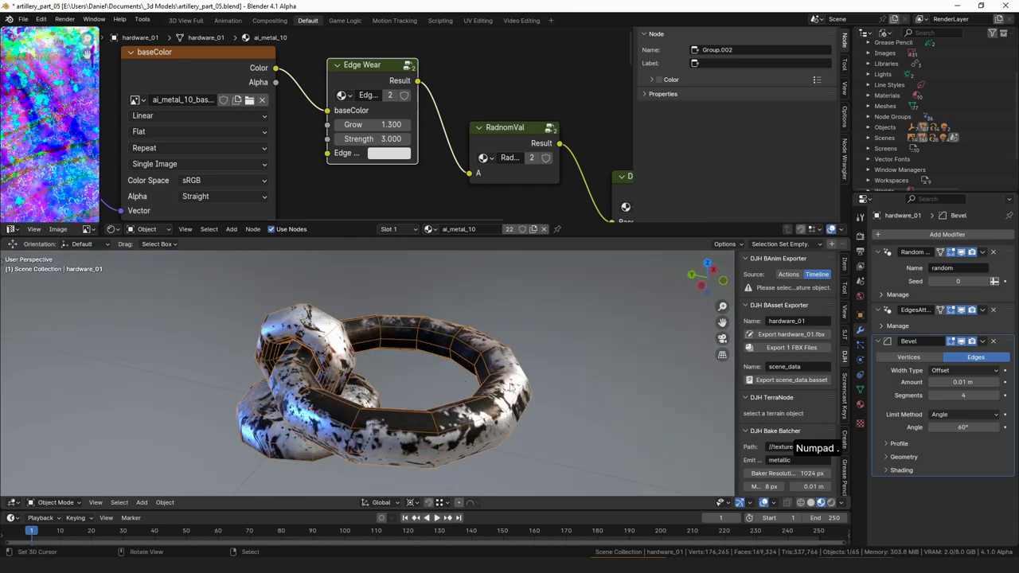
pyautogui.moveTo(407, 354); pyautogui.dragTo(424, 356, button='middle')
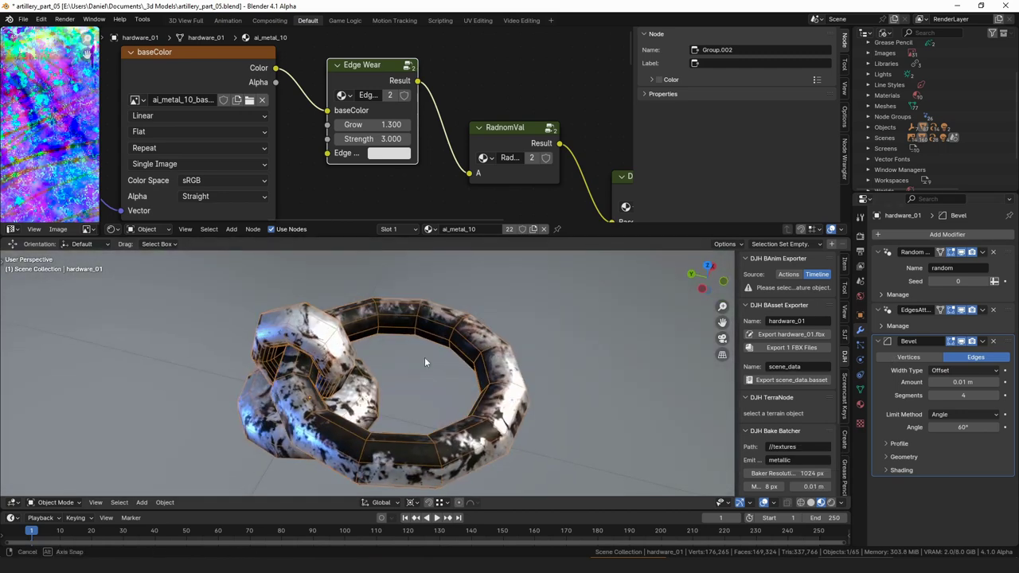
pyautogui.click(961, 371)
pyautogui.click(961, 418)
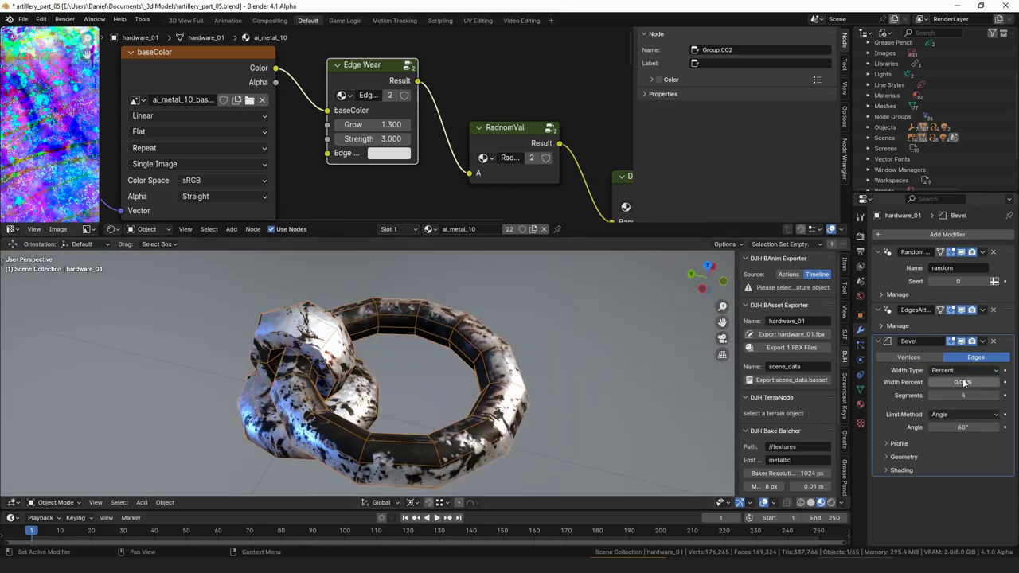
pyautogui.click(974, 382)
pyautogui.write('25')
pyautogui.press('Return')
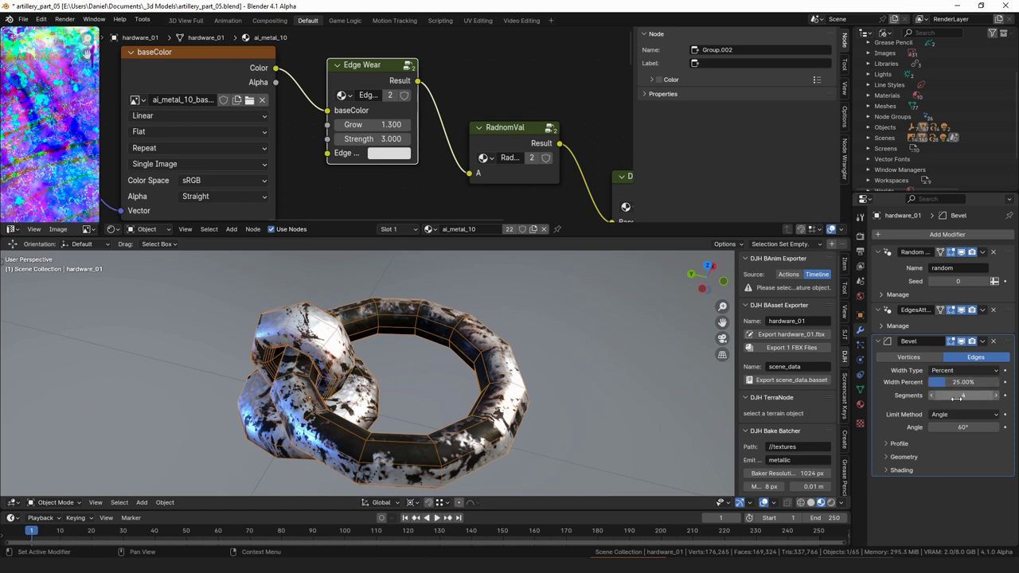
# Set the ring's Bevel to 1 segment with limit method None and place it above EdgesAttribute.
pyautogui.click(961, 414)
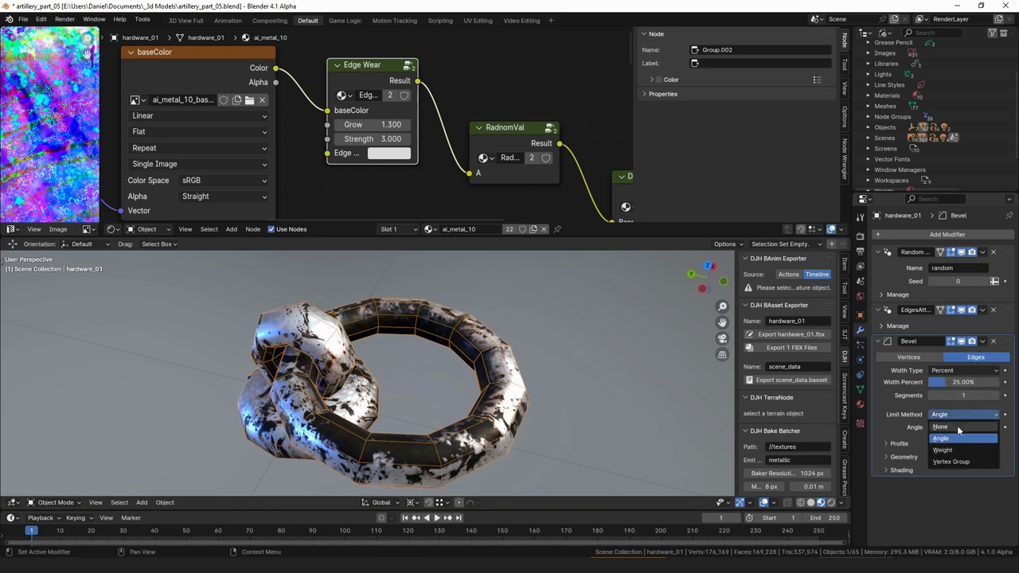
pyautogui.click(960, 430)
pyautogui.moveTo(1008, 345); pyautogui.dragTo(1007, 332)
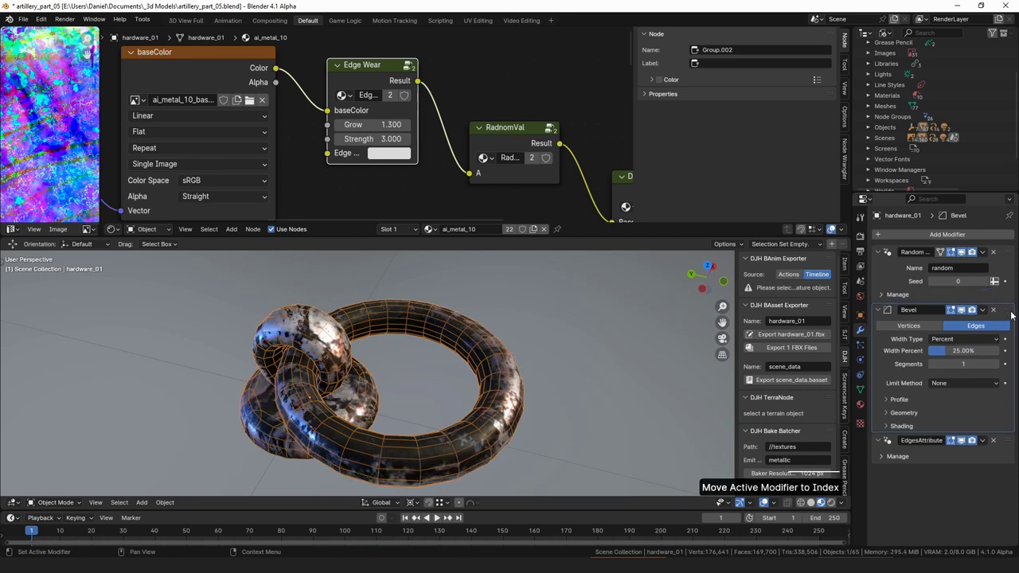
# Duplicate the ring's Bevel modifier and place the copy above the EdgesAttribute modifier.
pyautogui.moveTo(483, 375); pyautogui.dragTo(488, 325, button='middle')
pyautogui.keyDown('shift'); pyautogui.moveTo(489, 324); pyautogui.dragTo(525, 277, button='middle'); pyautogui.keyUp('shift')
pyautogui.hotkey('shift', 'd')
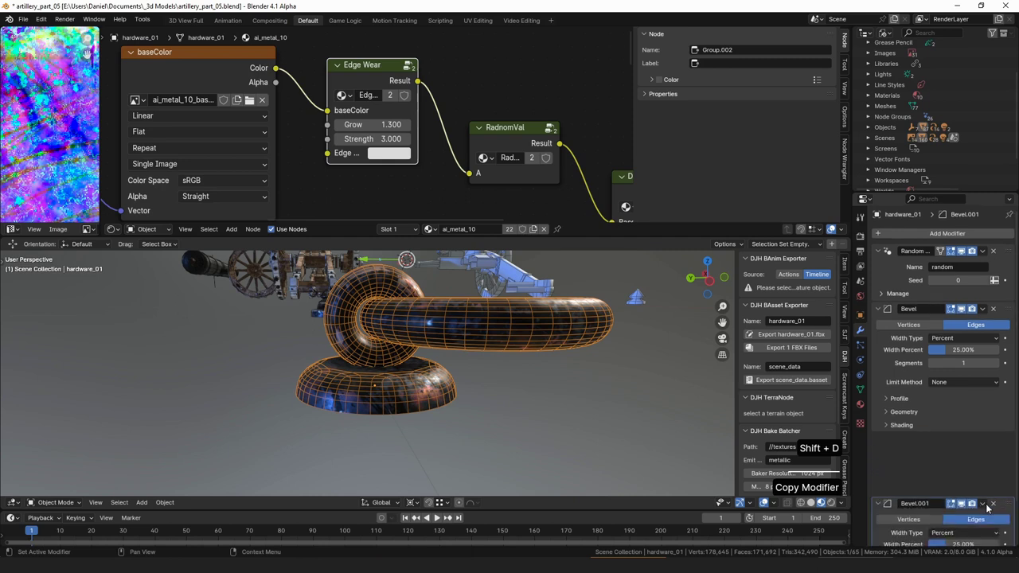
pyautogui.scroll(-2, 943, 382)
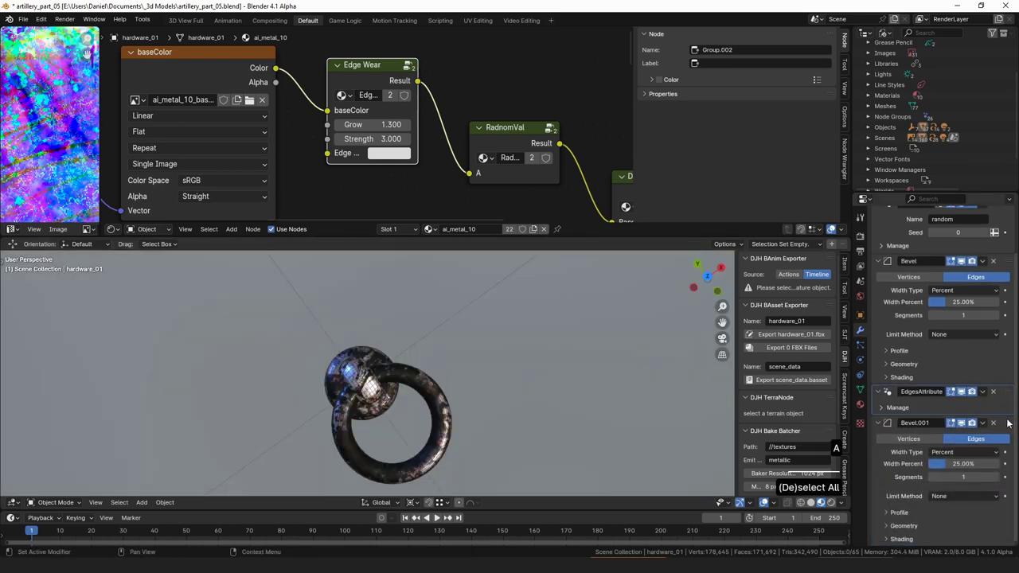
pyautogui.moveTo(1008, 423); pyautogui.dragTo(995, 380)
# Examine the edge wear on the ring hardware from several angles, with and without the selection overlay.
pyautogui.moveTo(422, 380); pyautogui.dragTo(462, 351, button='middle')
pyautogui.press('a')
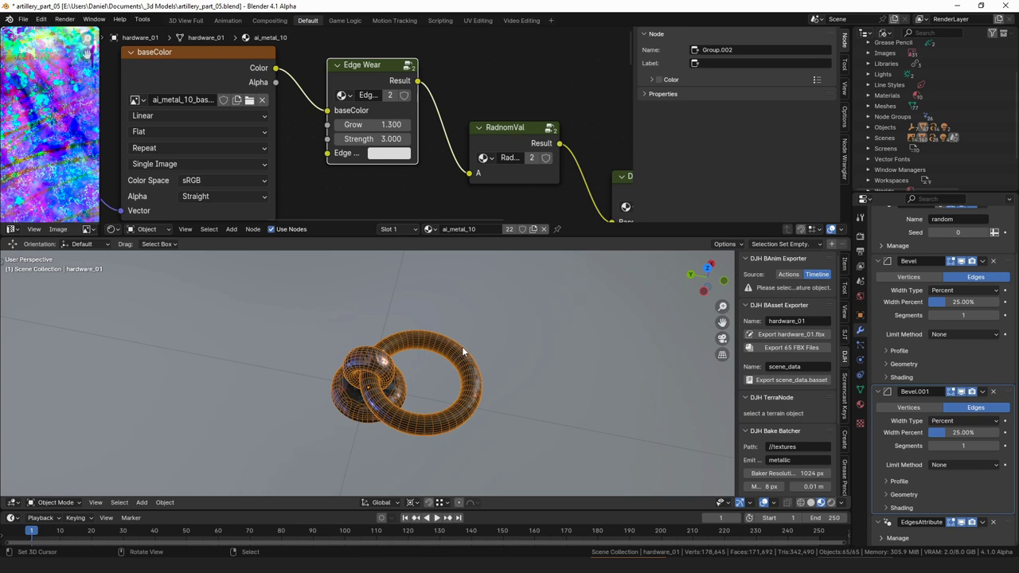
pyautogui.hotkey('alt', 'a')
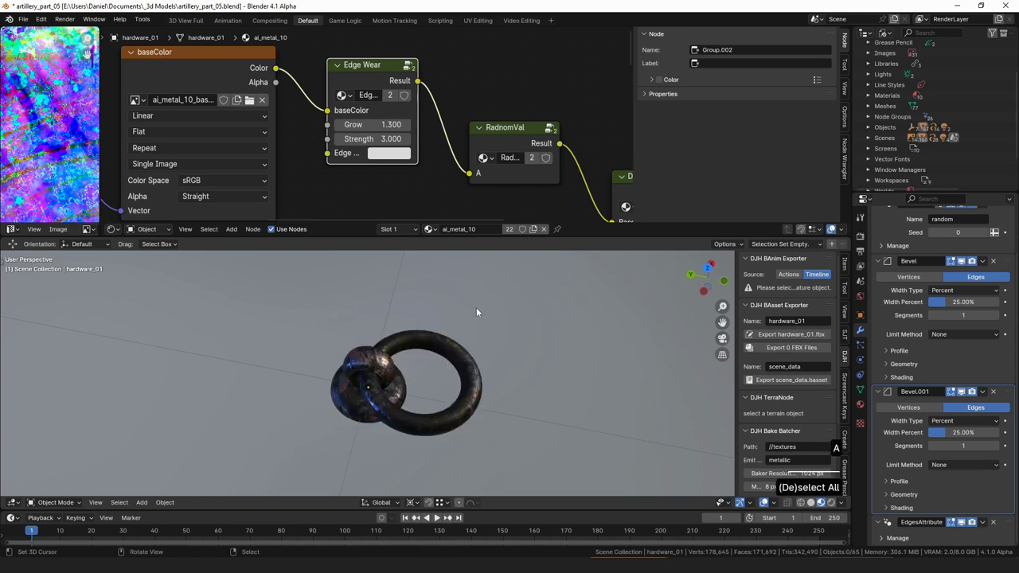
pyautogui.rightClick(499, 388)
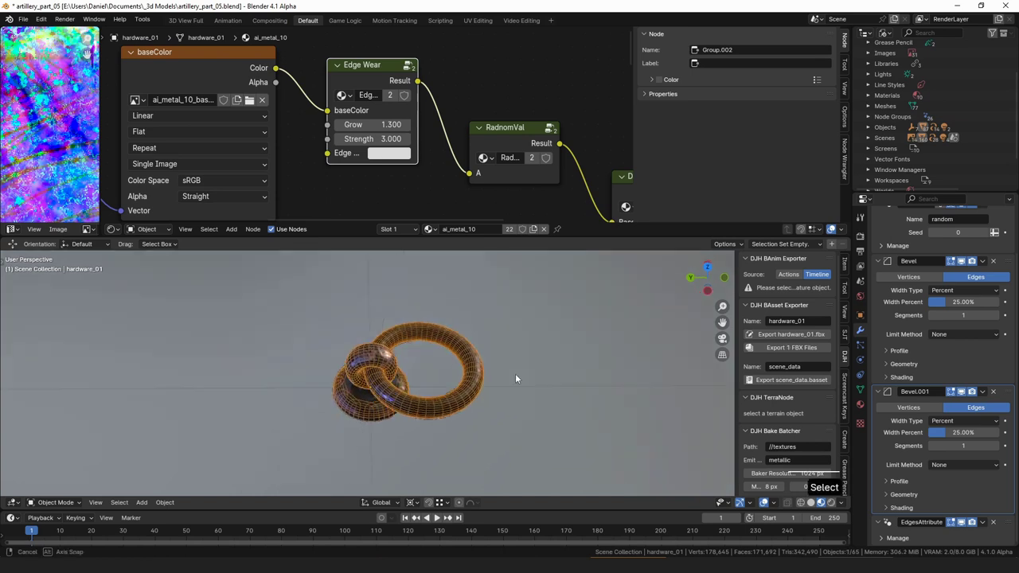
pyautogui.moveTo(504, 380); pyautogui.dragTo(508, 351, button='middle')
pyautogui.scroll(4, 508, 352)
pyautogui.press('a')
pyautogui.moveTo(446, 351); pyautogui.dragTo(470, 366, button='middle')
pyautogui.click(449, 380)
pyautogui.moveTo(407, 390); pyautogui.dragTo(425, 407, button='middle')
pyautogui.scroll(-6, 425, 402)
pyautogui.moveTo(489, 374)
pyautogui.mouseDown(button='middle')
pyautogui.moveTo(391, 385)
pyautogui.moveTo(491, 394)
pyautogui.mouseUp(button='middle')
pyautogui.scroll(-6, 498, 367)
# Hide the row of four finished hardware pieces using a top view.
pyautogui.press('a')
pyautogui.press('KP_7')
pyautogui.scroll(-5, 548, 333)
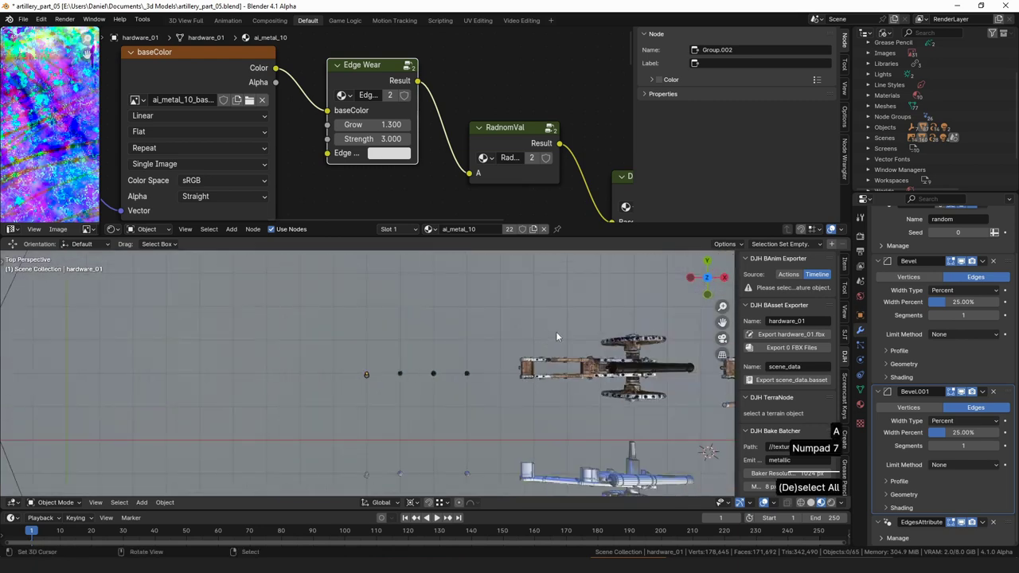
pyautogui.scroll(4, 343, 341)
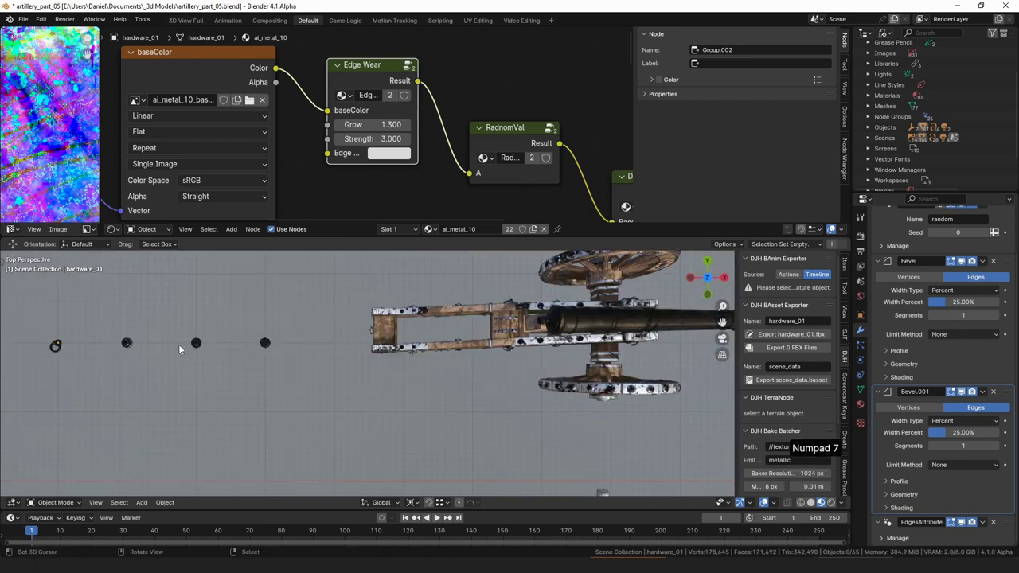
pyautogui.scroll(-2, 278, 341)
pyautogui.press('b')
pyautogui.moveTo(312, 335); pyautogui.dragTo(137, 379)
pyautogui.press('h')
# Select the rectangular metal bands at the wooden axle and collapse their Solidify and Mirror modifier settings.
pyautogui.keyDown('shift'); pyautogui.moveTo(612, 325); pyautogui.dragTo(327, 314, button='middle'); pyautogui.keyUp('shift')
pyautogui.rightClick(404, 389)
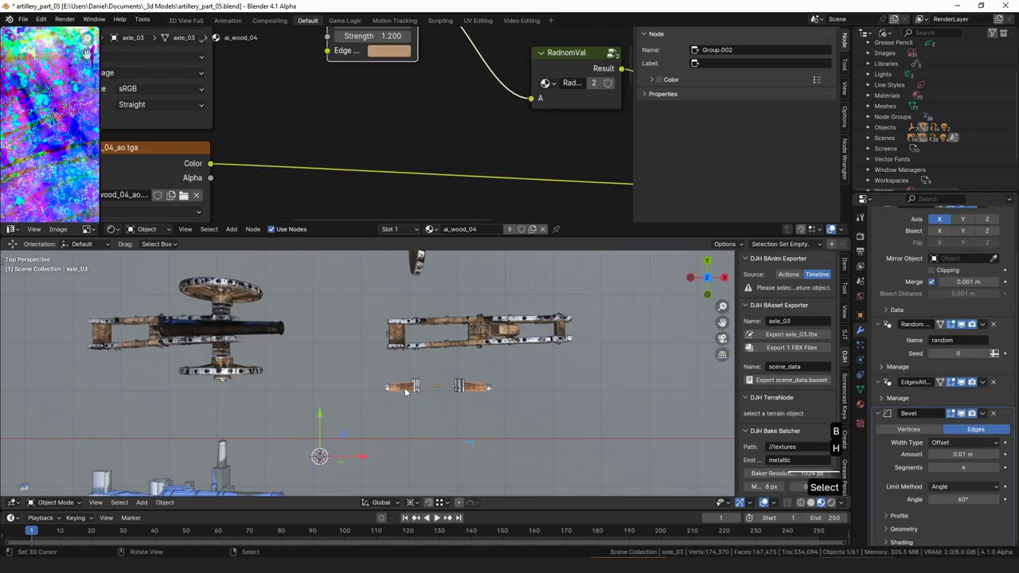
pyautogui.press('KP_Decimal')
pyautogui.moveTo(409, 387); pyautogui.dragTo(490, 300, button='middle')
pyautogui.click(476, 299)
pyautogui.keyDown('shift'); pyautogui.moveTo(575, 312); pyautogui.dragTo(447, 350, button='middle'); pyautogui.keyUp('shift')
pyautogui.scroll(5, 446, 359)
pyautogui.scroll(3, 941, 307)
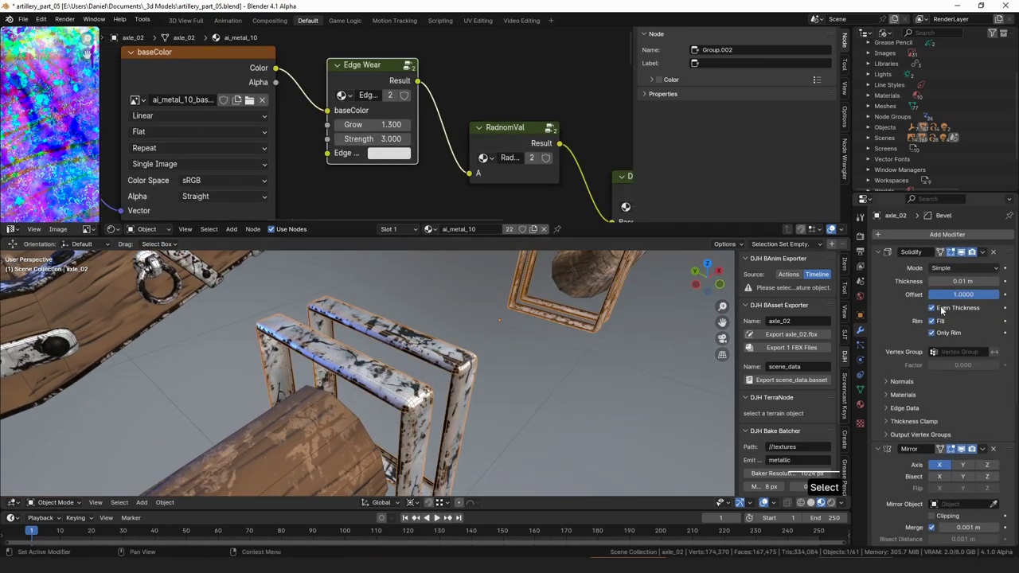
pyautogui.click(879, 253)
pyautogui.click(879, 266)
pyautogui.scroll(-3, 436, 392)
pyautogui.moveTo(436, 392)
pyautogui.mouseDown(button='middle')
pyautogui.moveTo(469, 345)
pyautogui.moveTo(429, 393)
pyautogui.mouseUp(button='middle')
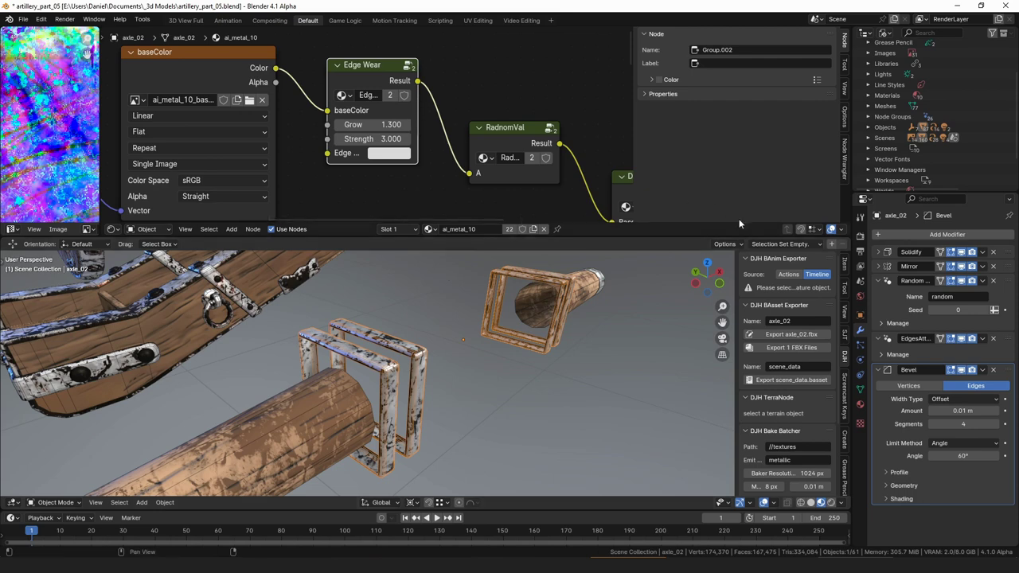
# Apply the axle bands' Solidify modifier and unwrap the resulting mesh with the Angle Based method.
pyautogui.moveTo(427, 356); pyautogui.dragTo(438, 366, button='middle')
pyautogui.scroll(1, 438, 365)
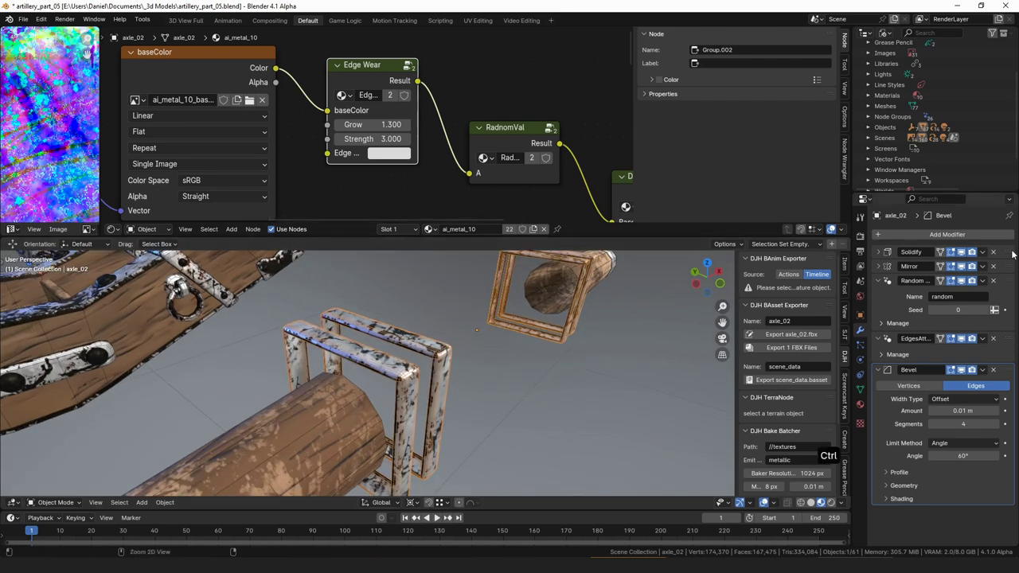
pyautogui.hotkey('ctrl', 'a')
pyautogui.scroll(2, 391, 415)
pyautogui.moveTo(391, 415); pyautogui.dragTo(404, 423, button='middle')
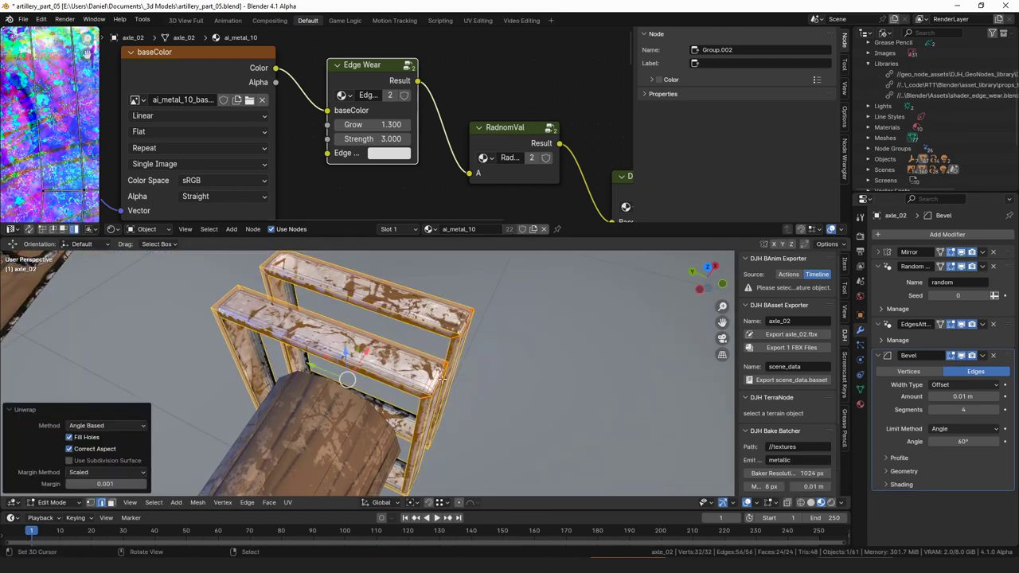
# Inset the face loops around both axle bands individually and return to Object Mode.
pyautogui.press('3')
pyautogui.keyDown('alt'); pyautogui.rightClick(439, 379); pyautogui.keyUp('alt')
pyautogui.keyDown('alt'); pyautogui.keyDown('shift'); pyautogui.rightClick(466, 321); pyautogui.keyUp('shift'); pyautogui.keyUp('alt')
pyautogui.moveTo(567, 384); pyautogui.dragTo(536, 374, button='middle')
pyautogui.press('i')
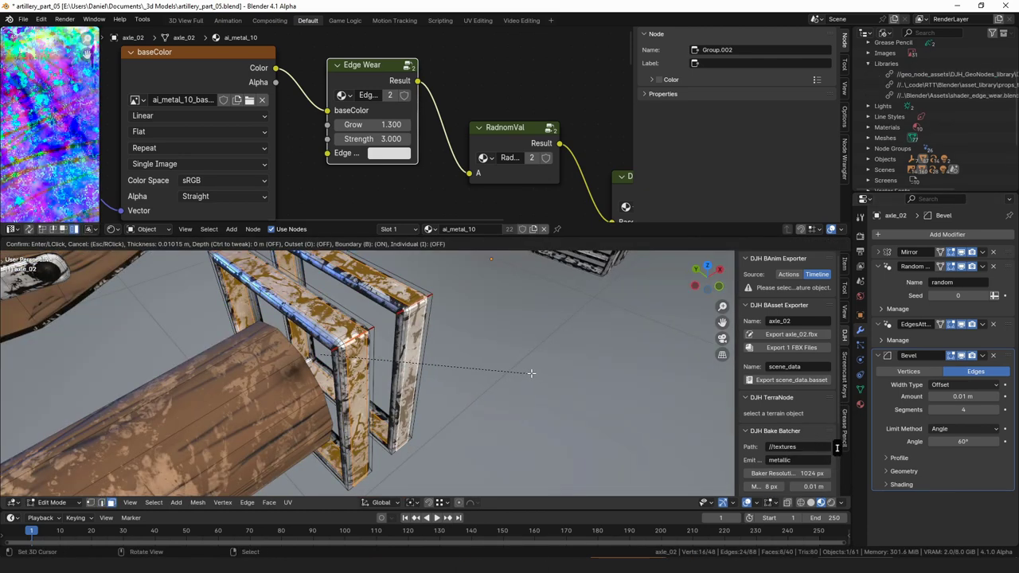
pyautogui.press('i')
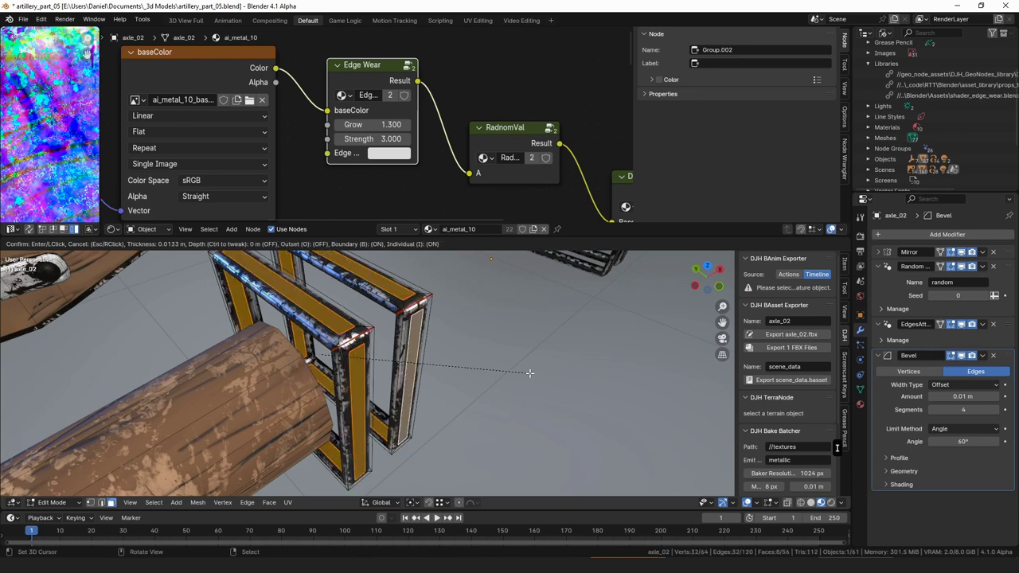
pyautogui.click(496, 368)
pyautogui.press('Tab')
pyautogui.press('a')
# Set the metal material's Edge Wear colour to hue 0.019, saturation 0.159 and value 0.383.
pyautogui.moveTo(419, 361); pyautogui.dragTo(417, 304, button='middle')
pyautogui.keyDown('shift'); pyautogui.moveTo(379, 267); pyautogui.dragTo(300, 370, button='middle'); pyautogui.keyUp('shift')
pyautogui.click(390, 156)
pyautogui.moveTo(496, 180); pyautogui.dragTo(497, 204)
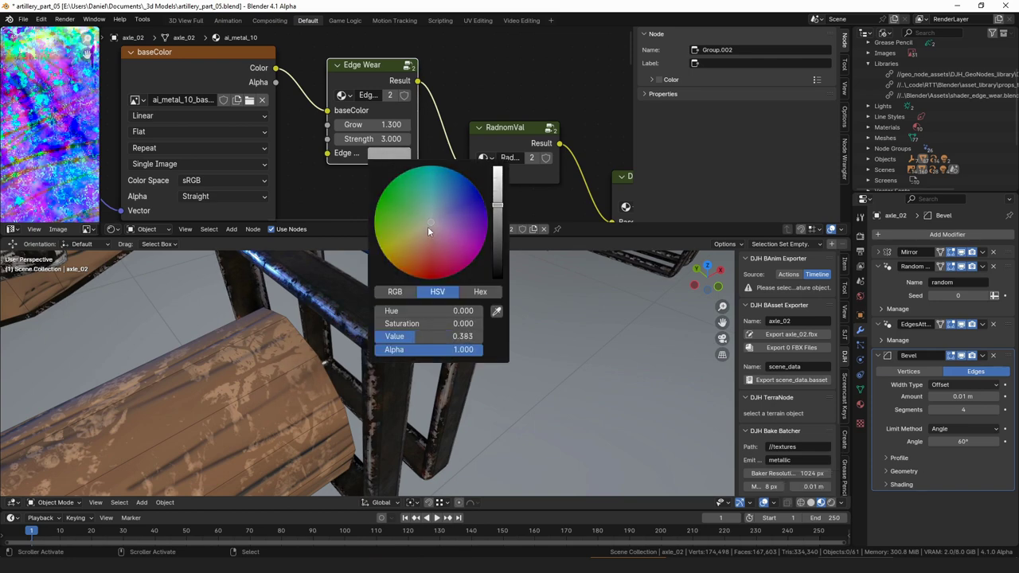
pyautogui.click(381, 157)
pyautogui.moveTo(429, 227); pyautogui.dragTo(429, 226)
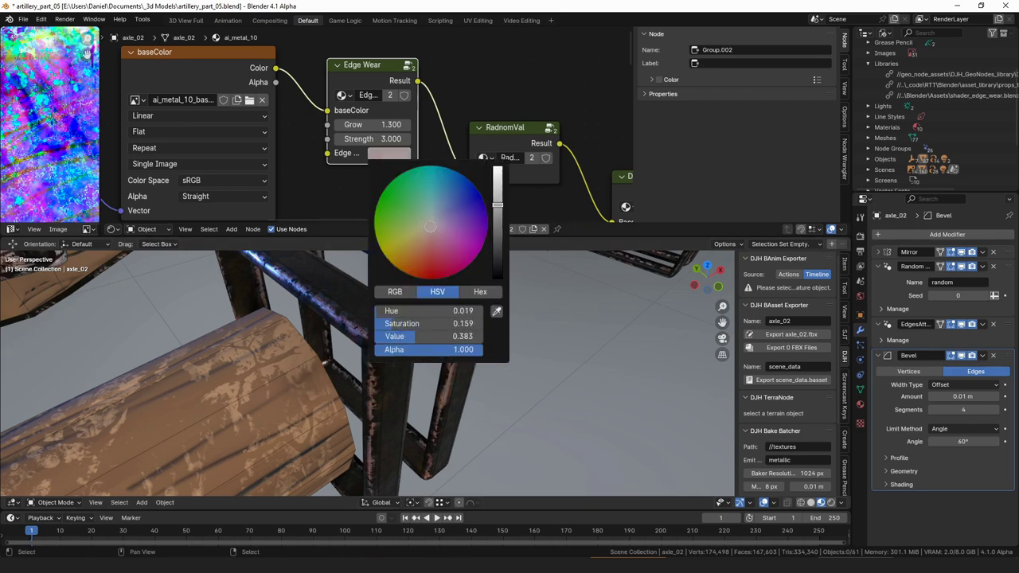
# Hide the finished metal bands at the wooden axle.
pyautogui.scroll(-4, 528, 408)
pyautogui.press('a')
pyautogui.press('a')
pyautogui.moveTo(437, 368); pyautogui.dragTo(331, 388, button='middle')
pyautogui.scroll(-5, 417, 393)
pyautogui.click(398, 394)
pyautogui.press('h')
# Set the Bevel on the axle's metal end cap to Percent width of 25% with 1 segment.
pyautogui.rightClick(330, 388)
pyautogui.keyDown('shift'); pyautogui.moveTo(390, 395); pyautogui.dragTo(389, 378, button='middle'); pyautogui.keyUp('shift')
pyautogui.moveTo(388, 378); pyautogui.dragTo(405, 361, button='middle')
pyautogui.rightClick(331, 386)
pyautogui.keyDown('shift'); pyautogui.moveTo(334, 388); pyautogui.dragTo(412, 358, button='middle'); pyautogui.keyUp('shift')
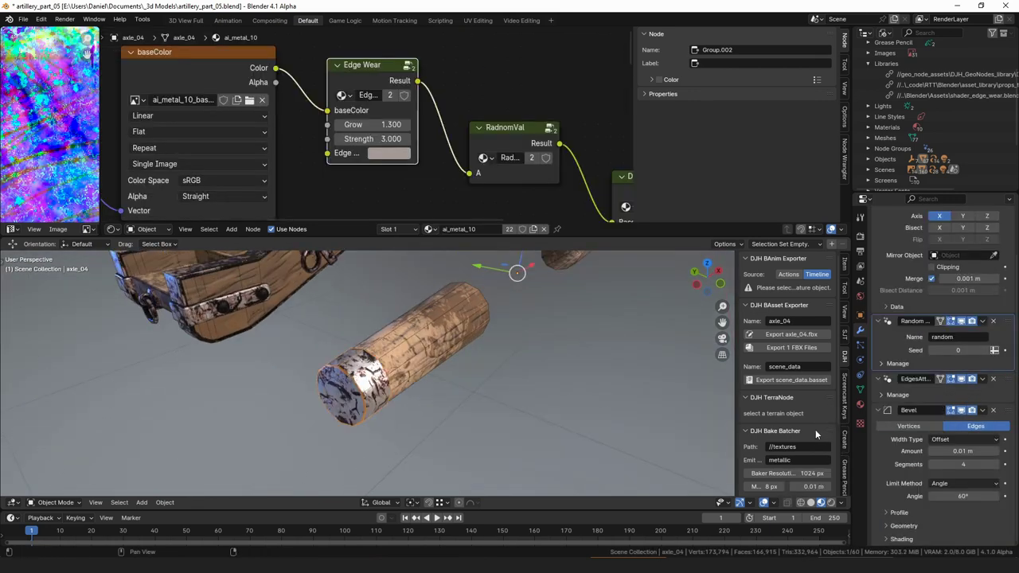
pyautogui.click(958, 440)
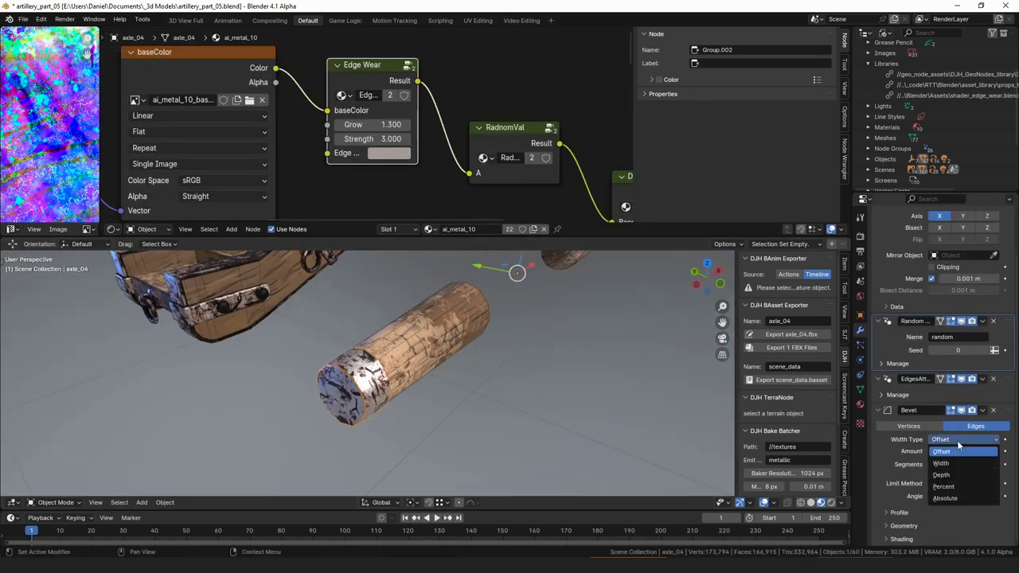
pyautogui.click(961, 487)
pyautogui.write('25')
pyautogui.press('Return')
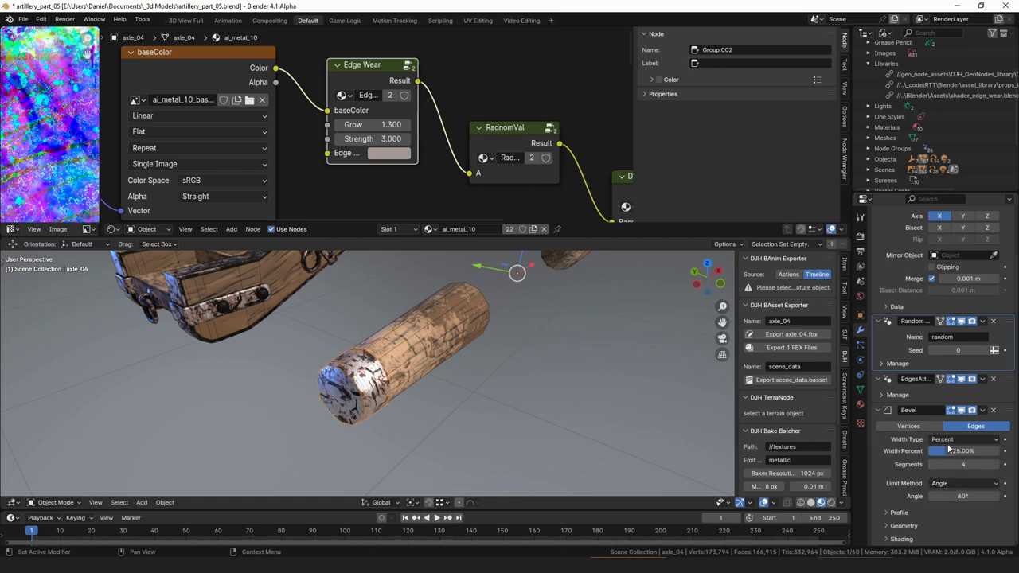
pyautogui.click(945, 461)
pyautogui.write('1')
pyautogui.press('Return')
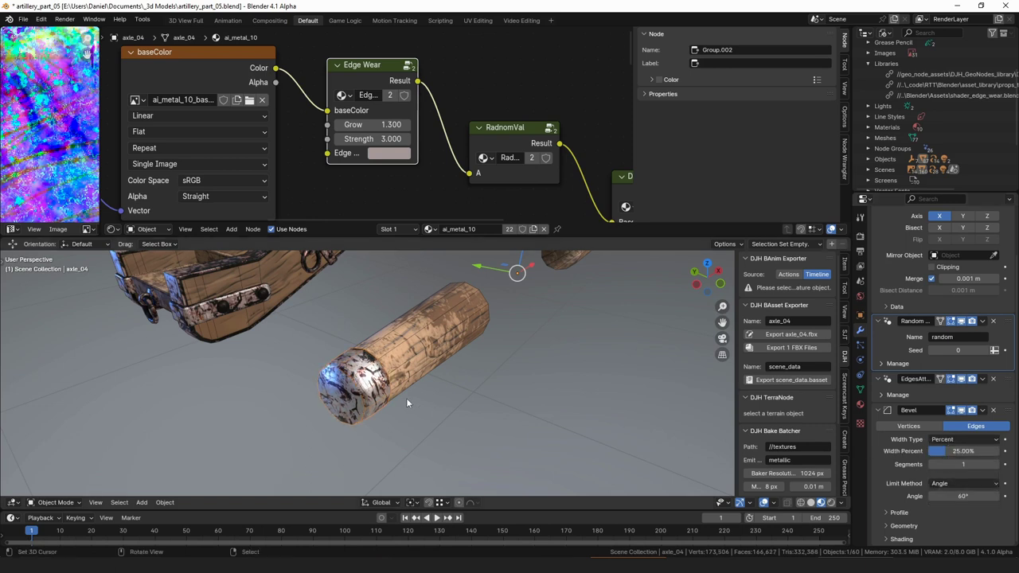
# Add a loop cut around the axle's metal end cap, slid close to its outer rim with a factor of about 0.69.
pyautogui.scroll(4, 435, 407)
pyautogui.moveTo(374, 379); pyautogui.dragTo(323, 362, button='middle')
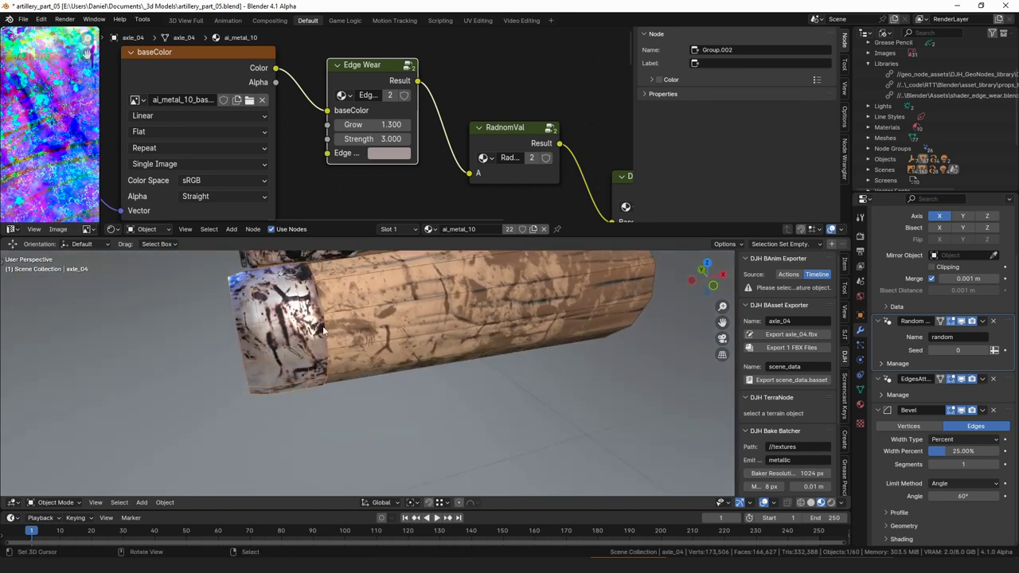
pyautogui.keyDown('shift'); pyautogui.moveTo(277, 272); pyautogui.dragTo(335, 321, button='middle'); pyautogui.keyUp('shift')
pyautogui.press('Tab')
pyautogui.hotkey('ctrl', 'r')
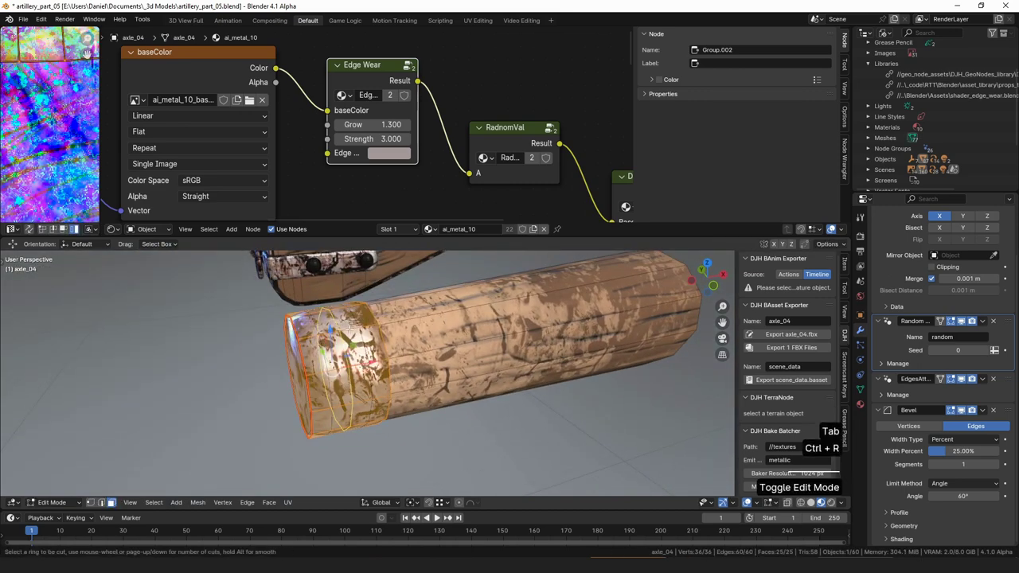
pyautogui.click(348, 329)
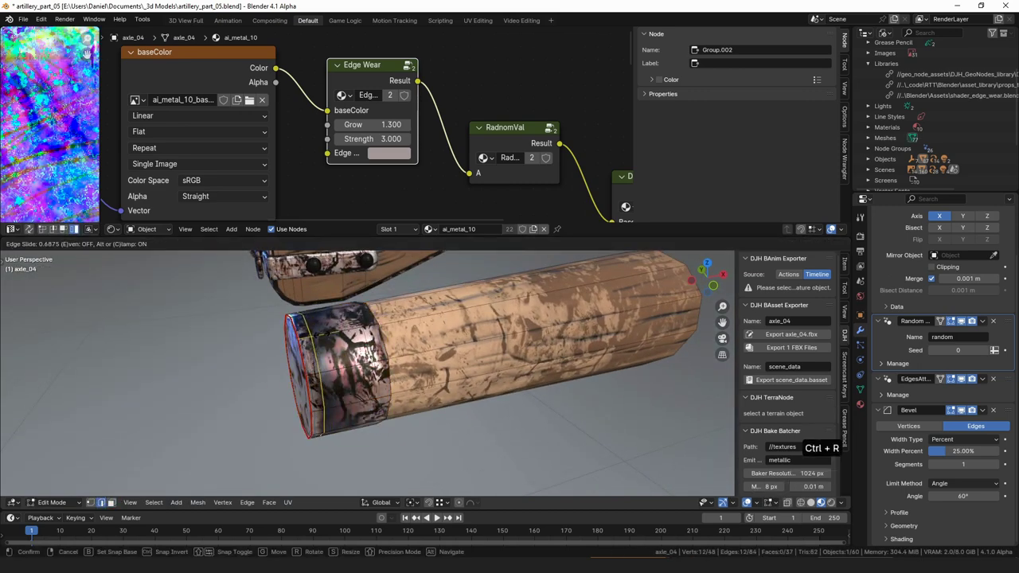
pyautogui.click(306, 334)
# Add a second loop cut around the metal end cap close to the wood, with a factor of about -0.72.
pyautogui.scroll(5, 294, 339)
pyautogui.scroll(-5, 202, 316)
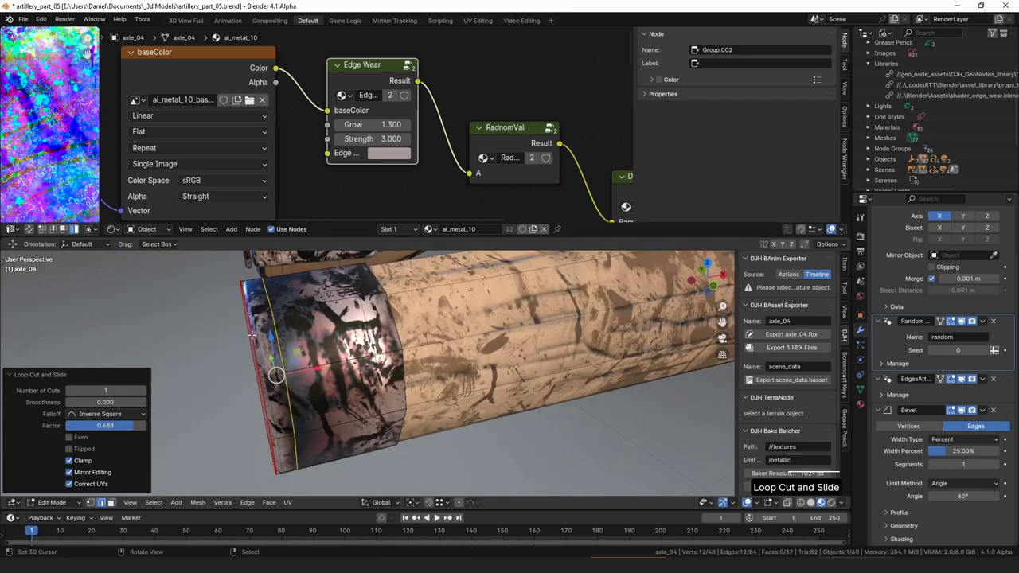
pyautogui.hotkey('ctrl', 'r')
pyautogui.click(322, 326)
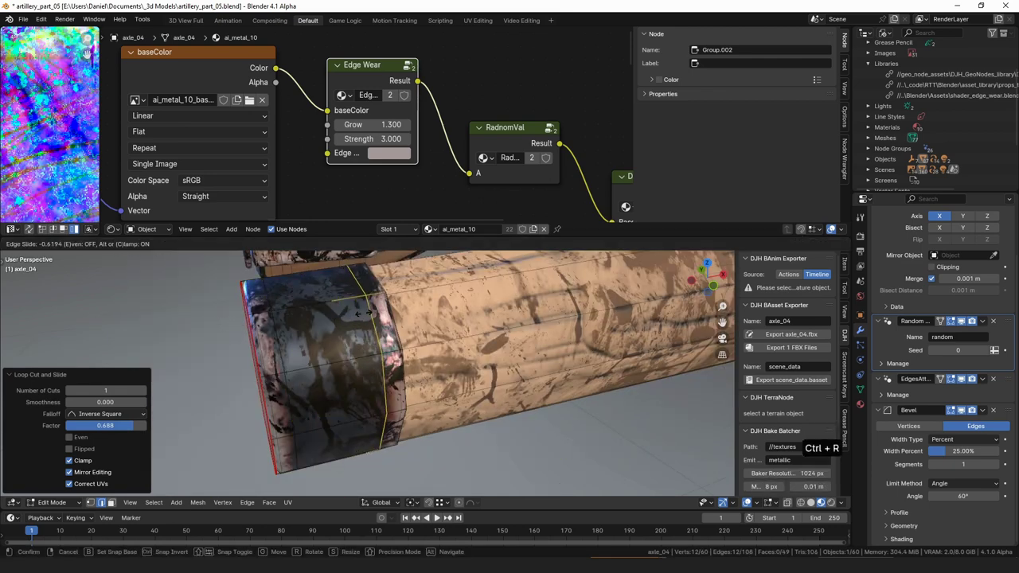
pyautogui.click(365, 310)
# Inset the round end face of the metal cap and return to Object Mode.
pyautogui.moveTo(365, 311); pyautogui.dragTo(475, 345, button='middle')
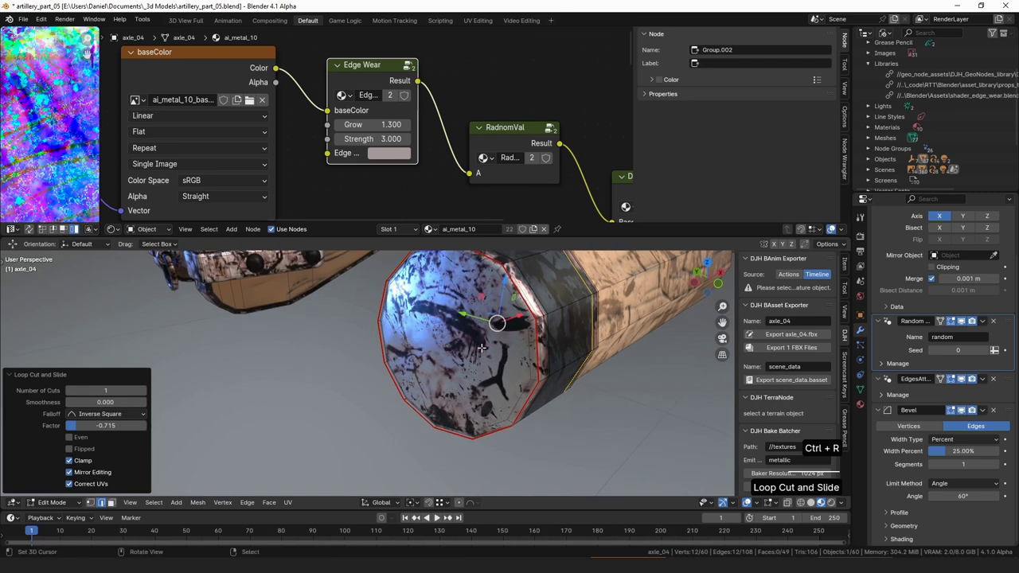
pyautogui.press('3')
pyautogui.click(475, 345)
pyautogui.press('i')
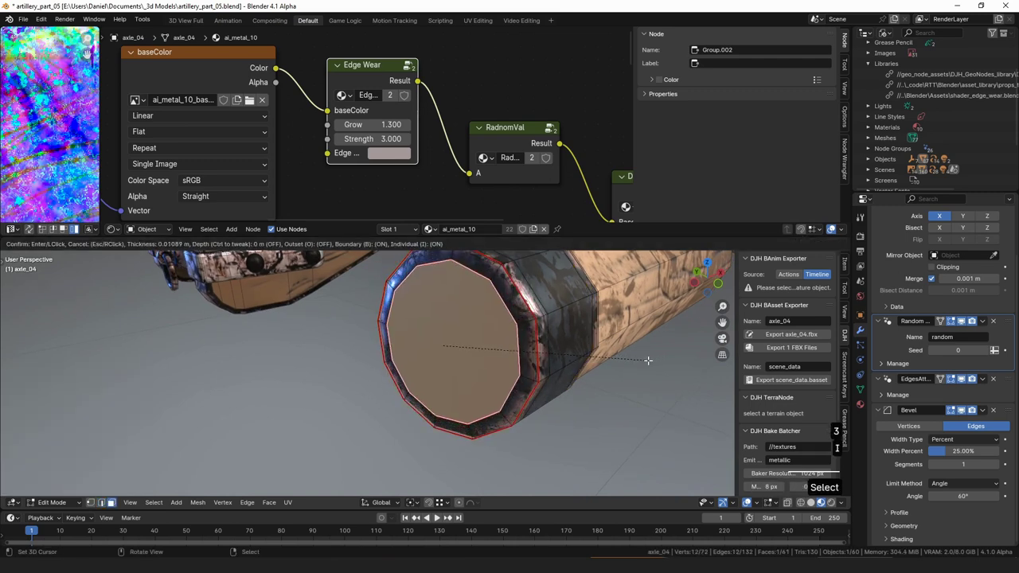
pyautogui.click(645, 361)
pyautogui.press('Tab')
pyautogui.moveTo(601, 360); pyautogui.dragTo(499, 344, button='middle')
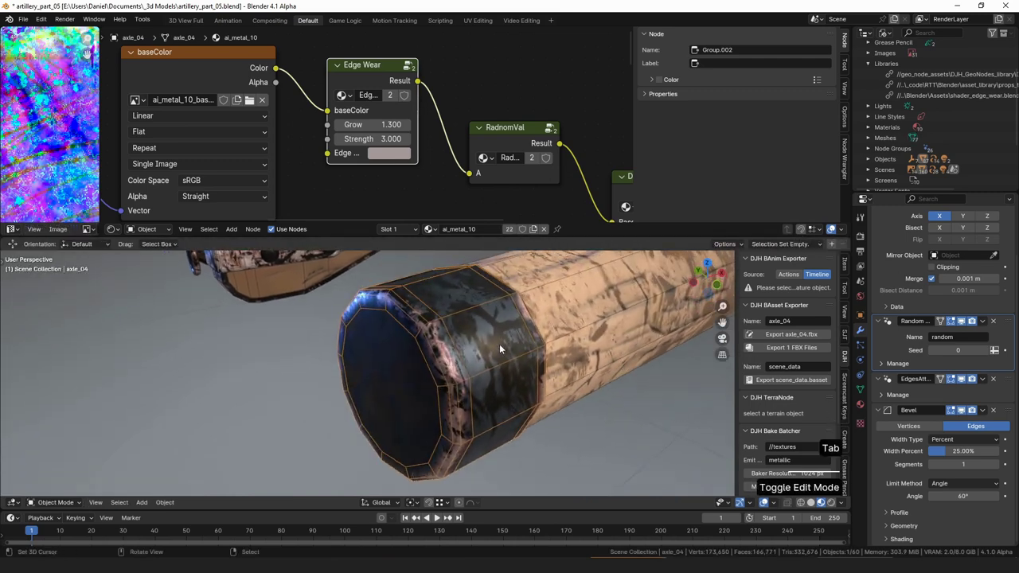
# Set the end cap Bevel's limit method to None and duplicate the Bevel modifier.
pyautogui.click(962, 483)
pyautogui.click(943, 495)
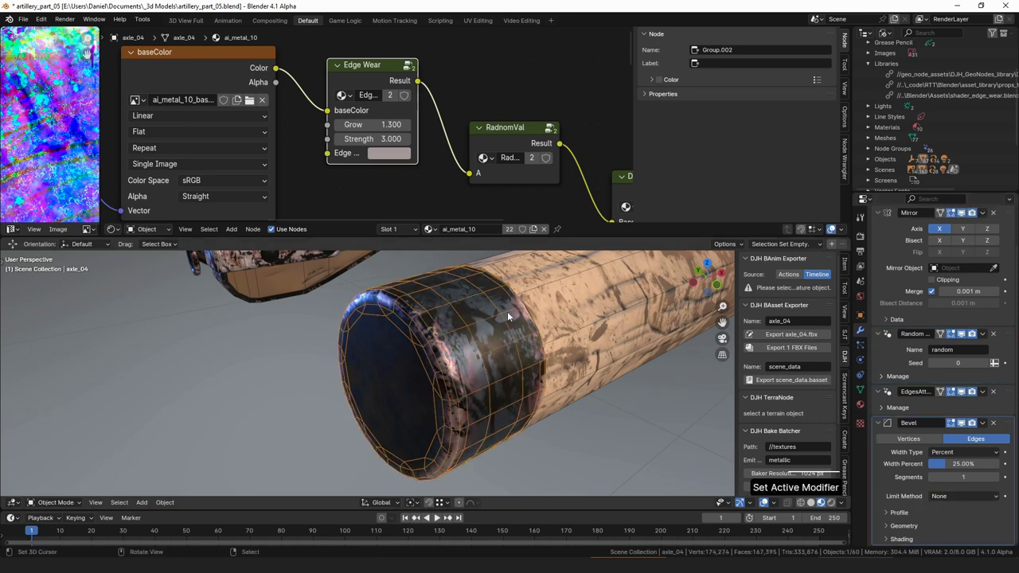
pyautogui.scroll(-5, 477, 367)
pyautogui.moveTo(495, 370); pyautogui.dragTo(509, 368, button='middle')
pyautogui.scroll(5, 509, 369)
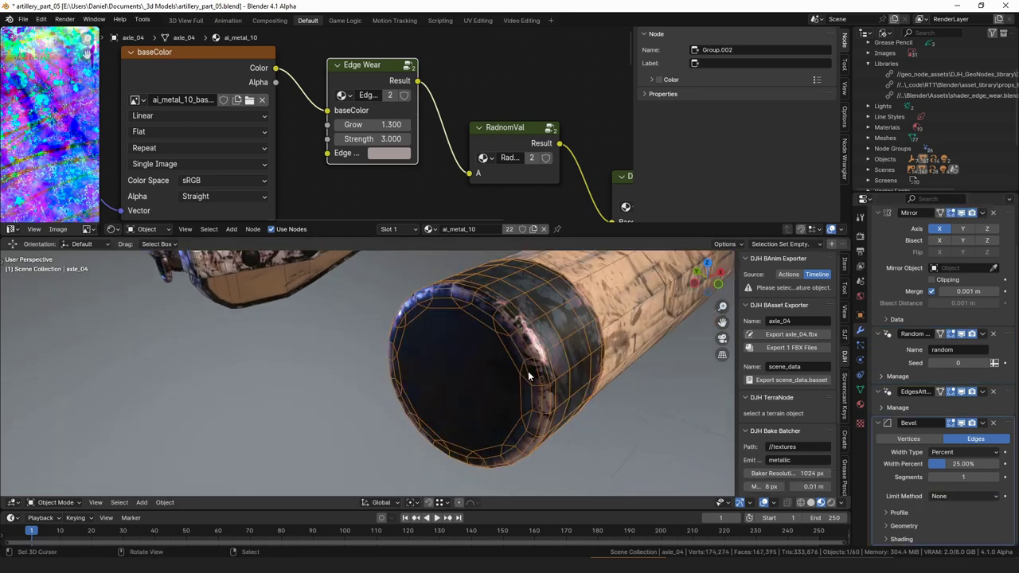
pyautogui.hotkey('shift', 'd')
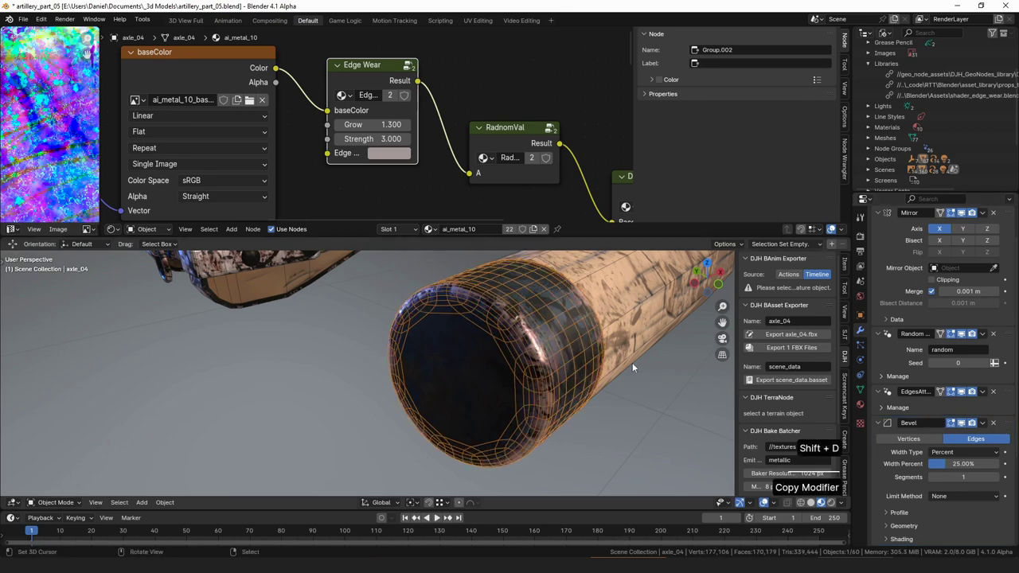
# Hide the finished metal end cap.
pyautogui.scroll(-6, 589, 389)
pyautogui.moveTo(457, 339); pyautogui.dragTo(502, 386, button='middle')
pyautogui.press('h')
# Delete the end face of the wooden axle that the metal cap covers, leaving that end open.
pyautogui.scroll(-4, 461, 357)
pyautogui.scroll(6, 510, 365)
pyautogui.rightClick(456, 366)
pyautogui.scroll(-3, 559, 382)
pyautogui.press('Tab')
pyautogui.press('3')
pyautogui.click(370, 407)
pyautogui.press('x')
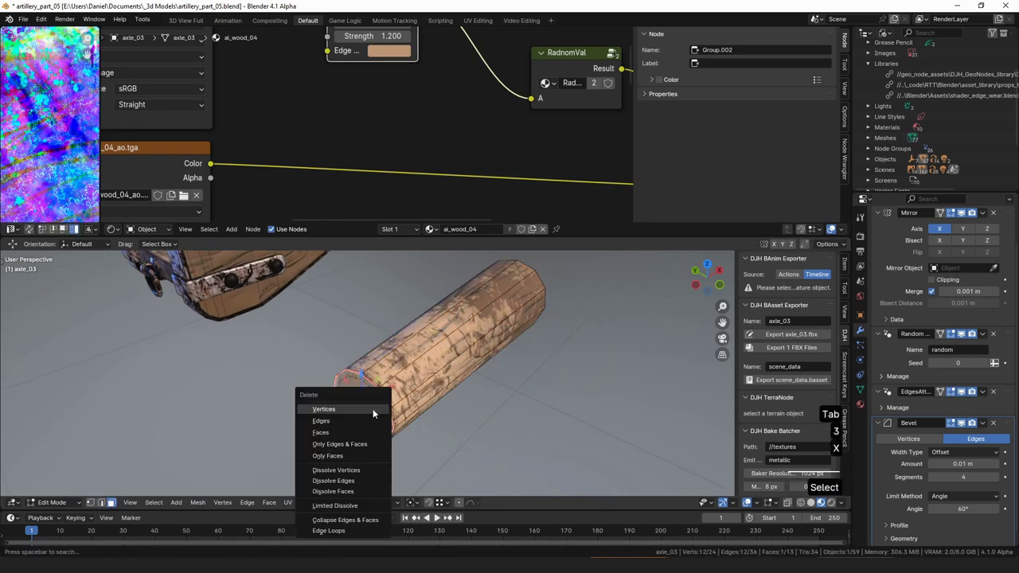
pyautogui.click(362, 436)
pyautogui.press('Tab')
pyautogui.moveTo(503, 379); pyautogui.dragTo(433, 370, button='middle')
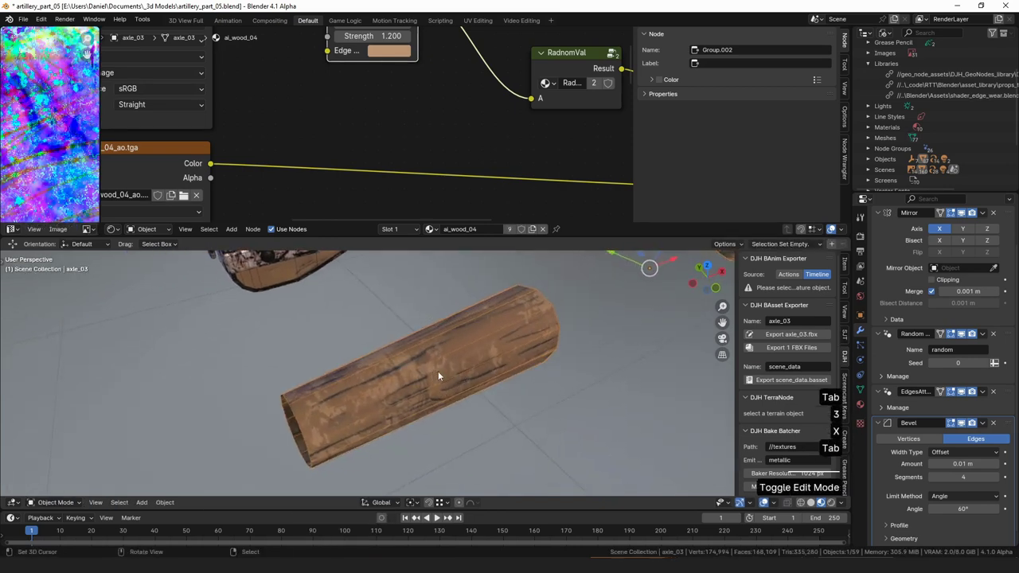
# Set the wooden axle's Bevel to Percent width of 25% with 1 segment and limit method None.
pyautogui.click(960, 452)
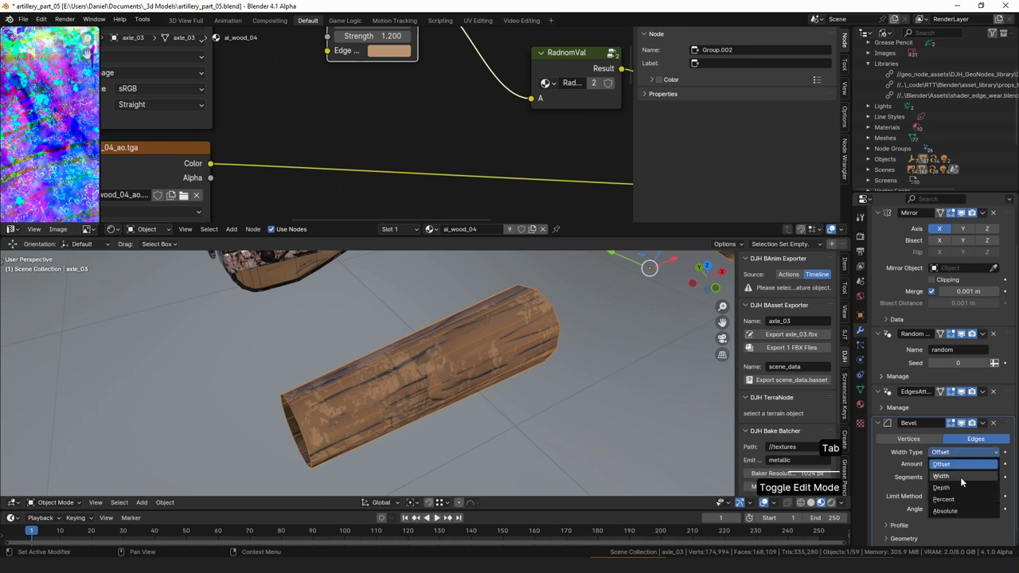
pyautogui.click(961, 475)
pyautogui.press('Escape')
pyautogui.click(963, 452)
pyautogui.click(963, 497)
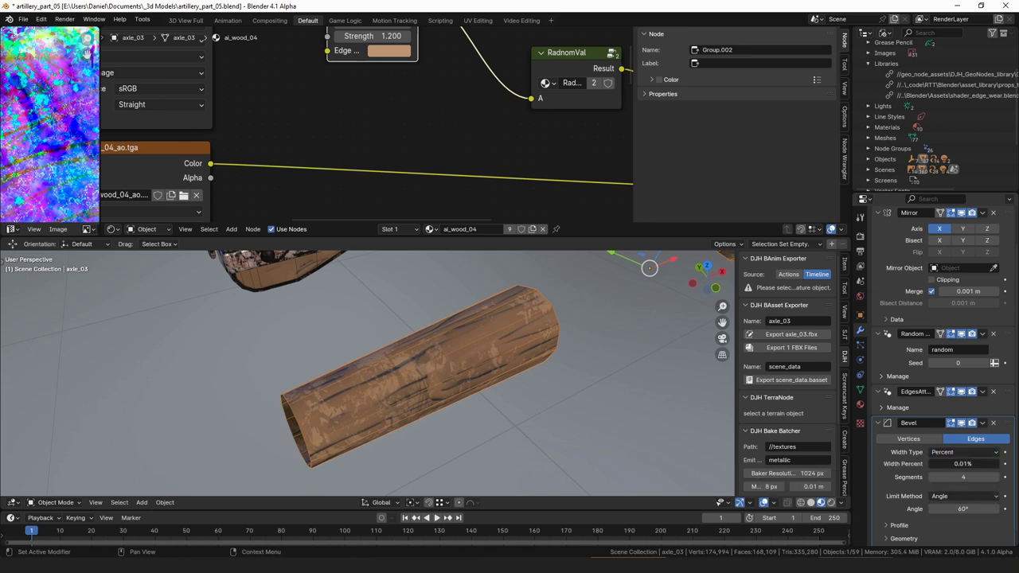
pyautogui.press('Return')
pyautogui.click(968, 476)
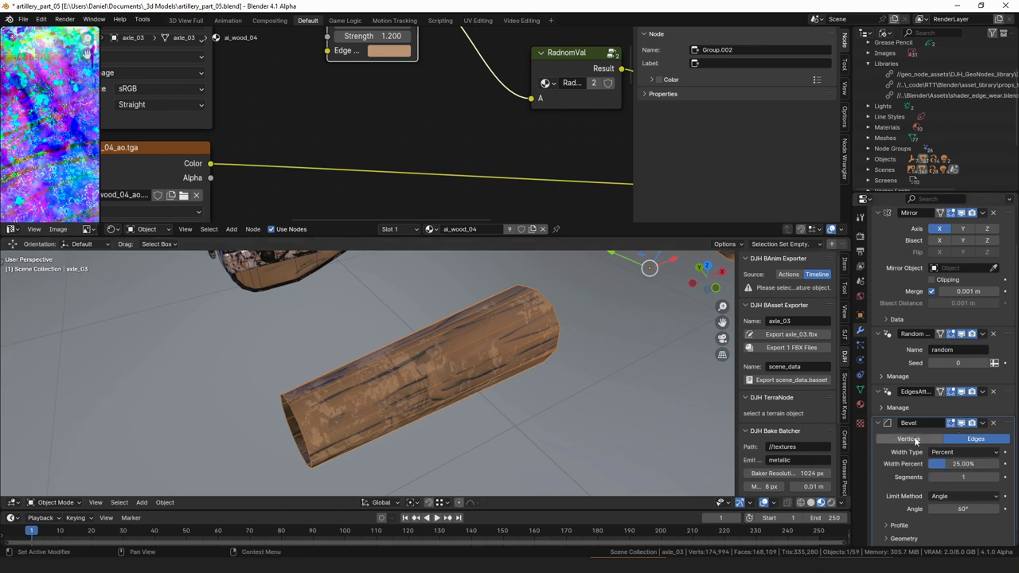
pyautogui.click(962, 495)
pyautogui.click(947, 508)
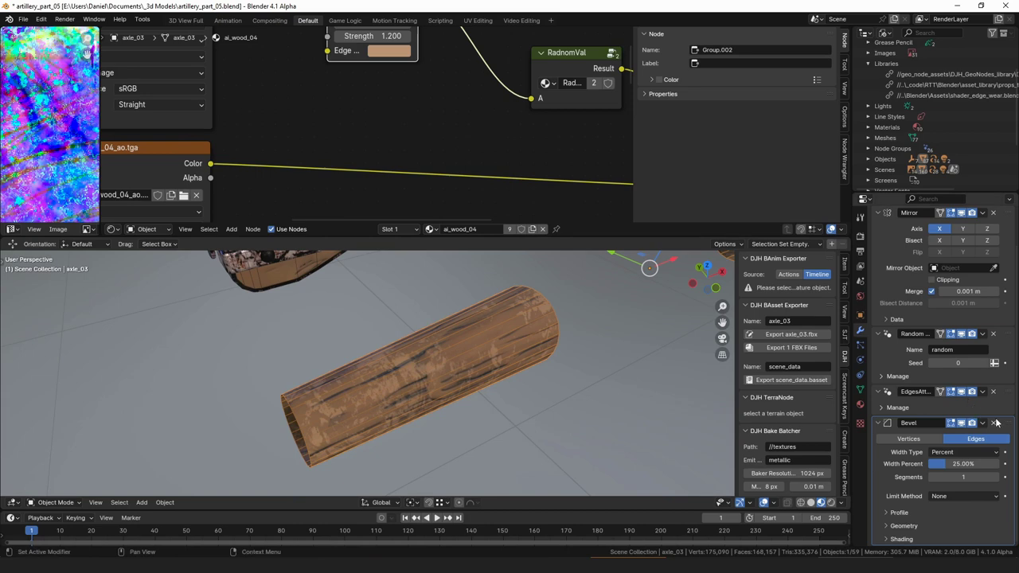
# Duplicate the wooden axle's Bevel modifier and move one Bevel above the EdgesAttribute modifier.
pyautogui.hotkey('shift', 'd')
pyautogui.moveTo(573, 342); pyautogui.dragTo(549, 354, button='middle')
pyautogui.moveTo(1010, 426); pyautogui.dragTo(1010, 389)
# Clear the selection to check the wooden axle's wear, then select the axle and hide it.
pyautogui.press('a')
pyautogui.scroll(-1, 527, 342)
pyautogui.moveTo(525, 336); pyautogui.dragTo(422, 325, button='middle')
pyautogui.press('a')
pyautogui.moveTo(554, 350); pyautogui.dragTo(454, 369, button='middle')
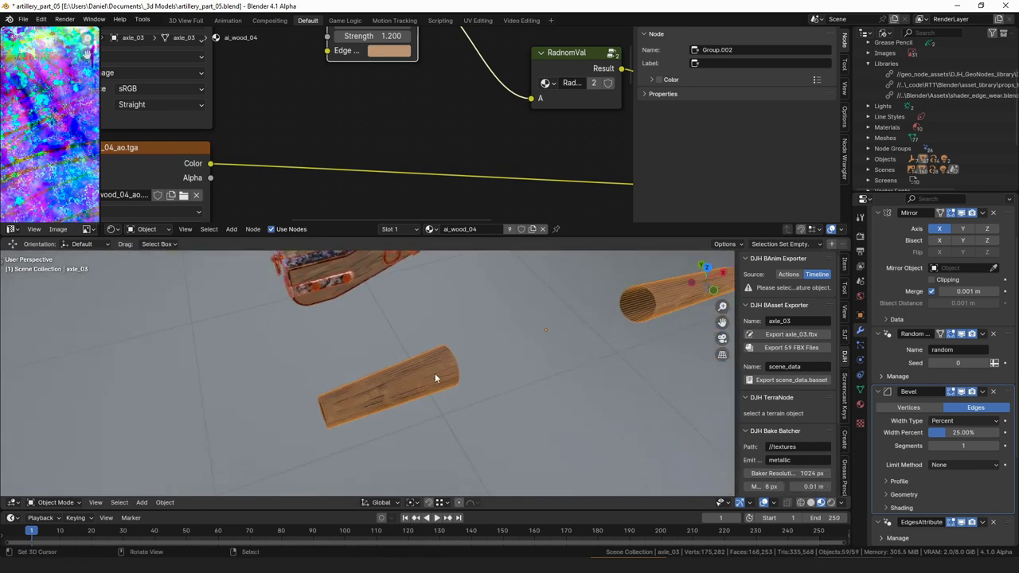
pyautogui.moveTo(351, 342); pyautogui.dragTo(458, 364, button='middle')
pyautogui.press('a')
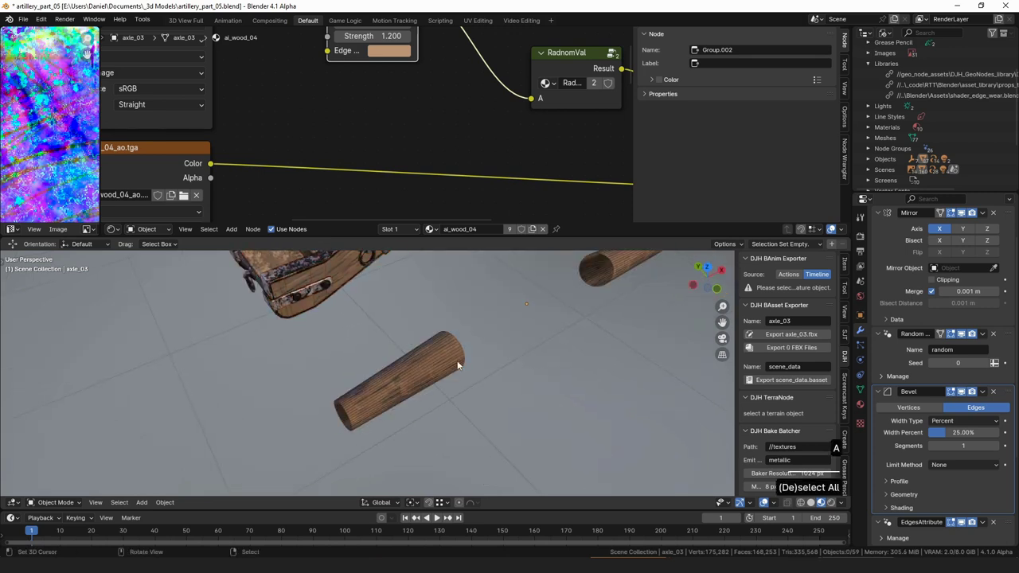
pyautogui.rightClick(440, 350)
pyautogui.scroll(-4, 459, 345)
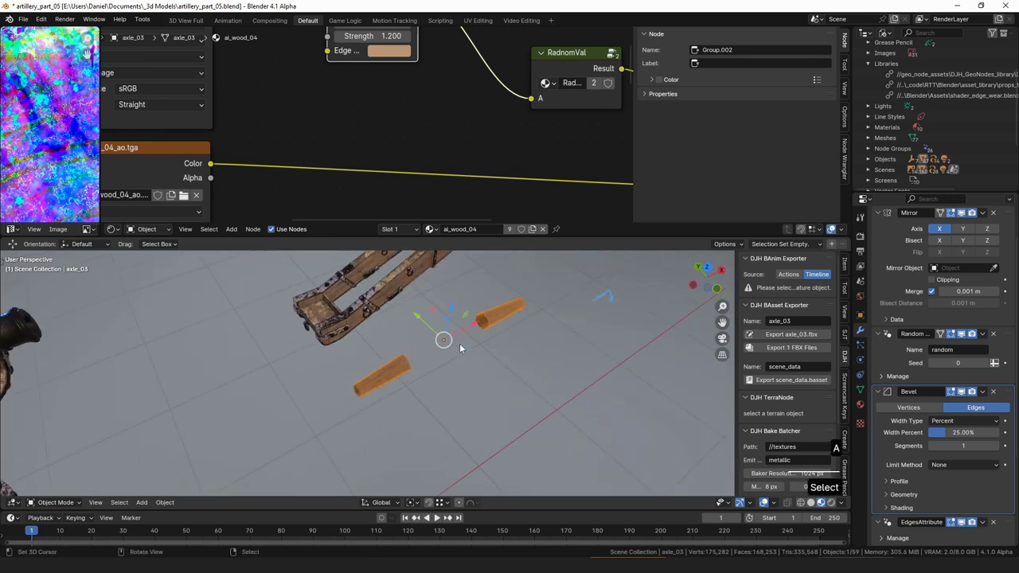
pyautogui.press('h')
# Select the carriage legs, frame them in the viewport and enter Edit Mode.
pyautogui.keyDown('shift'); pyautogui.moveTo(398, 301); pyautogui.dragTo(449, 363, button='middle'); pyautogui.keyUp('shift')
pyautogui.scroll(3, 449, 364)
pyautogui.rightClick(463, 313)
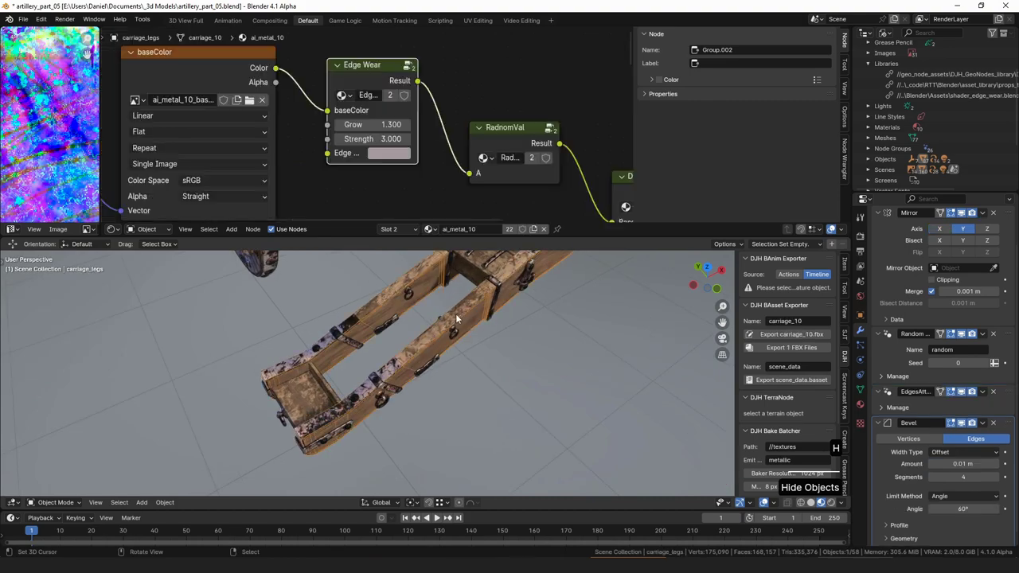
pyautogui.press('KP_Decimal')
pyautogui.scroll(5, 464, 314)
pyautogui.moveTo(469, 378); pyautogui.dragTo(398, 386, button='middle')
pyautogui.scroll(2, 432, 329)
pyautogui.scroll(-4, 549, 363)
pyautogui.moveTo(559, 365); pyautogui.dragTo(492, 353, button='middle')
pyautogui.moveTo(526, 358); pyautogui.dragTo(440, 383, button='middle')
pyautogui.press('Tab')
# Select a face on the carriage leg and inset it.
pyautogui.rightClick(446, 376)
pyautogui.rightClick(430, 390)
pyautogui.scroll(2, 580, 369)
pyautogui.moveTo(598, 347); pyautogui.dragTo(480, 354, button='middle')
pyautogui.press('i')
pyautogui.click(588, 352)
# Inset the metal-plated top faces at the front of the carriage leg individually by about 0.006 m.
pyautogui.rightClick(417, 329)
pyautogui.moveTo(417, 330); pyautogui.dragTo(518, 347, button='middle')
pyautogui.keyDown('shift'); pyautogui.moveTo(274, 337); pyautogui.dragTo(443, 335, button='middle'); pyautogui.keyUp('shift')
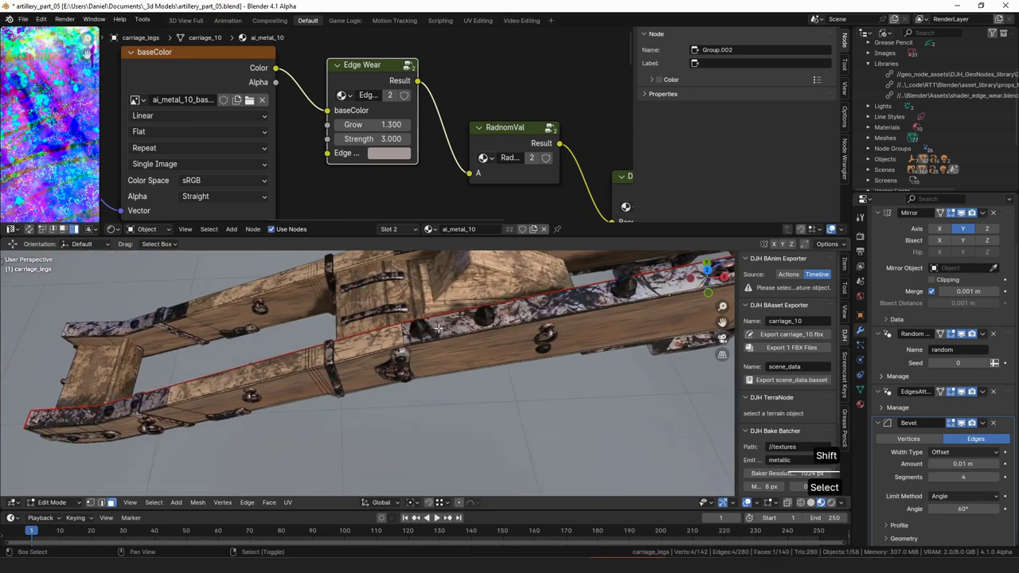
pyautogui.keyDown('ctrl'); pyautogui.keyDown('shift'); pyautogui.click(472, 333); pyautogui.keyUp('shift'); pyautogui.keyUp('ctrl')
pyautogui.moveTo(437, 402); pyautogui.dragTo(432, 395, button='middle')
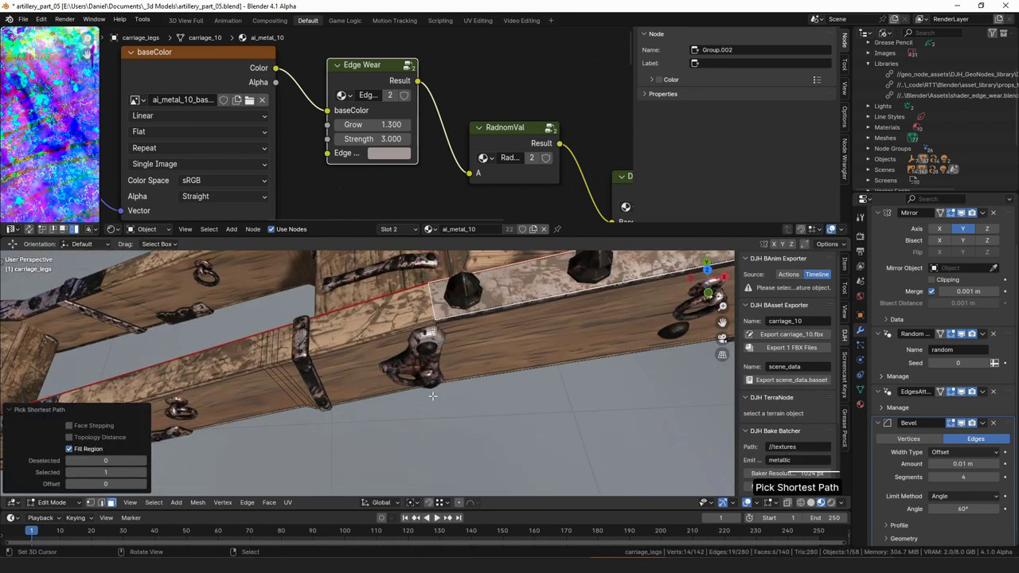
pyautogui.press('i')
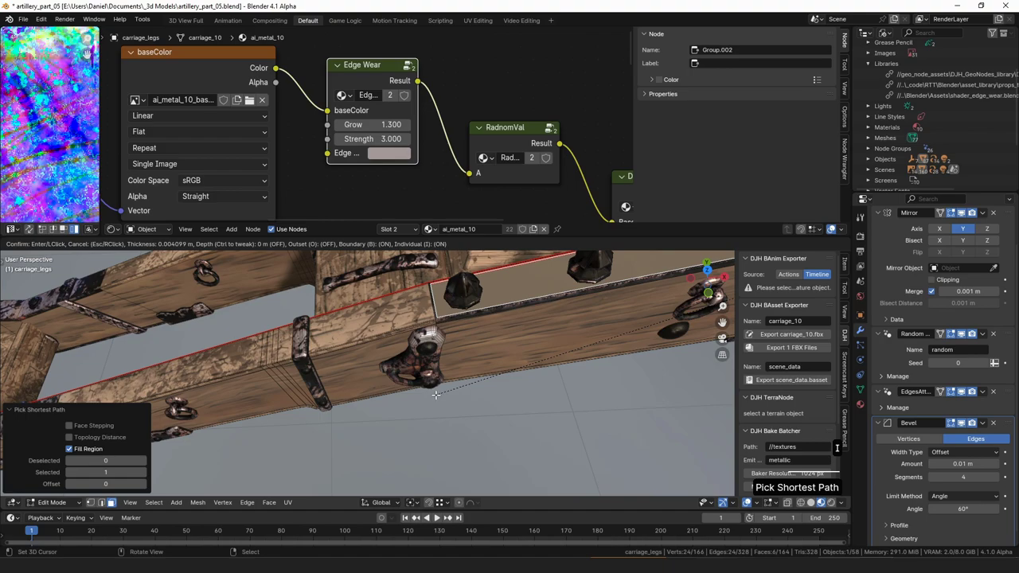
pyautogui.click(430, 295)
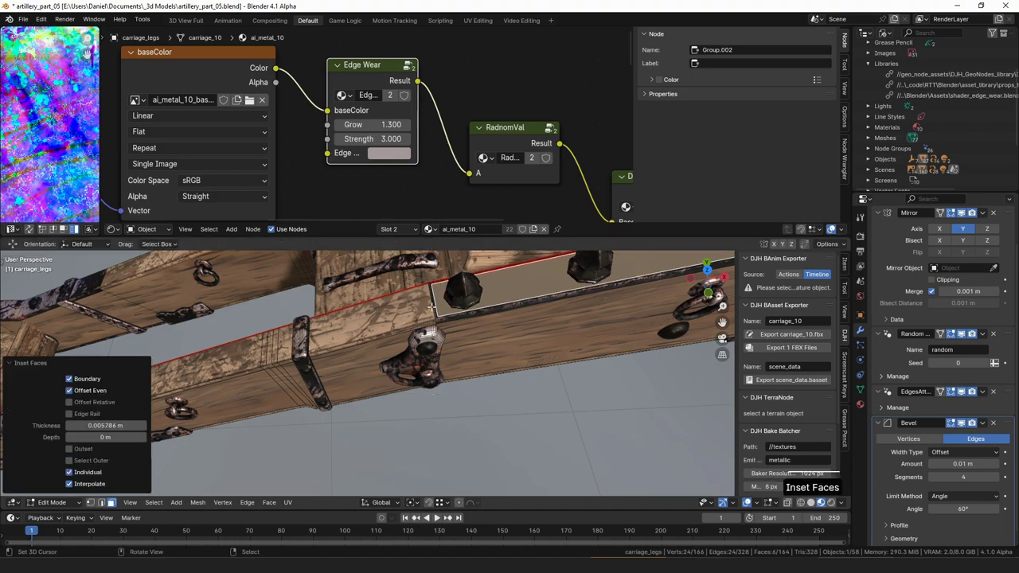
# Frame the corner edge of the new inset in edge select mode and maximize the 3D viewport.
pyautogui.press('2')
pyautogui.click(451, 307)
pyautogui.press('KP_Decimal')
pyautogui.hotkey('ctrl', 'space')
pyautogui.scroll(-5, 451, 307)
pyautogui.moveTo(451, 307)
pyautogui.mouseDown(button='middle')
pyautogui.moveTo(493, 271)
pyautogui.moveTo(457, 309)
pyautogui.mouseUp(button='middle')
pyautogui.click(418, 335)
pyautogui.scroll(-4, 413, 332)
# Inset the carriage leg's top faces around the rear metal strap as one region by about 0.009 m.
pyautogui.moveTo(374, 296); pyautogui.dragTo(505, 281, button='middle')
pyautogui.press('3')
pyautogui.click(343, 325)
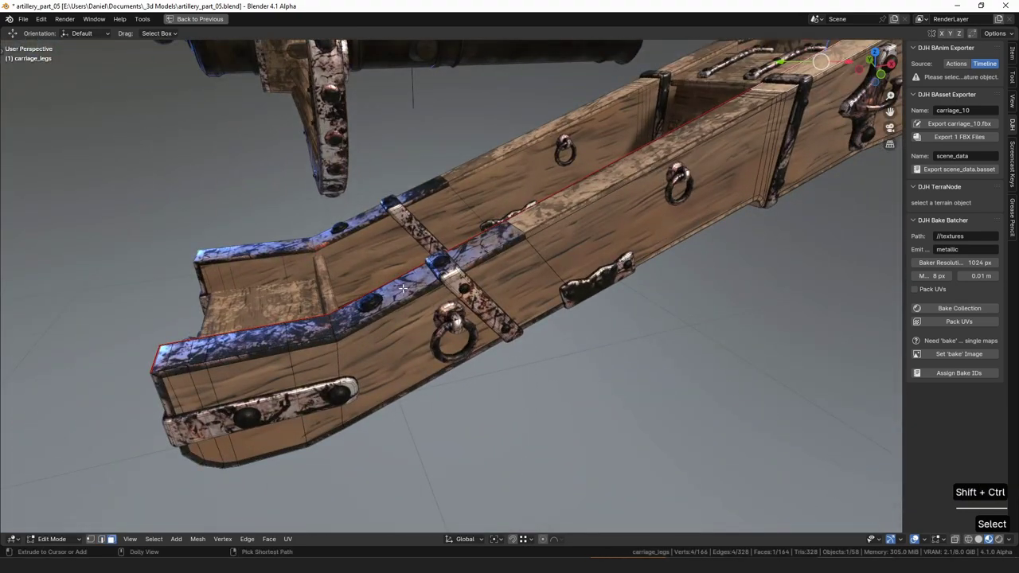
pyautogui.keyDown('ctrl'); pyautogui.keyDown('shift'); pyautogui.click(402, 288); pyautogui.keyUp('shift'); pyautogui.keyUp('ctrl')
pyautogui.moveTo(403, 288); pyautogui.dragTo(744, 348, button='middle')
pyautogui.press('i')
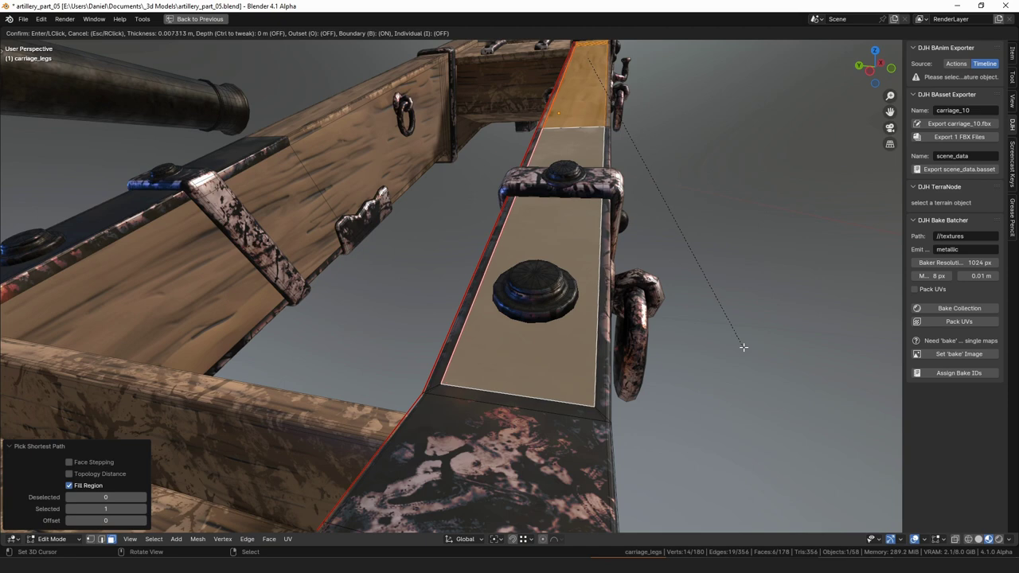
pyautogui.click(640, 373)
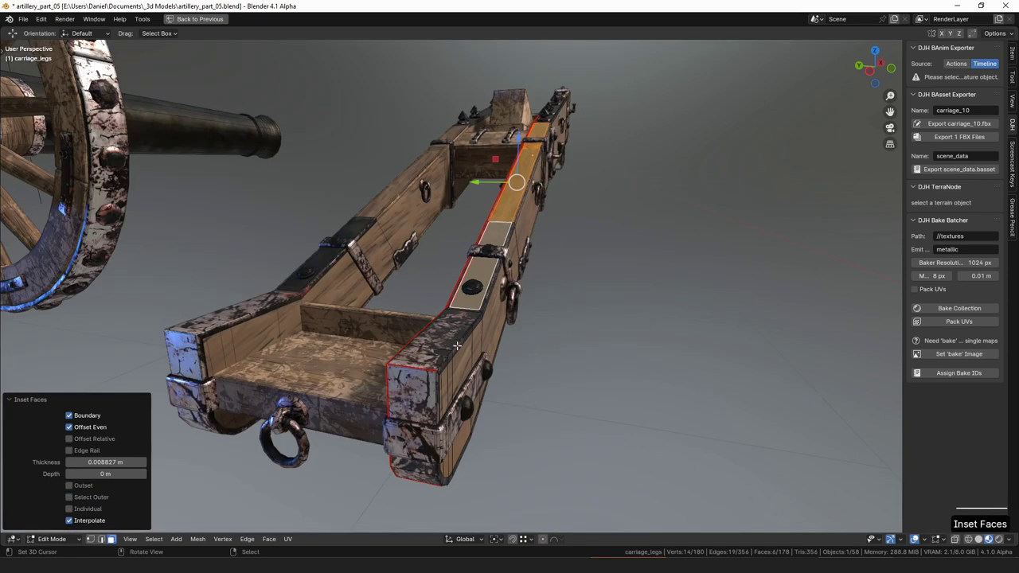
# Inset the metal top faces at the leg's tail end, through to the edge of the end face, by about 0.013 m.
pyautogui.click(471, 332)
pyautogui.scroll(3, 426, 376)
pyautogui.keyDown('ctrl'); pyautogui.keyDown('shift'); pyautogui.click(358, 452); pyautogui.keyUp('shift'); pyautogui.keyUp('ctrl')
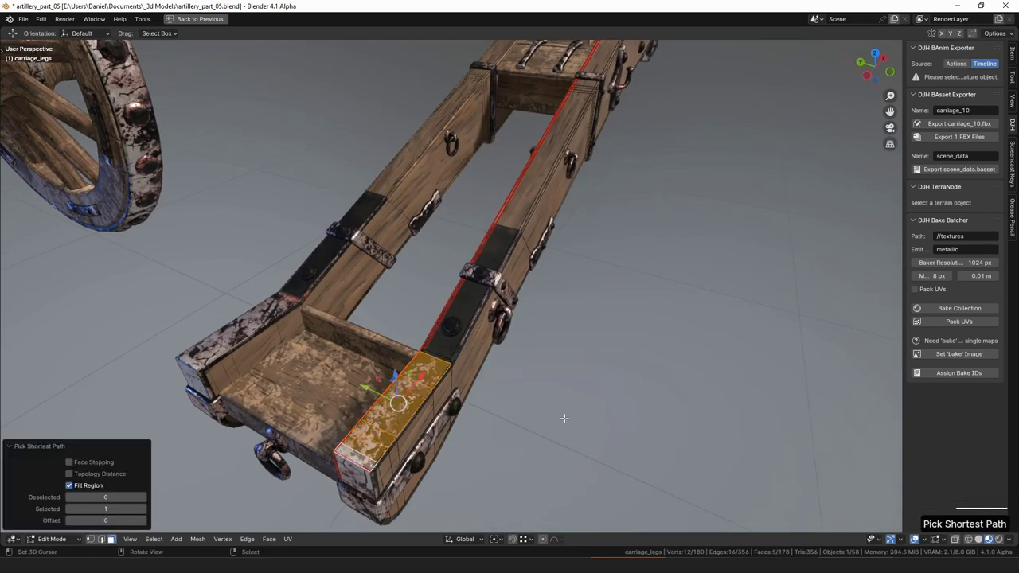
pyautogui.press('i')
pyautogui.click(615, 395)
# Inset the metal end face of the carriage leg together with the face just below it.
pyautogui.moveTo(589, 393); pyautogui.dragTo(673, 375, button='middle')
pyautogui.scroll(-15, 673, 375)
pyautogui.moveTo(514, 315); pyautogui.dragTo(425, 357, button='middle')
pyautogui.scroll(10, 425, 357)
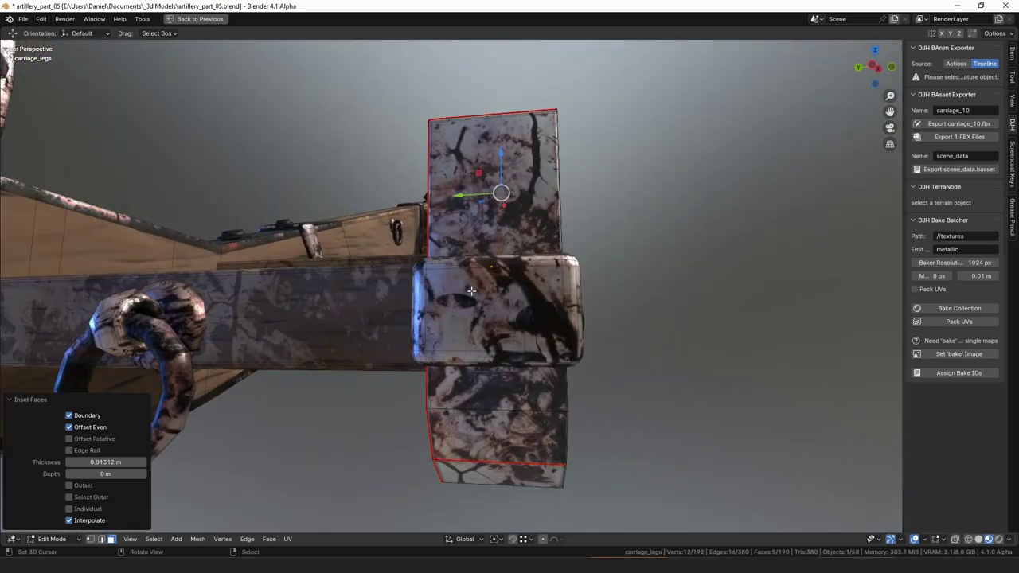
pyautogui.click(481, 234)
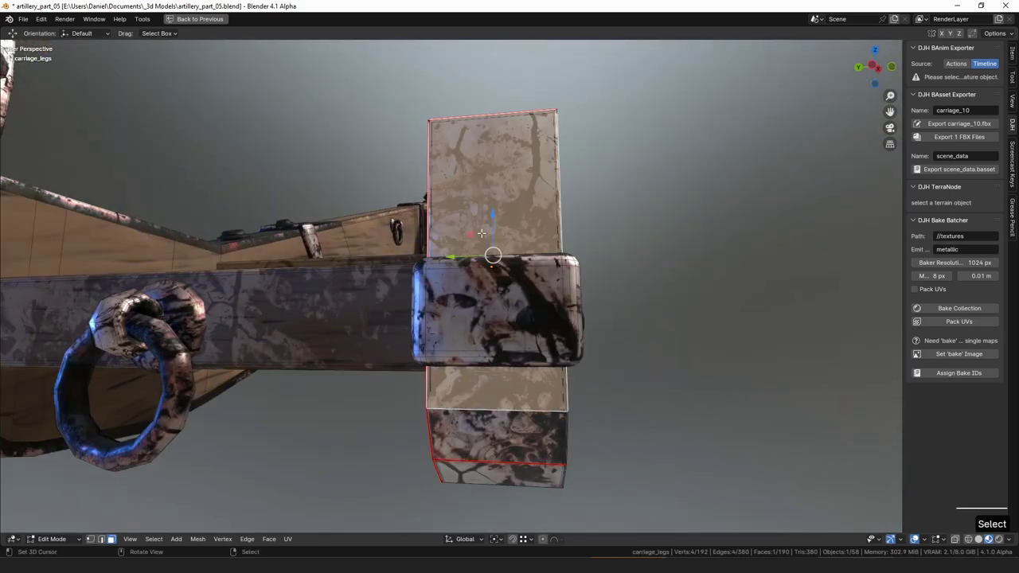
pyautogui.scroll(-3, 606, 284)
pyautogui.keyDown('shift'); pyautogui.click(495, 370); pyautogui.keyUp('shift')
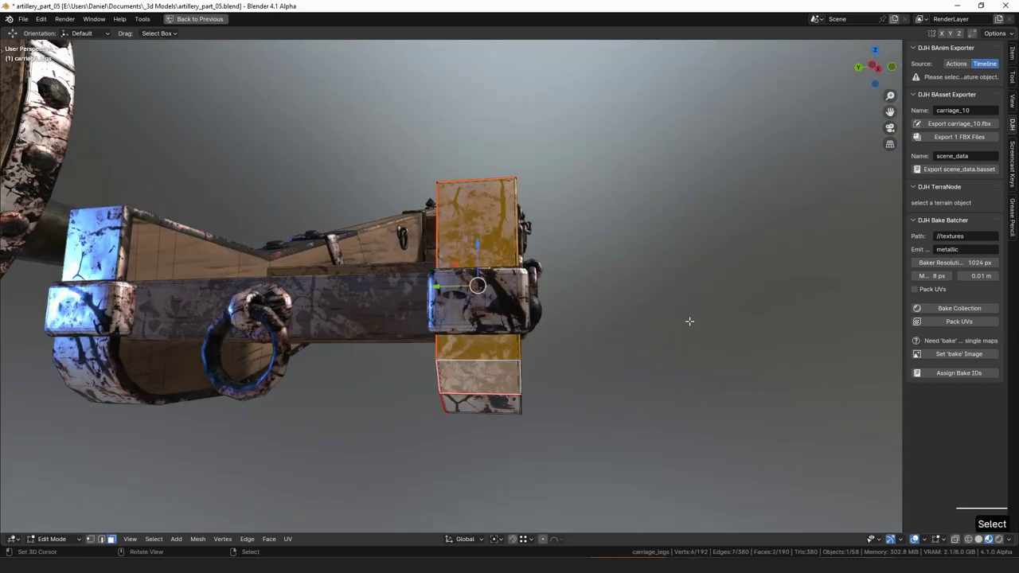
pyautogui.press('i')
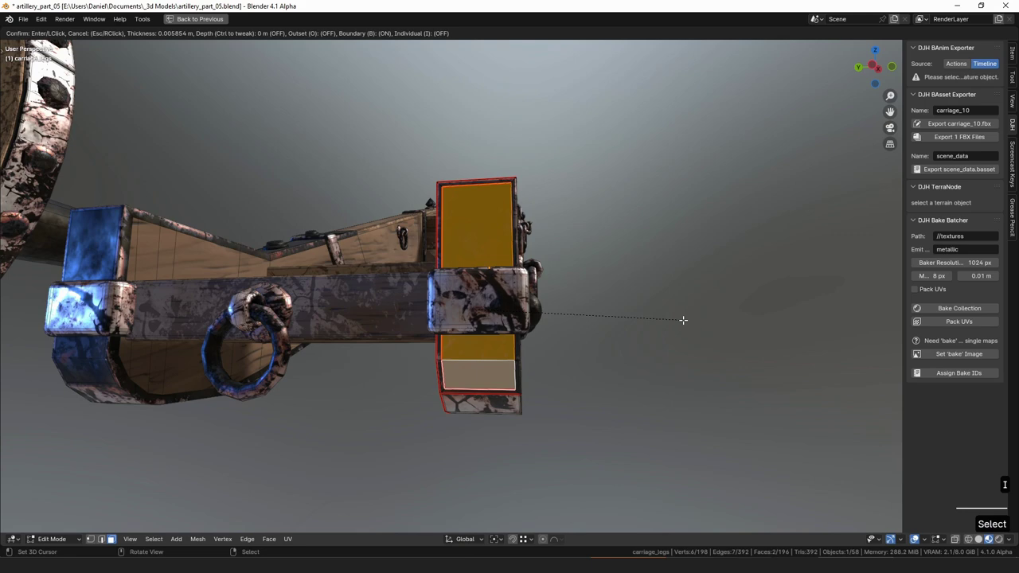
pyautogui.click(533, 403)
# Inset the metal underside faces around the carriage leg's curved tail end together as one region.
pyautogui.rightClick(482, 408)
pyautogui.moveTo(587, 412); pyautogui.dragTo(364, 346, button='middle')
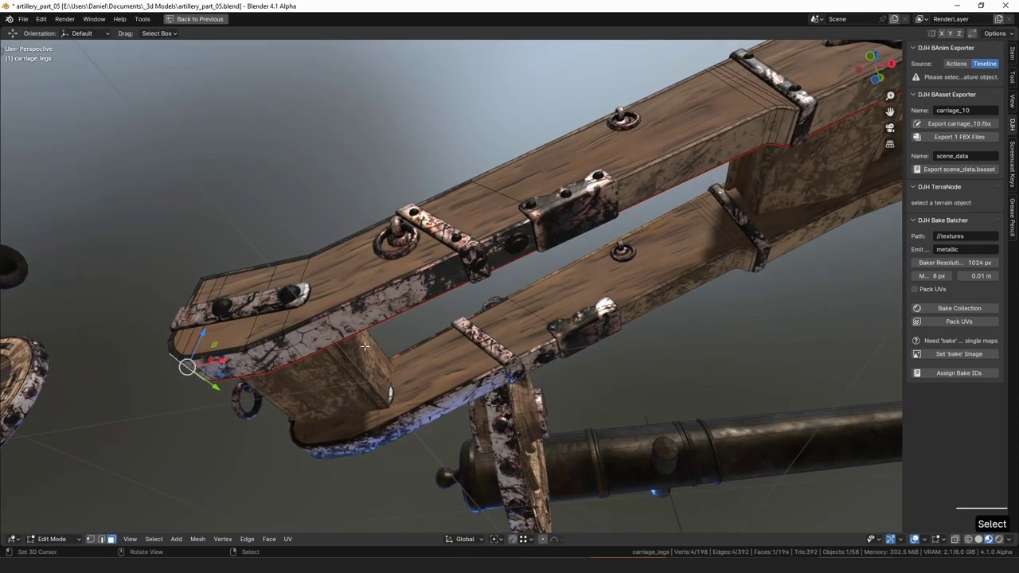
pyautogui.moveTo(267, 355); pyautogui.dragTo(176, 280, button='middle')
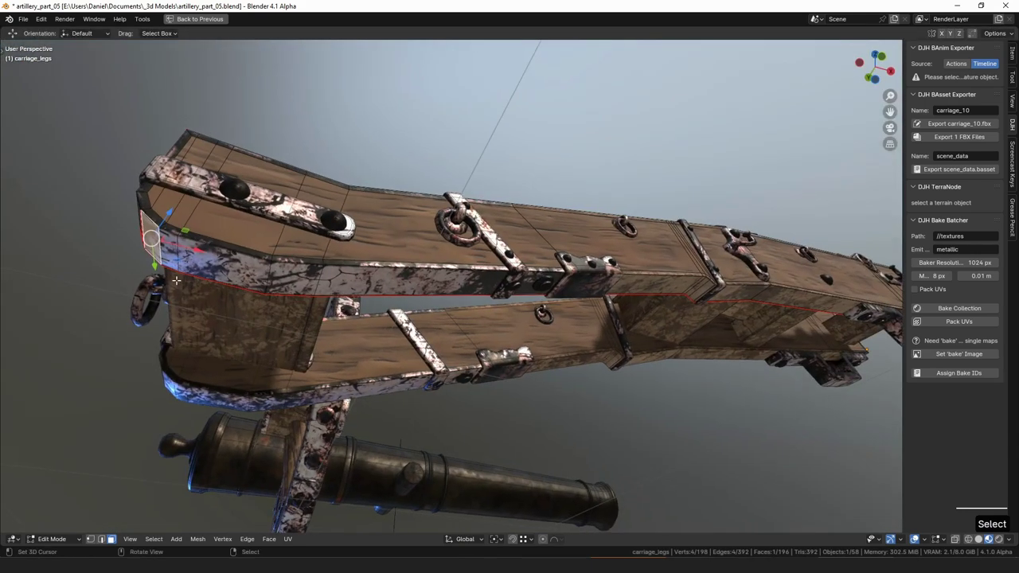
pyautogui.keyDown('ctrl'); pyautogui.keyDown('shift'); pyautogui.click(261, 274); pyautogui.keyUp('shift'); pyautogui.keyUp('ctrl')
pyautogui.press('i')
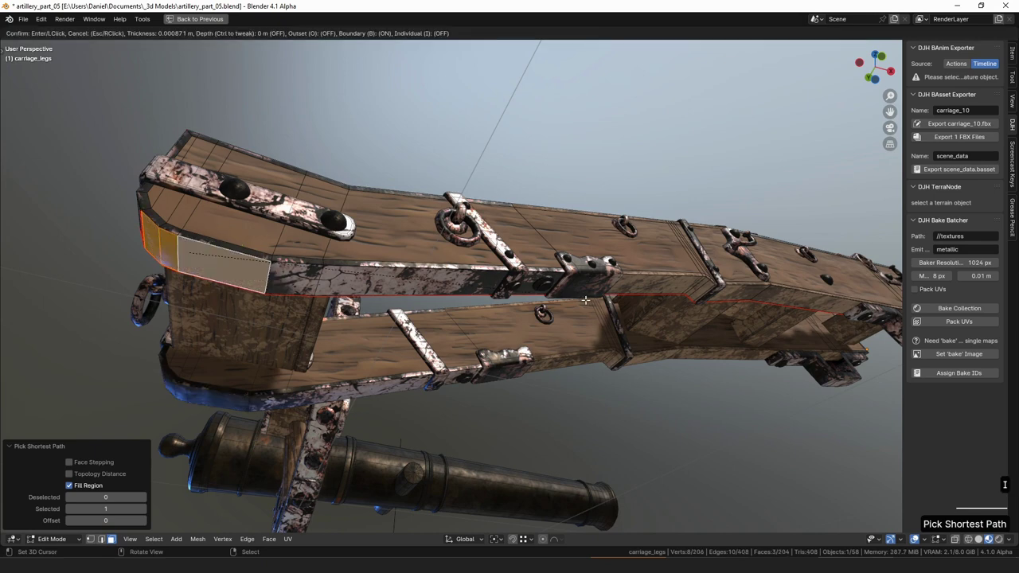
pyautogui.click(456, 301)
# Inset the run of underside faces from the leg's tail bend to the middle bend as one region.
pyautogui.rightClick(296, 278)
pyautogui.moveTo(398, 286); pyautogui.dragTo(474, 284, button='middle')
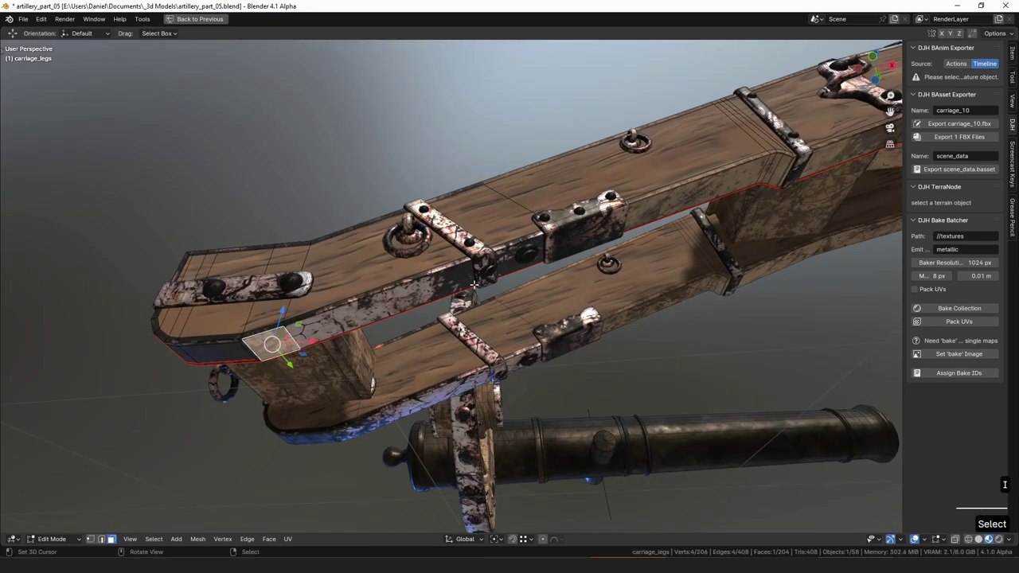
pyautogui.keyDown('ctrl'); pyautogui.keyDown('shift'); pyautogui.click(773, 163); pyautogui.keyUp('shift'); pyautogui.keyUp('ctrl')
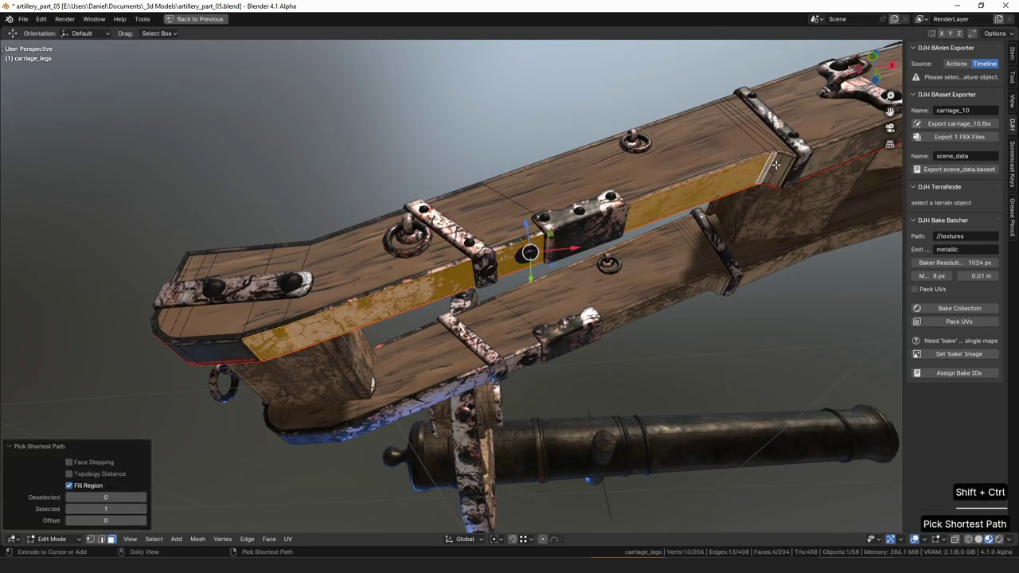
pyautogui.press('i')
pyautogui.click(828, 193)
# Inset the remaining underside faces from the leg's middle bend through to its front end as one region.
pyautogui.rightClick(778, 170)
pyautogui.moveTo(773, 163); pyautogui.dragTo(529, 222, button='middle')
pyautogui.keyDown('ctrl'); pyautogui.keyDown('shift'); pyautogui.click(529, 225); pyautogui.keyUp('shift'); pyautogui.keyUp('ctrl')
pyautogui.scroll(2, 627, 214)
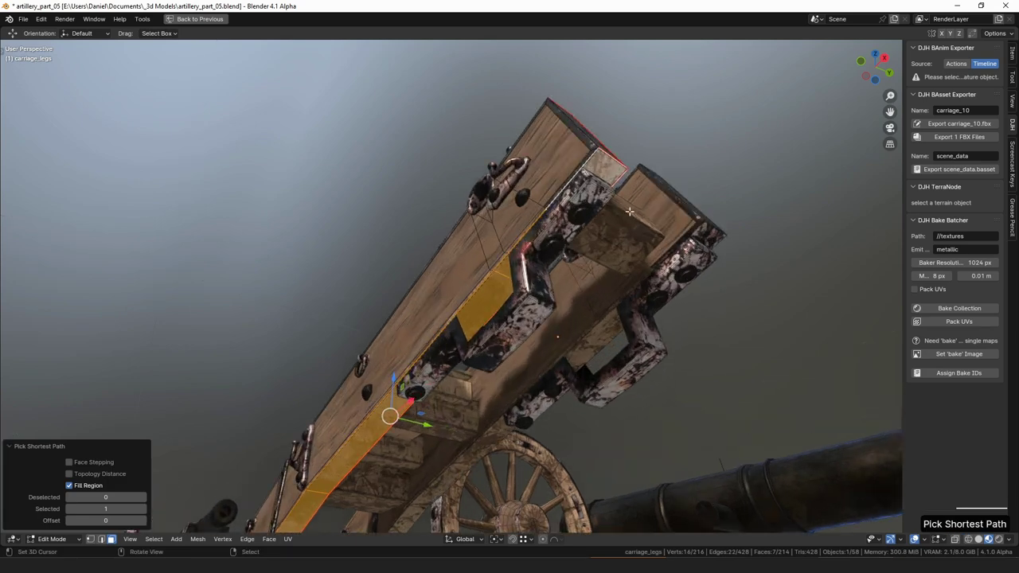
pyautogui.press('i')
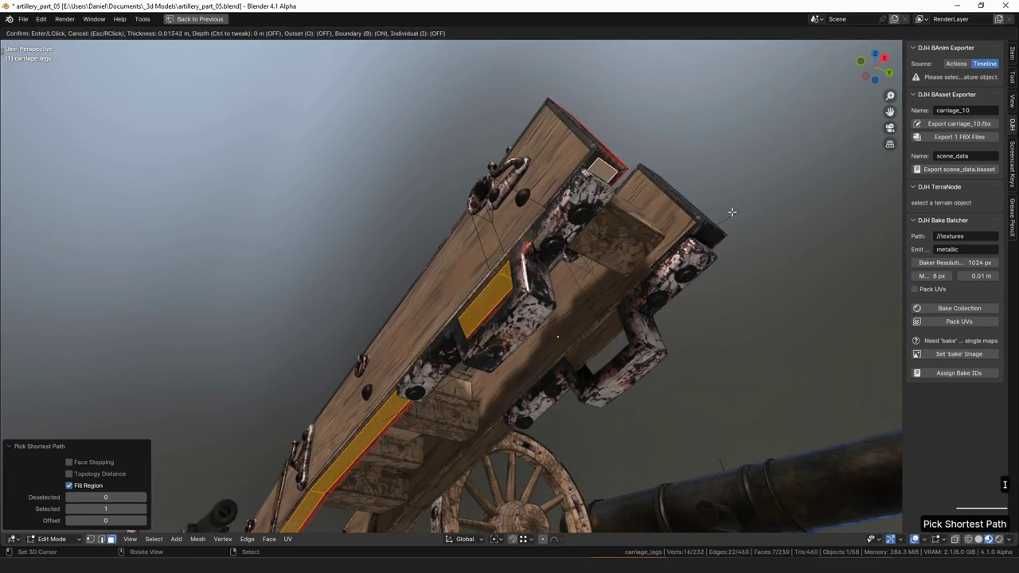
pyautogui.click(739, 212)
# Return to object mode, hide the finished carriage legs and clear the selection.
pyautogui.press('Tab')
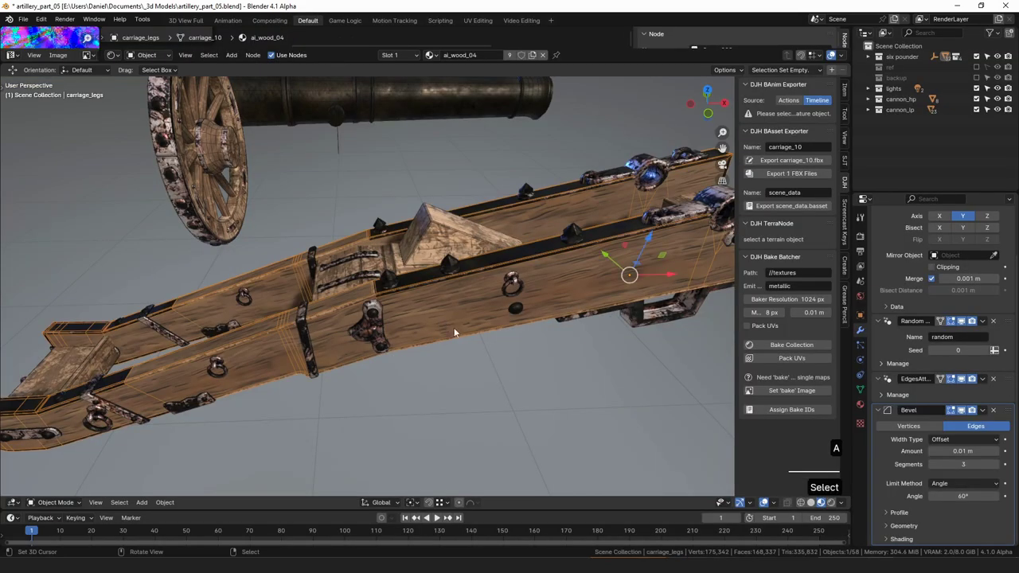
pyautogui.moveTo(454, 327); pyautogui.dragTo(490, 267, button='middle')
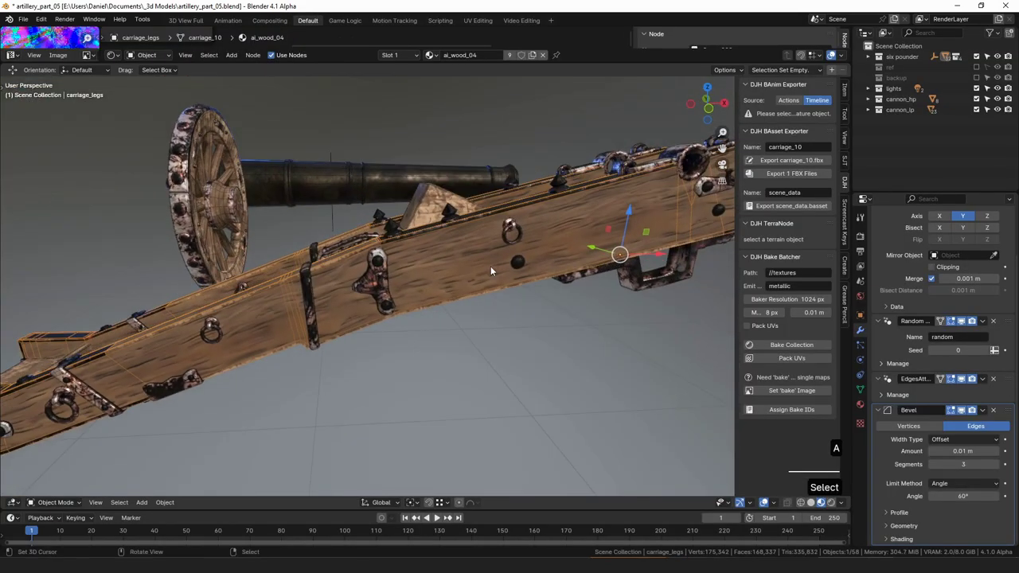
pyautogui.press('h')
pyautogui.moveTo(377, 303); pyautogui.dragTo(398, 350, button='middle')
pyautogui.press('a')
# Inset every face of the wooden carriage center blocks individually.
pyautogui.rightClick(425, 278)
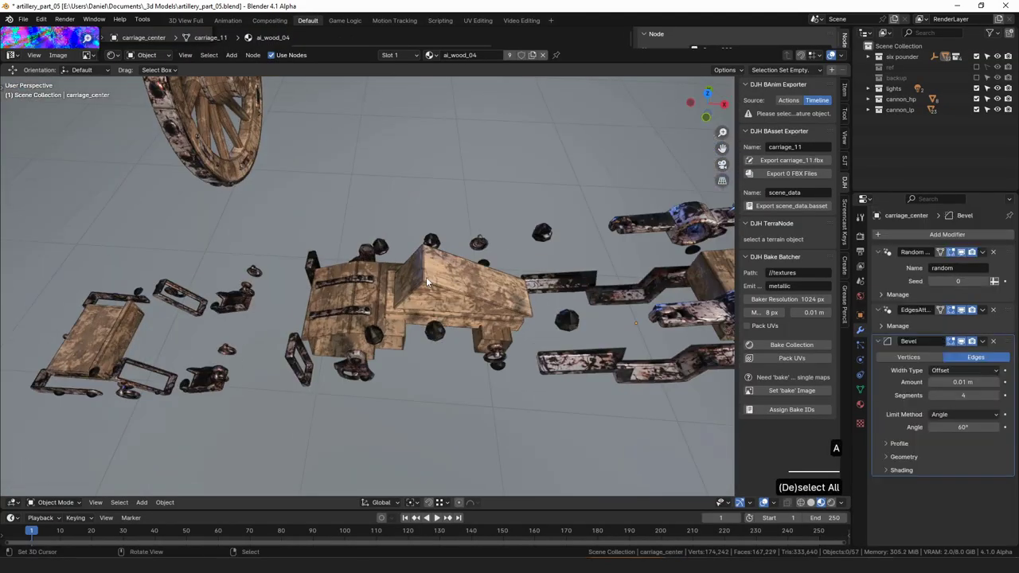
pyautogui.moveTo(426, 280); pyautogui.dragTo(441, 300, button='middle')
pyautogui.scroll(4, 419, 298)
pyautogui.press('Tab')
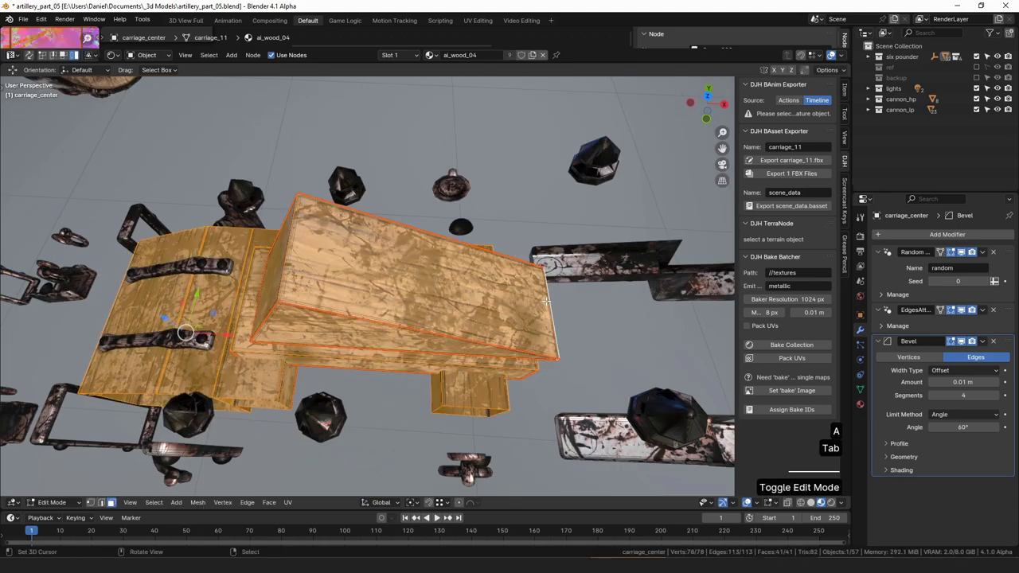
pyautogui.press('a')
pyautogui.press('a')
pyautogui.moveTo(589, 330); pyautogui.dragTo(535, 329, button='middle')
pyautogui.press('i')
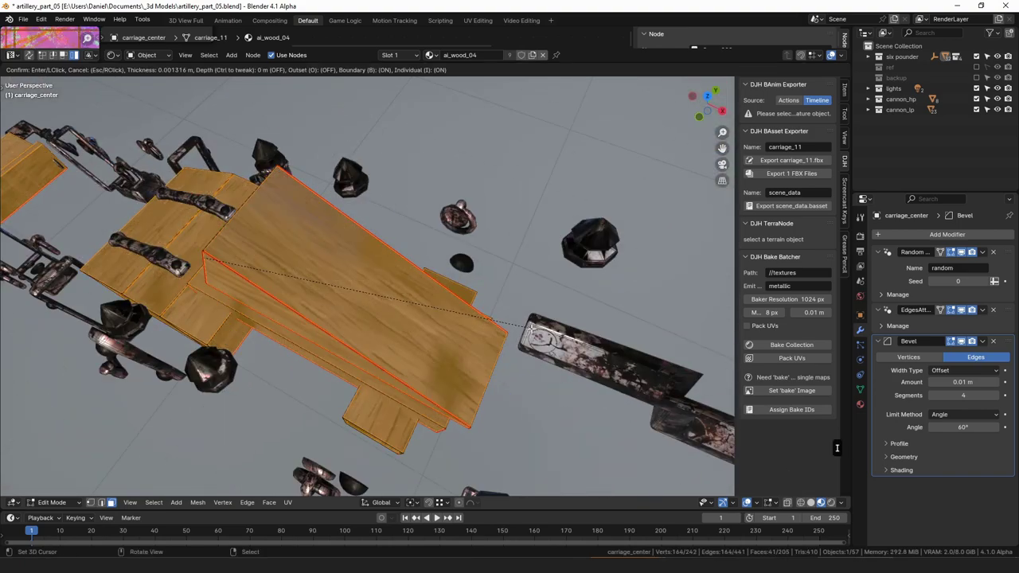
pyautogui.click(531, 327)
# Merge the crowded inset vertices at center near the wedge block's pointed end, on both of its sides.
pyautogui.press('Tab')
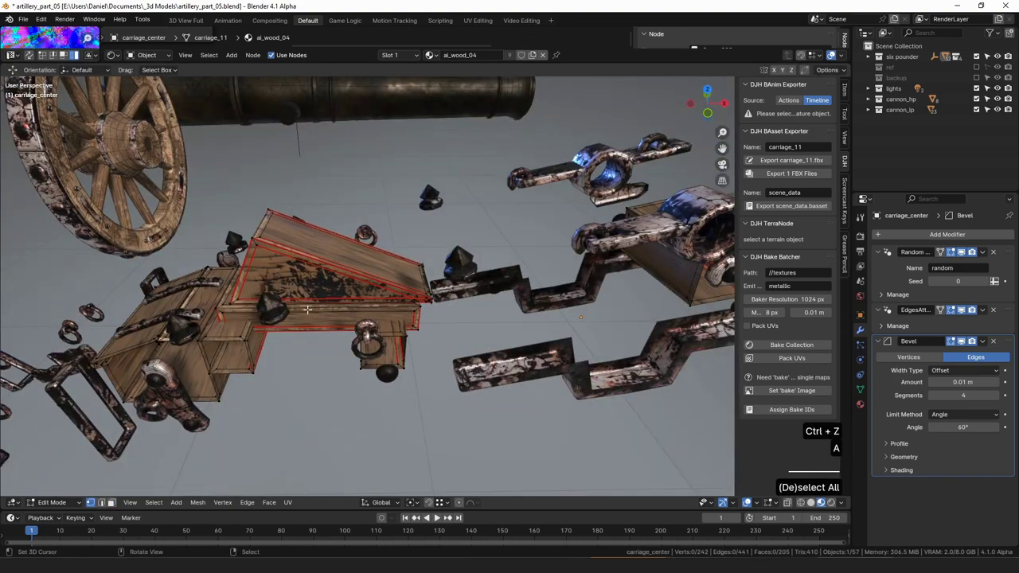
pyautogui.scroll(3, 531, 318)
pyautogui.moveTo(549, 302); pyautogui.dragTo(503, 275, button='middle')
pyautogui.scroll(3, 504, 275)
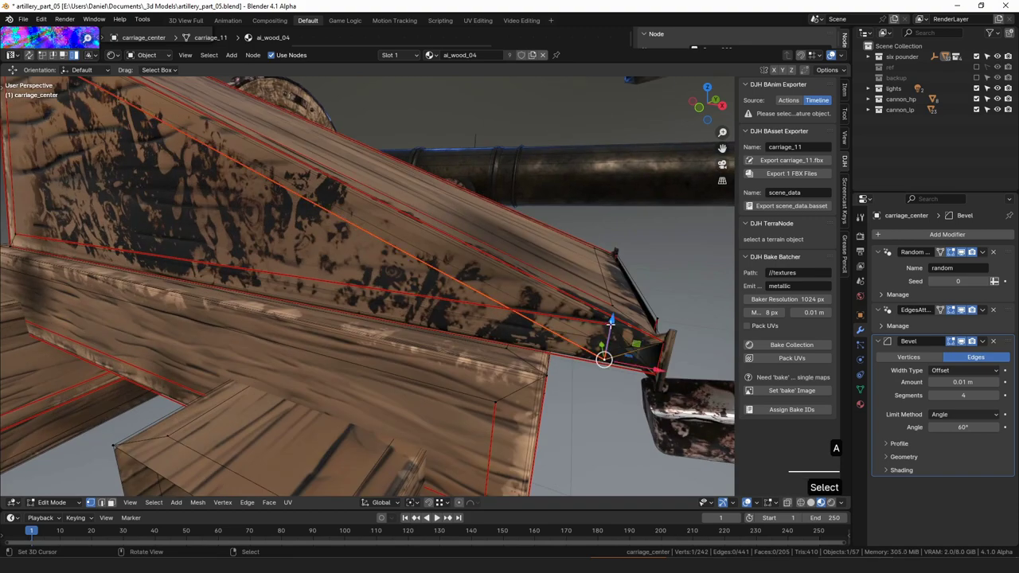
pyautogui.press('m')
pyautogui.click(655, 319)
pyautogui.moveTo(655, 319); pyautogui.dragTo(457, 316, button='middle')
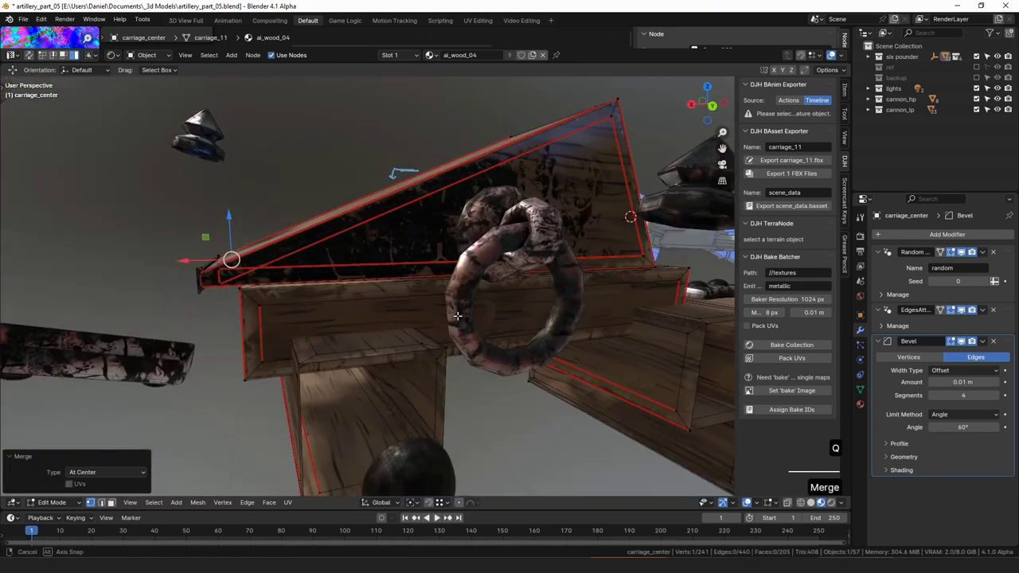
pyautogui.keyDown('shift'); pyautogui.click(227, 277); pyautogui.keyUp('shift')
pyautogui.press('m')
pyautogui.click(241, 262)
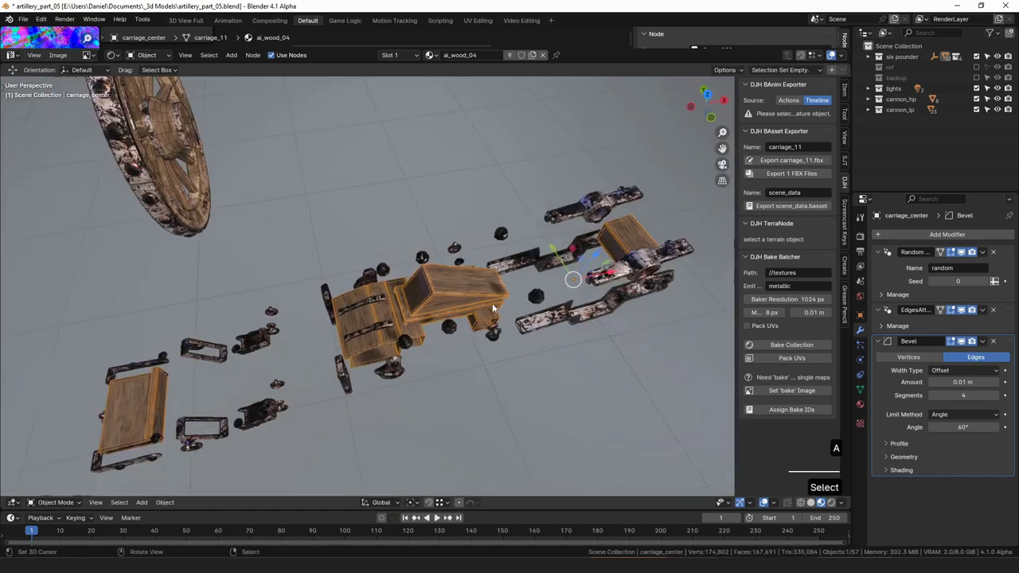
# Hide the finished wooden center blocks, the carriage nails and the rings.
pyautogui.scroll(-3, 493, 309)
pyautogui.press('a')
pyautogui.scroll(6, 499, 309)
pyautogui.keyDown('shift'); pyautogui.moveTo(570, 307); pyautogui.dragTo(374, 276, button='middle'); pyautogui.keyUp('shift')
pyautogui.rightClick(452, 294)
pyautogui.scroll(2, 375, 276)
pyautogui.press('h')
pyautogui.rightClick(228, 322)
pyautogui.moveTo(228, 322); pyautogui.dragTo(386, 294, button='middle')
pyautogui.press('h')
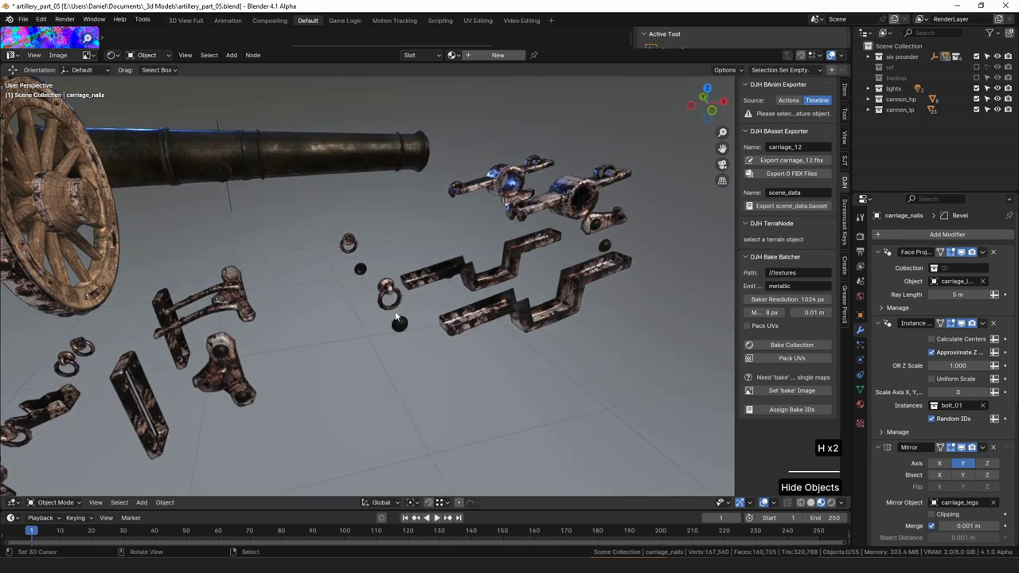
pyautogui.click(386, 291)
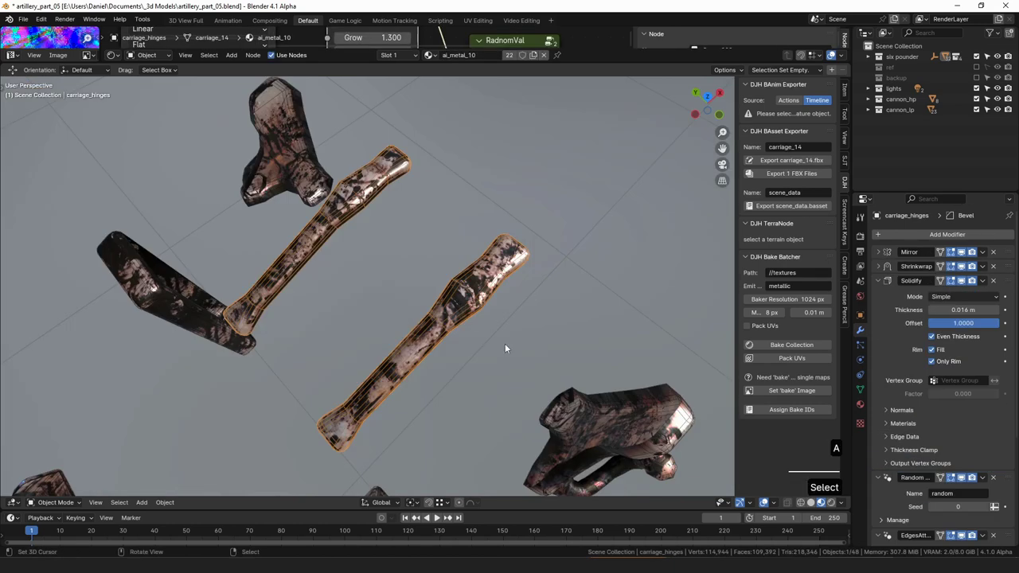
# Apply the Shrinkwrap and Solidify modifiers on the carriage hinges.
pyautogui.moveTo(505, 343); pyautogui.dragTo(617, 267, button='middle')
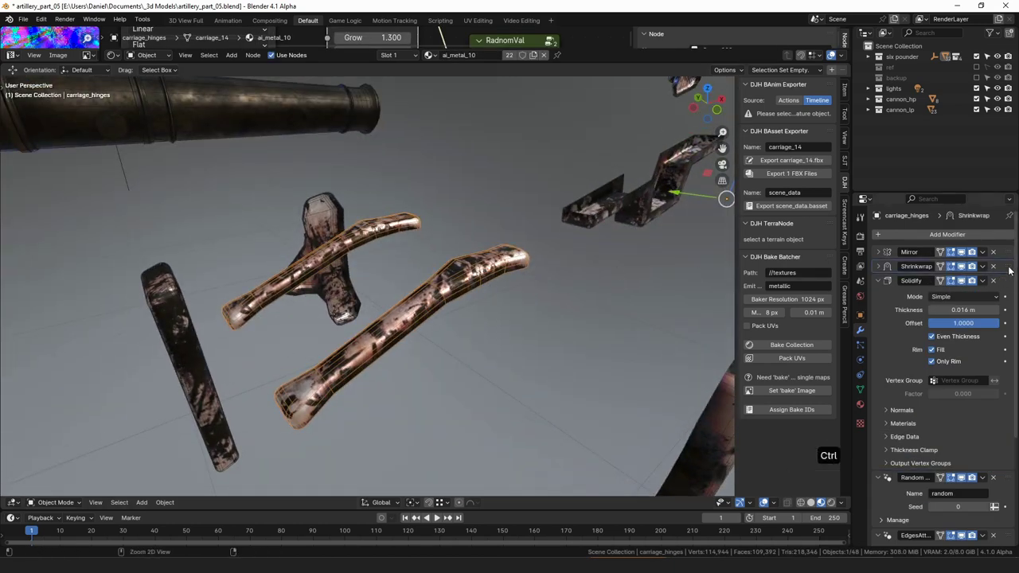
pyautogui.hotkey('ctrl', 'a')
pyautogui.hotkey('ctrl', 'a')
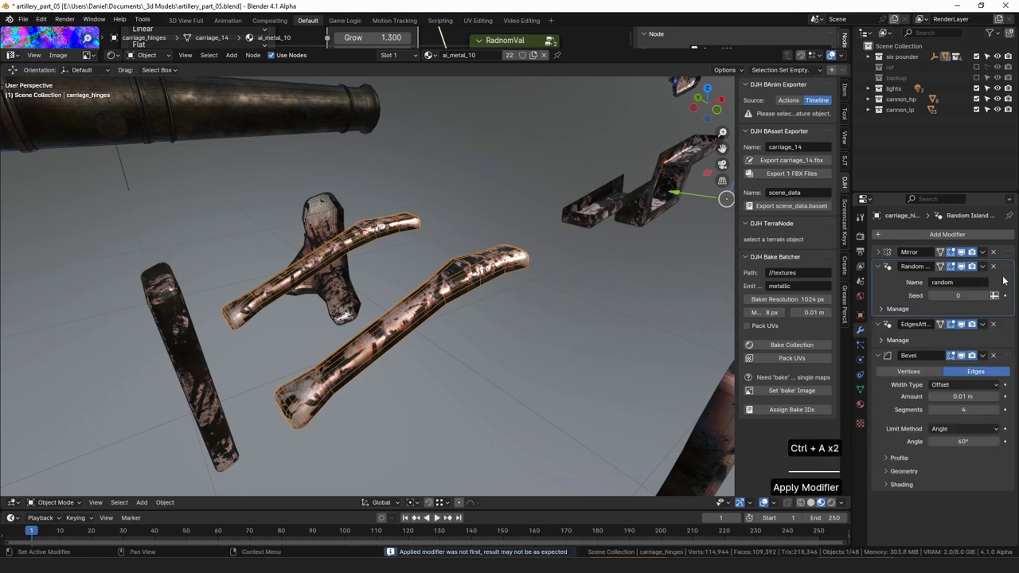
# Add a loop cut running lengthwise around the sides of the hinge.
pyautogui.moveTo(482, 312); pyautogui.dragTo(417, 298, button='middle')
pyautogui.scroll(2, 415, 299)
pyautogui.press('Tab')
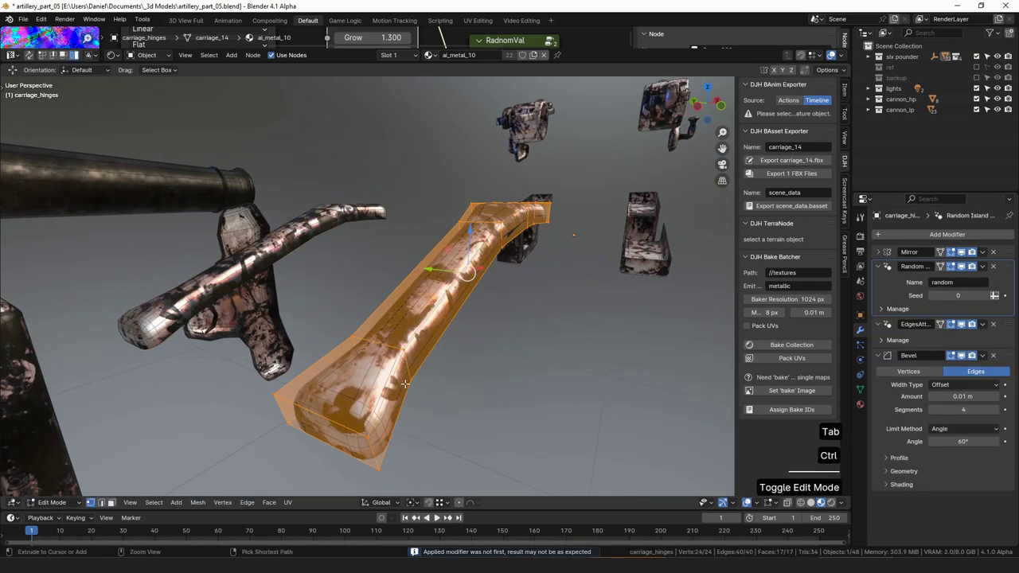
pyautogui.click(408, 367)
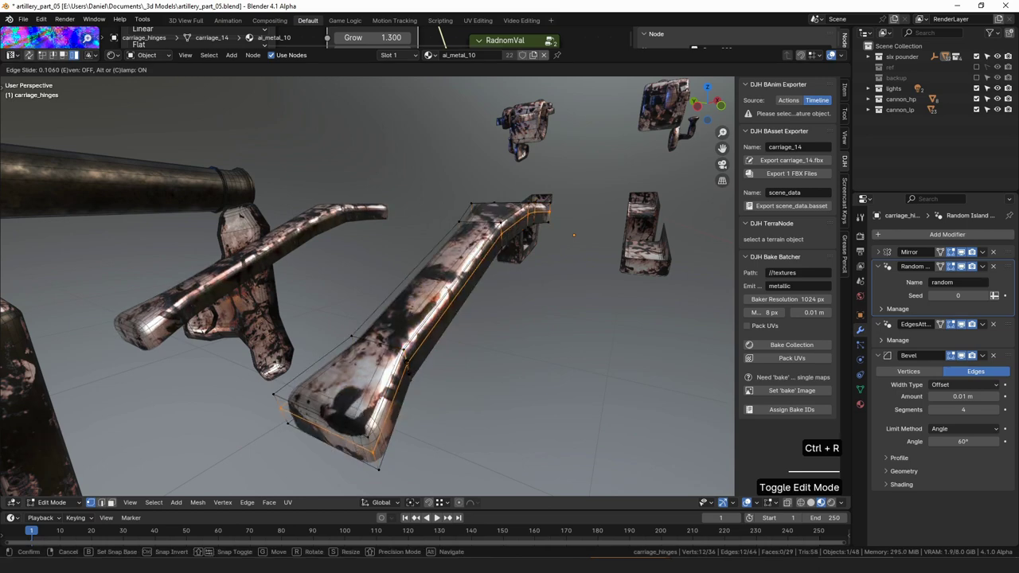
pyautogui.click(407, 367)
# Inset the five top faces of the hinge as one region by about 0.007 m.
pyautogui.press('3')
pyautogui.click(356, 371)
pyautogui.moveTo(355, 373); pyautogui.dragTo(336, 445, button='middle')
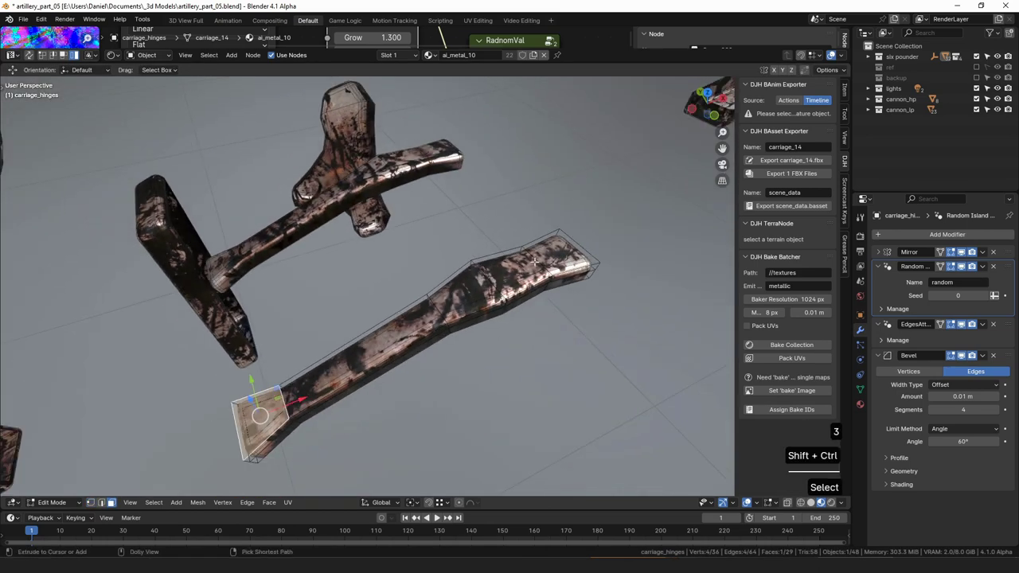
pyautogui.keyDown('ctrl'); pyautogui.keyDown('shift'); pyautogui.click(588, 253); pyautogui.keyUp('shift'); pyautogui.keyUp('ctrl')
pyautogui.press('i')
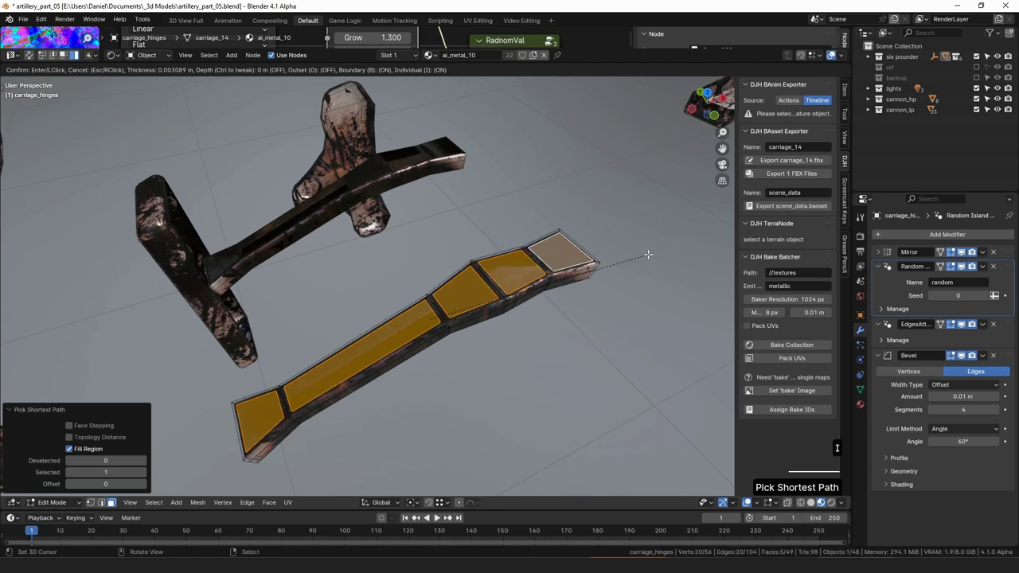
pyautogui.press('i')
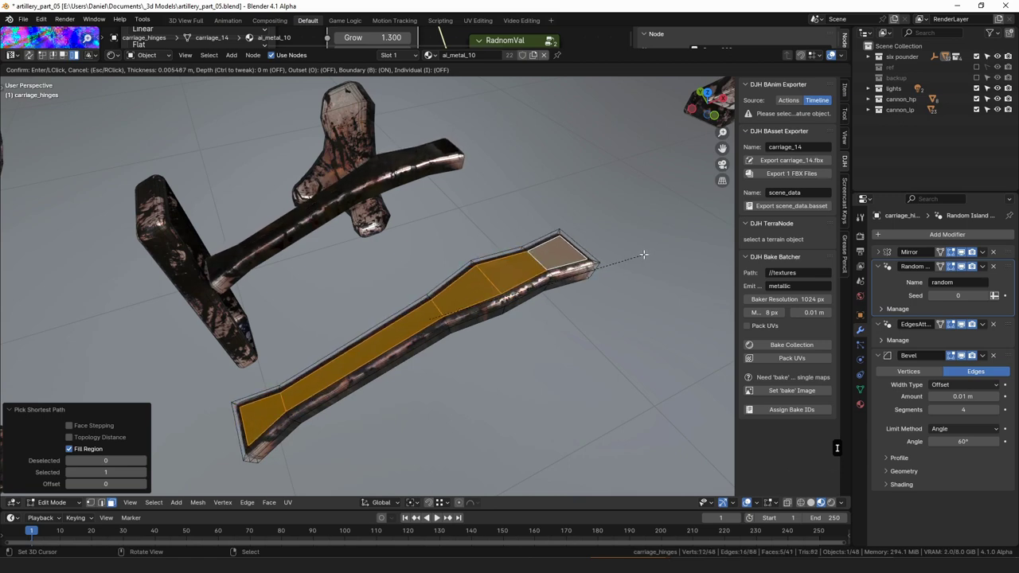
pyautogui.click(640, 254)
# Inspect the hinge's new inset and edges up close in object and edit mode.
pyautogui.press('Tab')
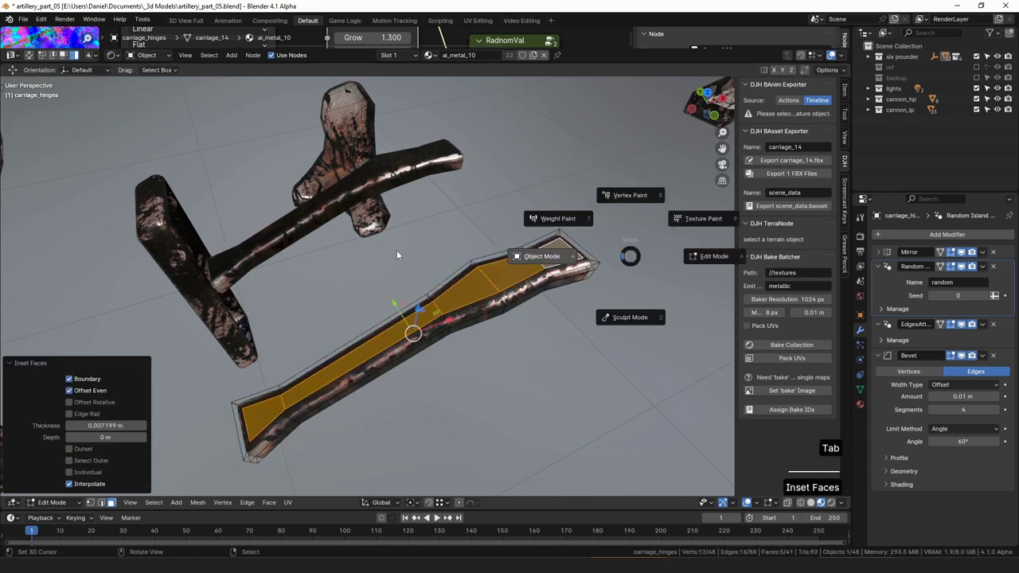
pyautogui.press('a')
pyautogui.moveTo(518, 296); pyautogui.dragTo(492, 315, button='middle')
pyautogui.scroll(3, 424, 329)
pyautogui.press('Tab')
pyautogui.click(455, 360)
pyautogui.moveTo(455, 359); pyautogui.dragTo(396, 238, button='middle')
pyautogui.press('Tab')
pyautogui.press('a')
# Inset the run of six connected faces along the stepped axle bracket as one region.
pyautogui.rightClick(398, 243)
pyautogui.press('Tab')
pyautogui.rightClick(422, 219)
pyautogui.scroll(-3, 362, 321)
pyautogui.moveTo(362, 321); pyautogui.dragTo(307, 348, button='middle')
pyautogui.keyDown('ctrl'); pyautogui.keyDown('shift'); pyautogui.click(174, 385); pyautogui.keyUp('shift'); pyautogui.keyUp('ctrl')
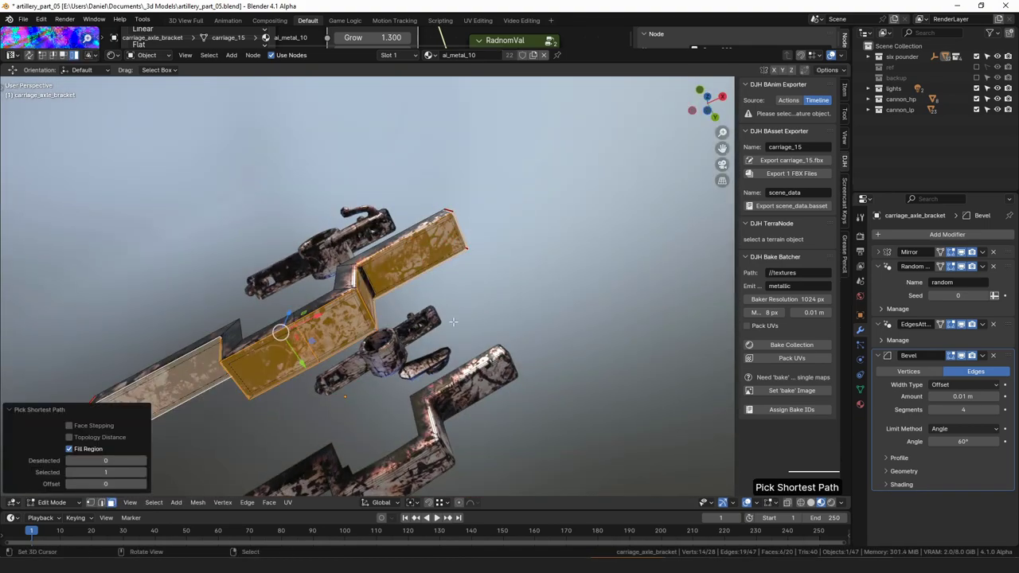
pyautogui.press('i')
pyautogui.click(603, 322)
# Add a centered loop cut along the axle bracket's full length and hide the bracket.
pyautogui.moveTo(414, 191); pyautogui.dragTo(426, 262, button='middle')
pyautogui.rightClick(394, 242)
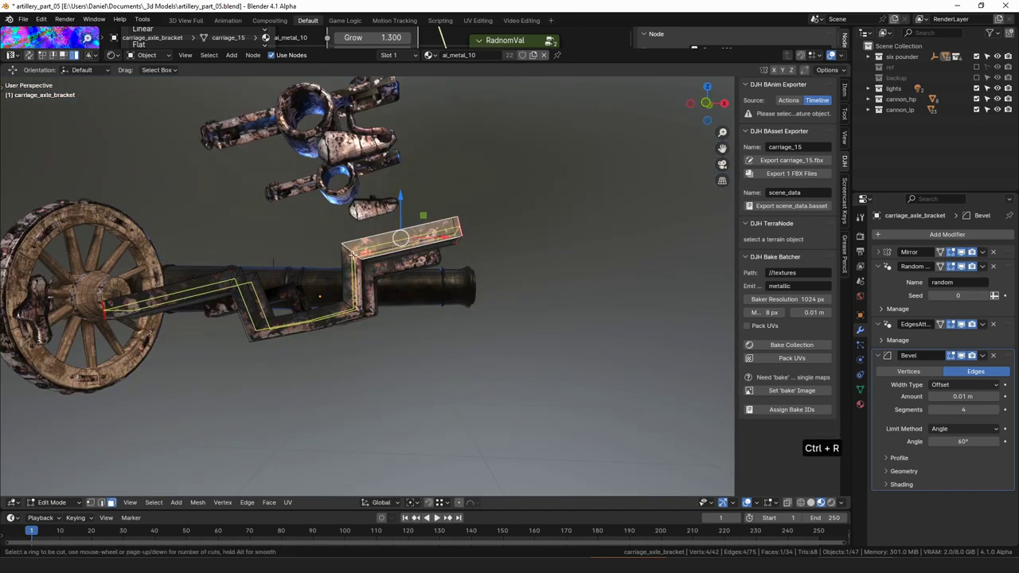
pyautogui.click(352, 255)
pyautogui.rightClick(353, 255)
pyautogui.press('Tab')
pyautogui.moveTo(478, 272); pyautogui.dragTo(386, 320, button='middle')
pyautogui.press('h')
# Replace the front carriage hook's Bevel modifier with a level 1 Subdivision modifier.
pyautogui.rightClick(391, 346)
pyautogui.press('a')
pyautogui.scroll(3, 406, 373)
pyautogui.rightClick(417, 372)
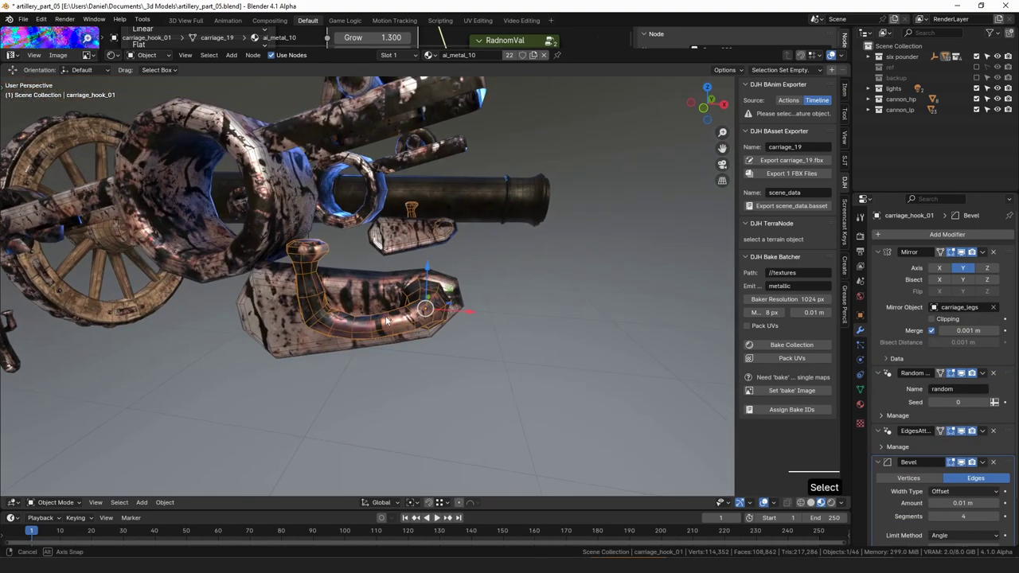
pyautogui.click(994, 463)
pyautogui.hotkey('ctrl', '1')
pyautogui.moveTo(471, 326); pyautogui.dragTo(374, 326, button='middle')
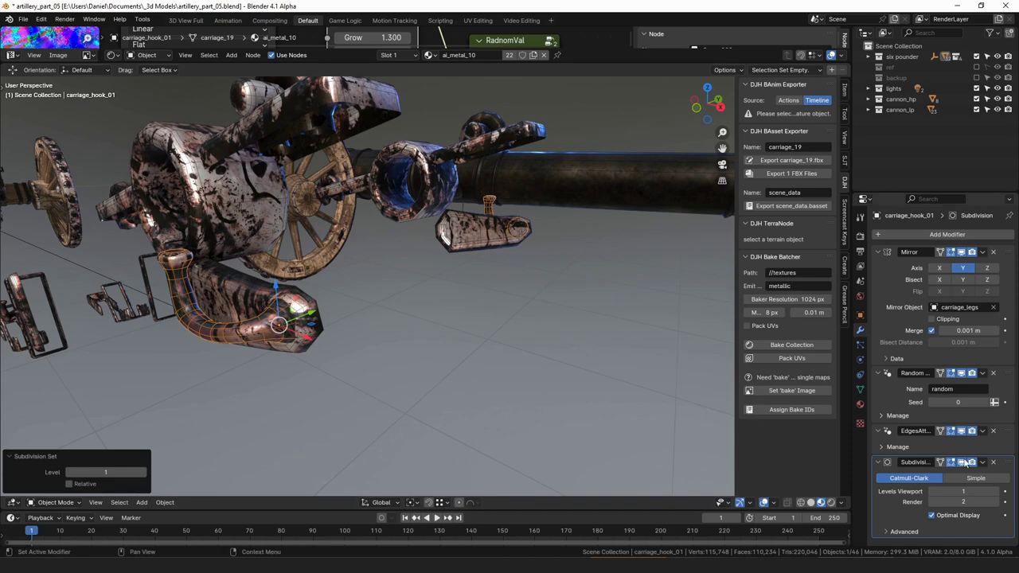
# Move the hook's Subdivision modifier above the edges attribute modifier and hide the hook.
pyautogui.moveTo(1006, 466); pyautogui.dragTo(1005, 431)
pyautogui.moveTo(514, 363); pyautogui.dragTo(429, 286, button='middle')
pyautogui.press('h')
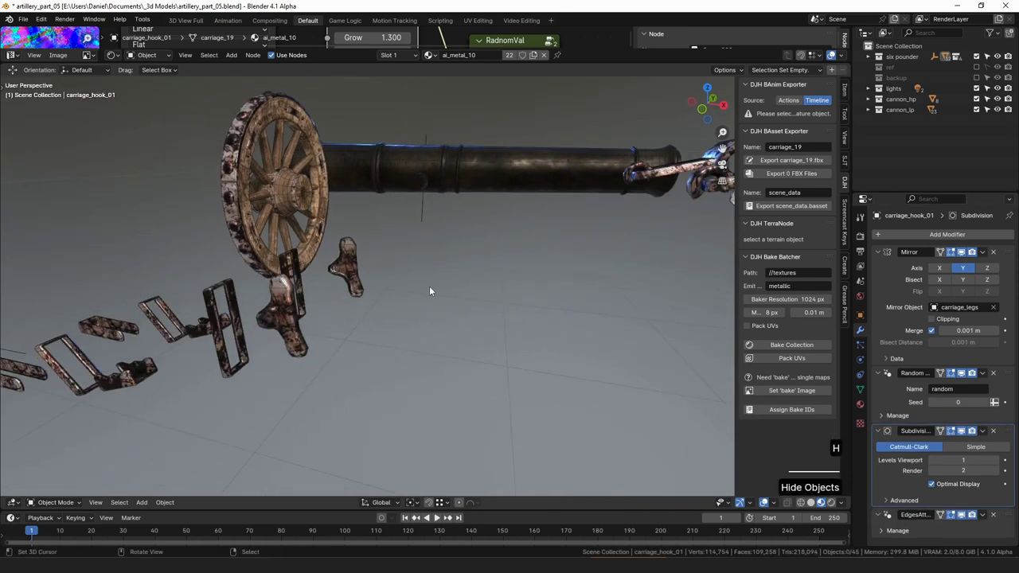
# Swap the second hook's Bevel for a level 1 Subdivision placed above the edges attribute modifier, and hide that hook.
pyautogui.click(238, 335)
pyautogui.hotkey('ctrl', '1')
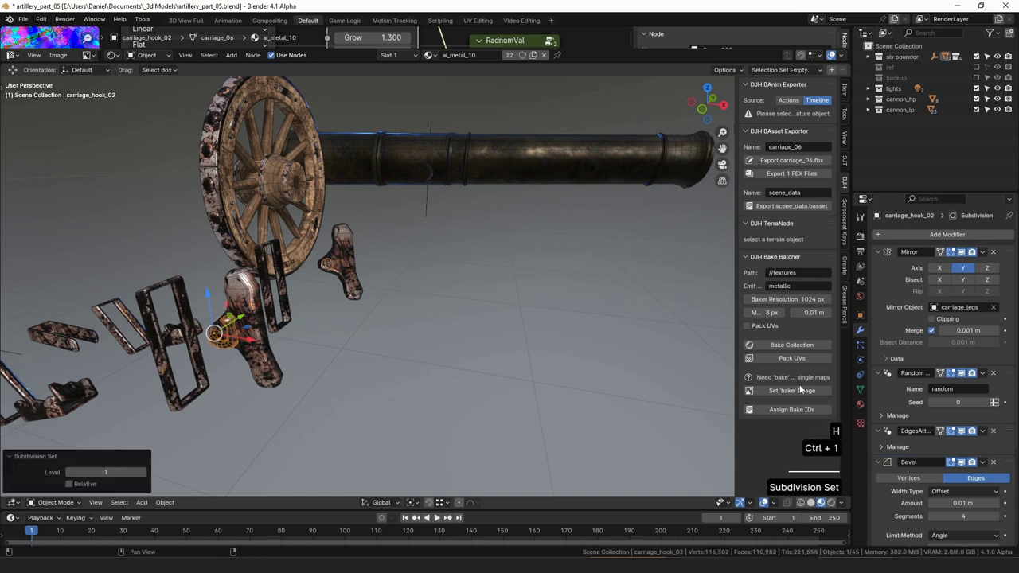
pyautogui.click(993, 463)
pyautogui.moveTo(1009, 463); pyautogui.dragTo(1005, 422)
pyautogui.moveTo(290, 312); pyautogui.dragTo(430, 310, button='middle')
pyautogui.press('h')
# Inset the linked flat front faces of the three-armed carriage plate as one region by about 0.011 m.
pyautogui.click(320, 329)
pyautogui.scroll(3, 422, 321)
pyautogui.press('Tab')
pyautogui.press('3')
pyautogui.click(491, 255)
pyautogui.hotkey('ctrl', 'shift', 'l')
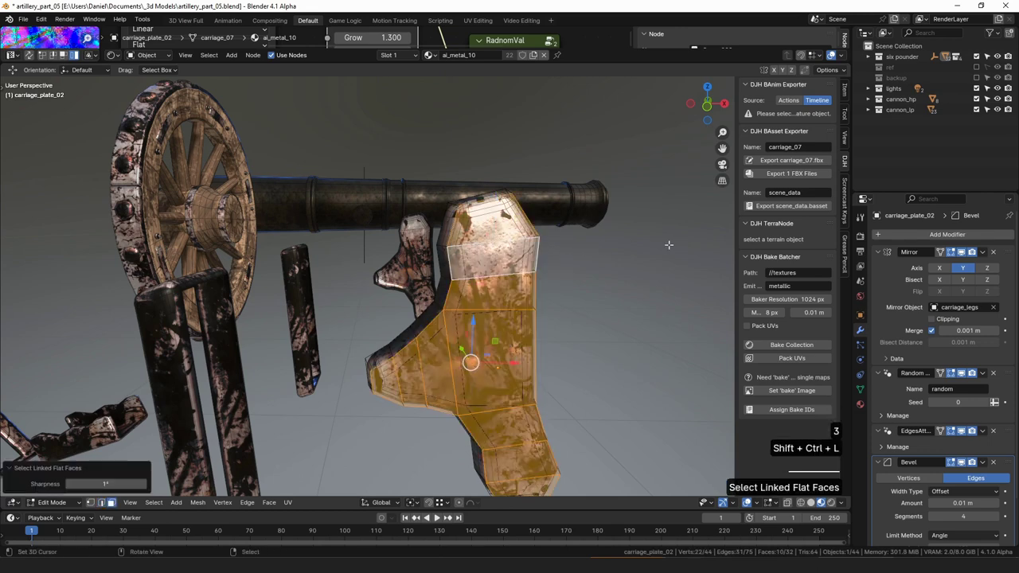
pyautogui.press('i')
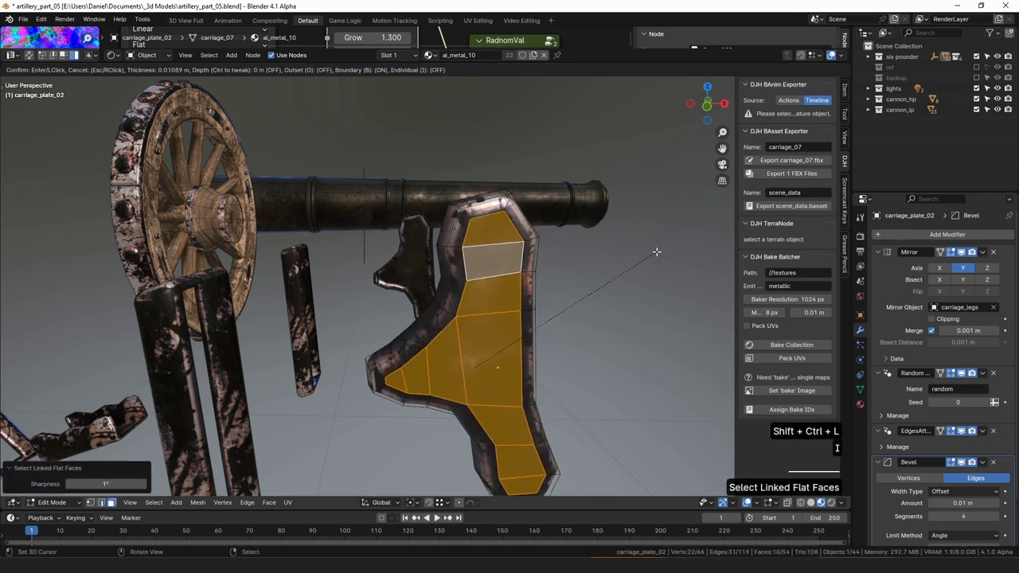
pyautogui.click(656, 252)
pyautogui.moveTo(656, 251); pyautogui.dragTo(351, 271, button='middle')
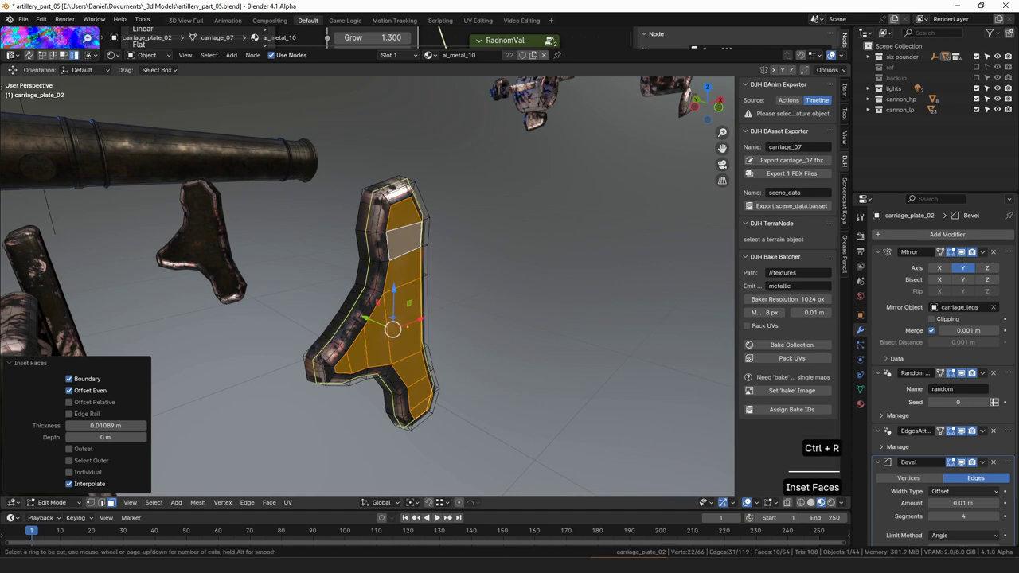
# Set the three-armed carriage plate's Bevel modifier to Percent width type at 25%, one segment and limit method None.
pyautogui.press('Tab')
pyautogui.press('a')
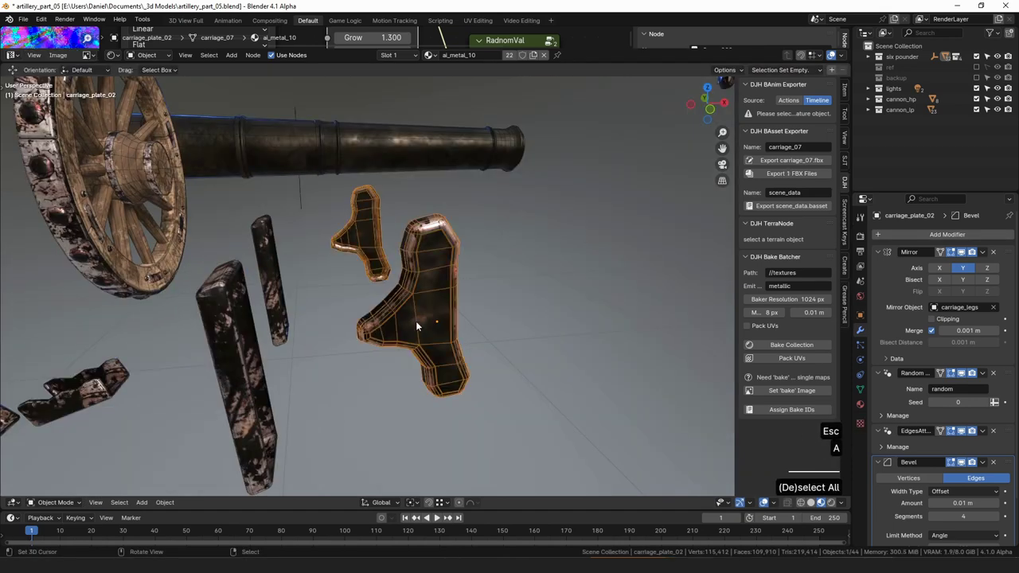
pyautogui.click(415, 325)
pyautogui.click(960, 491)
pyautogui.click(961, 468)
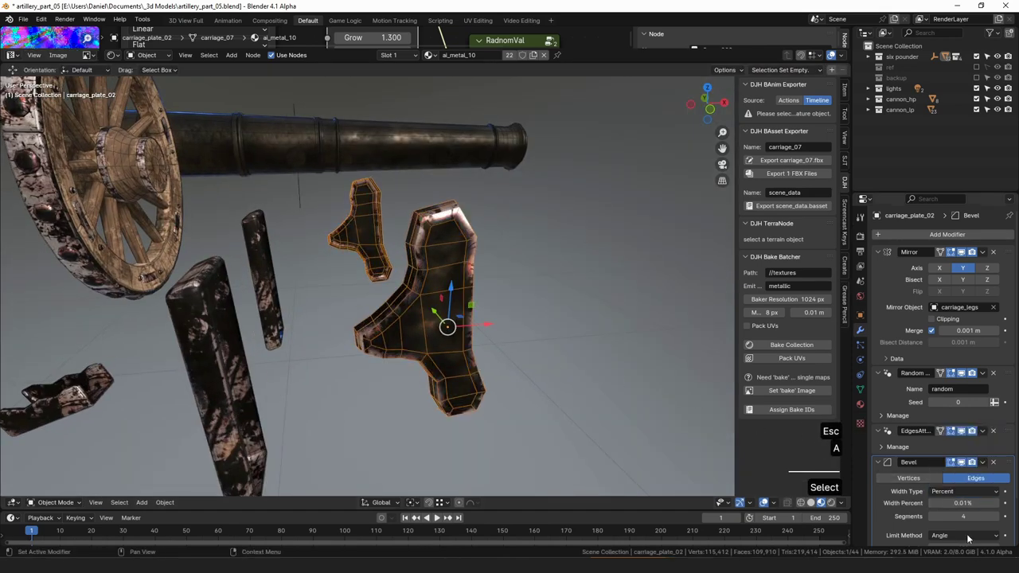
pyautogui.click(955, 488)
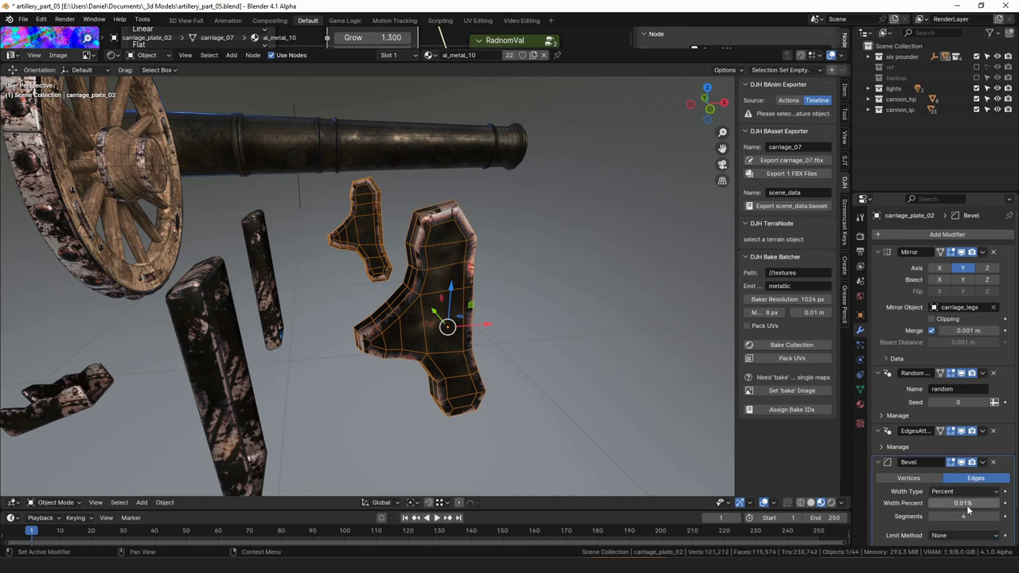
pyautogui.click(961, 498)
pyautogui.write('25')
pyautogui.press('Return')
# Duplicate the three-armed plate's Bevel modifier and hide the plate.
pyautogui.moveTo(516, 348); pyautogui.dragTo(485, 300, button='middle')
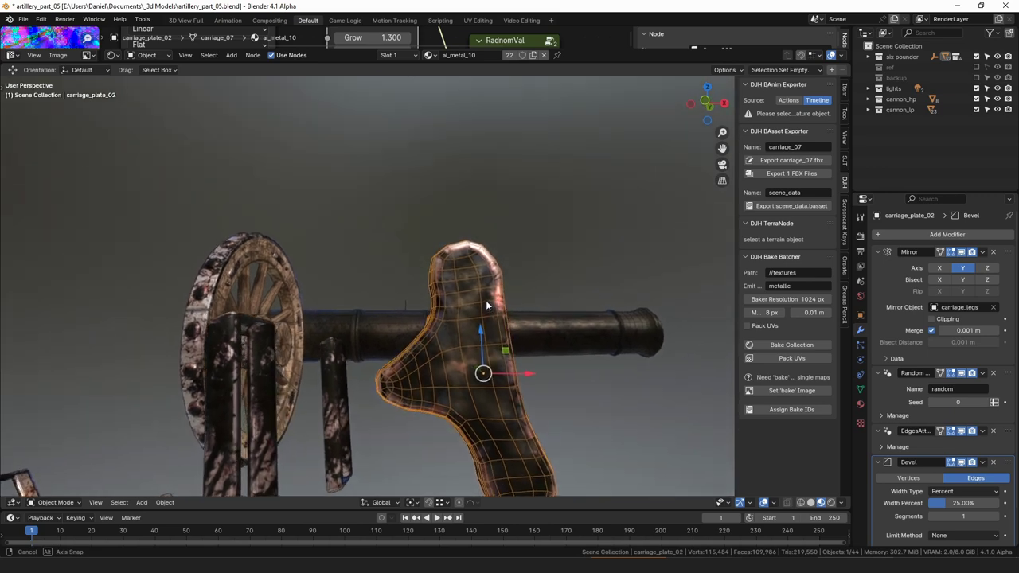
pyautogui.press('a')
pyautogui.moveTo(518, 343); pyautogui.dragTo(531, 360, button='middle')
pyautogui.rightClick(495, 333)
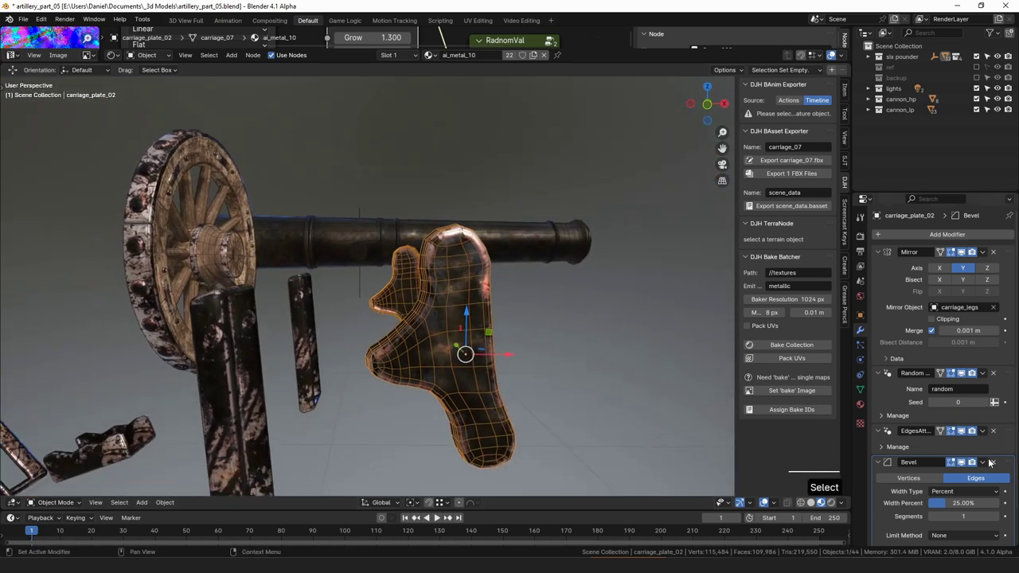
pyautogui.hotkey('shift', 'd')
pyautogui.hotkey('alt', 'a')
pyautogui.moveTo(465, 333); pyautogui.dragTo(300, 366, button='middle')
pyautogui.click(421, 336)
pyautogui.press('h')
# Select the connected flat front faces of the tapered carriage plate below the latch ring and inset them as one region.
pyautogui.scroll(-5, 532, 352)
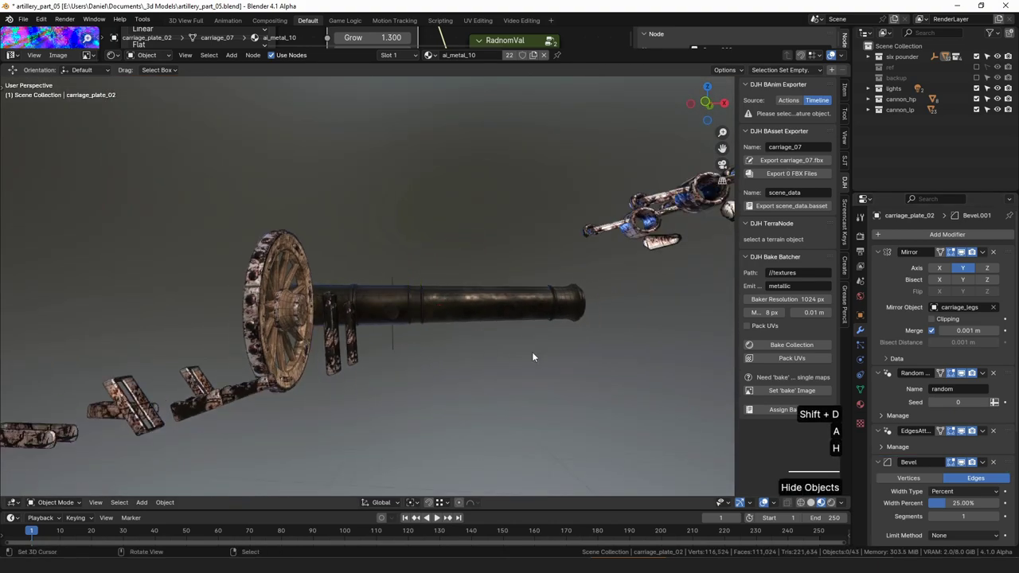
pyautogui.moveTo(552, 299); pyautogui.dragTo(501, 358, button='middle')
pyautogui.scroll(3, 445, 302)
pyautogui.rightClick(407, 257)
pyautogui.press('KP_Decimal')
pyautogui.moveTo(405, 287); pyautogui.dragTo(433, 239, button='middle')
pyautogui.keyDown('shift'); pyautogui.moveTo(433, 239); pyautogui.dragTo(435, 273, button='middle'); pyautogui.keyUp('shift')
pyautogui.press('Tab')
pyautogui.press('3')
pyautogui.keyDown('ctrl'); pyautogui.keyDown('shift'); pyautogui.click(643, 281); pyautogui.keyUp('shift'); pyautogui.keyUp('ctrl')
pyautogui.press('i')
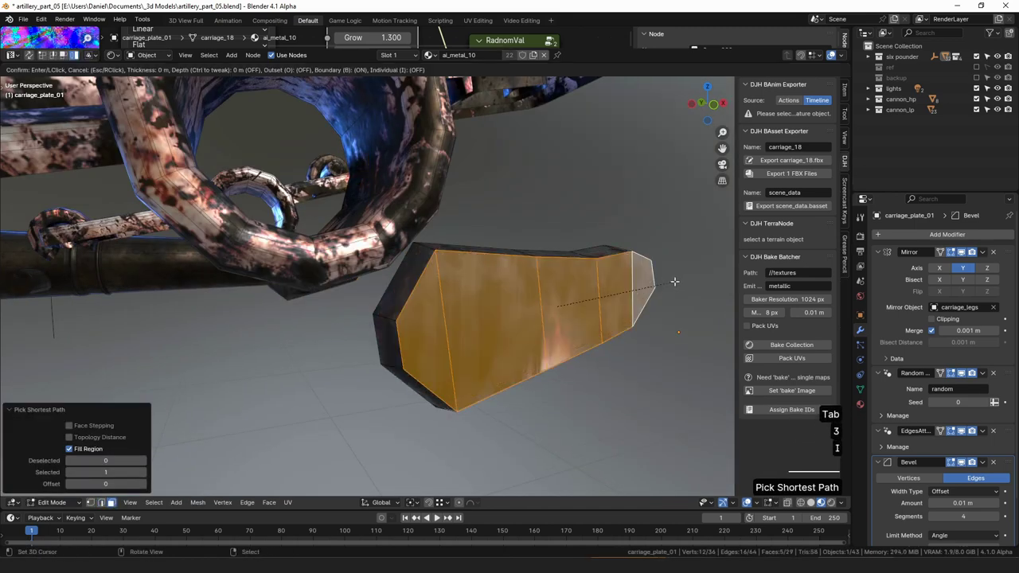
pyautogui.click(514, 292)
# Add one centred edge loop around the outer side wall of the tapered plate.
pyautogui.moveTo(514, 291); pyautogui.dragTo(586, 332, button='middle')
pyautogui.hotkey('ctrl', 'r')
pyautogui.click(458, 333)
pyautogui.rightClick(459, 333)
# Set the tapered plate's Bevel modifier to Percent width type at 25%, one segment and limit method None.
pyautogui.click(951, 491)
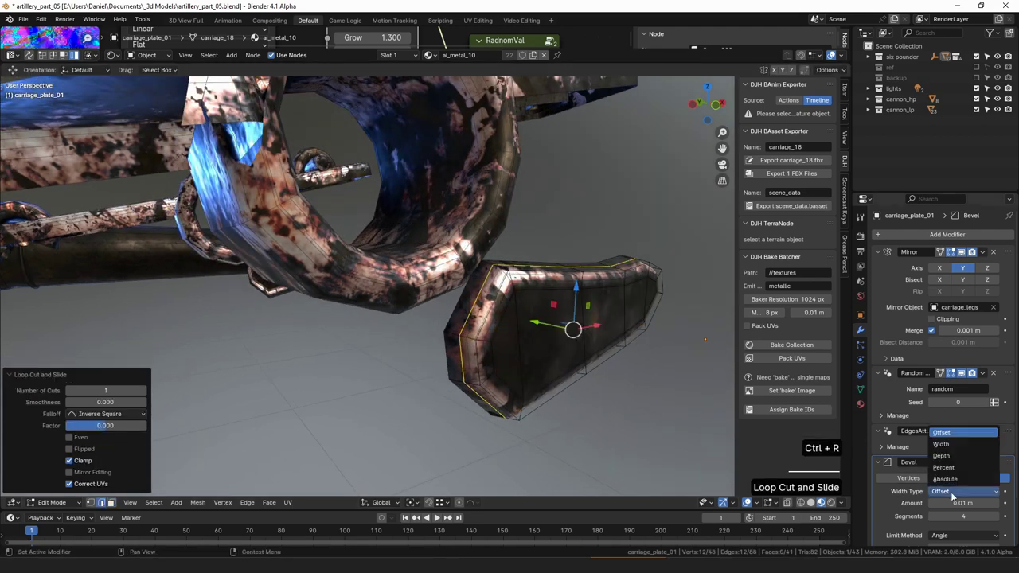
pyautogui.click(944, 467)
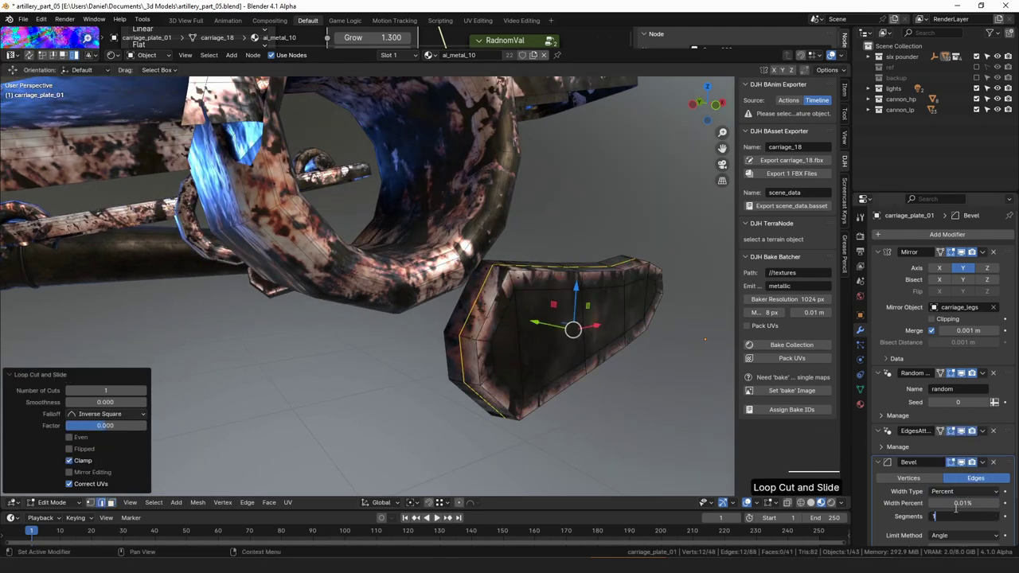
pyautogui.click(952, 502)
pyautogui.write('25')
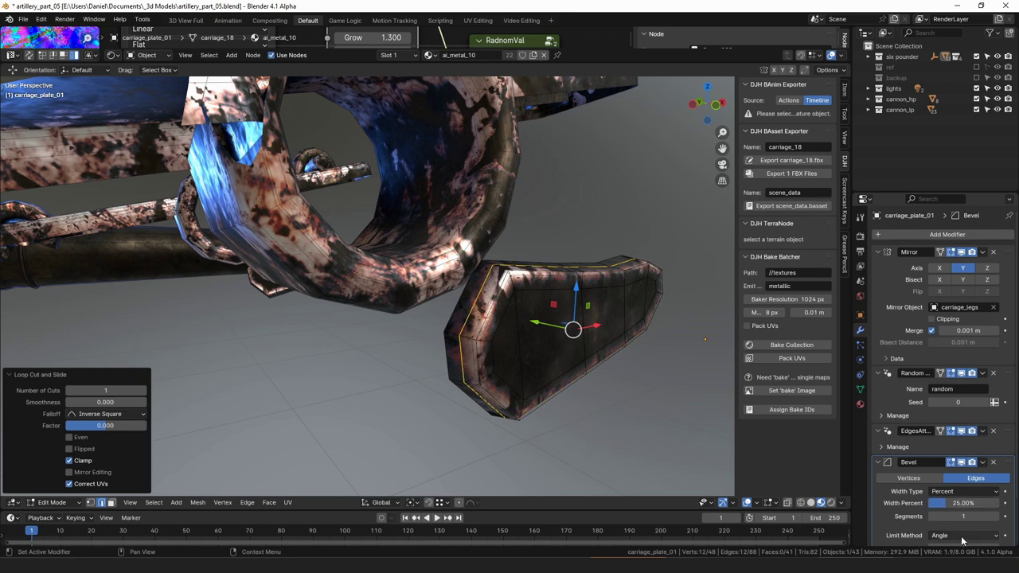
pyautogui.click(961, 538)
pyautogui.click(944, 488)
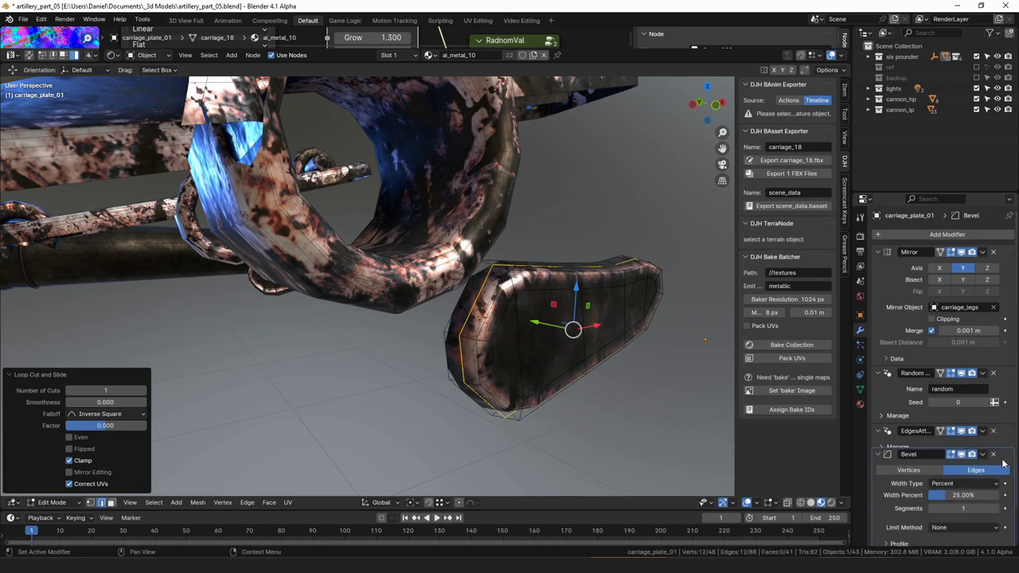
# Duplicate the tapered plate's Bevel modifier, leave mesh editing and hide the plate.
pyautogui.hotkey('shift', 'd')
pyautogui.press('Tab')
pyautogui.press('a')
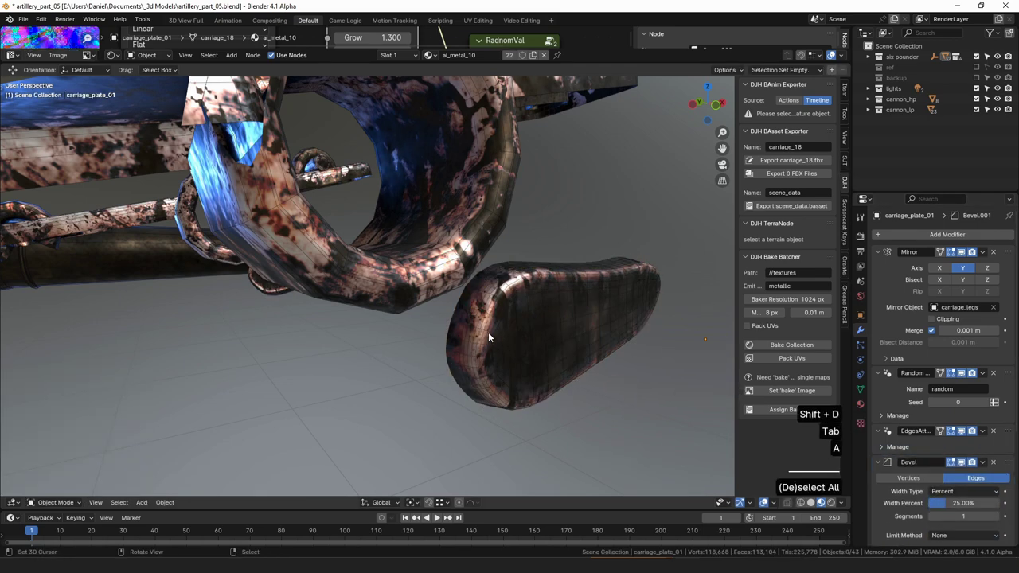
pyautogui.scroll(-6, 488, 332)
pyautogui.moveTo(488, 332); pyautogui.dragTo(471, 347, button='middle')
# Separate the linked ring geometry of the carriage latch into its own object.
pyautogui.rightClick(384, 306)
pyautogui.press('g')
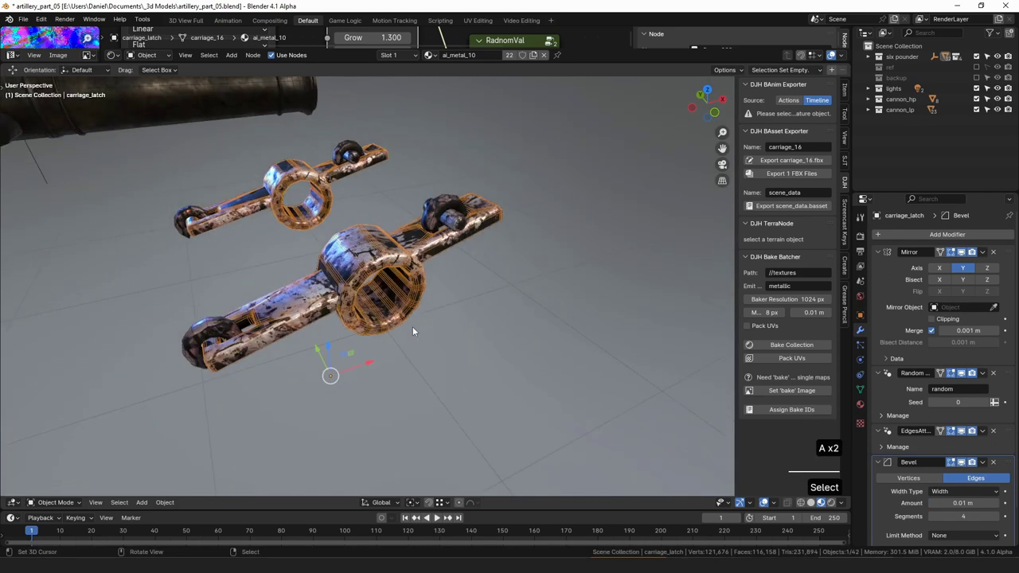
pyautogui.moveTo(412, 327); pyautogui.dragTo(437, 319, button='middle')
pyautogui.press('Tab')
pyautogui.press('1')
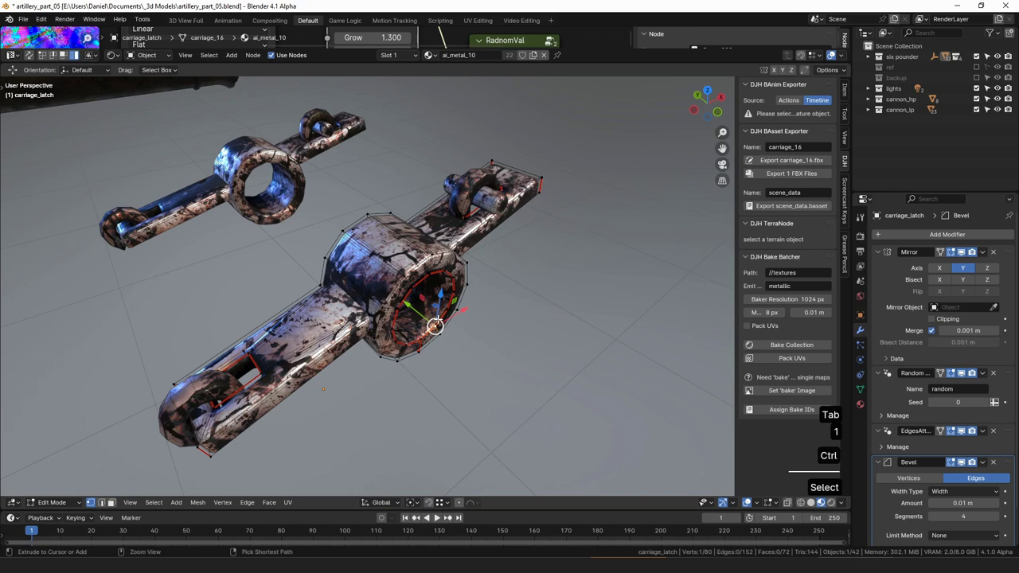
pyautogui.hotkey('ctrl', 'l')
pyautogui.press('p')
pyautogui.click(438, 319)
pyautogui.press('Tab')
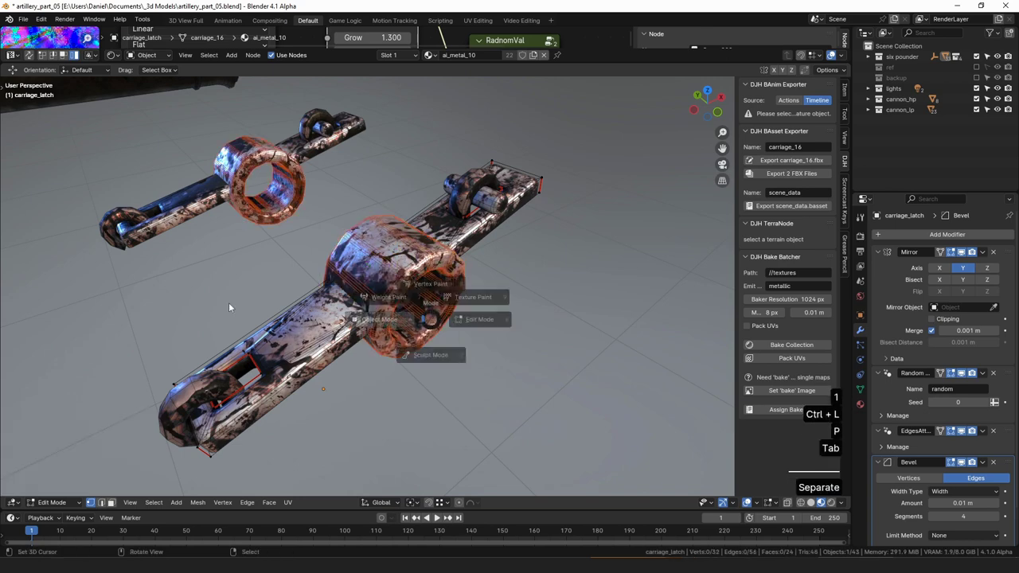
# Set the separated latch ring's Bevel modifier to Percent width type at 25% with one segment.
pyautogui.click(413, 278)
pyautogui.click(983, 494)
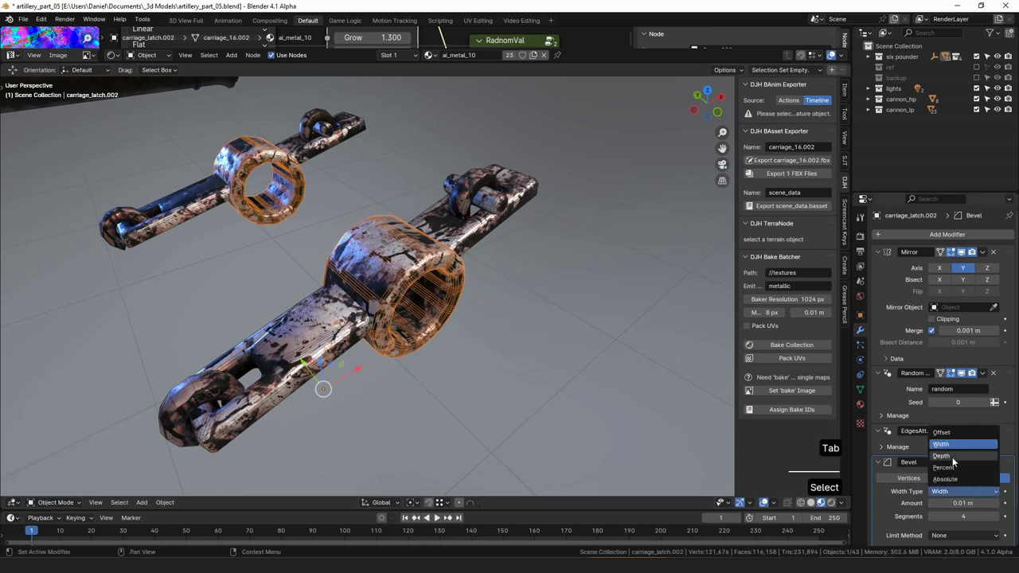
pyautogui.click(966, 468)
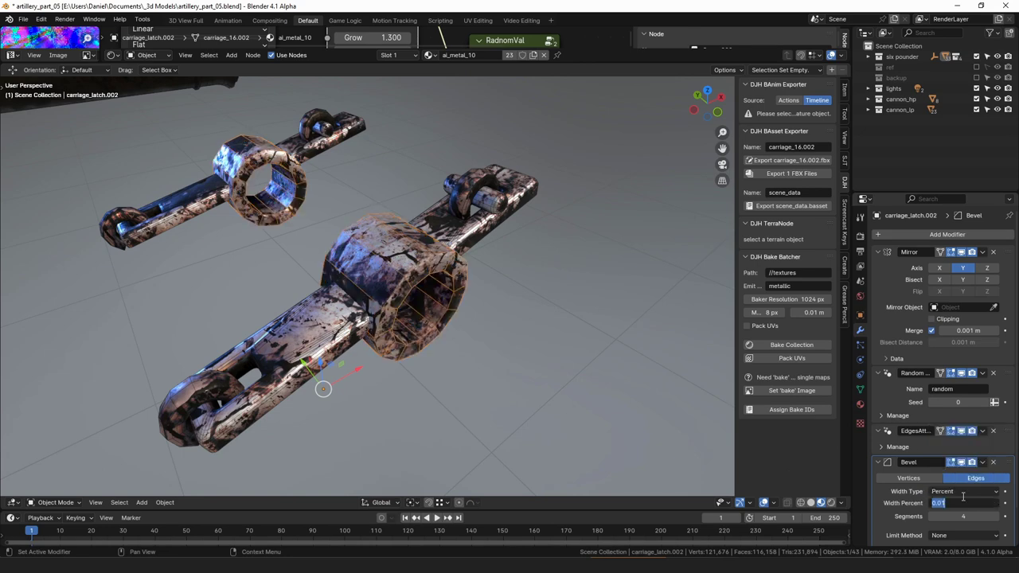
pyautogui.press('Return')
pyautogui.write('1')
pyautogui.press('Return')
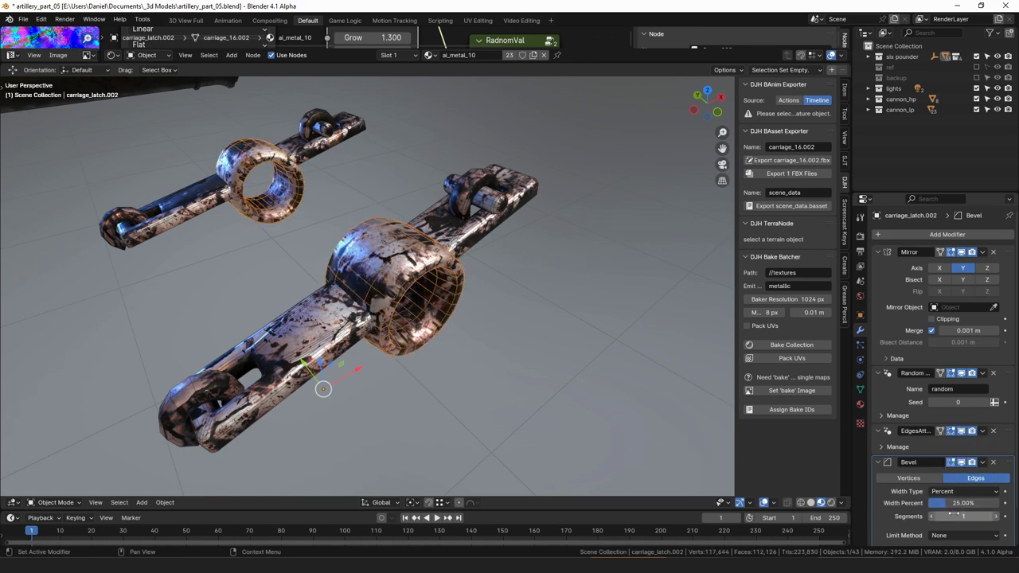
# Move the ring's Bevel above the edges attribute modifier, duplicate it, and place the copy below the edges attribute modifier.
pyautogui.moveTo(471, 372); pyautogui.dragTo(482, 380, button='middle')
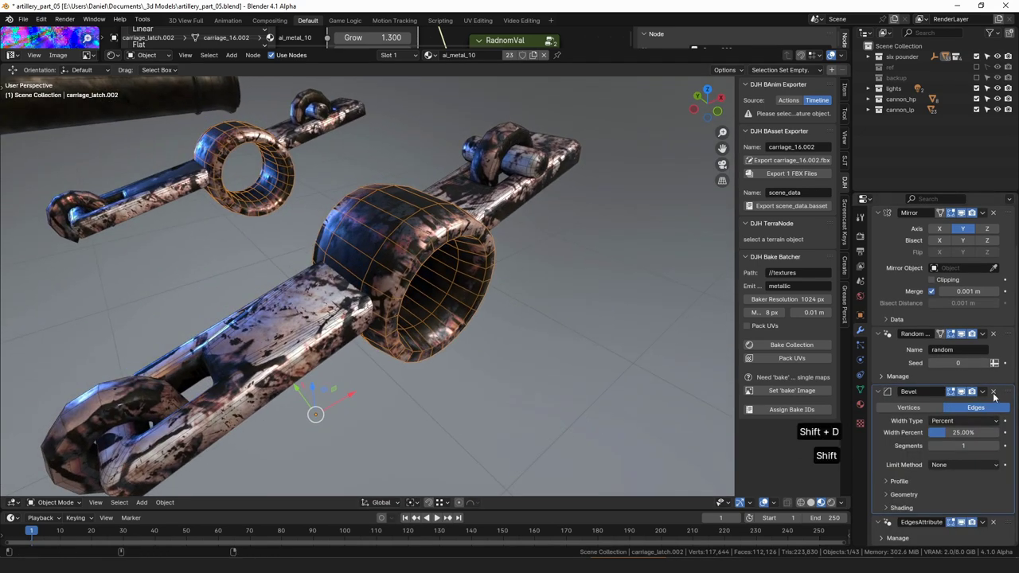
pyautogui.hotkey('shift', 'd')
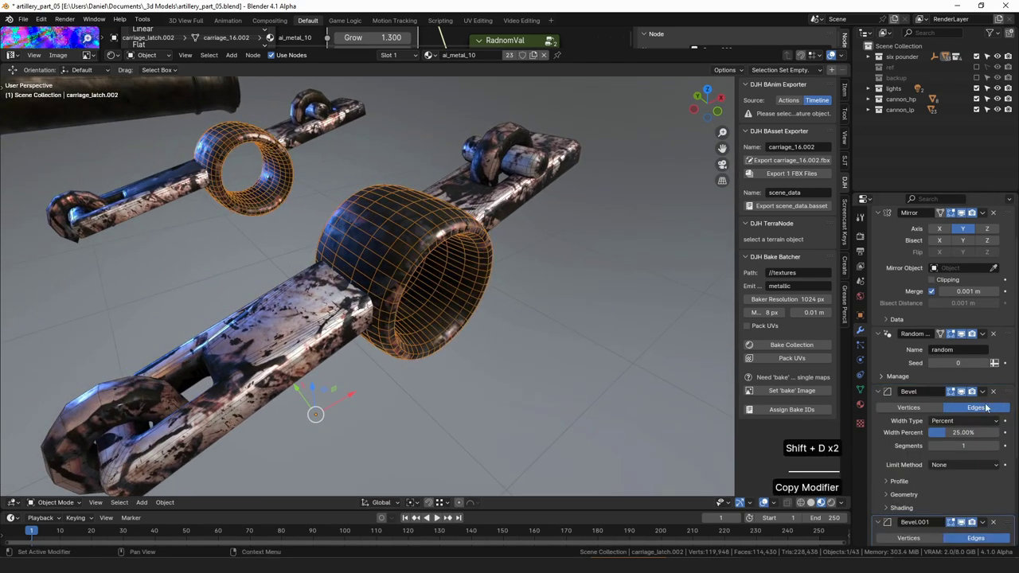
pyautogui.moveTo(1003, 392); pyautogui.dragTo(999, 426)
# Add an edge loop near each rim of the ring's outer surface, with slide factors of about 0.8 and -0.83.
pyautogui.moveTo(441, 234); pyautogui.dragTo(438, 280, button='middle')
pyautogui.scroll(2, 439, 279)
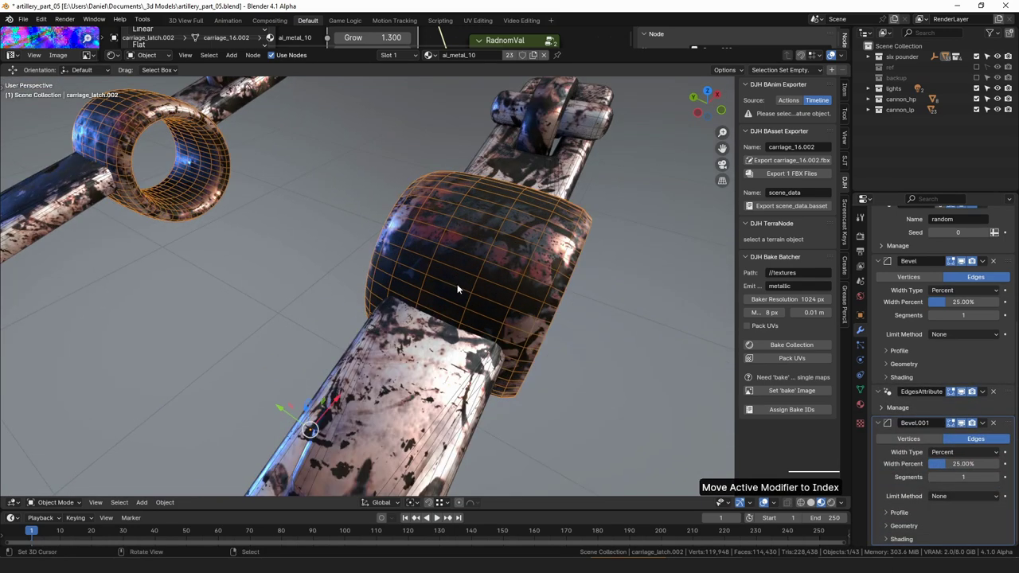
pyautogui.press('Tab')
pyautogui.click(502, 256)
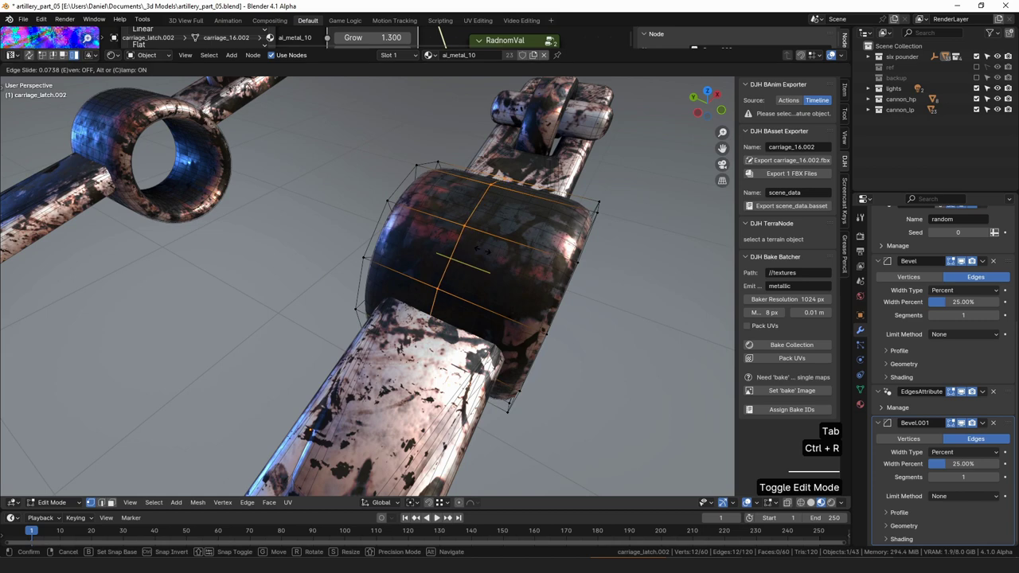
pyautogui.click(443, 225)
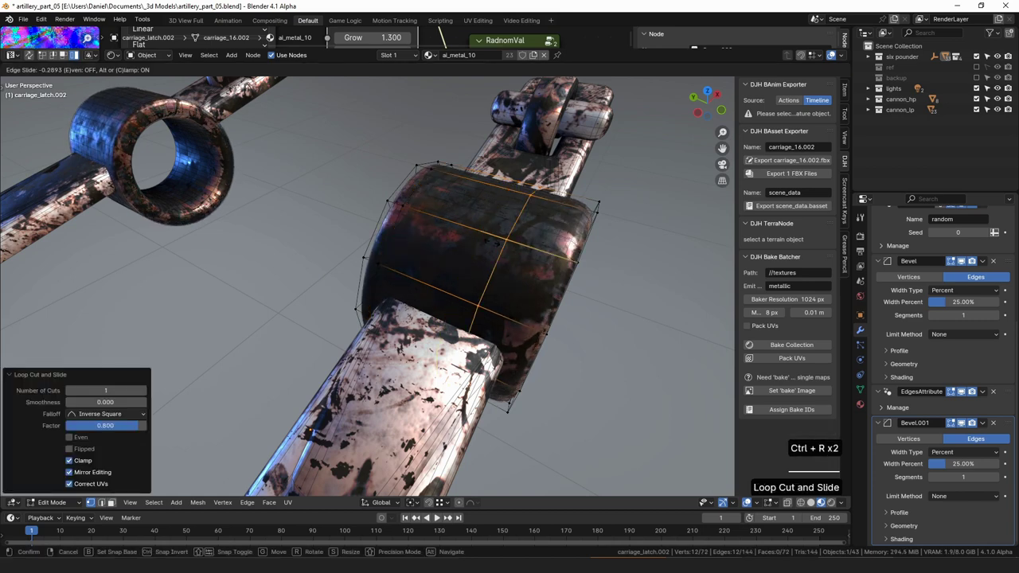
pyautogui.click(539, 303)
# Add a centred edge loop around the annular end face on both sides of the latch ring.
pyautogui.moveTo(538, 302); pyautogui.dragTo(435, 218, button='middle')
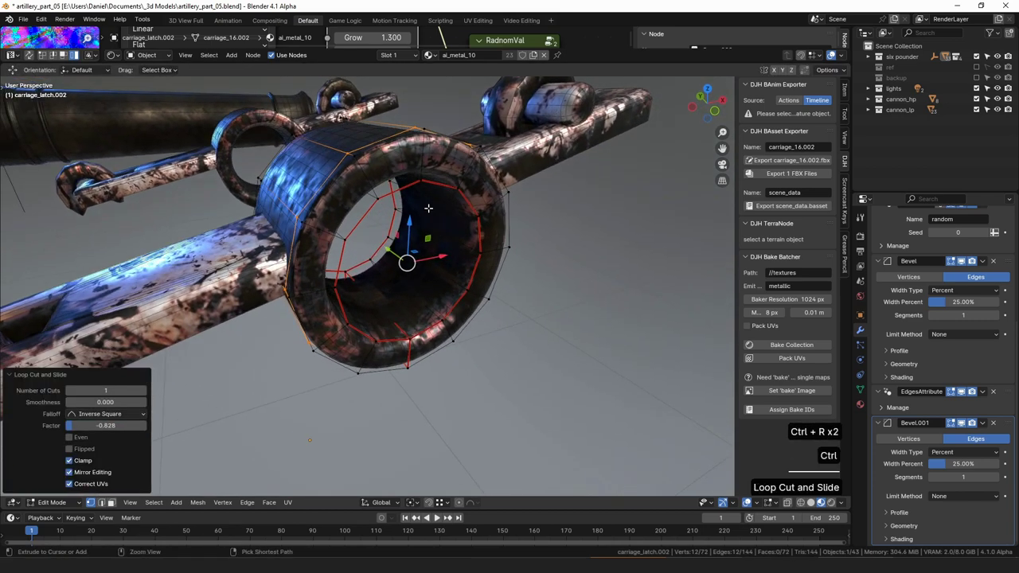
pyautogui.click(387, 165)
pyautogui.rightClick(387, 165)
pyautogui.moveTo(387, 166); pyautogui.dragTo(518, 201, button='middle')
pyautogui.hotkey('ctrl', 'r')
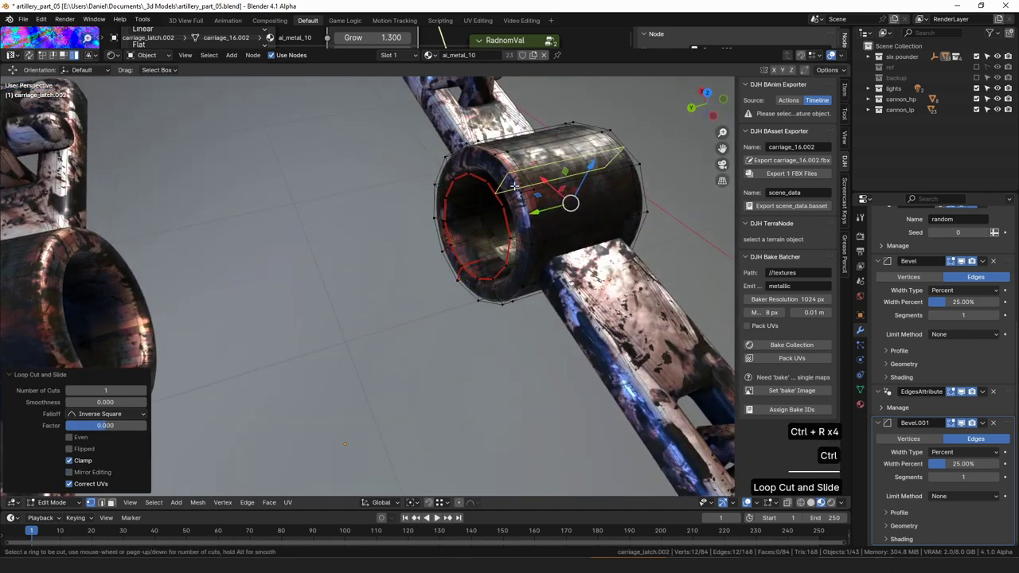
# Add an edge loop near each rim of the ring's inner surface and leave mesh editing.
pyautogui.hotkey('ctrl', 'r')
pyautogui.click(466, 215)
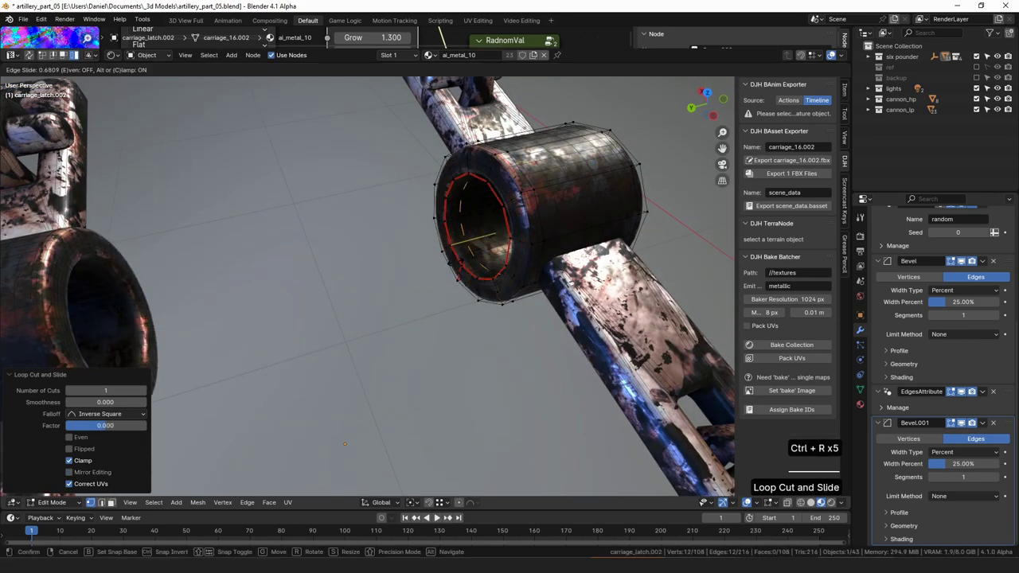
pyautogui.click(444, 265)
pyautogui.moveTo(444, 265); pyautogui.dragTo(351, 263, button='middle')
pyautogui.hotkey('ctrl', 'r')
pyautogui.click(487, 352)
pyautogui.click(520, 364)
pyautogui.press('Tab')
# Select the linked flat top faces around the slot on the near arm of the carriage latch.
pyautogui.scroll(-5, 451, 337)
pyautogui.moveTo(448, 337); pyautogui.dragTo(445, 358, button='middle')
pyautogui.press('a')
pyautogui.rightClick(355, 326)
pyautogui.keyDown('shift'); pyautogui.moveTo(429, 279); pyautogui.dragTo(370, 309, button='middle'); pyautogui.keyUp('shift')
pyautogui.scroll(4, 364, 323)
pyautogui.press('Tab')
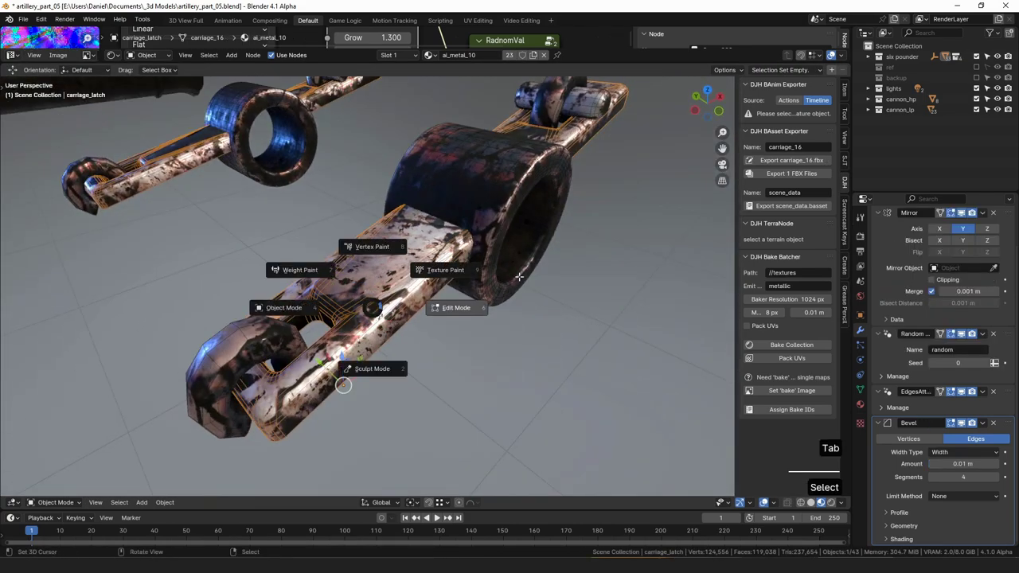
pyautogui.press('3')
pyautogui.click(368, 266)
pyautogui.hotkey('ctrl', 'shift', 'l')
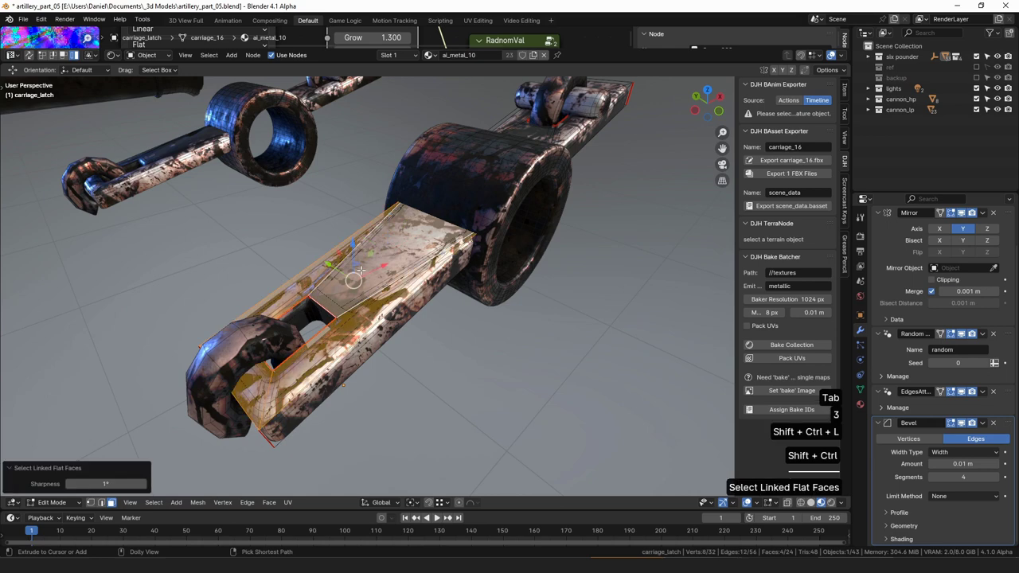
pyautogui.scroll(3, 361, 270)
pyautogui.press('i')
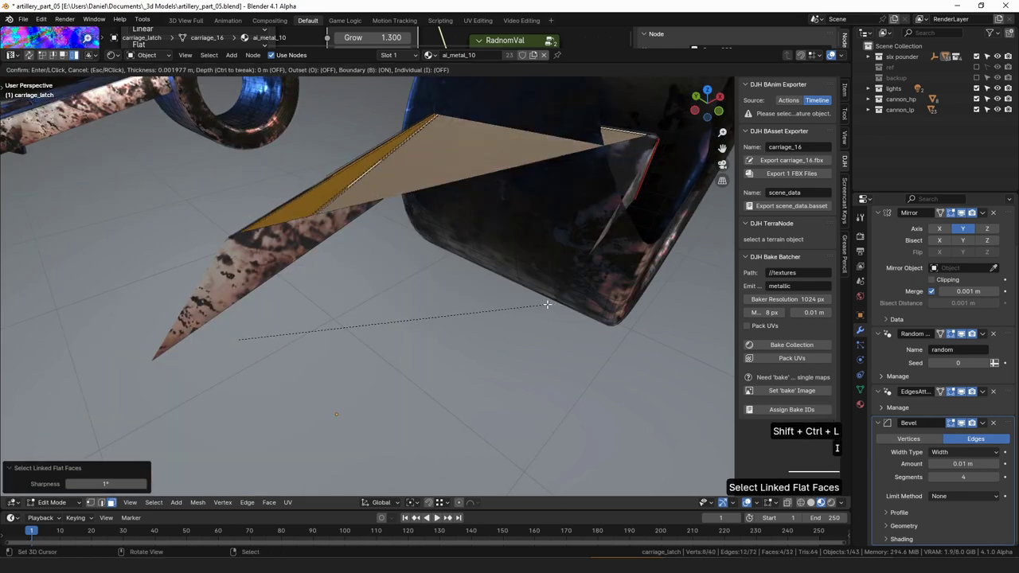
pyautogui.rightClick(542, 304)
pyautogui.scroll(-5, 546, 304)
pyautogui.scroll(2, 546, 306)
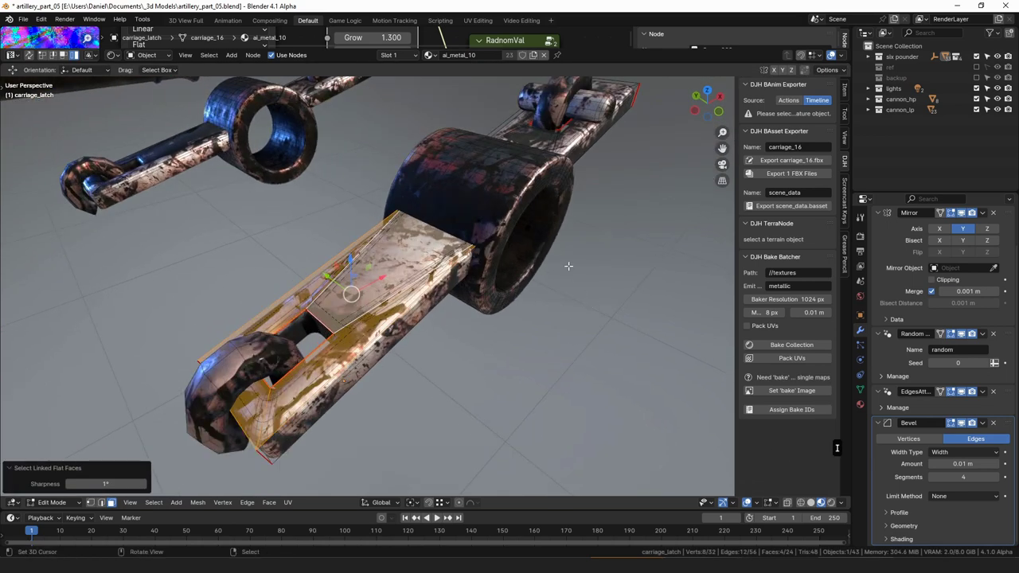
# Add the far arm's linked flat top faces to the selection and inset both regions by about 0.006 m.
pyautogui.keyDown('shift'); pyautogui.click(538, 129); pyautogui.keyUp('shift')
pyautogui.hotkey('ctrl', 'shift', 'l')
pyautogui.scroll(3, 517, 239)
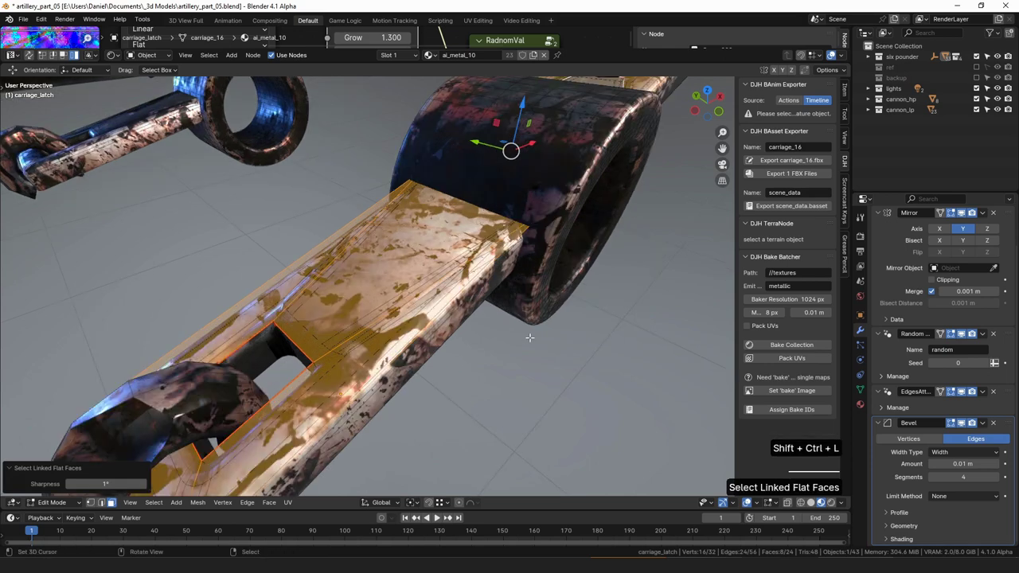
pyautogui.press('i')
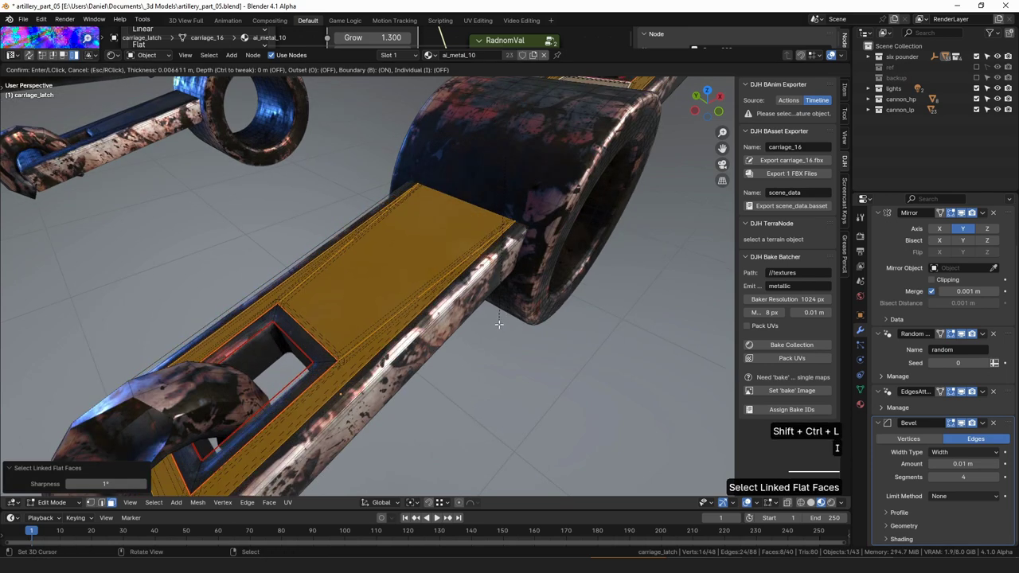
pyautogui.click(501, 327)
# Try adding centred edge loops along the side faces of the two latch arms.
pyautogui.scroll(-3, 502, 327)
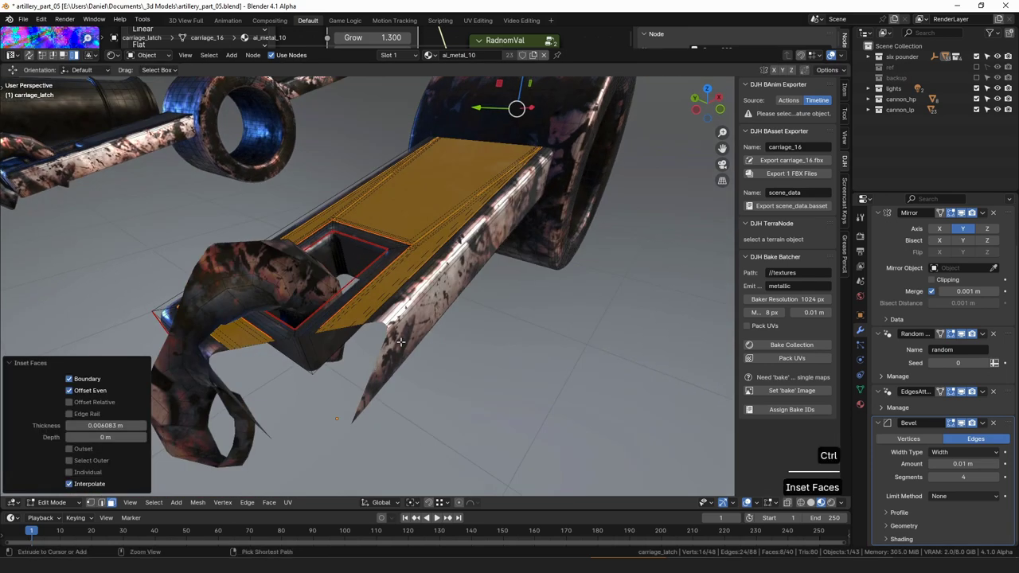
pyautogui.scroll(-3, 385, 338)
pyautogui.click(343, 322)
pyautogui.rightClick(346, 321)
pyautogui.moveTo(498, 275); pyautogui.dragTo(451, 275, button='middle')
pyautogui.click(606, 237)
pyautogui.rightClick(625, 244)
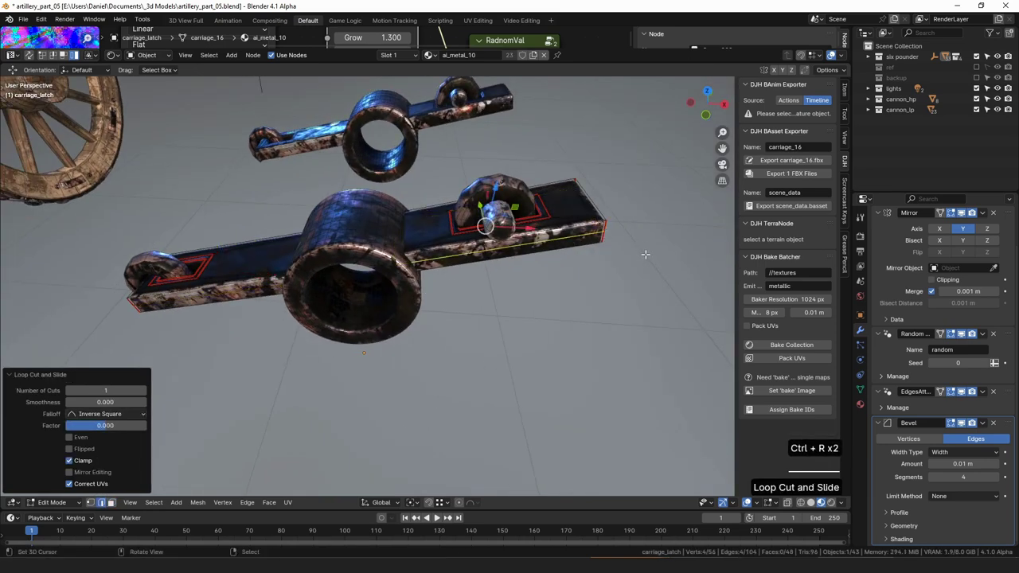
pyautogui.moveTo(646, 252); pyautogui.dragTo(625, 256, button='middle')
pyautogui.hotkey('ctrl', 'z')
pyautogui.hotkey('ctrl', 'z')
# Select the side face loops along both carriage latch arms and inset them individually by about 0.0075 m.
pyautogui.press('3')
pyautogui.click(203, 290)
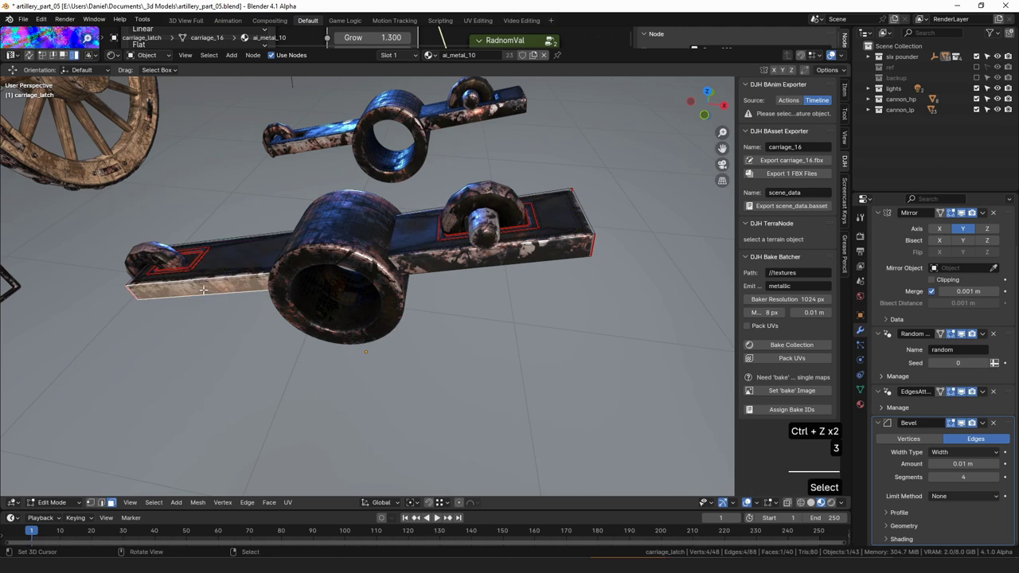
pyautogui.keyDown('alt'); pyautogui.click(594, 247); pyautogui.keyUp('alt')
pyautogui.keyDown('alt'); pyautogui.keyDown('shift'); pyautogui.click(122, 296); pyautogui.keyUp('shift'); pyautogui.keyUp('alt')
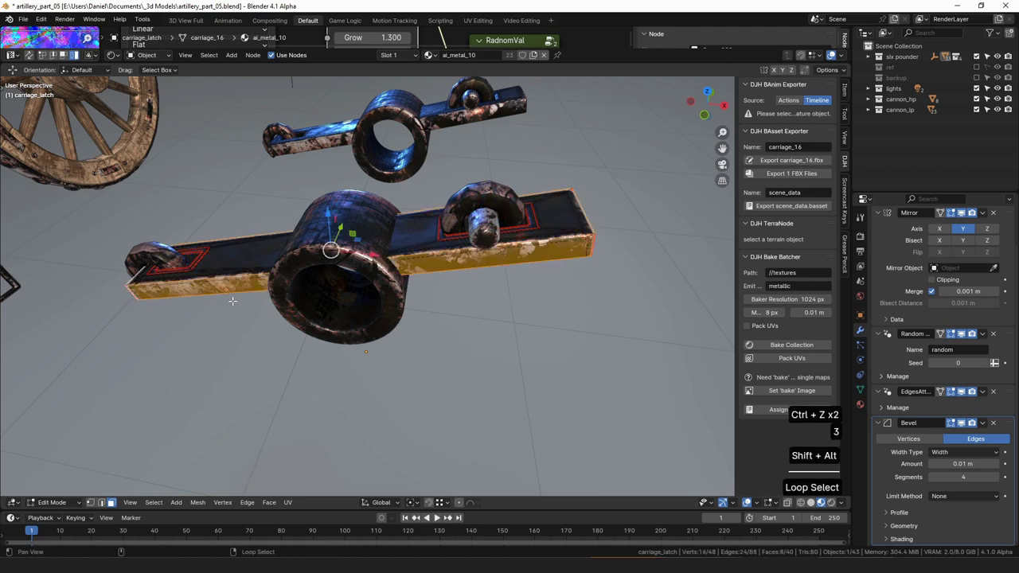
pyautogui.press('i')
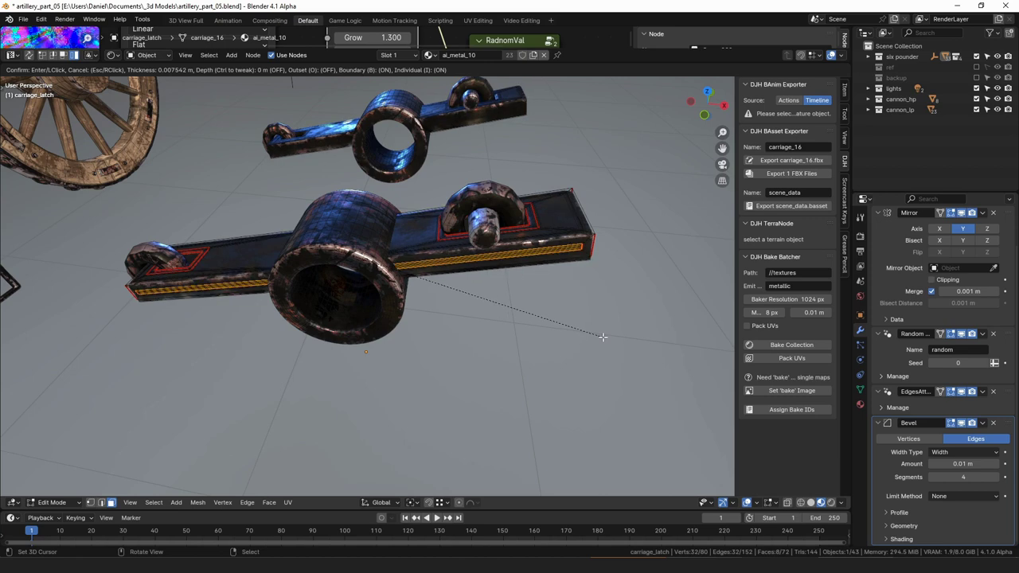
pyautogui.click(602, 337)
# Set the latch hardware's bevel width type to Percent at 25%, then duplicate the bevel and set the copy's limit method to None.
pyautogui.moveTo(602, 338); pyautogui.dragTo(545, 254, button='middle')
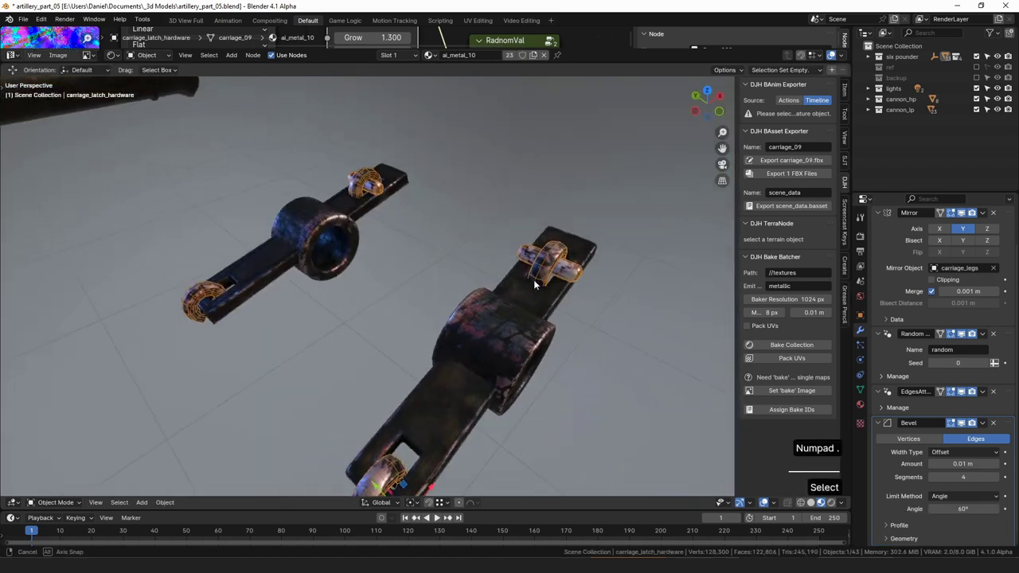
pyautogui.click(940, 451)
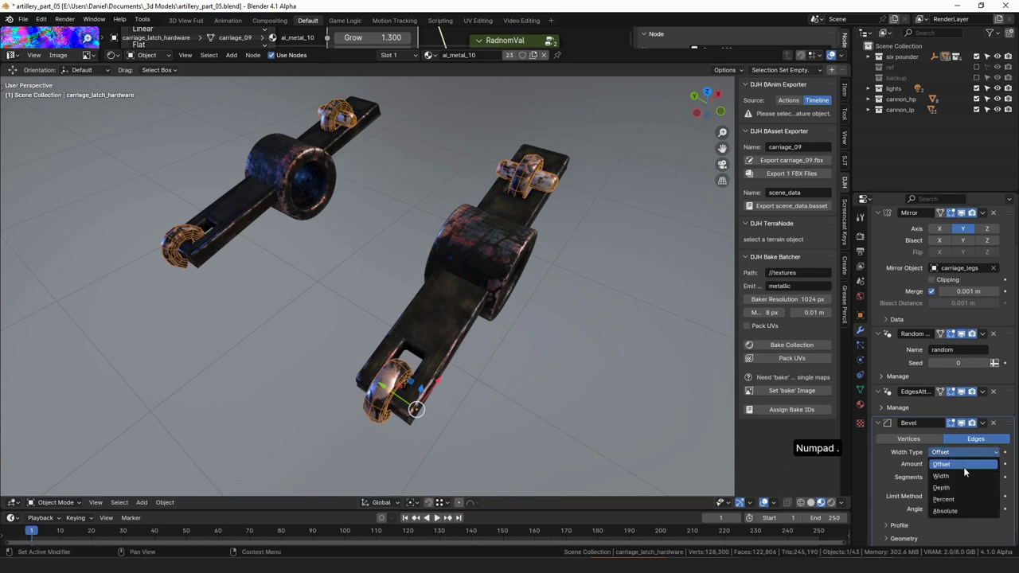
pyautogui.click(959, 499)
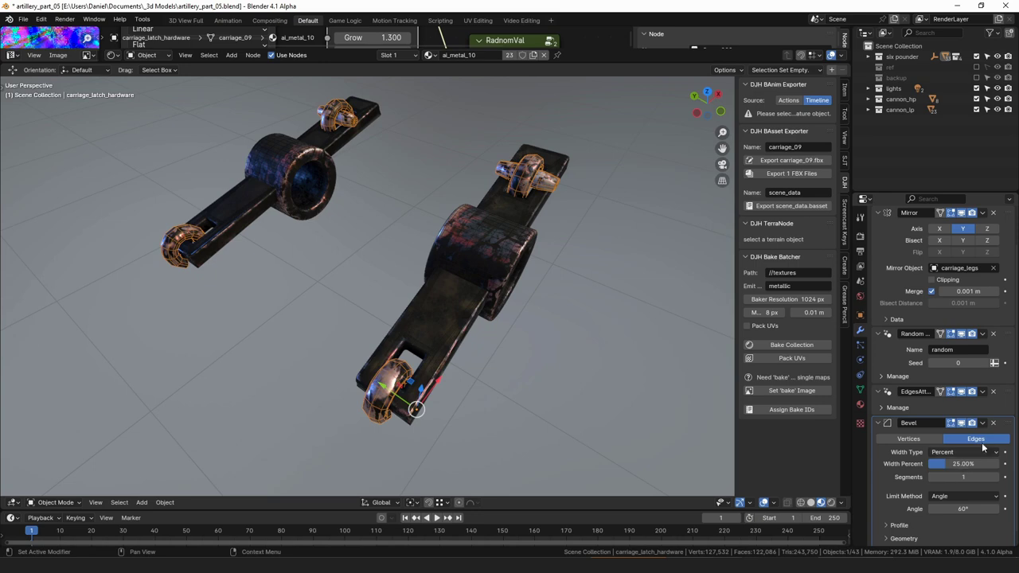
pyautogui.hotkey('shift', 'd')
pyautogui.scroll(5, 477, 380)
pyautogui.moveTo(437, 382); pyautogui.dragTo(416, 328, button='middle')
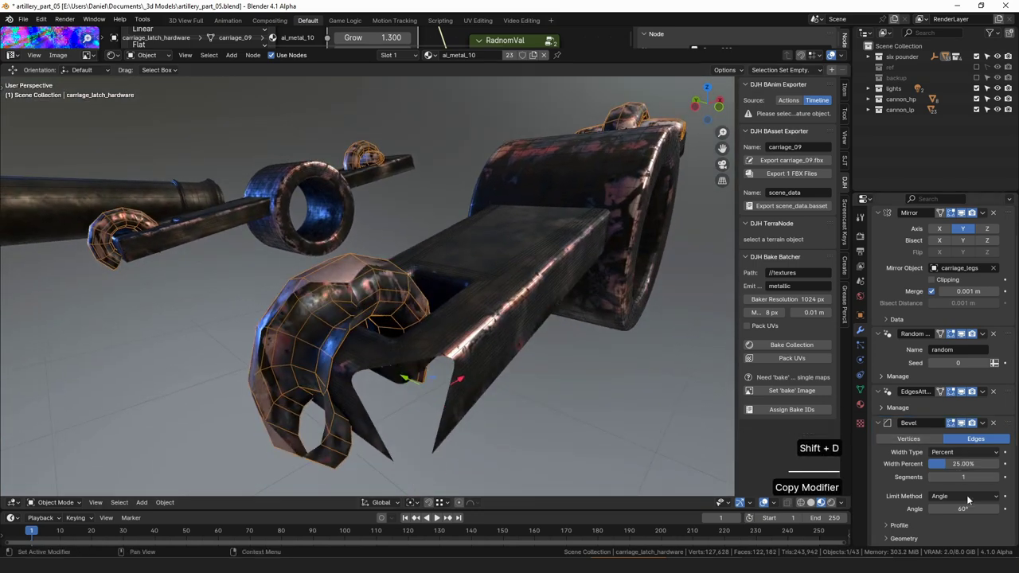
pyautogui.hotkey('shift', 'd')
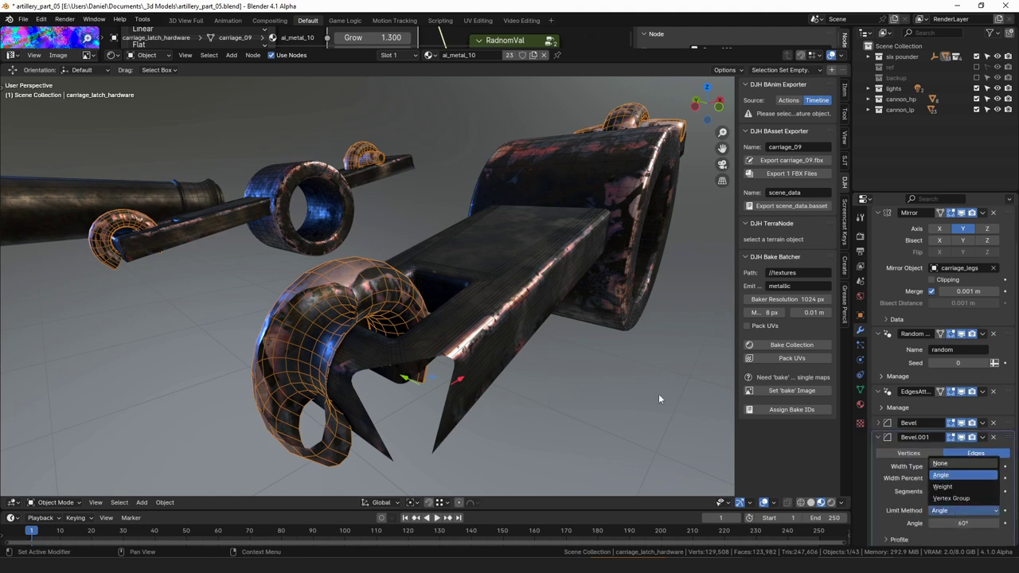
# Add an edge loop close to each end of the cross pin on the latch hardware.
pyautogui.scroll(-5, 481, 349)
pyautogui.moveTo(482, 349); pyautogui.dragTo(398, 318, button='middle')
pyautogui.keyDown('shift'); pyautogui.moveTo(398, 319); pyautogui.dragTo(528, 316, button='middle'); pyautogui.keyUp('shift')
pyautogui.press('Tab')
pyautogui.hotkey('ctrl', 'r')
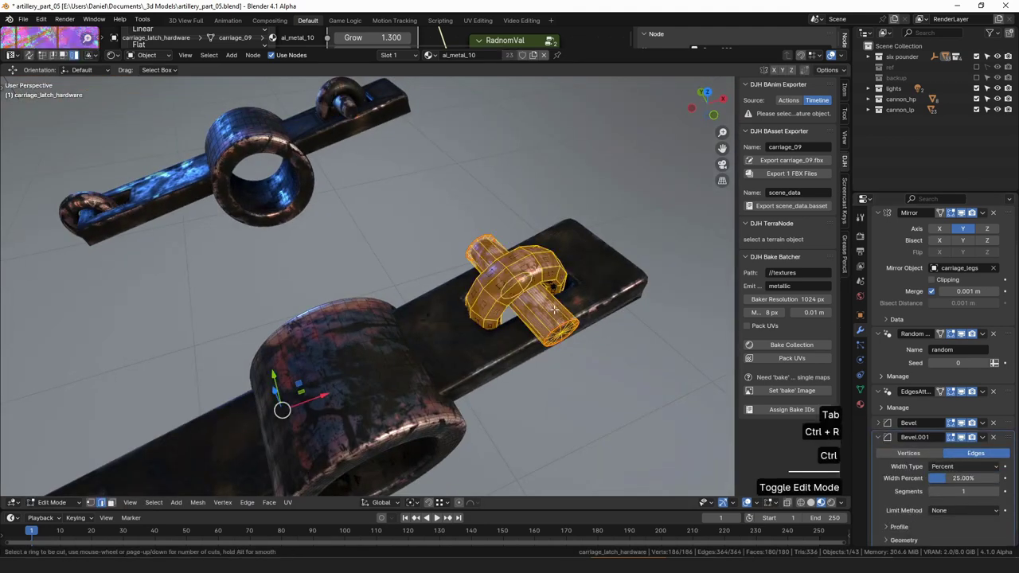
pyautogui.click(554, 310)
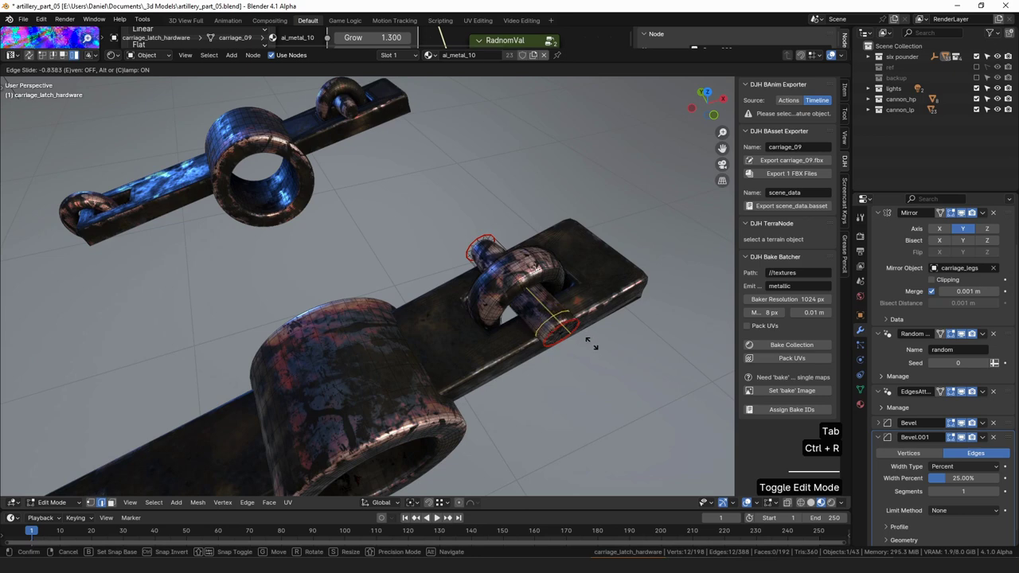
pyautogui.click(591, 343)
pyautogui.moveTo(591, 343); pyautogui.dragTo(549, 308, button='middle')
pyautogui.click(549, 310)
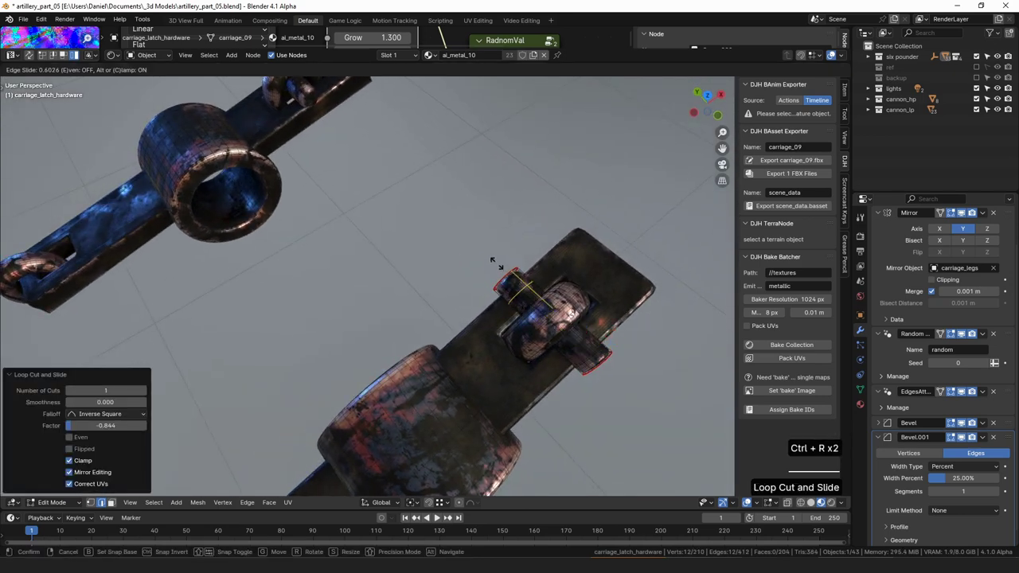
pyautogui.click(491, 253)
pyautogui.moveTo(617, 347); pyautogui.dragTo(585, 317, button='middle')
# Select the pin's end cap faces and inset them by about 0.003 m, leaving mesh editing when finished.
pyautogui.press('1')
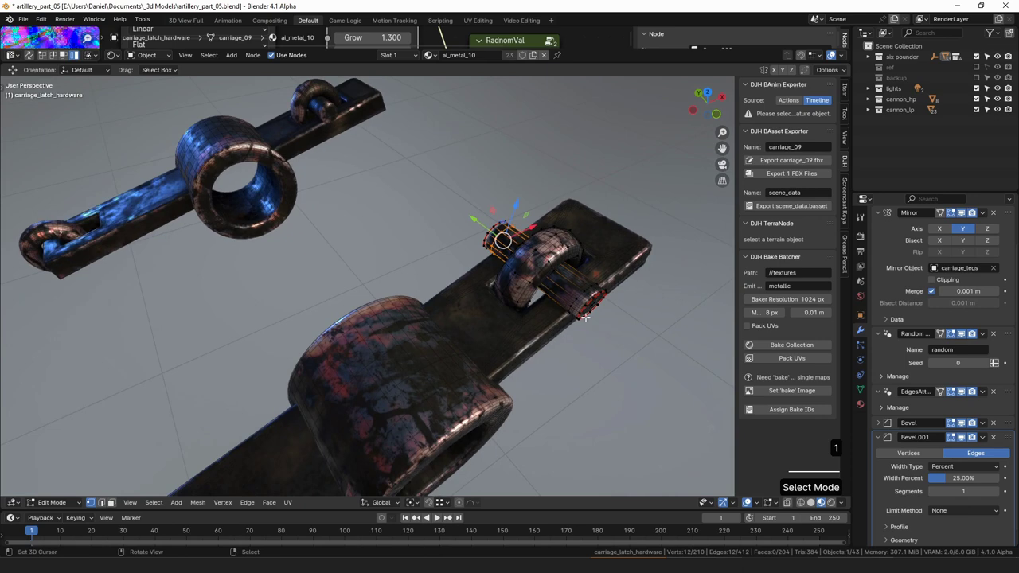
pyautogui.moveTo(533, 298); pyautogui.dragTo(476, 197, button='middle')
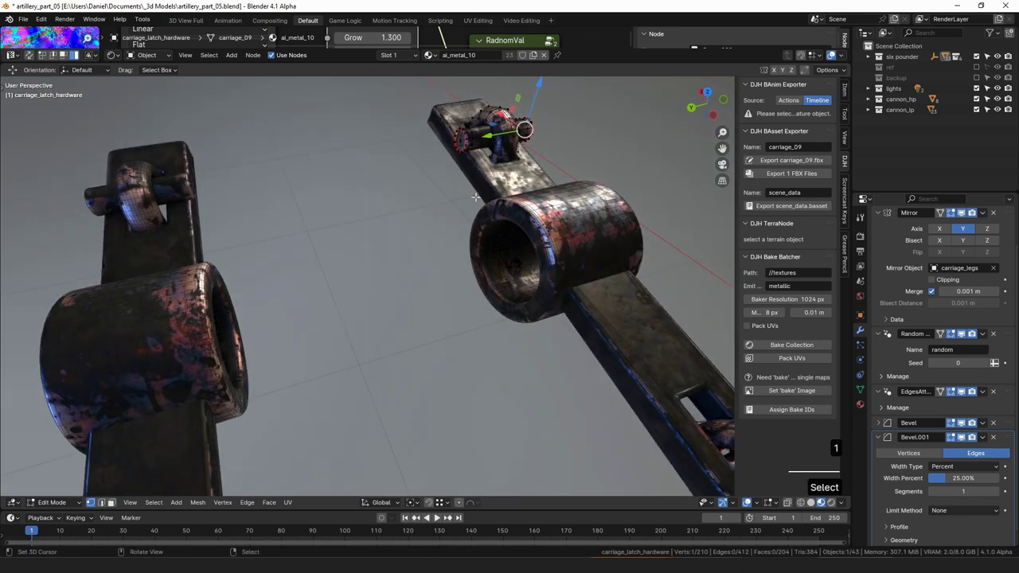
pyautogui.press('ctrl+KP_Add')
pyautogui.keyDown('shift'); pyautogui.moveTo(493, 139); pyautogui.dragTo(366, 255, button='middle'); pyautogui.keyUp('shift')
pyautogui.scroll(3, 434, 275)
pyautogui.moveTo(443, 277); pyautogui.dragTo(587, 259, button='middle')
pyautogui.scroll(3, 589, 258)
pyautogui.press('i')
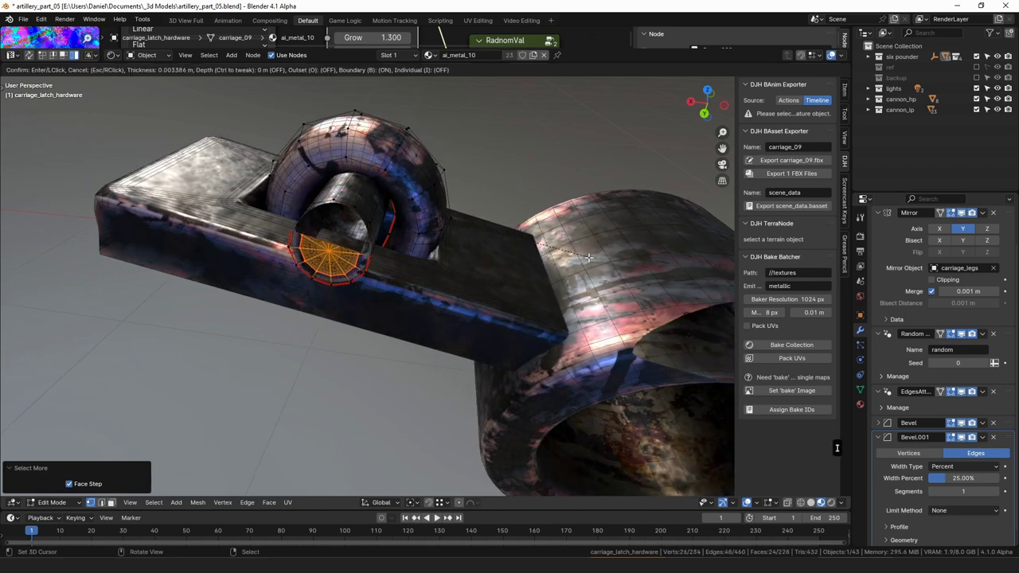
pyautogui.press('Tab')
# Reveal all hidden objects and hide the parts crowding the carriage legs and bands.
pyautogui.press('a')
pyautogui.moveTo(350, 257); pyautogui.dragTo(410, 208, button='middle')
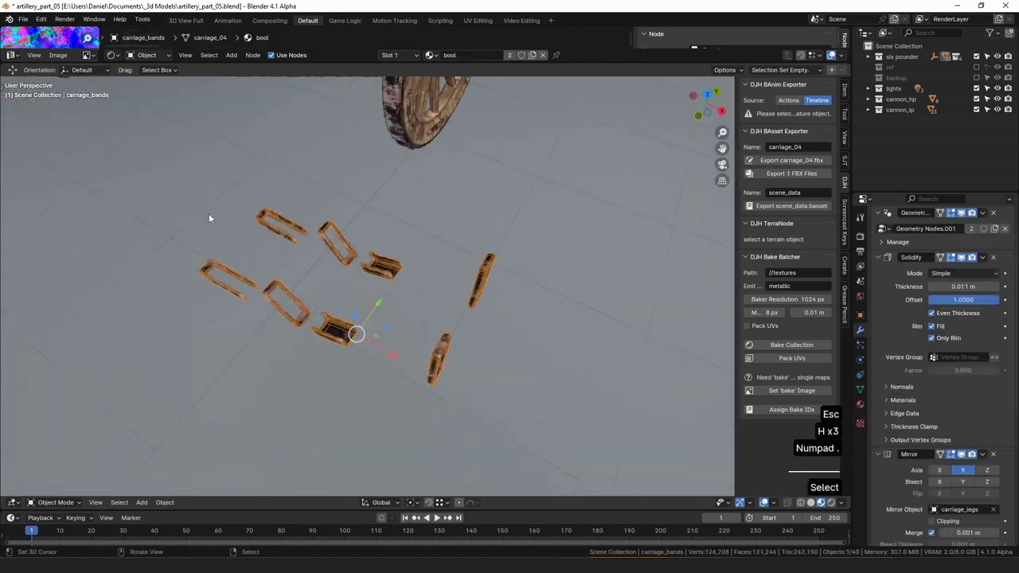
pyautogui.moveTo(208, 213); pyautogui.dragTo(494, 309, button='middle')
pyautogui.scroll(-4, 461, 308)
pyautogui.press('a')
pyautogui.hotkey('alt', 'h')
pyautogui.scroll(4, 457, 283)
pyautogui.press('b')
pyautogui.scroll(2, 494, 308)
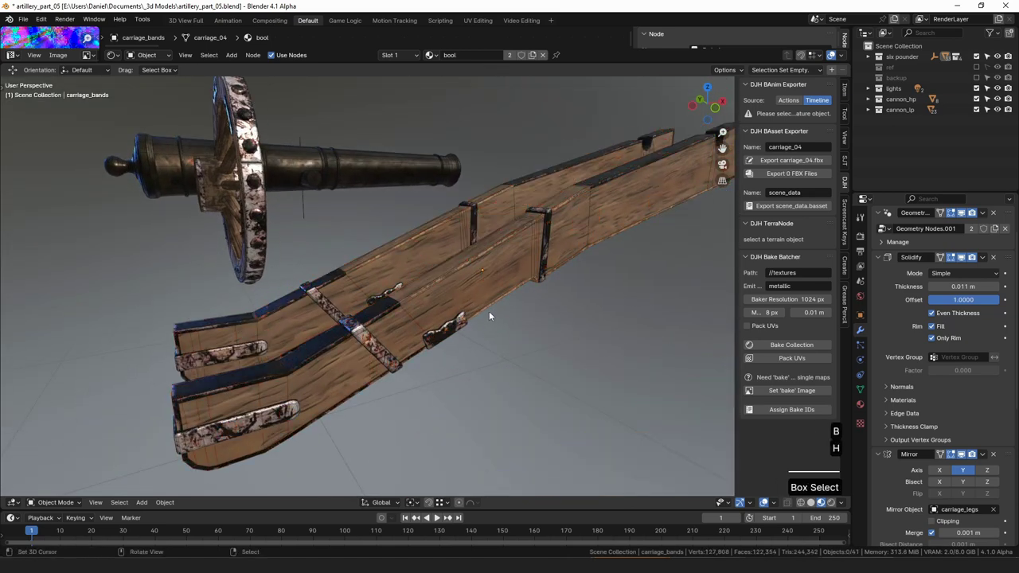
pyautogui.press('h')
# Turn off the viewport display of the carriage legs' bevel, edge attribute and random attribute modifiers.
pyautogui.click(499, 317)
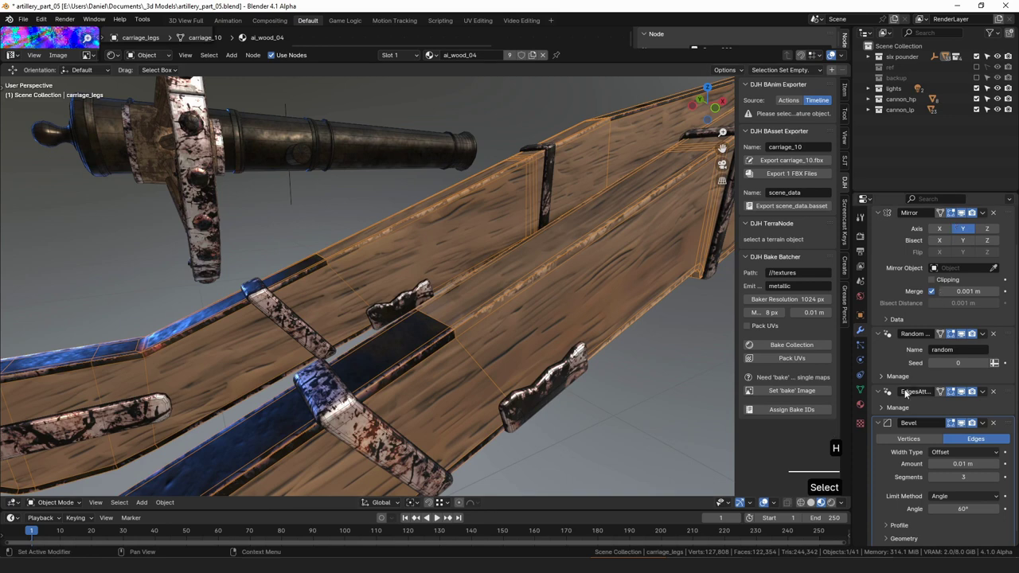
pyautogui.click(879, 424)
pyautogui.click(961, 463)
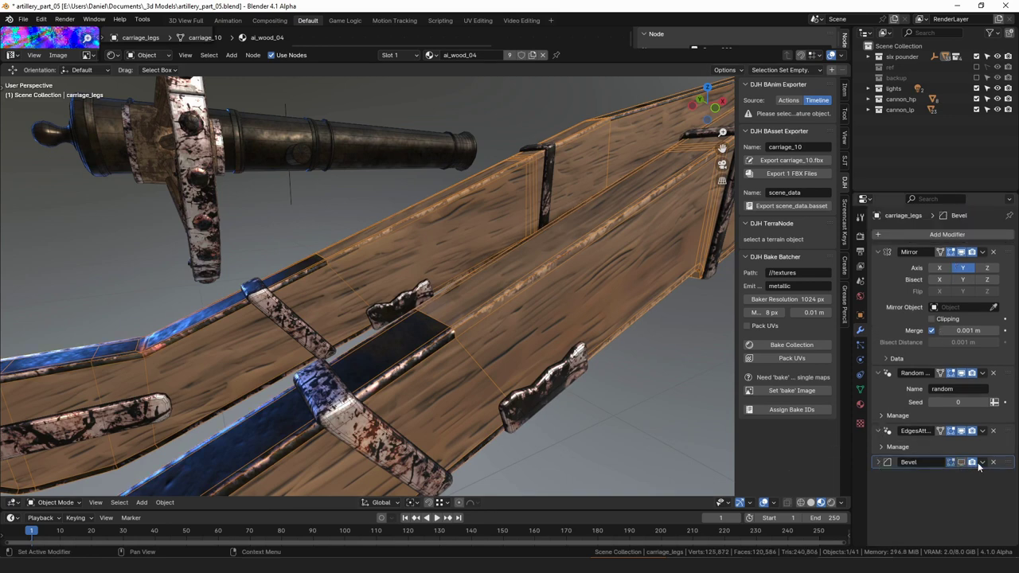
pyautogui.click(960, 430)
pyautogui.click(960, 373)
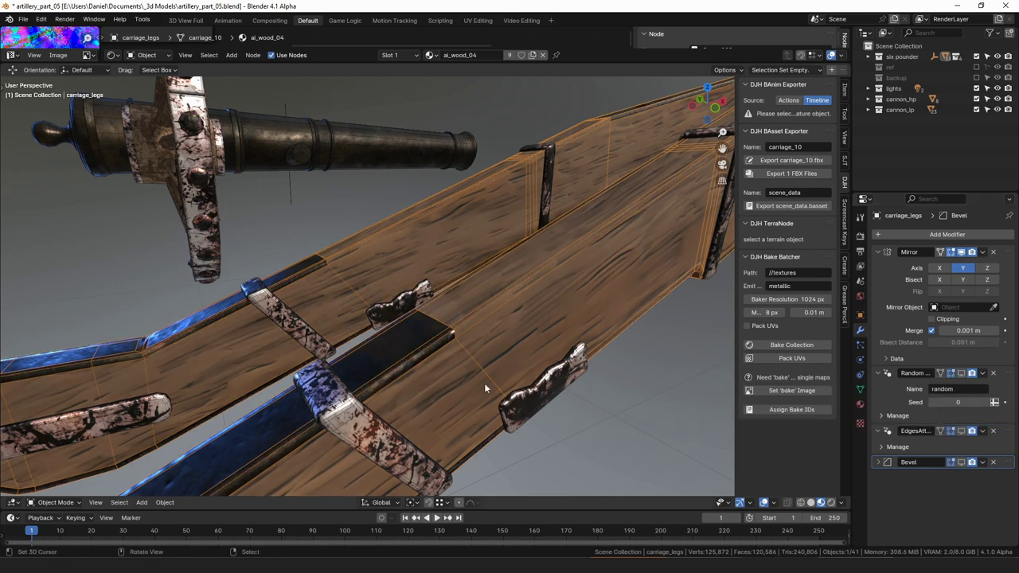
# Select the carriage bands and apply their Geometry Nodes modifier.
pyautogui.scroll(-3, 484, 382)
pyautogui.click(358, 341)
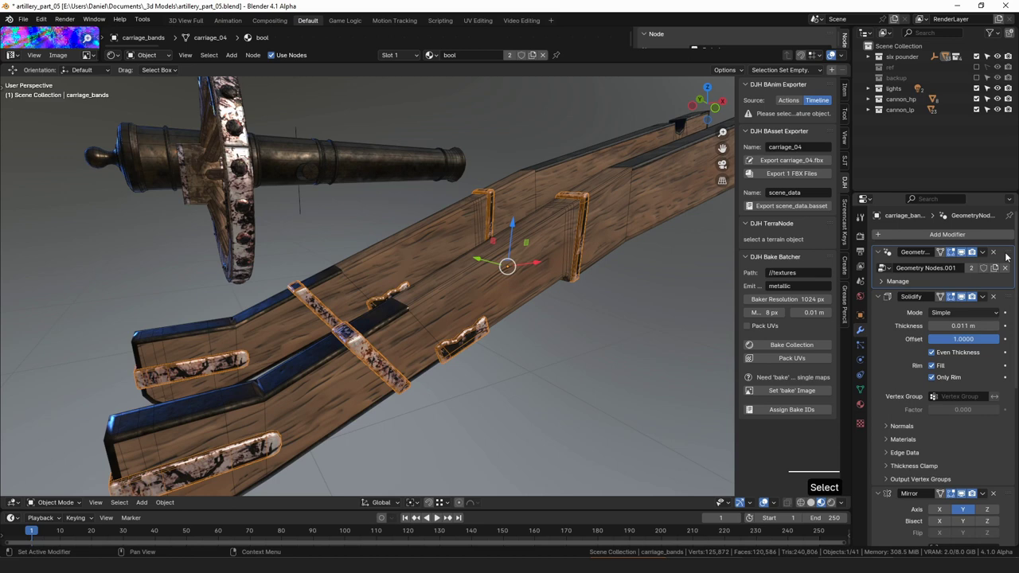
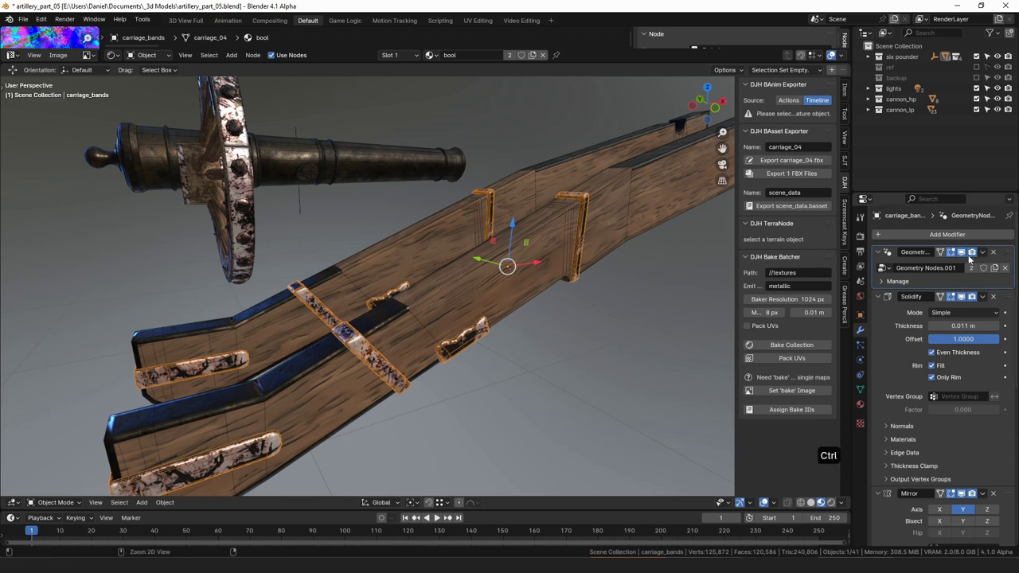
pyautogui.hotkey('ctrl', 'a')
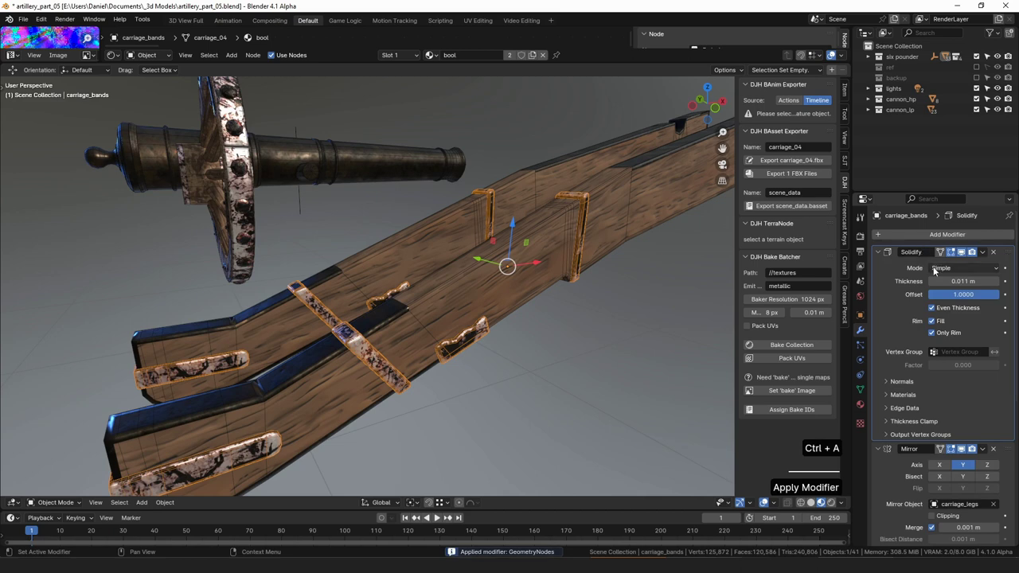
# Turn the viewport display of the carriage legs' modifiers back on and hide the legs.
pyautogui.click(489, 318)
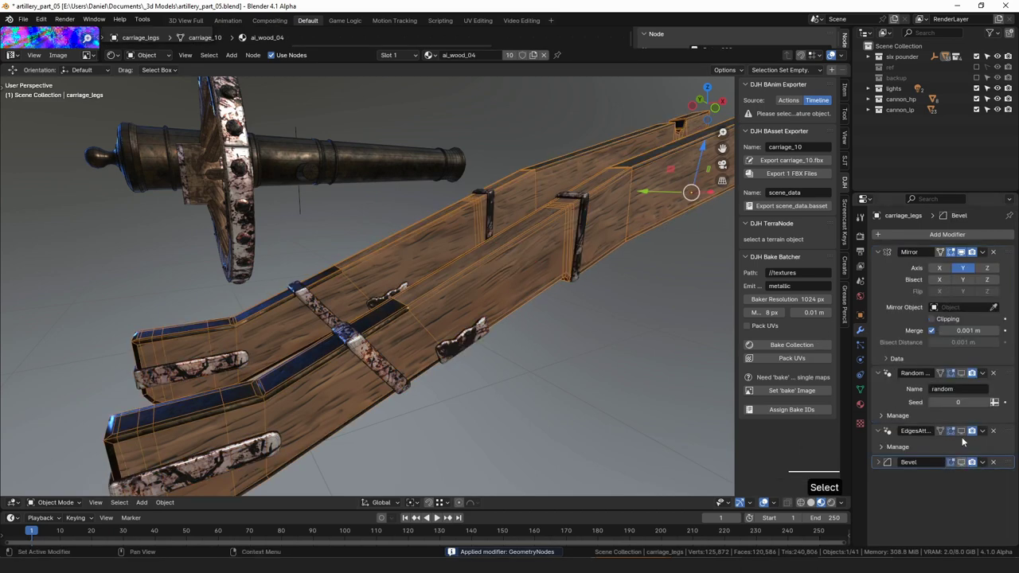
pyautogui.click(960, 374)
pyautogui.press('h')
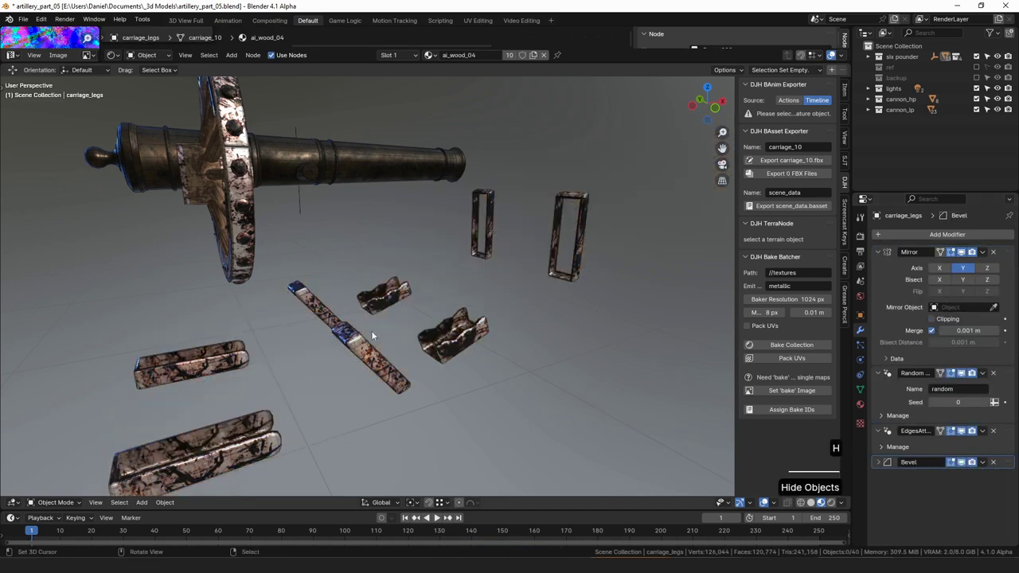
# Select the carriage bands and apply their Solidify modifier.
pyautogui.rightClick(436, 348)
pyautogui.moveTo(514, 347); pyautogui.dragTo(433, 254, button='middle')
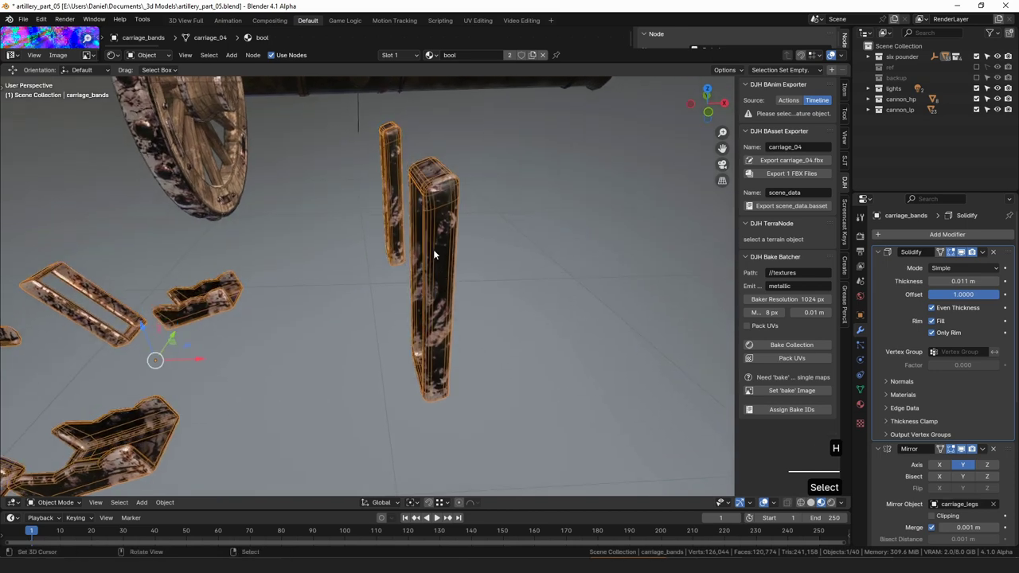
pyautogui.moveTo(434, 254); pyautogui.dragTo(476, 223, button='middle')
pyautogui.moveTo(476, 222)
pyautogui.keyDown('shift'); pyautogui.mouseDown(button='middle')
pyautogui.moveTo(423, 263)
pyautogui.moveTo(499, 243)
pyautogui.moveTo(516, 266)
pyautogui.moveTo(472, 261)
pyautogui.moveTo(462, 233)
pyautogui.moveTo(473, 226)
pyautogui.mouseUp(button='middle'); pyautogui.keyUp('shift')
pyautogui.scroll(3, 398, 258)
pyautogui.press('Tab')
pyautogui.scroll(-4, 446, 273)
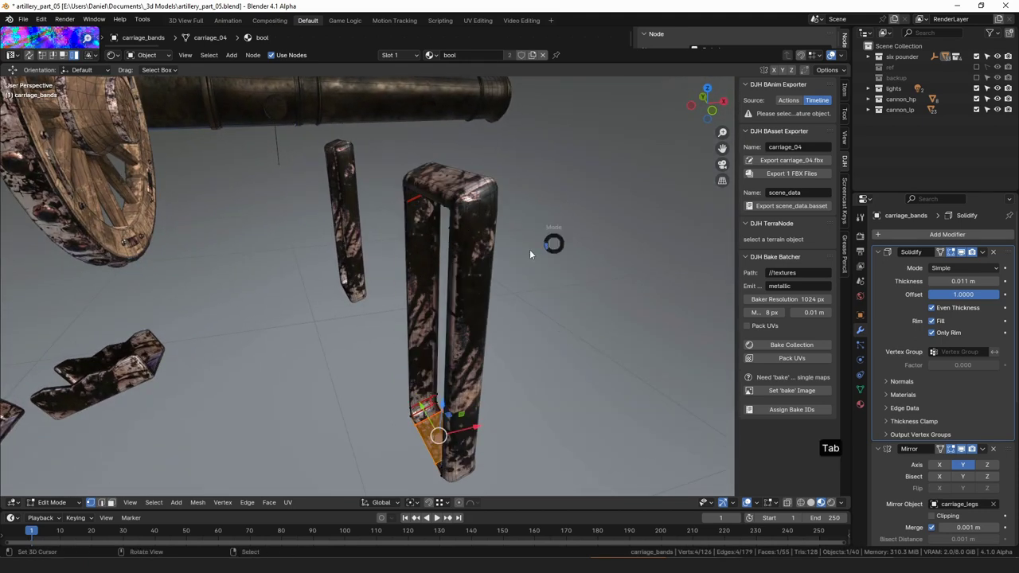
pyautogui.press('Tab')
pyautogui.hotkey('ctrl', 'a')
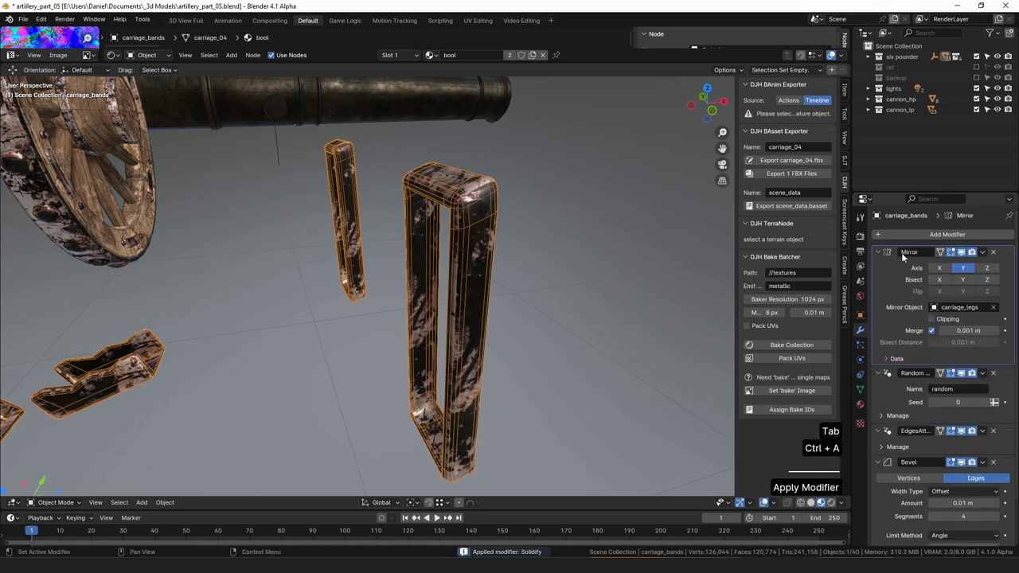
# Add two edge loops running around the outer surface of the tall rectangular carriage band.
pyautogui.press('Tab')
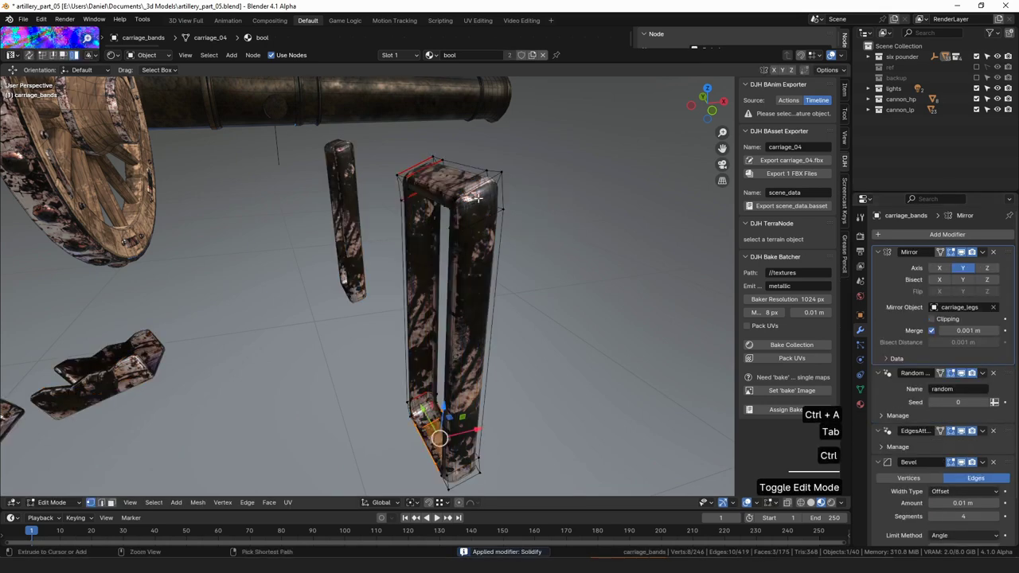
pyautogui.hotkey('ctrl', 'r')
pyautogui.hotkey('ctrl', 'r')
pyautogui.hotkey('ctrl', 'r')
pyautogui.click(486, 192)
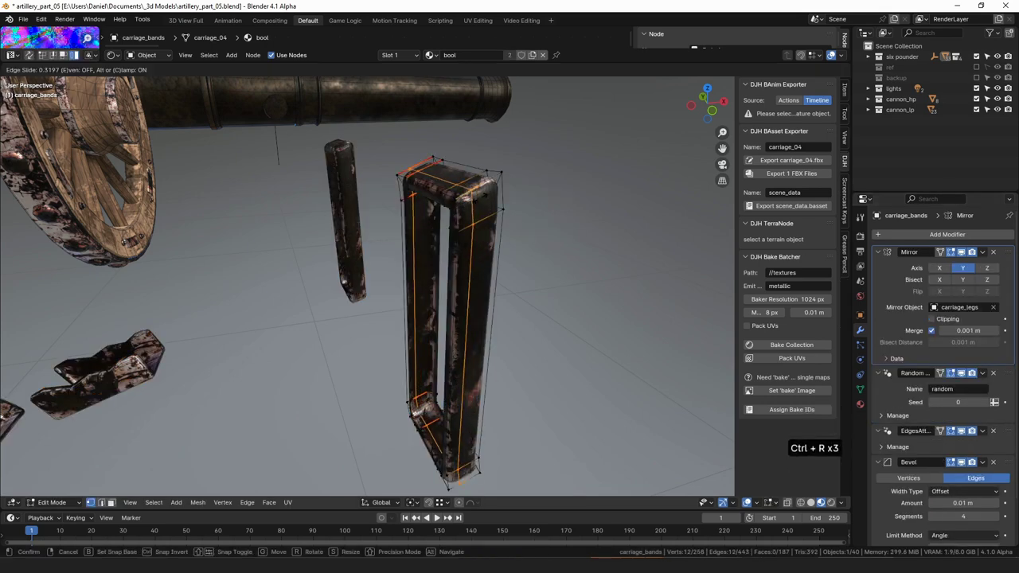
pyautogui.click(477, 193)
pyautogui.hotkey('ctrl', 'r')
pyautogui.click(476, 192)
pyautogui.rightClick(482, 193)
# Add two lengthwise edge loops around the outer surface of the slanted carriage band.
pyautogui.scroll(-4, 486, 213)
pyautogui.keyDown('shift'); pyautogui.moveTo(473, 321); pyautogui.dragTo(436, 298, button='middle'); pyautogui.keyUp('shift')
pyautogui.moveTo(436, 297); pyautogui.dragTo(455, 274, button='middle')
pyautogui.moveTo(364, 305); pyautogui.dragTo(308, 295, button='middle')
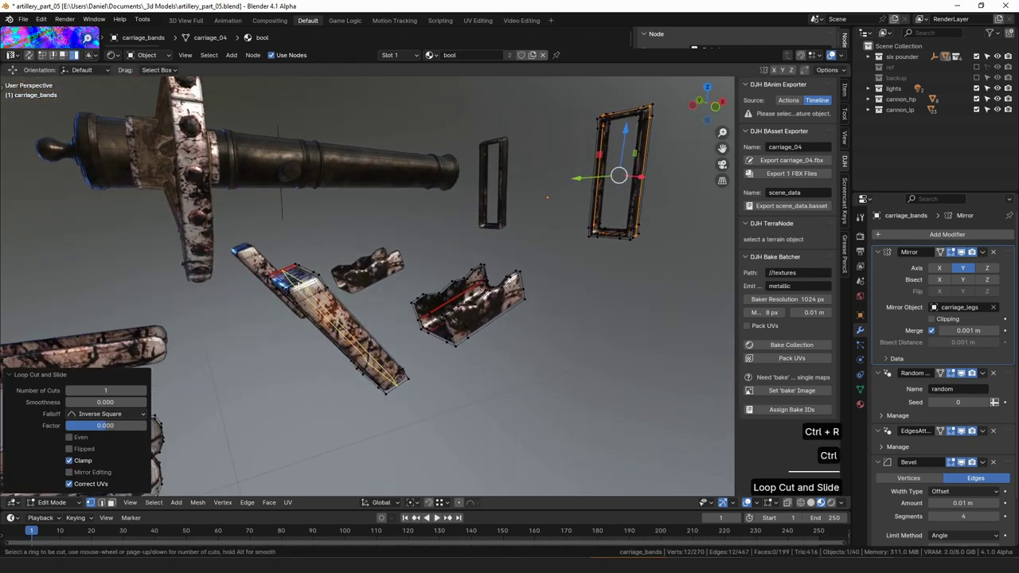
pyautogui.click(310, 290)
pyautogui.click(295, 289)
pyautogui.hotkey('ctrl', 'r')
pyautogui.click(341, 325)
pyautogui.rightClick(354, 310)
# Select an edge loop on the slanted band and slide it by a factor of about 0.046.
pyautogui.keyDown('alt'); pyautogui.rightClick(326, 313); pyautogui.keyUp('alt')
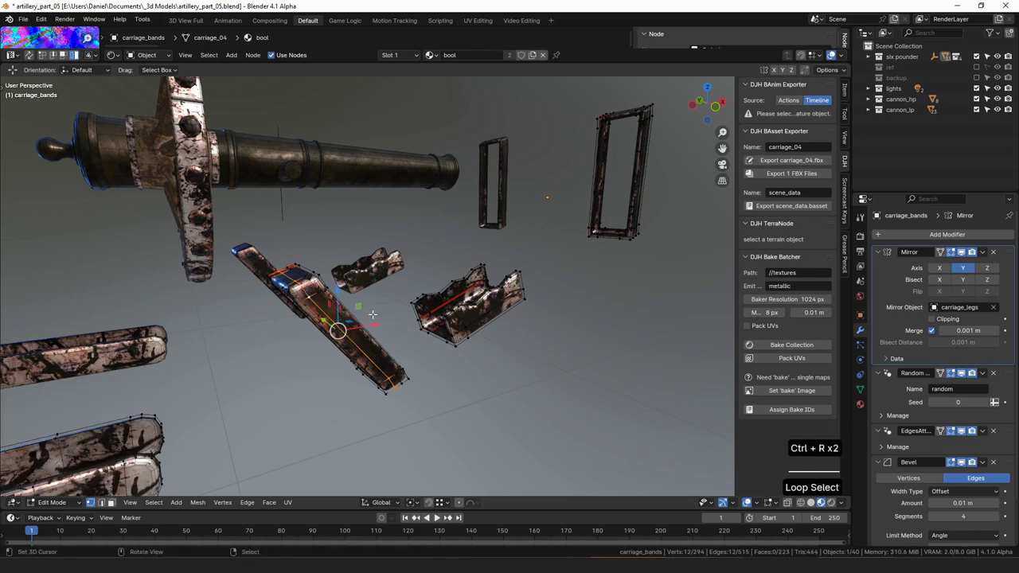
pyautogui.press('g')
pyautogui.press('g')
pyautogui.click(369, 313)
# Add two lengthwise edge loops along the outer surface of the long rounded-end band and leave mesh editing.
pyautogui.keyDown('shift'); pyautogui.moveTo(383, 328); pyautogui.dragTo(420, 299, button='middle'); pyautogui.keyUp('shift')
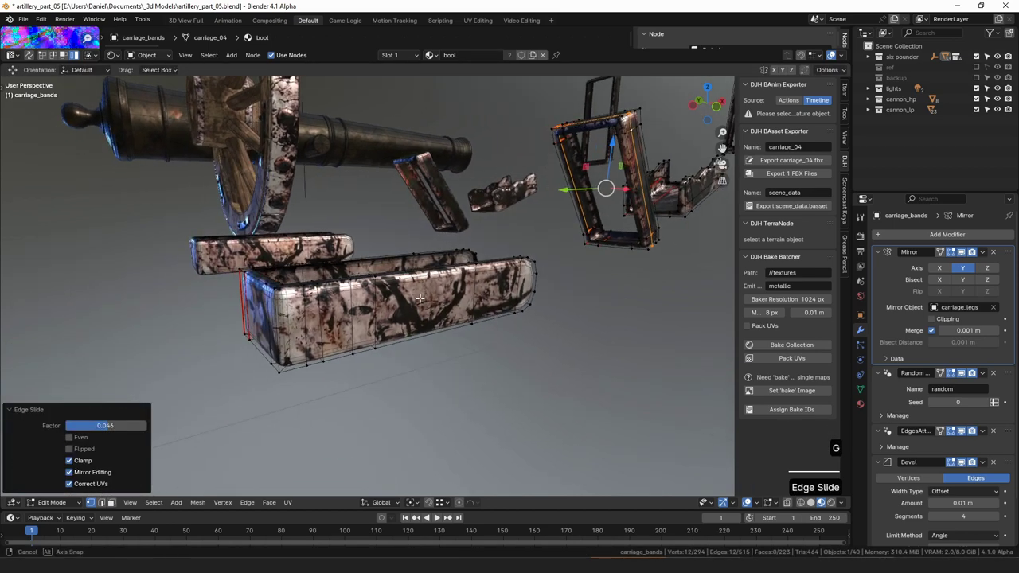
pyautogui.click(285, 321)
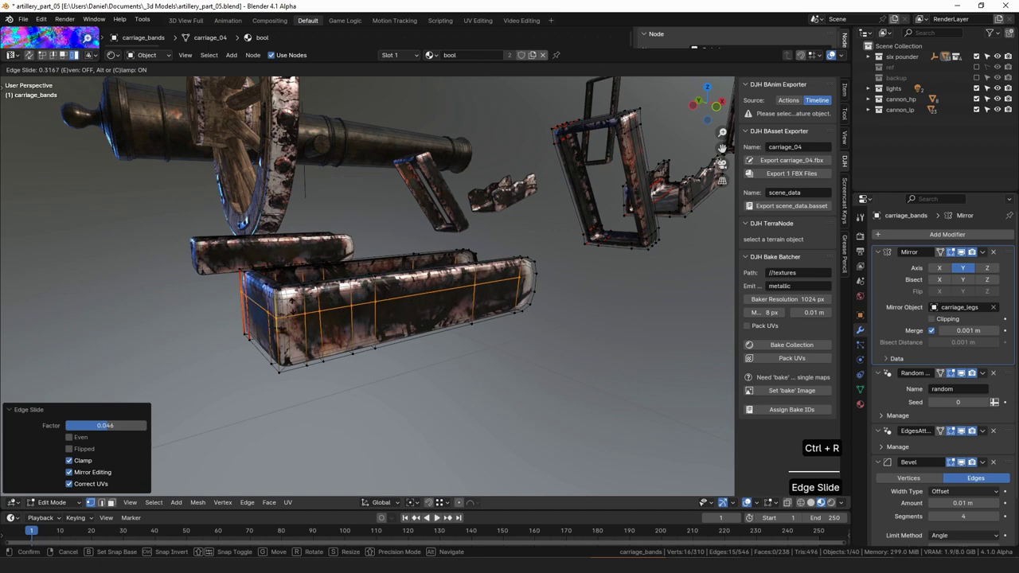
pyautogui.click(284, 297)
pyautogui.hotkey('ctrl', 'r')
pyautogui.click(285, 337)
pyautogui.click(291, 334)
pyautogui.moveTo(431, 320); pyautogui.dragTo(446, 343, button='middle')
pyautogui.press('Tab')
# Place the new lengthwise edge loop around the long rounded-end band with a slide factor of about 0.32.
pyautogui.click(310, 335)
pyautogui.moveTo(601, 288); pyautogui.dragTo(412, 288, button='middle')
pyautogui.press('Tab')
# Select the two rounded end faces of the long band and inset them by about 0.011 m.
pyautogui.click(407, 352)
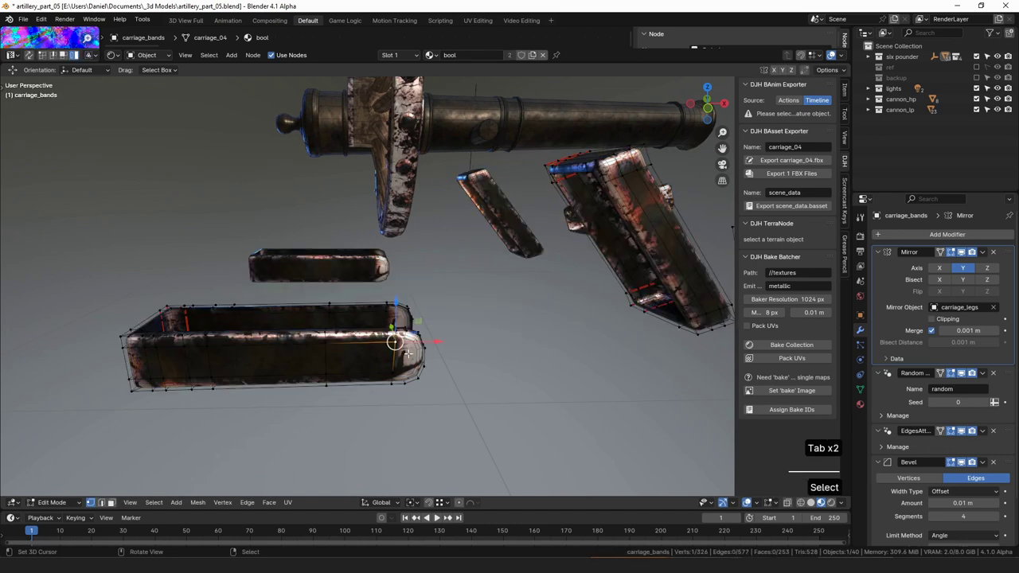
pyautogui.press('3')
pyautogui.press('KP_Decimal')
pyautogui.moveTo(419, 355); pyautogui.dragTo(270, 268, button='middle')
pyautogui.moveTo(525, 268); pyautogui.dragTo(550, 328, button='middle')
pyautogui.scroll(-4, 425, 262)
pyautogui.keyDown('shift'); pyautogui.click(392, 275); pyautogui.keyUp('shift')
pyautogui.scroll(3, 549, 328)
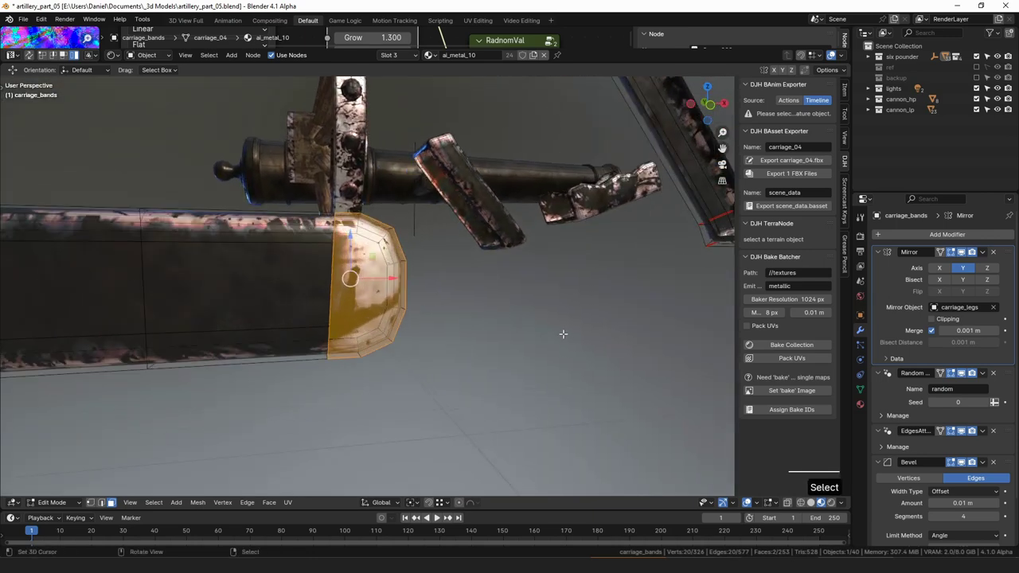
pyautogui.press('i')
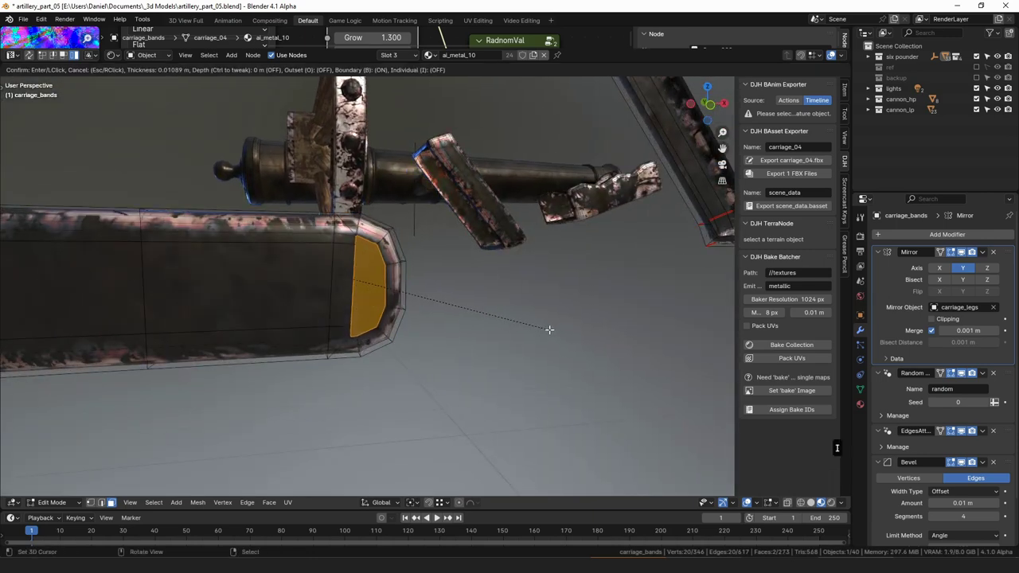
pyautogui.click(548, 330)
pyautogui.press('Tab')
# Reopen the carriage bands' mesh in face selection mode and select the stepped band's large side face.
pyautogui.scroll(-5, 399, 318)
pyautogui.press('a')
pyautogui.moveTo(472, 275); pyautogui.dragTo(469, 342, button='middle')
pyautogui.keyDown('shift'); pyautogui.moveTo(470, 342); pyautogui.dragTo(421, 271, button='middle'); pyautogui.keyUp('shift')
pyautogui.scroll(2, 450, 299)
pyautogui.click(425, 324)
pyautogui.keyDown('shift'); pyautogui.moveTo(421, 271); pyautogui.dragTo(410, 295, button='middle'); pyautogui.keyUp('shift')
pyautogui.press('Tab')
pyautogui.scroll(3, 417, 285)
pyautogui.press('3')
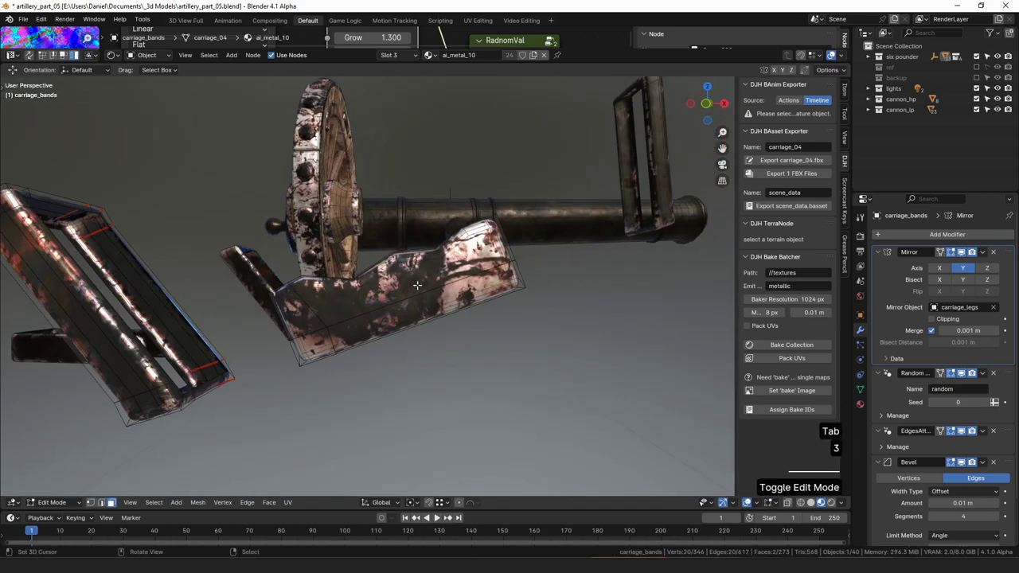
pyautogui.click(417, 284)
pyautogui.hotkey('ctrl', 'l')
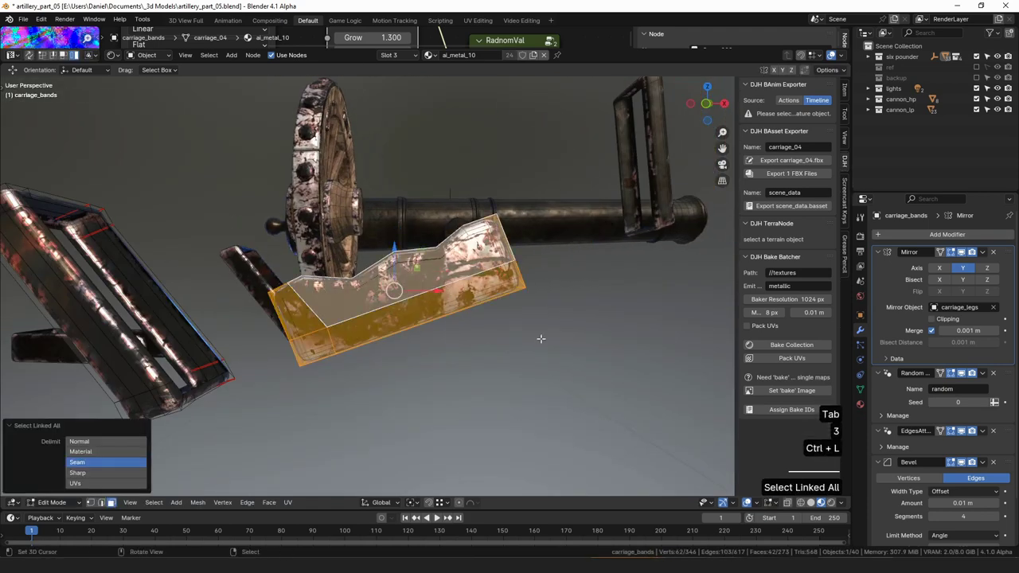
pyautogui.moveTo(541, 338); pyautogui.dragTo(615, 343, button='middle')
pyautogui.press('i')
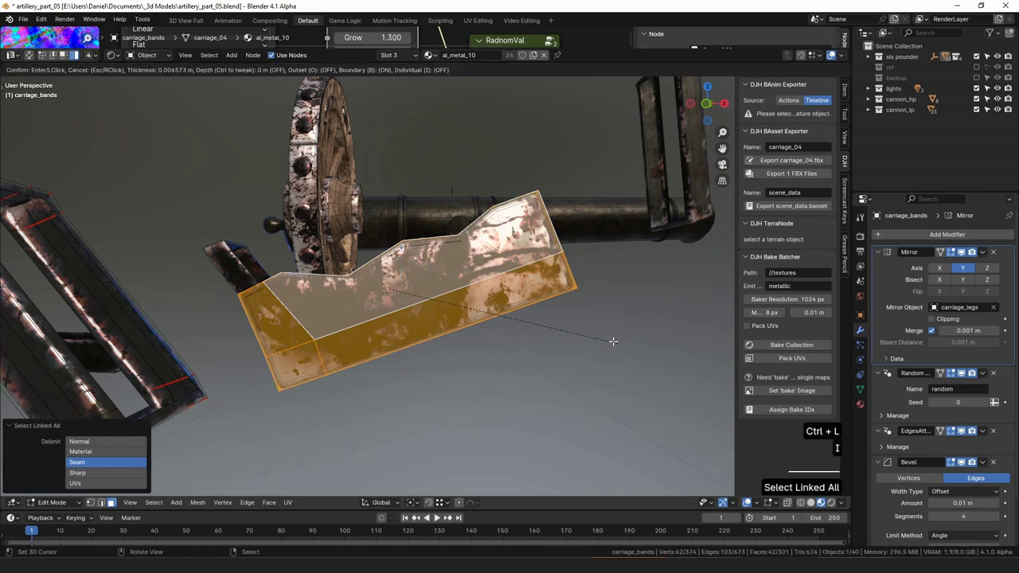
pyautogui.rightClick(605, 339)
pyautogui.hotkey('ctrl', 'z')
# Select the linked flat faces on the stepped band's sides and underside and inset them.
pyautogui.moveTo(604, 339); pyautogui.dragTo(489, 291, button='middle')
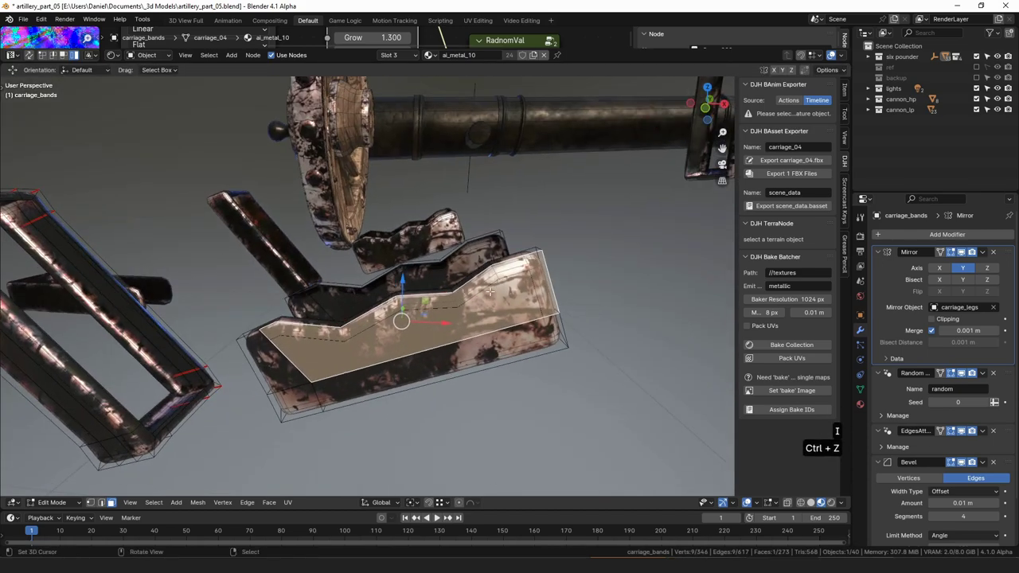
pyautogui.hotkey('shift', 'ctrl', 'l')
pyautogui.moveTo(455, 320); pyautogui.dragTo(408, 259, button='middle')
pyautogui.hotkey('shift', 'ctrl', 'l')
pyautogui.press('i')
pyautogui.click(408, 258)
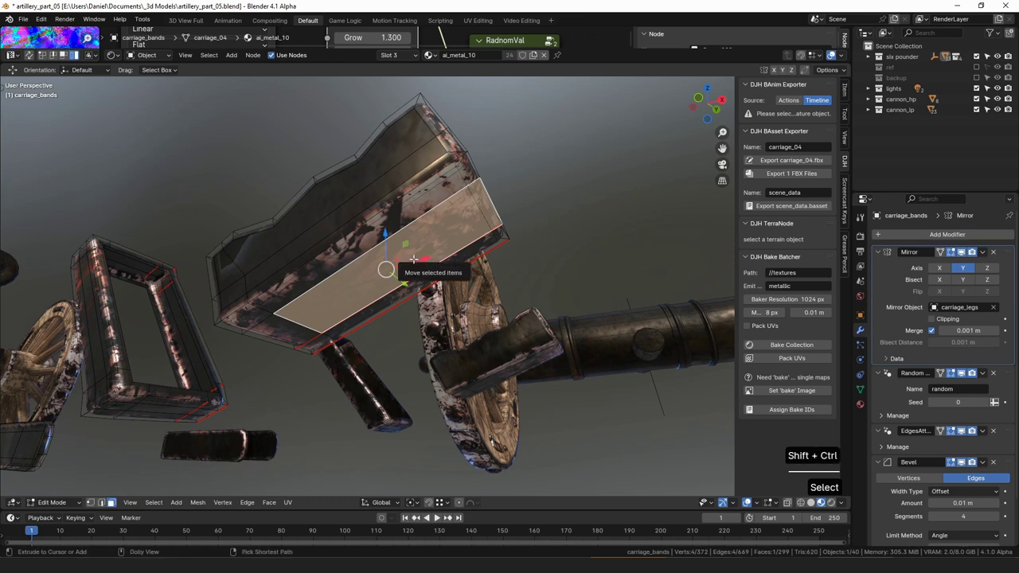
# Select the linked flat faces on the stepped band's long underside, inset them by about 0.0055 m, and leave mesh editing.
pyautogui.hotkey('shift', 'ctrl', 'l')
pyautogui.press('i')
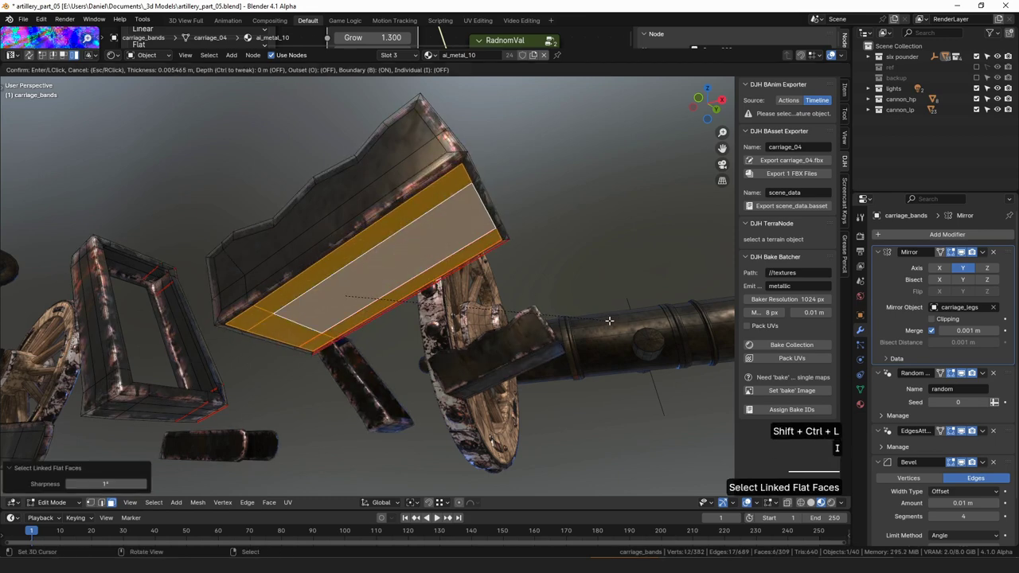
pyautogui.click(607, 320)
pyautogui.press('Tab')
pyautogui.press('a')
pyautogui.scroll(-5, 351, 250)
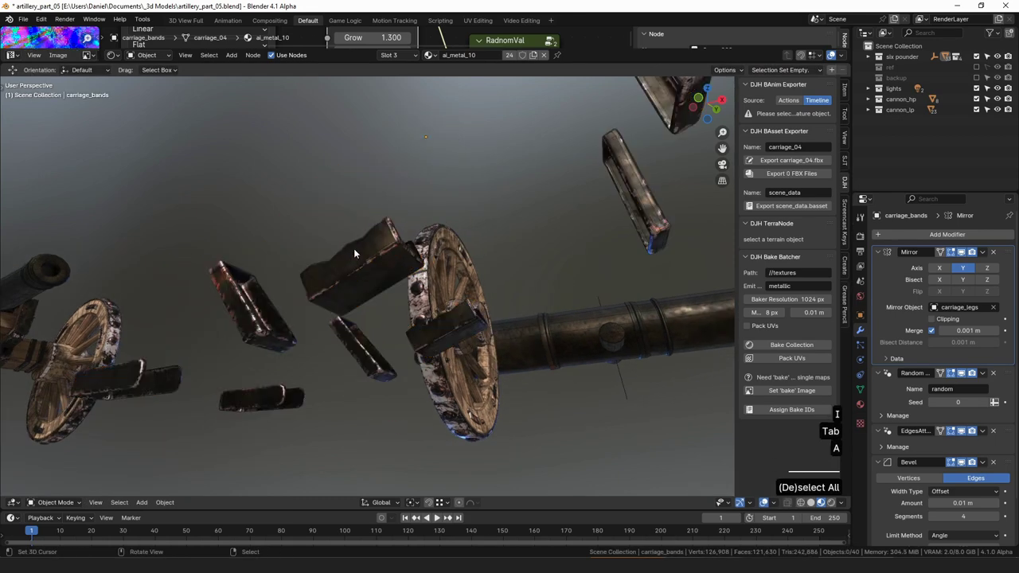
# Hide the carriage bands and select the wheel's wooden outer rim.
pyautogui.moveTo(351, 250); pyautogui.dragTo(441, 327, button='middle')
pyautogui.scroll(-6, 441, 327)
pyautogui.rightClick(395, 297)
pyautogui.press('h')
pyautogui.moveTo(395, 296); pyautogui.dragTo(430, 253, button='middle')
pyautogui.rightClick(400, 253)
pyautogui.press('KP_Decimal')
pyautogui.moveTo(291, 271); pyautogui.dragTo(373, 264, button='middle')
pyautogui.rightClick(344, 280)
pyautogui.scroll(3, 368, 271)
# Set the outer rim's Bevel modifier to Percent width type with a width of 25% and 1 segment.
pyautogui.click(877, 252)
pyautogui.click(977, 385)
pyautogui.click(969, 404)
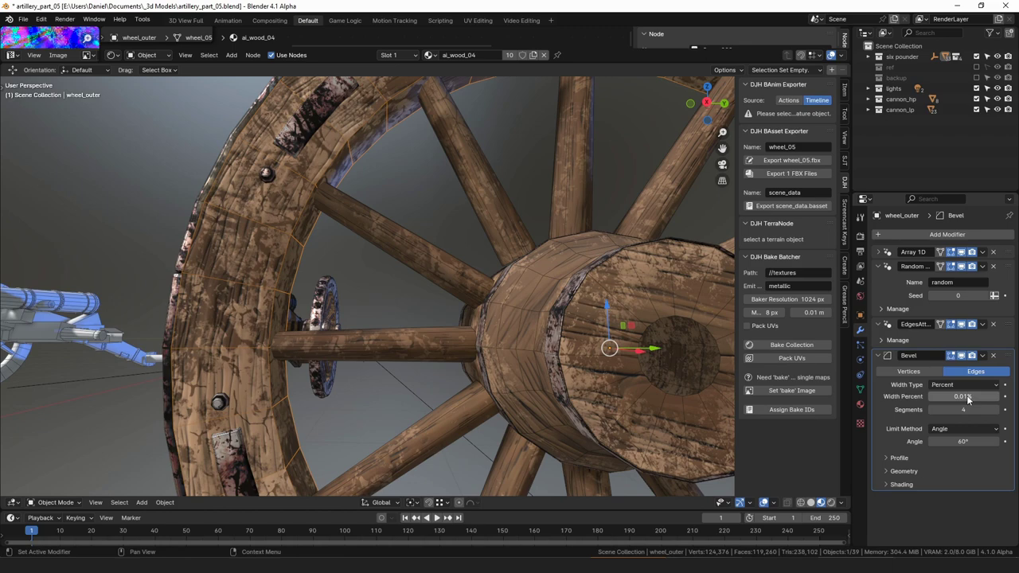
pyautogui.press('Return')
pyautogui.doubleClick(958, 395)
pyautogui.write('25')
pyautogui.press('Return')
pyautogui.scroll(-4, 398, 293)
# Add edge loops following the curve of the rim segment's face and one crosswise loop near the segment's end.
pyautogui.moveTo(398, 293); pyautogui.dragTo(516, 260, button='middle')
pyautogui.scroll(5, 381, 284)
pyautogui.press('Tab')
pyautogui.press('a')
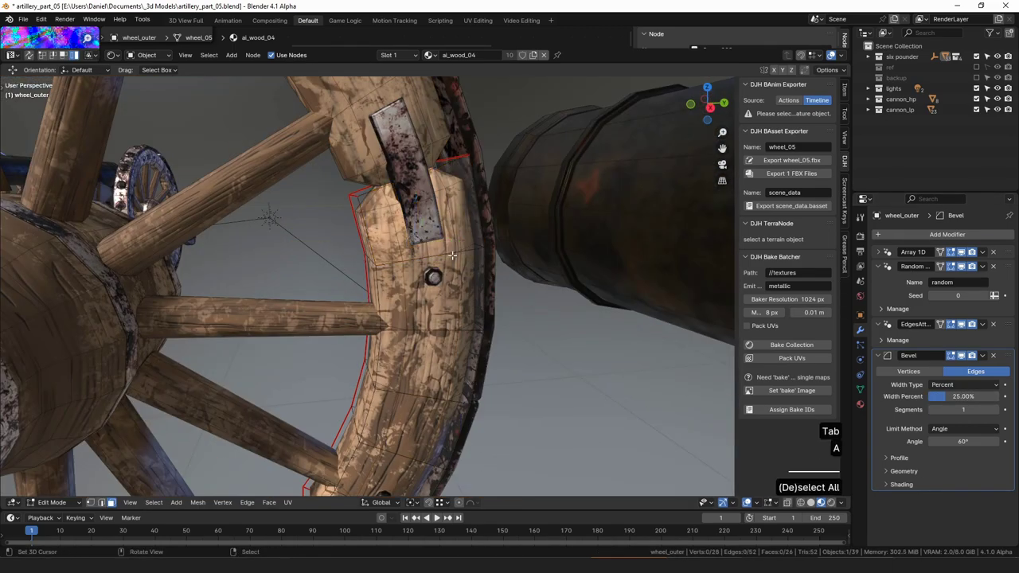
pyautogui.click(436, 253)
pyautogui.click(411, 259)
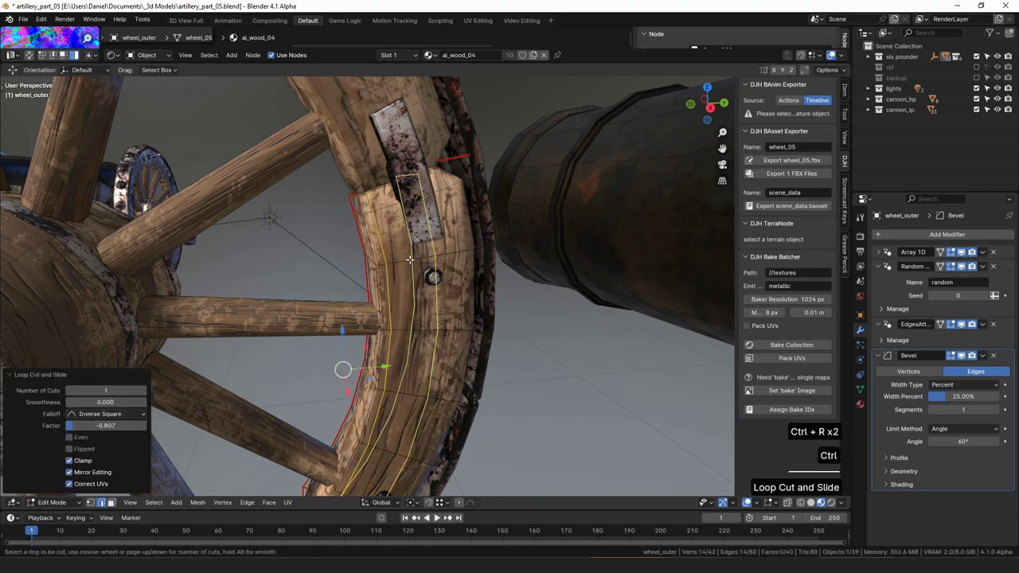
pyautogui.hotkey('ctrl', 'r')
pyautogui.click(428, 259)
pyautogui.click(448, 257)
pyautogui.hotkey('ctrl', 'r')
pyautogui.click(377, 224)
pyautogui.click(372, 198)
# Add further edge loops to the rim segment around its other end and outer surface.
pyautogui.moveTo(372, 199); pyautogui.dragTo(515, 184, button='middle')
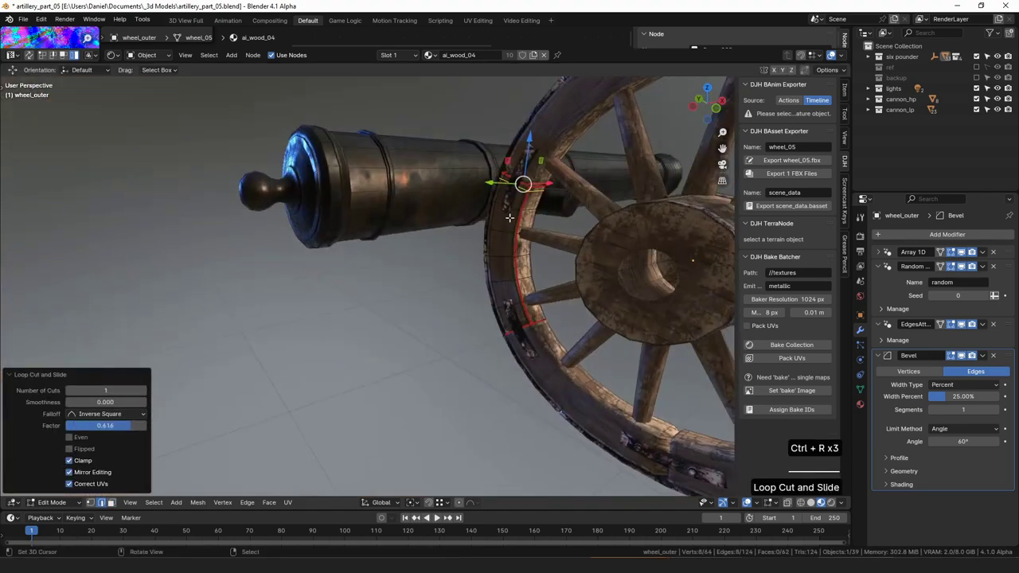
pyautogui.scroll(2, 514, 185)
pyautogui.hotkey('ctrl', 'r')
pyautogui.click(544, 420)
pyautogui.click(548, 428)
pyautogui.hotkey('ctrl', 'r')
pyautogui.click(549, 424)
pyautogui.click(546, 417)
pyautogui.hotkey('ctrl', 'r')
pyautogui.click(552, 406)
pyautogui.moveTo(585, 350); pyautogui.dragTo(531, 332, button='middle')
# Leave mesh editing, duplicate the outer rim's Bevel modifier, and deselect everything.
pyautogui.press('Tab')
pyautogui.click(358, 309)
pyautogui.moveTo(358, 308); pyautogui.dragTo(478, 312, button='middle')
pyautogui.hotkey('shift', 'd')
pyautogui.scroll(5, 398, 310)
pyautogui.press('a')
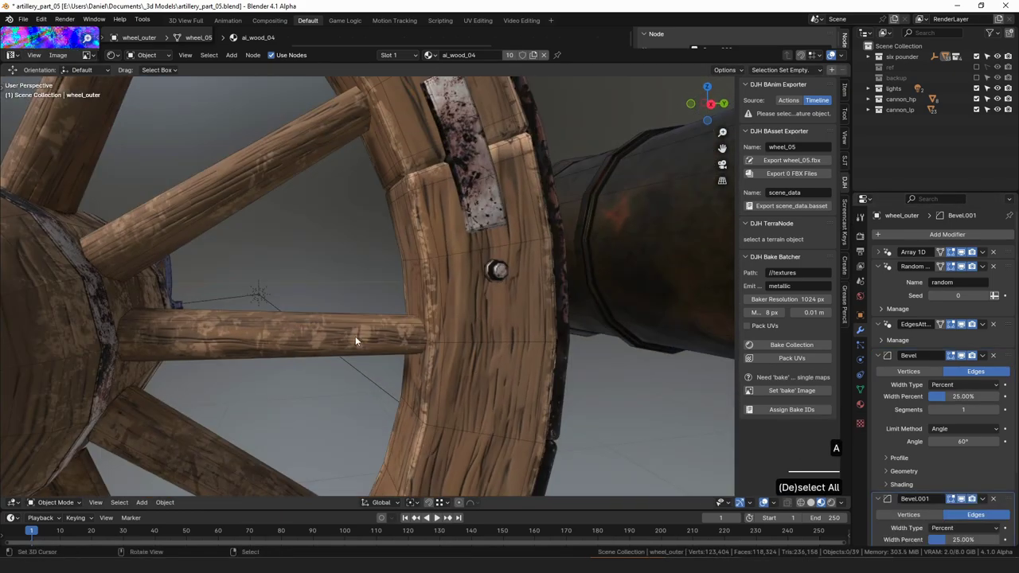
# Hide the outer rim and select the wheel spokes.
pyautogui.scroll(-6, 498, 294)
pyautogui.press('h')
pyautogui.click(426, 272)
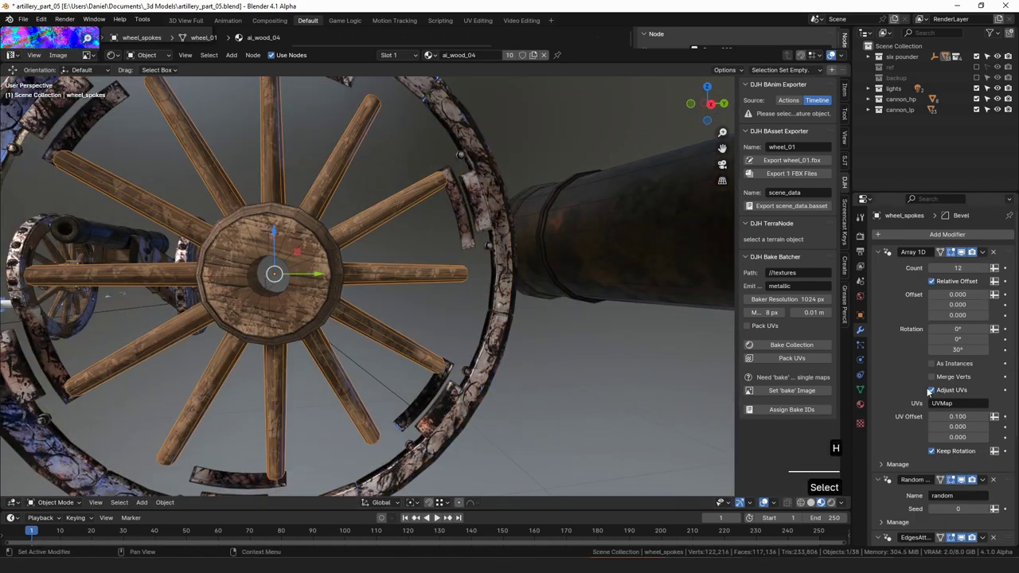
# Switch the spokes' Bevel modifier to Percent width type and adjust its width and limit method.
pyautogui.scroll(-4, 939, 398)
pyautogui.click(962, 491)
pyautogui.click(974, 469)
pyautogui.doubleClick(947, 502)
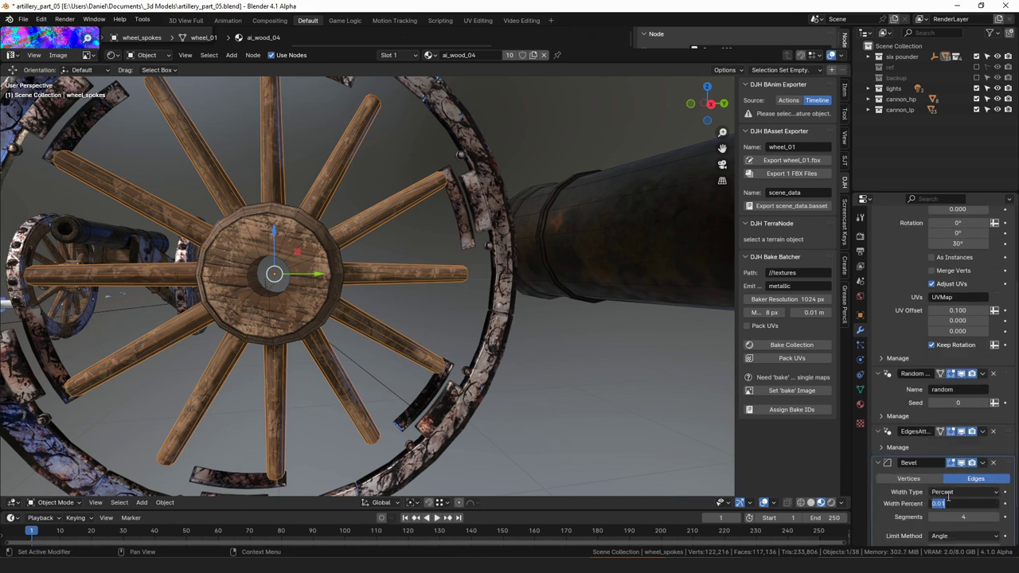
pyautogui.press('Return')
pyautogui.click(951, 537)
pyautogui.click(951, 488)
# Duplicate the spokes' Bevel modifier.
pyautogui.moveTo(1009, 462); pyautogui.dragTo(1008, 419)
pyautogui.scroll(-5, 999, 447)
pyautogui.hotkey('shift', 'd')
pyautogui.moveTo(382, 263); pyautogui.dragTo(452, 268, button='middle')
# Hide the spokes and select the wheel nave.
pyautogui.press('h')
pyautogui.rightClick(309, 267)
pyautogui.scroll(3, 452, 267)
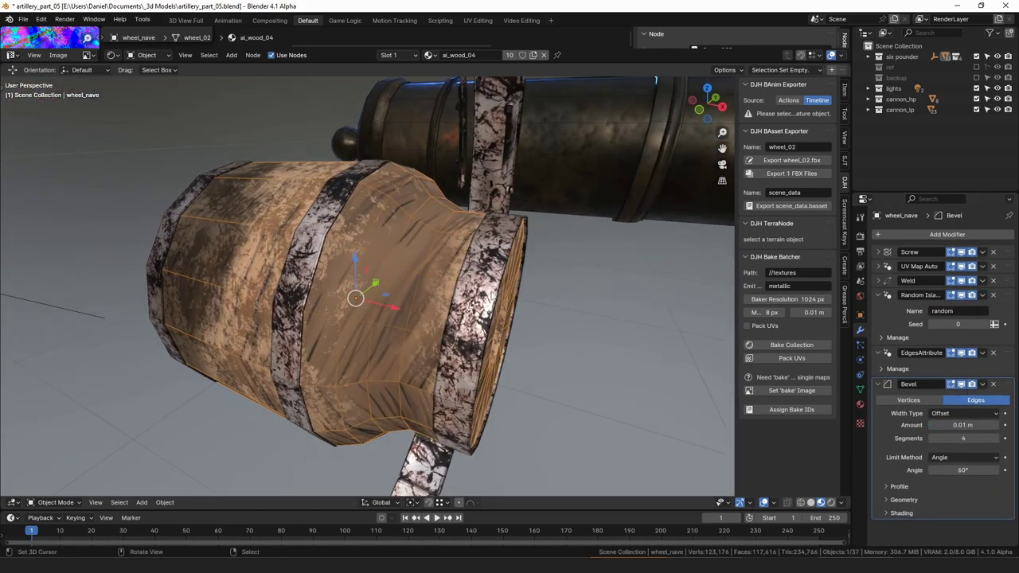
pyautogui.press('a')
pyautogui.scroll(-6, 368, 286)
pyautogui.rightClick(355, 288)
pyautogui.scroll(4, 367, 286)
pyautogui.rightClick(374, 294)
pyautogui.moveTo(445, 299); pyautogui.dragTo(374, 296, button='middle')
# Set the nave's Bevel modifier to Percent width type, 25% width, 1 segment, and limit method None.
pyautogui.click(958, 413)
pyautogui.click(962, 460)
pyautogui.write('25')
pyautogui.press('Tab')
pyautogui.write('1')
pyautogui.press('Return')
pyautogui.click(972, 459)
pyautogui.click(957, 470)
pyautogui.moveTo(331, 295); pyautogui.dragTo(348, 302, button='middle')
pyautogui.press('Tab')
pyautogui.hotkey('ctrl', 'r')
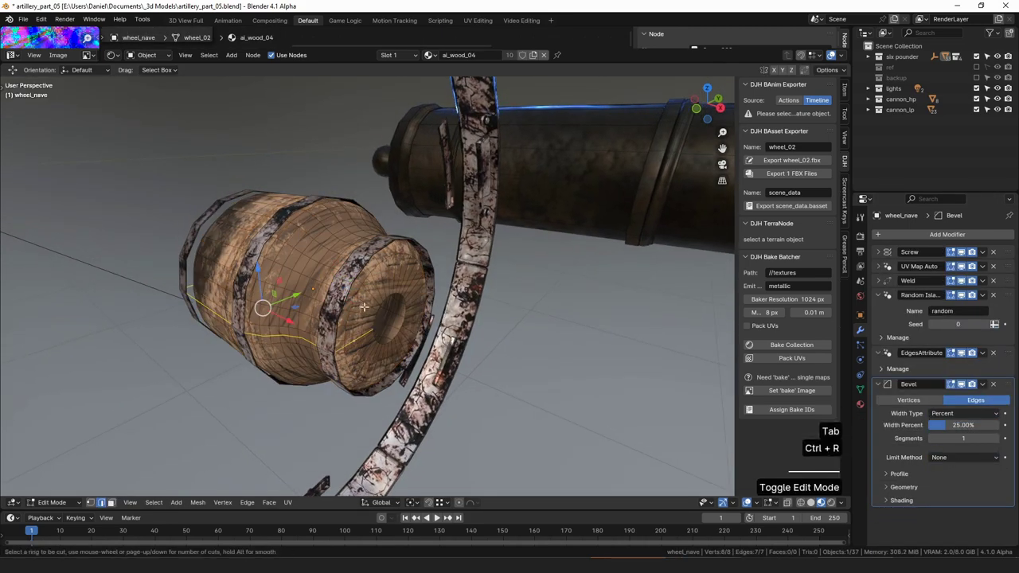
pyautogui.rightClick(352, 340)
pyautogui.rightClick(352, 342)
pyautogui.scroll(5, 354, 342)
pyautogui.scroll(-5, 478, 306)
pyautogui.press('Tab')
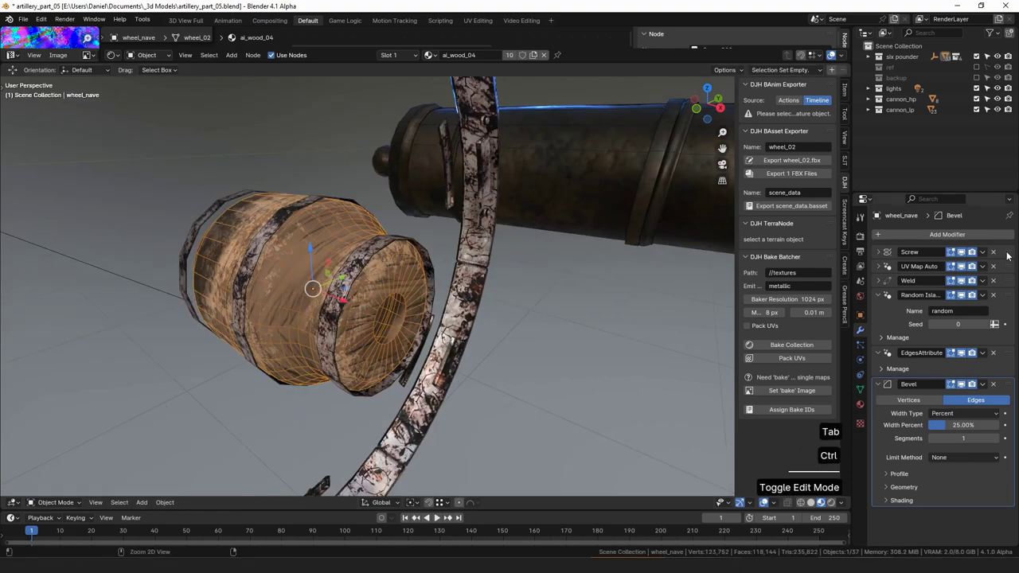
# Apply the nave's Screw modifier and add an edge loop on its end face close to the outer rim.
pyautogui.hotkey('ctrl', 'a')
pyautogui.press('Tab')
pyautogui.scroll(5, 366, 287)
pyautogui.hotkey('ctrl', 'r')
pyautogui.click(357, 352)
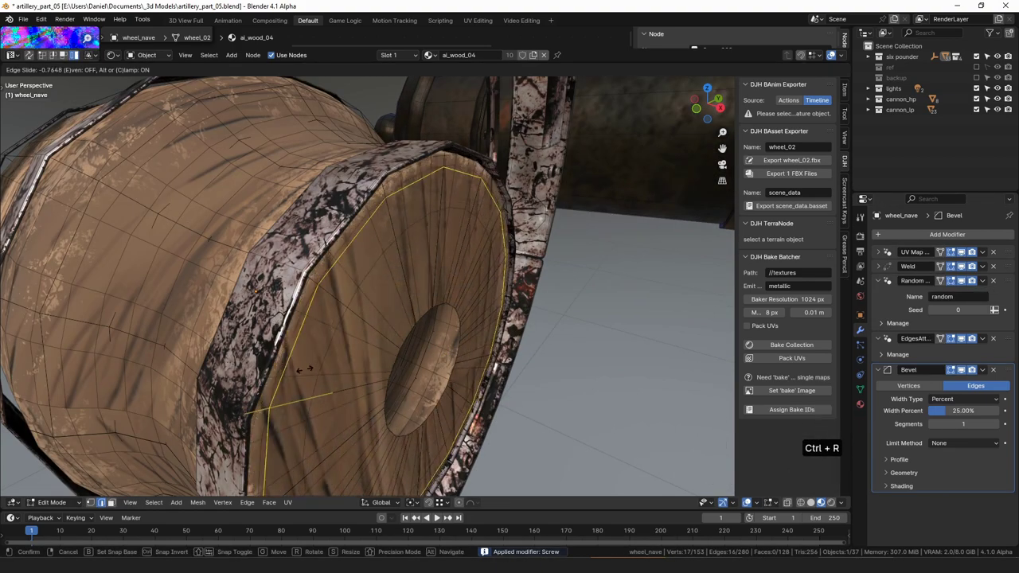
pyautogui.click(306, 365)
# Add further supporting edge loops around the wheel nave, sliding each one close to its neighbouring edge.
pyautogui.moveTo(306, 364); pyautogui.dragTo(544, 355, button='middle')
pyautogui.hotkey('ctrl', 'r')
pyautogui.scroll(-4, 474, 356)
pyautogui.moveTo(474, 356); pyautogui.dragTo(434, 306, button='middle')
pyautogui.scroll(4, 445, 303)
pyautogui.hotkey('ctrl', 'r')
pyautogui.click(484, 299)
pyautogui.click(548, 301)
pyautogui.moveTo(547, 300); pyautogui.dragTo(685, 255, button='middle')
pyautogui.hotkey('ctrl', 'r')
pyautogui.click(573, 222)
pyautogui.click(592, 223)
pyautogui.moveTo(592, 223); pyautogui.dragTo(358, 297, button='middle')
pyautogui.hotkey('ctrl', 'r')
pyautogui.click(422, 302)
pyautogui.click(451, 302)
# Duplicate the nave's Bevel modifier and hide the nave.
pyautogui.press('Tab')
pyautogui.hotkey('shift', 'd')
pyautogui.press('Tab')
pyautogui.moveTo(513, 297); pyautogui.dragTo(458, 295, button='middle')
pyautogui.press('a')
pyautogui.rightClick(358, 297)
pyautogui.moveTo(358, 296); pyautogui.dragTo(363, 282, button='middle')
pyautogui.press('h')
# Set the wheel rings' Bevel modifier to Percent width type, 25% width, 1 segment, and limit method None.
pyautogui.rightClick(391, 296)
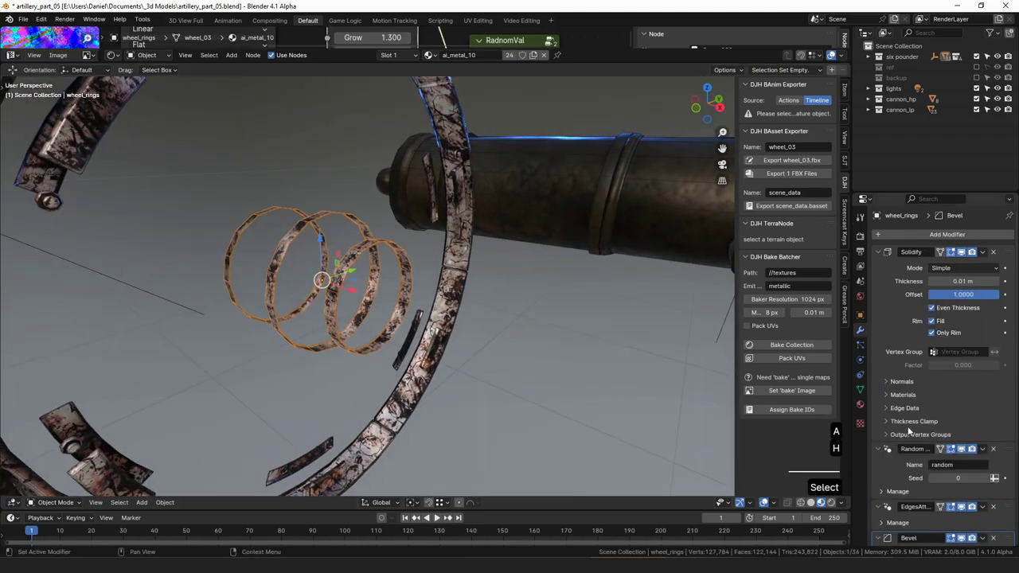
pyautogui.scroll(-6, 909, 432)
pyautogui.moveTo(452, 342); pyautogui.dragTo(430, 320, button='middle')
pyautogui.click(963, 440)
pyautogui.click(961, 487)
pyautogui.write('25')
pyautogui.press('Tab')
pyautogui.write('1')
pyautogui.press('Return')
pyautogui.click(968, 486)
pyautogui.click(966, 496)
# Cut edge loops around each of the three wheel rings.
pyautogui.moveTo(346, 227); pyautogui.dragTo(436, 291, button='middle')
pyautogui.press('Tab')
pyautogui.hotkey('ctrl', 'r')
pyautogui.scroll(2, 401, 282)
pyautogui.doubleClick(402, 282)
pyautogui.hotkey('ctrl', 'r')
pyautogui.scroll(1, 390, 302)
pyautogui.scroll(1, 390, 301)
pyautogui.doubleClick(390, 301)
pyautogui.hotkey('ctrl', 'r')
pyautogui.scroll(2, 326, 275)
pyautogui.doubleClick(326, 275)
pyautogui.press('Tab')
pyautogui.moveTo(577, 282); pyautogui.dragTo(522, 290, button='middle')
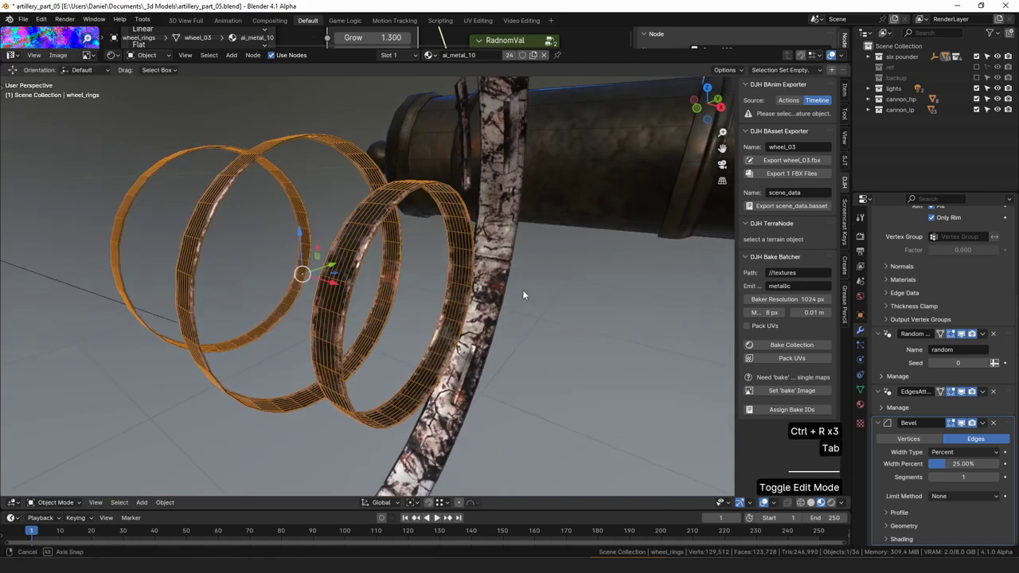
# Duplicate the rings' Bevel modifier and hide the rings.
pyautogui.scroll(5, 994, 390)
pyautogui.scroll(-5, 960, 475)
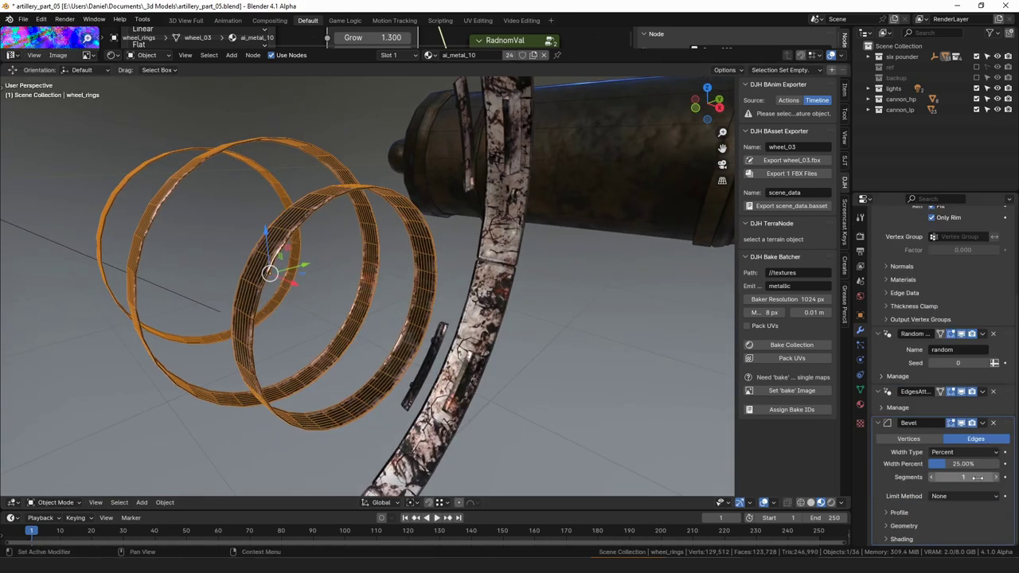
pyautogui.hotkey('shift', 'd')
pyautogui.moveTo(569, 303); pyautogui.dragTo(611, 312, button='middle')
pyautogui.press('Tab')
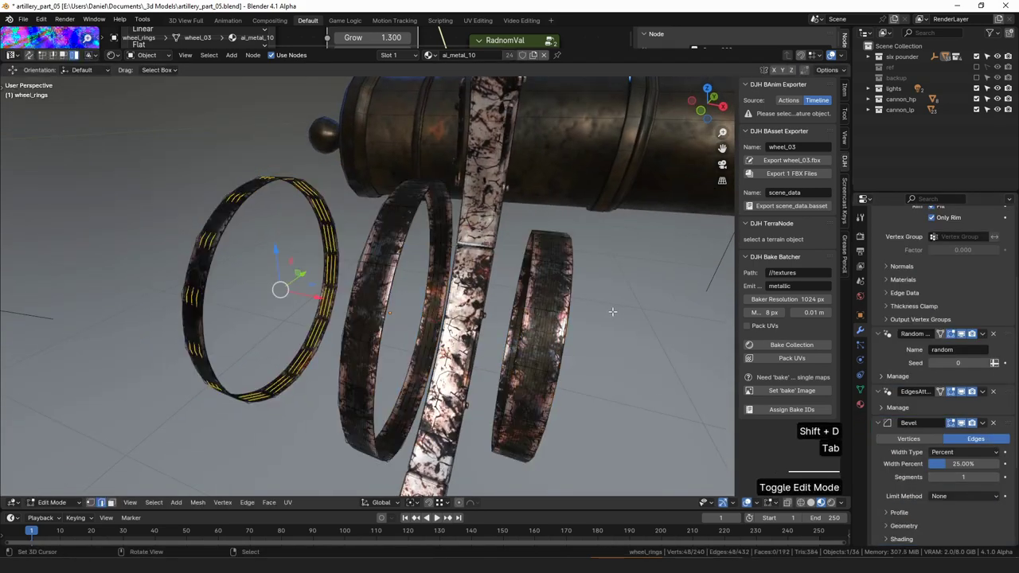
pyautogui.press('Tab')
pyautogui.press('a')
pyautogui.rightClick(541, 314)
pyautogui.press('h')
pyautogui.moveTo(540, 314); pyautogui.dragTo(408, 256, button='middle')
# Set the wheel rim's Bevel modifier to Percent width type, 25% width, 1 segment, and limit method None.
pyautogui.click(389, 295)
pyautogui.moveTo(389, 296); pyautogui.dragTo(441, 268, button='middle')
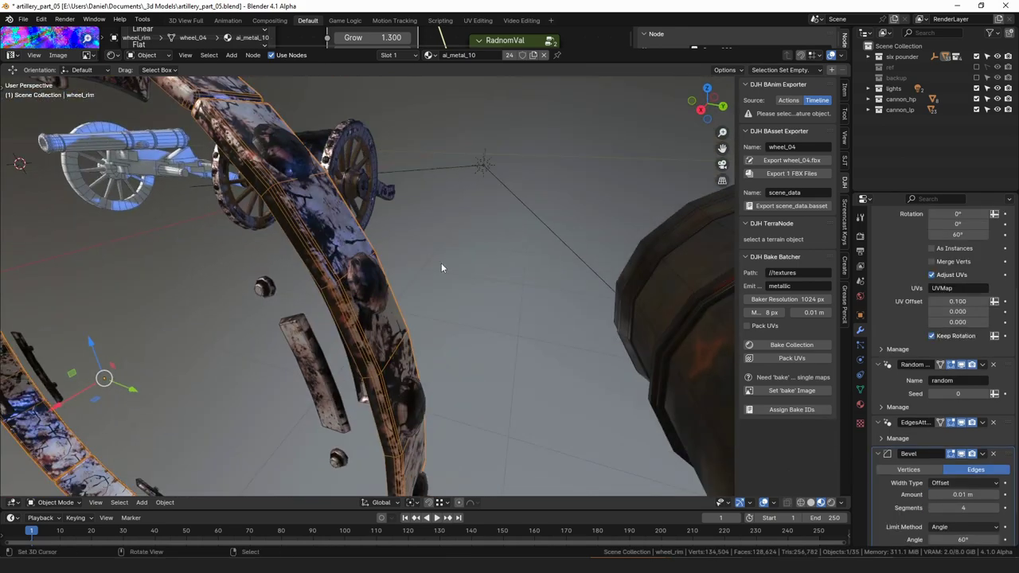
pyautogui.scroll(-2, 947, 414)
pyautogui.click(963, 438)
pyautogui.click(969, 466)
pyautogui.write('1')
pyautogui.press('Return')
pyautogui.click(967, 451)
pyautogui.write('25')
pyautogui.press('Return')
pyautogui.click(965, 483)
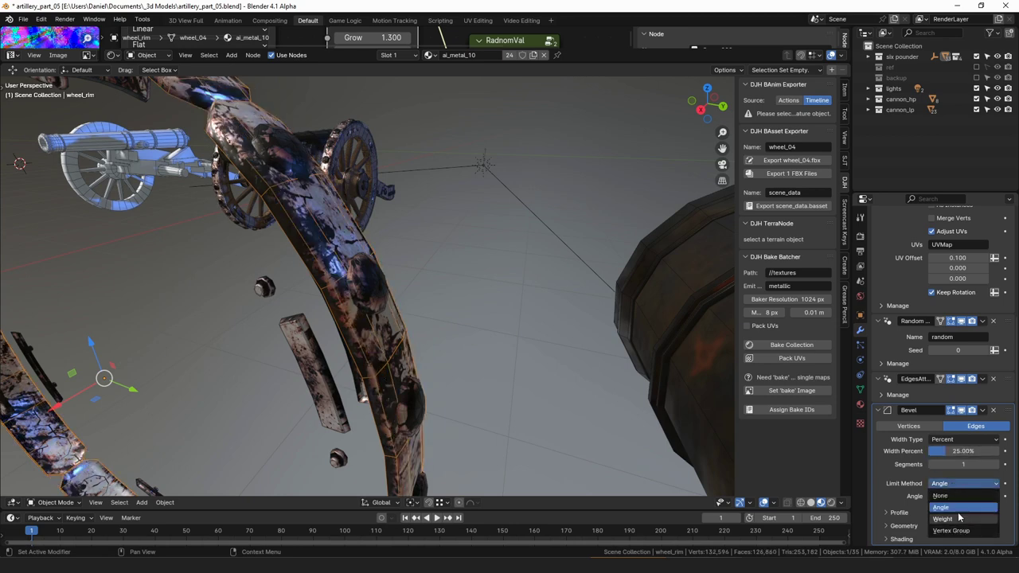
pyautogui.click(953, 496)
# Add two lengthwise edge loops to the rim segment, one towards each long edge of its outer face.
pyautogui.press('Tab')
pyautogui.moveTo(342, 207); pyautogui.dragTo(275, 218, button='middle')
pyautogui.hotkey('ctrl', 'r')
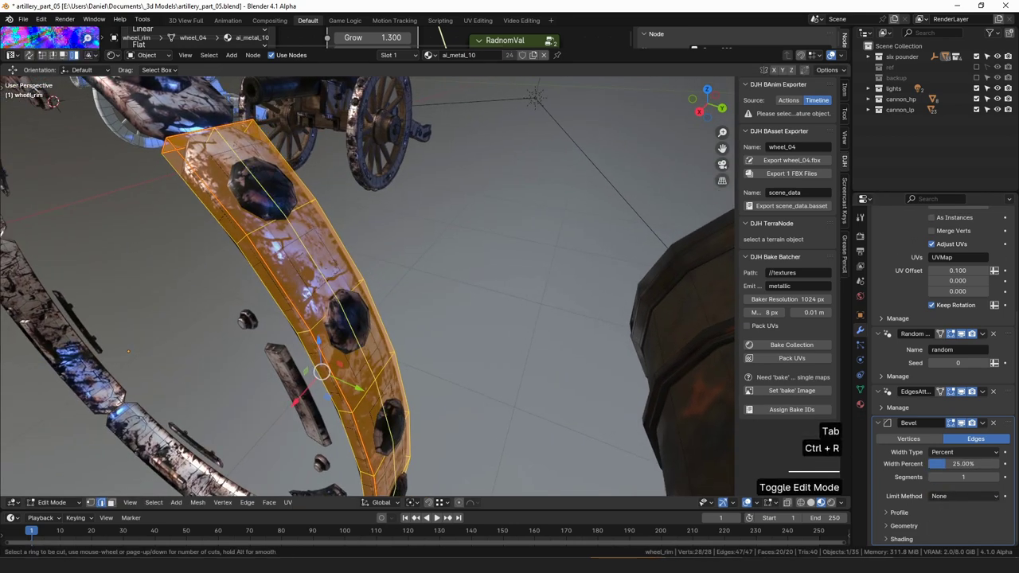
pyautogui.click(272, 218)
pyautogui.click(248, 229)
pyautogui.hotkey('ctrl', 'r')
pyautogui.click(275, 219)
pyautogui.click(296, 208)
# Add edge loops close to both ends of the rim segment and hide the rim.
pyautogui.hotkey('ctrl', 'r')
pyautogui.click(197, 177)
pyautogui.click(173, 147)
pyautogui.moveTo(177, 151); pyautogui.dragTo(398, 302, button='middle')
pyautogui.hotkey('ctrl', 'r')
pyautogui.click(384, 338)
pyautogui.click(385, 362)
pyautogui.moveTo(390, 359); pyautogui.dragTo(411, 286, button='middle')
pyautogui.press('Tab')
pyautogui.press('h')
# Replace the wheel knobs' Bevel modifier with a level 1 Subdivision modifier.
pyautogui.click(371, 232)
pyautogui.moveTo(302, 209); pyautogui.dragTo(415, 249, button='middle')
pyautogui.scroll(3, 415, 248)
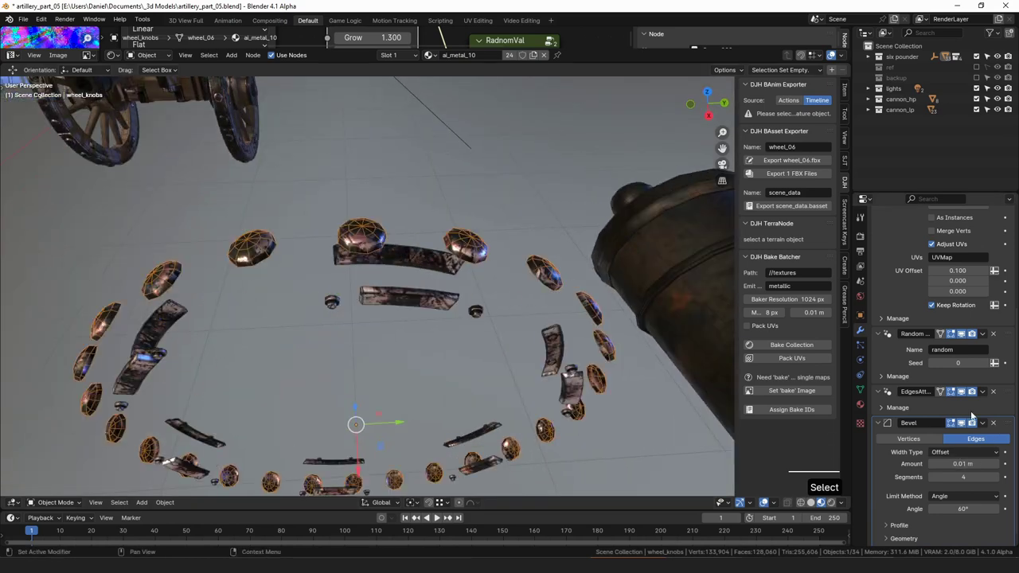
pyautogui.click(992, 423)
pyautogui.hotkey('ctrl', '1')
pyautogui.scroll(3, 1004, 525)
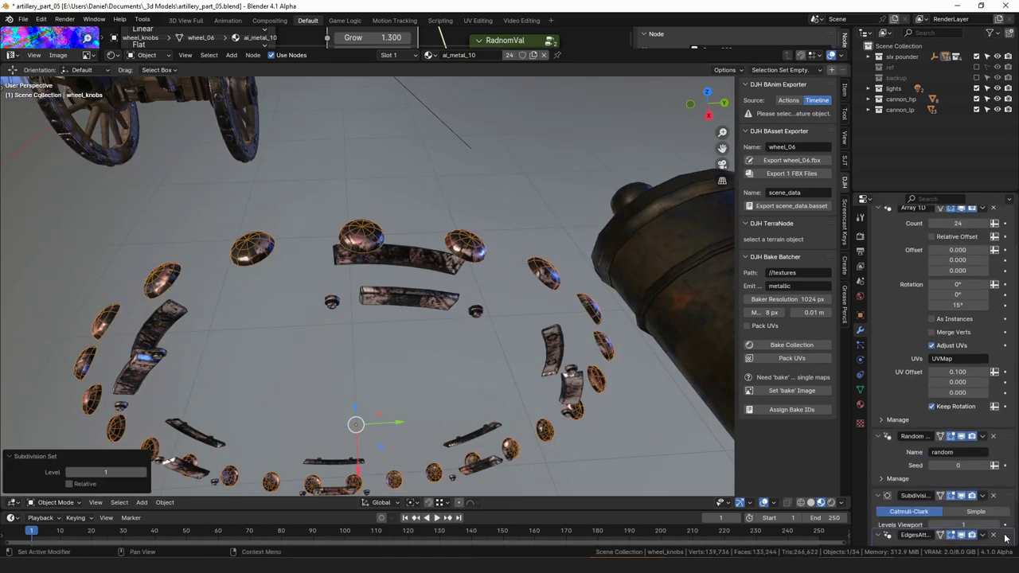
# Reorder the knobs' Subdivision and EdgesAttribute modifiers in the stack.
pyautogui.moveTo(1006, 538); pyautogui.dragTo(1006, 545)
pyautogui.press('a')
pyautogui.moveTo(509, 283); pyautogui.dragTo(495, 251, button='middle')
pyautogui.moveTo(1006, 523); pyautogui.dragTo(1003, 438)
pyautogui.press('a')
pyautogui.moveTo(568, 291); pyautogui.dragTo(692, 358, button='middle')
# Set the wheel brackets' Bevel modifier to Percent width type, 25% width, 1 segment and limit method None, and duplicate it.
pyautogui.moveTo(350, 259)
pyautogui.mouseDown(button='middle')
pyautogui.moveTo(327, 292)
pyautogui.moveTo(385, 237)
pyautogui.moveTo(362, 274)
pyautogui.mouseUp(button='middle')
pyautogui.scroll(5, 362, 267)
pyautogui.click(269, 187)
pyautogui.scroll(-4, 318, 199)
pyautogui.keyDown('shift'); pyautogui.moveTo(466, 191); pyautogui.dragTo(444, 263, button='middle'); pyautogui.keyUp('shift')
pyautogui.scroll(3, 520, 291)
pyautogui.scroll(3, 519, 291)
pyautogui.moveTo(520, 291); pyautogui.dragTo(541, 306, button='middle')
pyautogui.scroll(2, 541, 306)
pyautogui.scroll(-3, 976, 475)
pyautogui.click(963, 439)
pyautogui.click(967, 487)
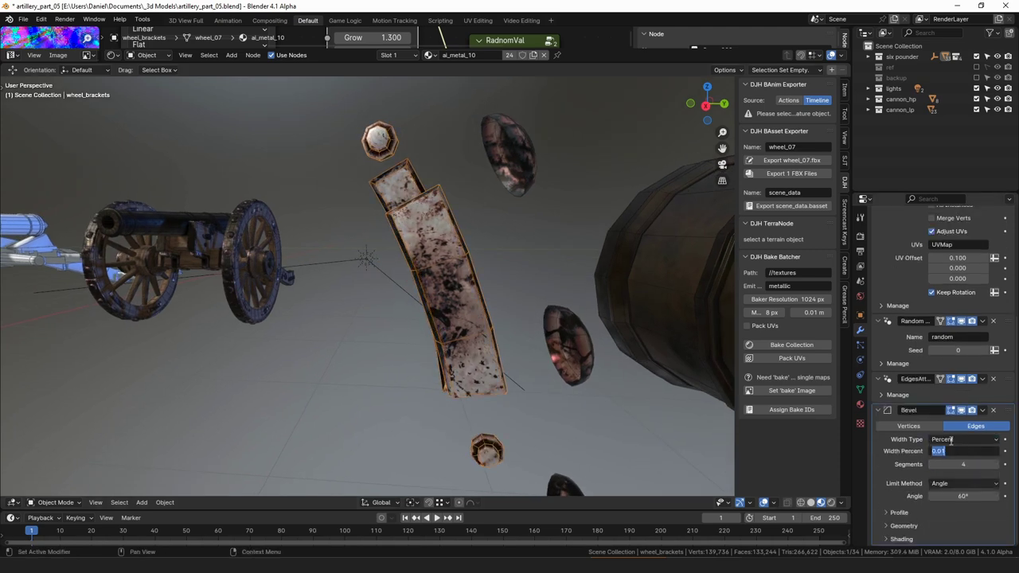
pyautogui.click(958, 483)
pyautogui.click(955, 495)
pyautogui.hotkey('shift', 'd')
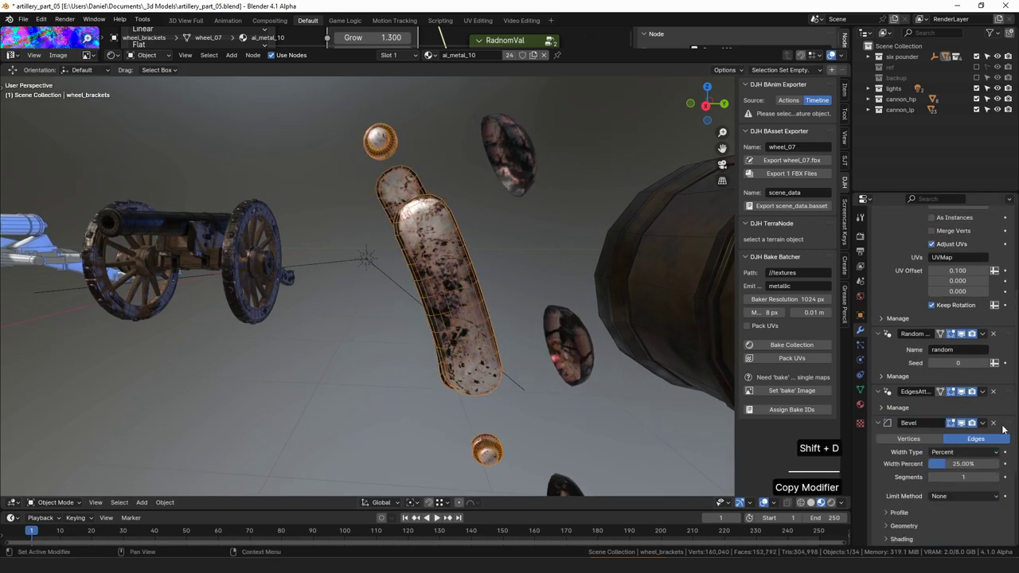
# Add four supporting edge loops to the wheel bracket mesh, sliding each towards its neighbouring edges.
pyautogui.press('Tab')
pyautogui.hotkey('ctrl', 'r')
pyautogui.click(436, 264)
pyautogui.click(429, 251)
pyautogui.hotkey('ctrl', 'r')
pyautogui.click(481, 408)
pyautogui.click(484, 425)
pyautogui.hotkey('ctrl', 'r')
pyautogui.click(480, 431)
pyautogui.click(466, 430)
pyautogui.hotkey('ctrl', 'r')
pyautogui.click(482, 431)
pyautogui.click(497, 428)
# Focus on the selected part of the bracket mesh and add more edge loops to its plates.
pyautogui.moveTo(495, 396); pyautogui.dragTo(593, 381, button='middle')
pyautogui.hotkey('ctrl', 'r')
pyautogui.click(622, 369)
pyautogui.rightClick(554, 239)
pyautogui.press('KP_Decimal')
pyautogui.moveTo(553, 238); pyautogui.dragTo(509, 253, button='middle')
pyautogui.hotkey('ctrl', 'r')
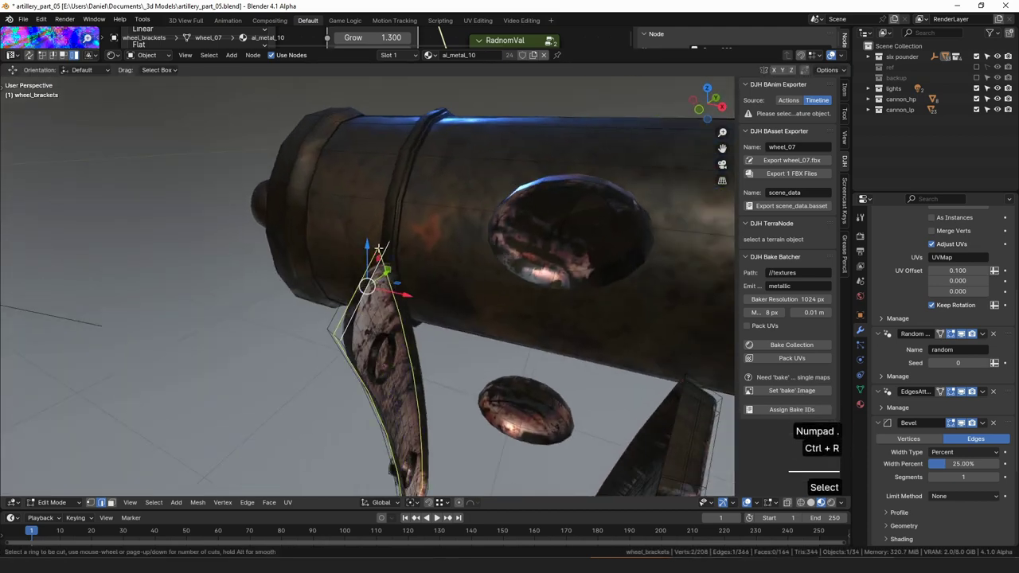
pyautogui.click(398, 307)
pyautogui.rightClick(398, 306)
# Add three supporting edge loops around the end of the wheel bracket mesh, sliding each towards its neighbouring edges.
pyautogui.moveTo(402, 308); pyautogui.dragTo(539, 323, button='middle')
pyautogui.hotkey('ctrl', 'r')
pyautogui.click(350, 303)
pyautogui.click(355, 306)
pyautogui.hotkey('ctrl', 'r')
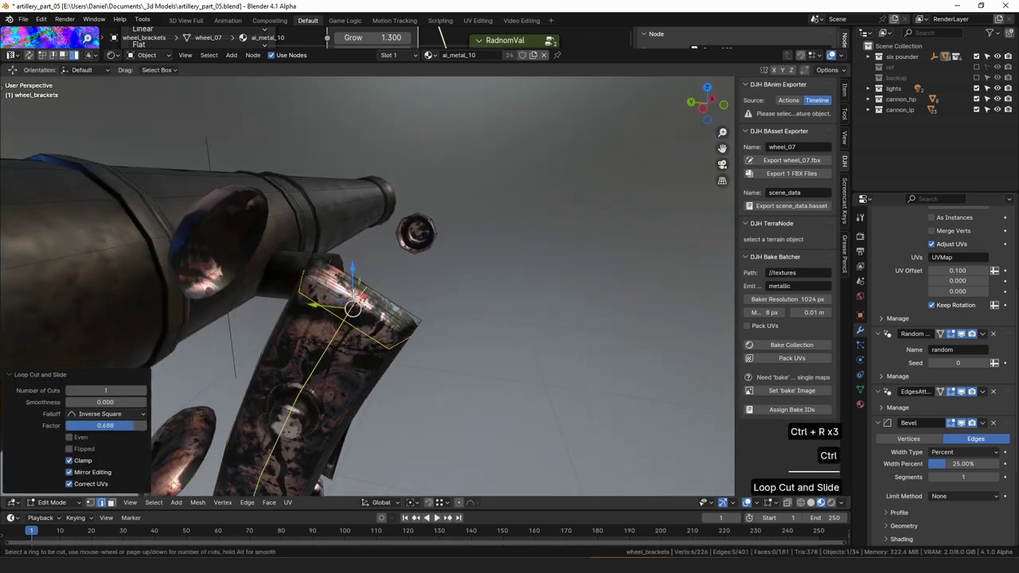
pyautogui.click(354, 307)
pyautogui.click(358, 309)
pyautogui.hotkey('ctrl', 'r')
pyautogui.click(362, 310)
pyautogui.click(385, 322)
# Add one more supporting edge loop on another side of the wheel bracket and leave mesh editing.
pyautogui.moveTo(385, 322); pyautogui.dragTo(367, 187, button='middle')
pyautogui.hotkey('ctrl', 'r')
pyautogui.click(367, 330)
pyautogui.click(365, 364)
pyautogui.press('Tab')
# Select three faces of the small metal part's mesh and inset them.
pyautogui.moveTo(257, 295); pyautogui.dragTo(557, 370, button='middle')
pyautogui.rightClick(398, 312)
pyautogui.scroll(2, 362, 390)
pyautogui.press('Tab')
pyautogui.press('3')
pyautogui.rightClick(361, 390)
pyautogui.keyDown('shift'); pyautogui.rightClick(311, 276); pyautogui.keyUp('shift')
pyautogui.keyDown('shift'); pyautogui.rightClick(386, 296); pyautogui.keyUp('shift')
pyautogui.keyDown('shift'); pyautogui.moveTo(481, 382); pyautogui.dragTo(539, 351, button='middle'); pyautogui.keyUp('shift')
pyautogui.press('i')
pyautogui.click(490, 332)
# Add four centred edge loops across the small metal part's mesh and return to Object Mode.
pyautogui.press('Tab')
pyautogui.press('Tab')
pyautogui.hotkey('ctrl', 'r')
pyautogui.click(478, 349)
pyautogui.rightClick(479, 349)
pyautogui.moveTo(478, 349); pyautogui.dragTo(549, 334, button='middle')
pyautogui.hotkey('ctrl', 'r')
pyautogui.click(271, 232)
pyautogui.rightClick(271, 233)
pyautogui.keyDown('shift'); pyautogui.moveTo(271, 233); pyautogui.dragTo(494, 227, button='middle'); pyautogui.keyUp('shift')
pyautogui.hotkey('ctrl', 'r')
pyautogui.click(332, 290)
pyautogui.rightClick(332, 290)
pyautogui.hotkey('ctrl', 'r')
pyautogui.click(502, 215)
pyautogui.rightClick(534, 257)
pyautogui.press('Tab')
# Select two of the refined metal parts and hide them to clear the view around the barrel.
pyautogui.press('a')
pyautogui.moveTo(388, 256); pyautogui.dragTo(595, 362, button='middle')
pyautogui.click(313, 275)
pyautogui.scroll(-4, 466, 285)
pyautogui.keyDown('shift'); pyautogui.click(380, 298); pyautogui.keyUp('shift')
pyautogui.press('h')
# Assign the ai_metal_10 material to the cannon barrel and the barrel hinge.
pyautogui.click(466, 306)
pyautogui.scroll(3, 595, 363)
pyautogui.keyDown('shift'); pyautogui.moveTo(595, 362); pyautogui.dragTo(468, 328, button='middle'); pyautogui.keyUp('shift')
pyautogui.scroll(-3, 726, 314)
pyautogui.click(860, 404)
pyautogui.click(880, 252)
pyautogui.click(846, 280)
pyautogui.click(452, 313)
pyautogui.click(879, 252)
pyautogui.click(827, 274)
pyautogui.scroll(3, 716, 272)
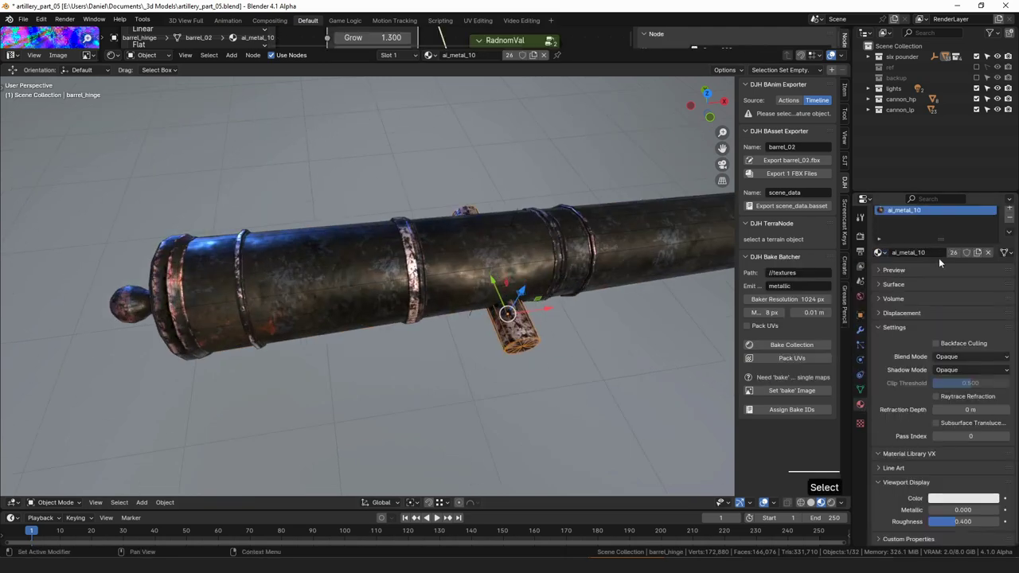
# Set the main barrel's Bevel modifier to Percent width type, 25% width and 1 segment.
pyautogui.click(860, 330)
pyautogui.keyDown('shift'); pyautogui.moveTo(624, 266); pyautogui.dragTo(575, 283, button='middle'); pyautogui.keyUp('shift')
pyautogui.click(573, 285)
pyautogui.click(954, 439)
pyautogui.click(959, 487)
pyautogui.doubleClick(955, 451)
pyautogui.write('25')
pyautogui.press('Return')
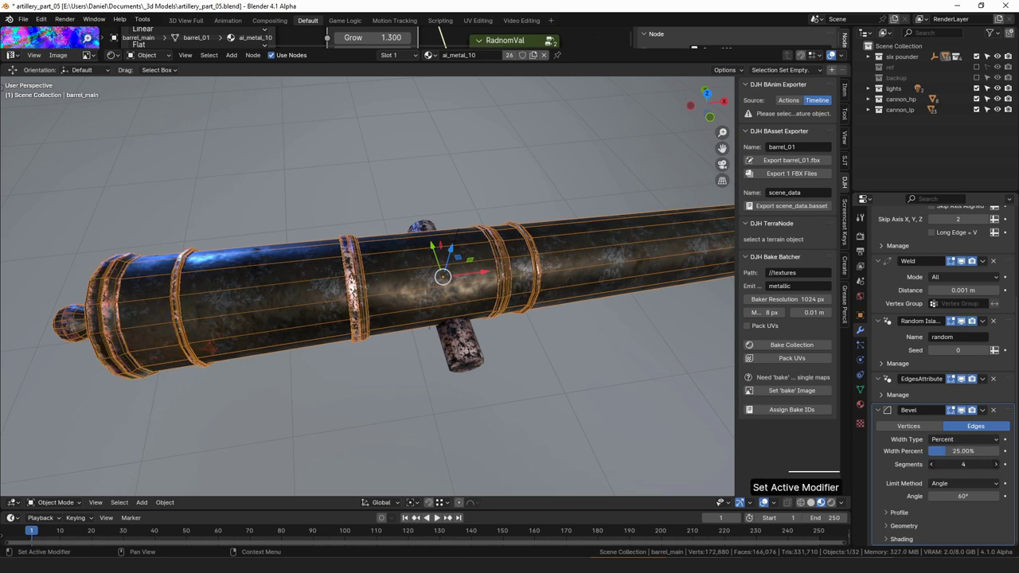
# Remove the barrel hinge's existing Bevel modifier and copy the main barrel's Bevel modifier to it.
pyautogui.click(460, 343)
pyautogui.click(994, 409)
pyautogui.keyDown('shift'); pyautogui.click(482, 290); pyautogui.keyUp('shift')
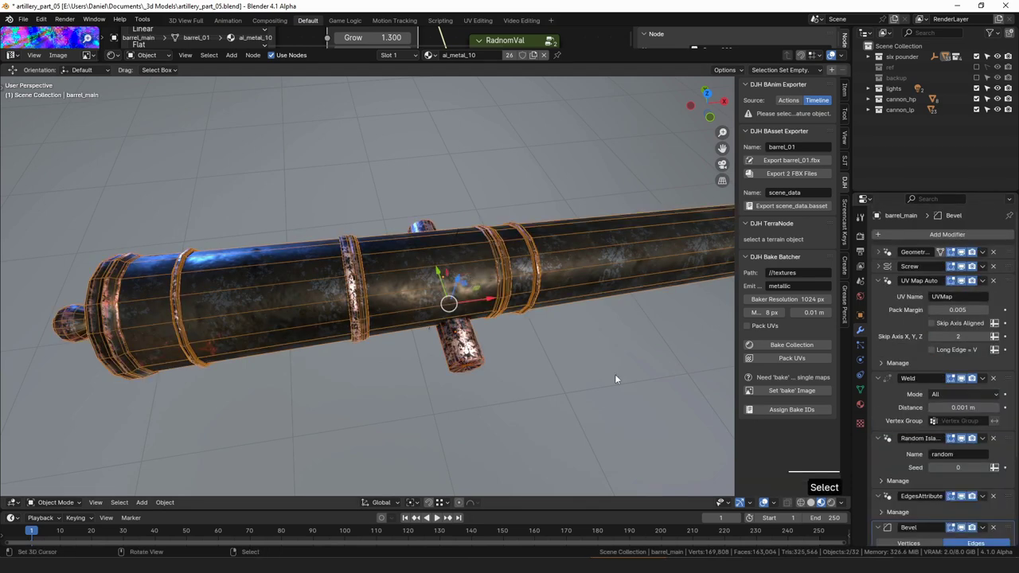
pyautogui.scroll(-5, 975, 510)
pyautogui.click(982, 422)
pyautogui.click(958, 457)
# Edit the barrel hinge, select the faces of its round end cap and inset them.
pyautogui.click(463, 351)
pyautogui.moveTo(463, 355); pyautogui.dragTo(367, 342, button='middle')
pyautogui.press('Tab')
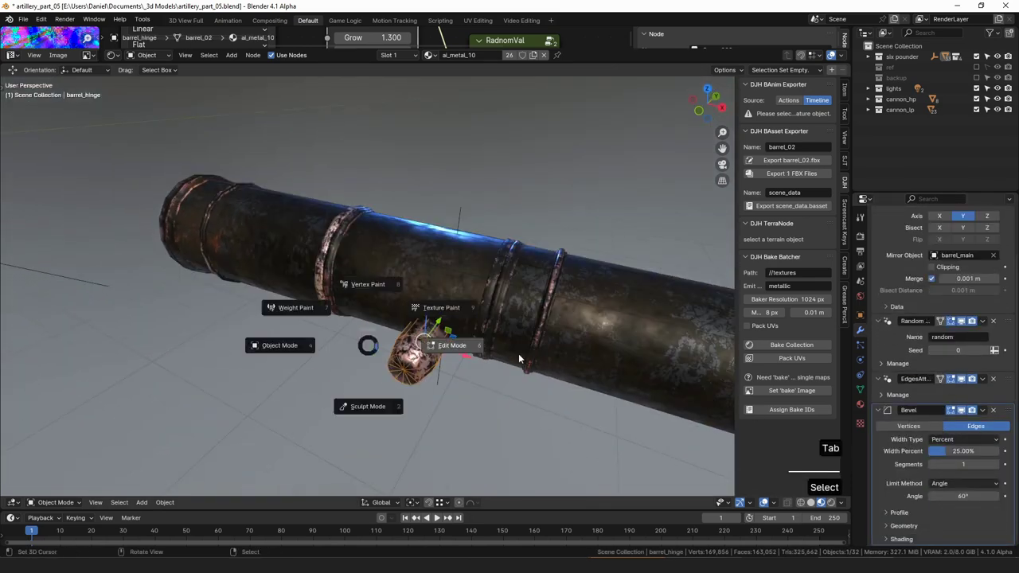
pyautogui.press('3')
pyautogui.press('1')
pyautogui.click(404, 369)
pyautogui.press('ctrl+KP_Add')
pyautogui.moveTo(452, 364); pyautogui.dragTo(501, 375, button='middle')
pyautogui.press('u')
pyautogui.press('i')
pyautogui.click(602, 307)
# Add an edge loop around the barrel hinge's cylinder, slide it near the end cap and leave mesh editing.
pyautogui.hotkey('ctrl', 'r')
pyautogui.click(415, 390)
pyautogui.click(410, 391)
pyautogui.press('g')
pyautogui.press('g')
pyautogui.click(382, 389)
pyautogui.press('Tab')
pyautogui.scroll(2, 617, 366)
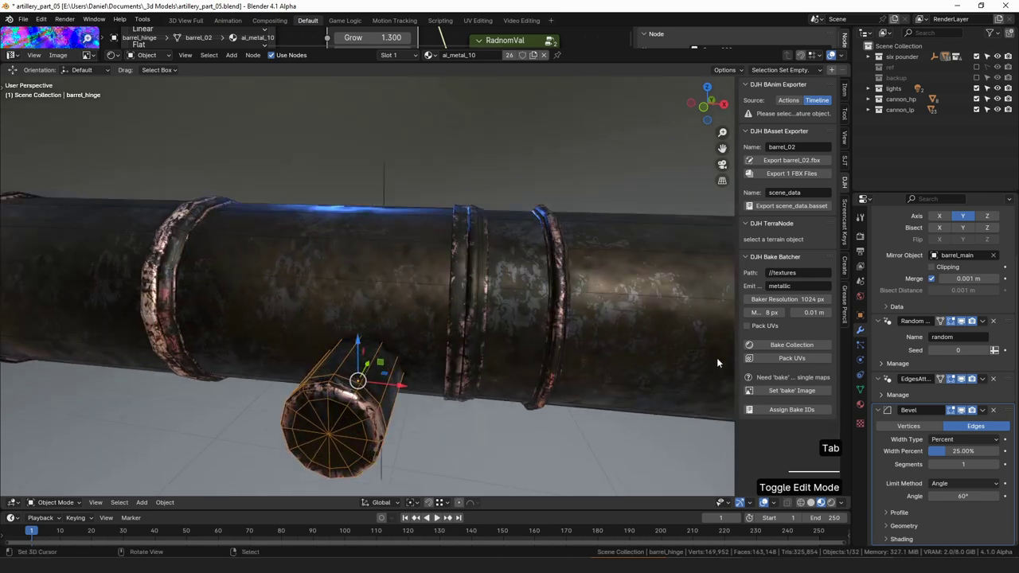
# Set the barrel hinge's Bevel limit method to None and duplicate the modifier.
pyautogui.click(964, 483)
pyautogui.click(959, 496)
pyautogui.hotkey('shift', 'd')
# Set the main barrel's Bevel limit method to None and duplicate the modifier.
pyautogui.click(549, 291)
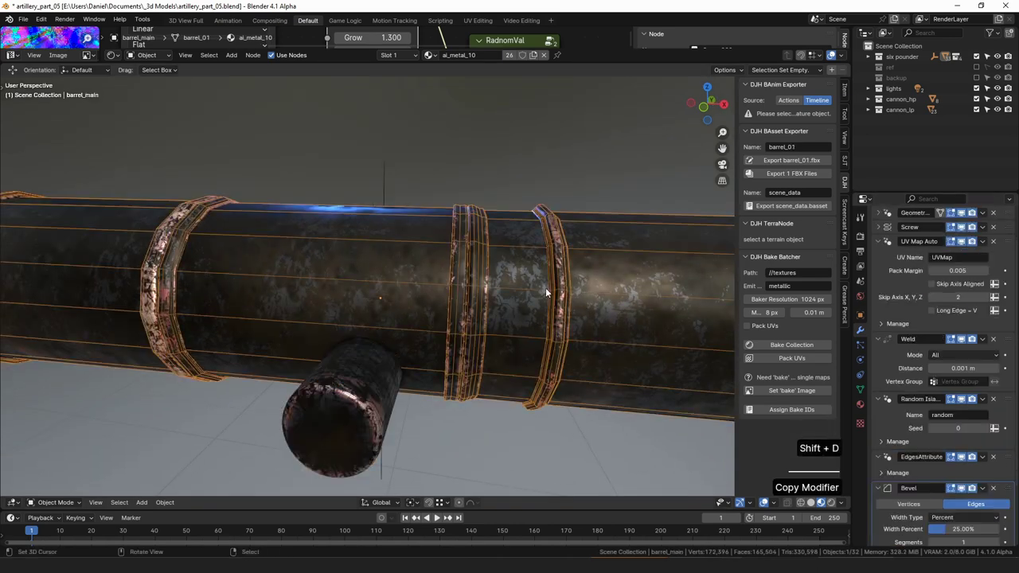
pyautogui.scroll(-3, 974, 510)
pyautogui.click(963, 483)
pyautogui.click(960, 497)
pyautogui.hotkey('shift', 'd')
pyautogui.scroll(-3, 338, 292)
# Subdivide the selected profile edge at the main barrel's ring moulding with one cut and leave mesh editing.
pyautogui.moveTo(323, 291); pyautogui.dragTo(430, 307, button='middle')
pyautogui.moveTo(318, 302)
pyautogui.keyDown('shift'); pyautogui.mouseDown(button='middle')
pyautogui.moveTo(437, 305)
pyautogui.moveTo(316, 287)
pyautogui.mouseUp(button='middle'); pyautogui.keyUp('shift')
pyautogui.scroll(4, 414, 301)
pyautogui.scroll(2, 318, 288)
pyautogui.press('Tab')
pyautogui.hotkey('ctrl', 'r')
pyautogui.press('w')
pyautogui.click(438, 311)
pyautogui.keyDown('shift'); pyautogui.moveTo(495, 388); pyautogui.dragTo(478, 378, button='middle'); pyautogui.keyUp('shift')
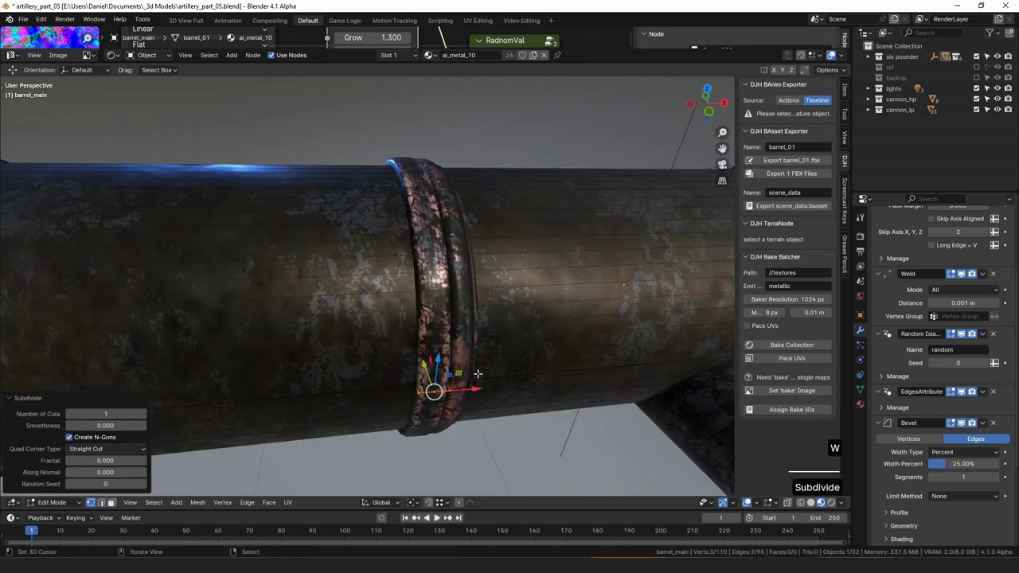
pyautogui.press('Tab')
# Deselect everything and reveal all hidden cannon parts.
pyautogui.press('a')
pyautogui.scroll(-4, 450, 308)
pyautogui.moveTo(449, 308); pyautogui.dragTo(457, 271, button='middle')
pyautogui.scroll(-7, 487, 333)
pyautogui.hotkey('alt', 'h')
pyautogui.press('a')
pyautogui.scroll(6, 382, 255)
# Focus on the assembled cannon and maximize the 3D viewport.
pyautogui.rightClick(296, 224)
pyautogui.press('KP_Decimal')
pyautogui.click(550, 385)
pyautogui.hotkey('ctrl', 'space')
pyautogui.press('KP_Decimal')
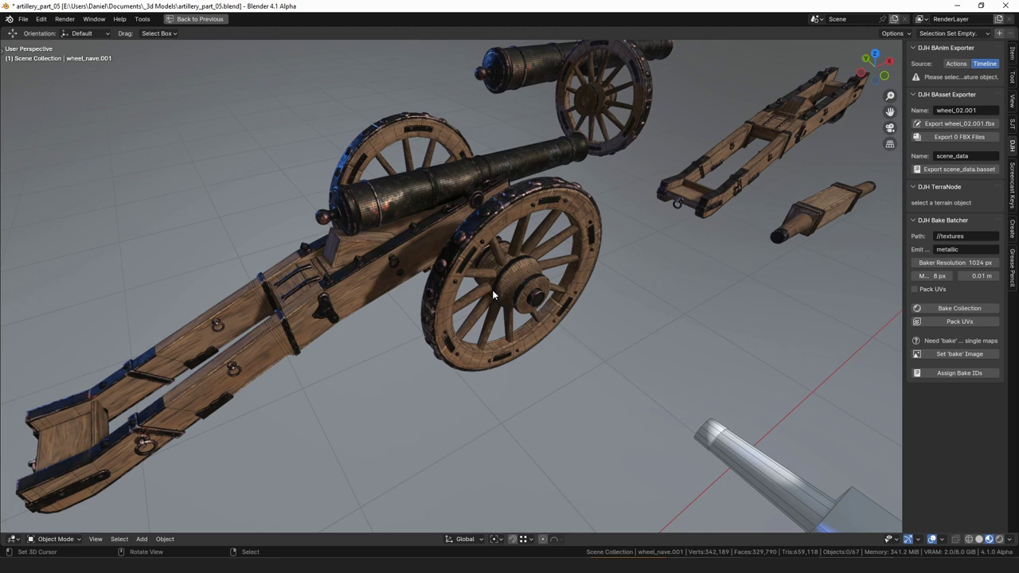
# Examine the assembled cannon's wheels, barrel and carriage from several angles, focusing on the wheels.
pyautogui.moveTo(491, 288)
pyautogui.mouseDown(button='middle')
pyautogui.moveTo(471, 256)
pyautogui.moveTo(498, 298)
pyautogui.moveTo(489, 285)
pyautogui.mouseUp(button='middle')
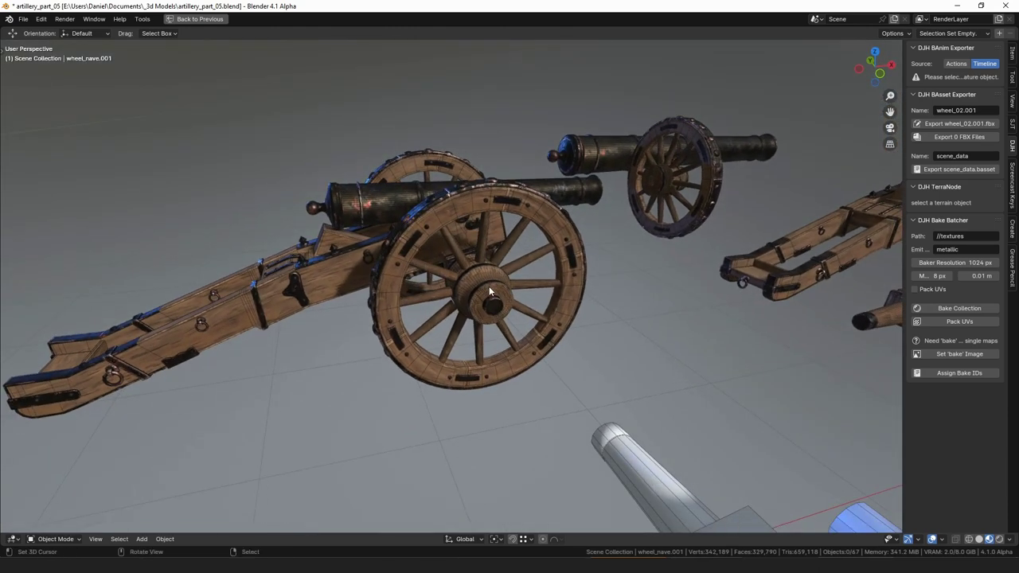
pyautogui.click(453, 252)
pyautogui.press('KP_Decimal')
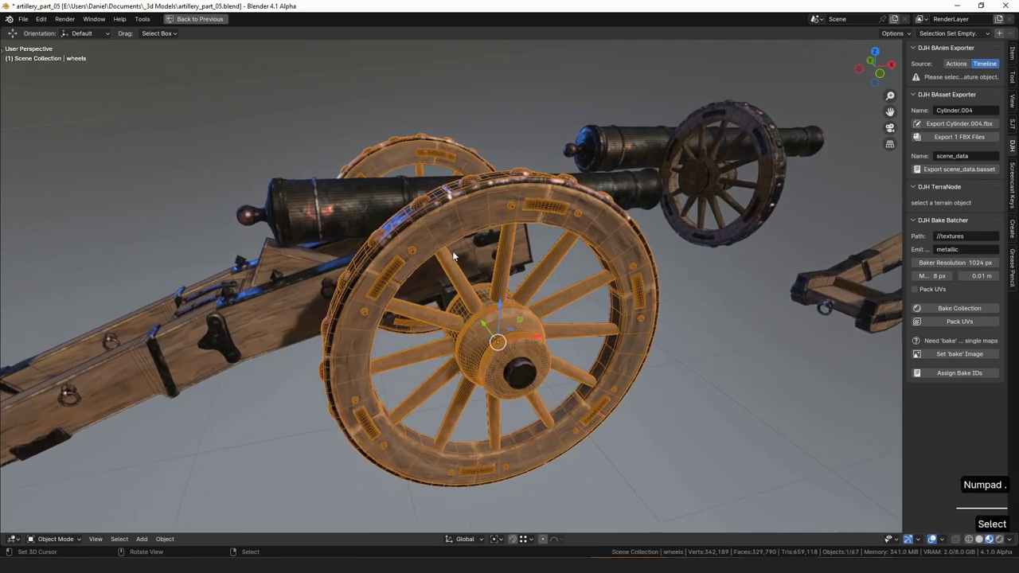
pyautogui.press('a')
pyautogui.moveTo(476, 316); pyautogui.dragTo(444, 296, button='middle')
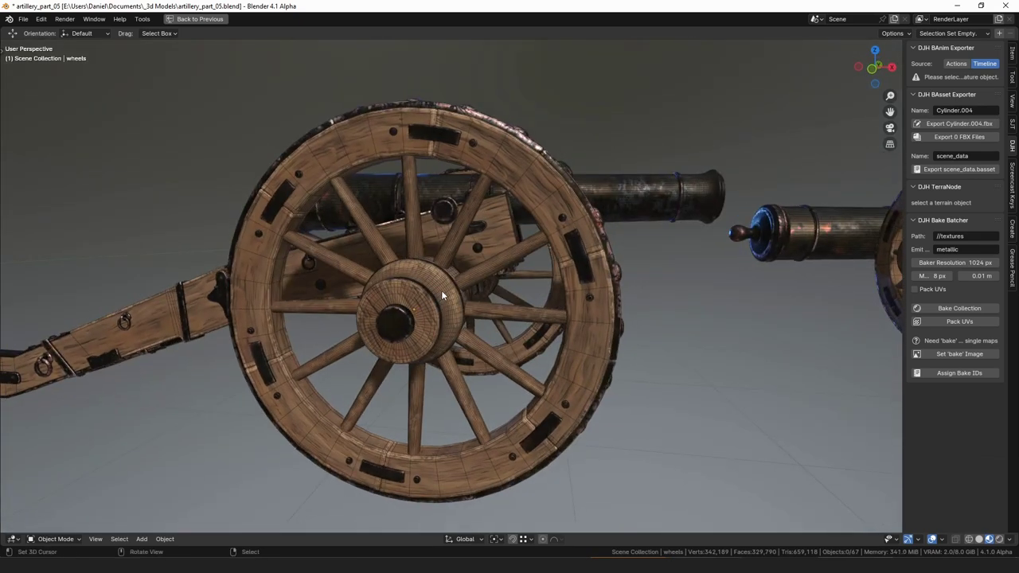
pyautogui.scroll(-4, 471, 308)
pyautogui.moveTo(471, 309); pyautogui.dragTo(481, 311, button='middle')
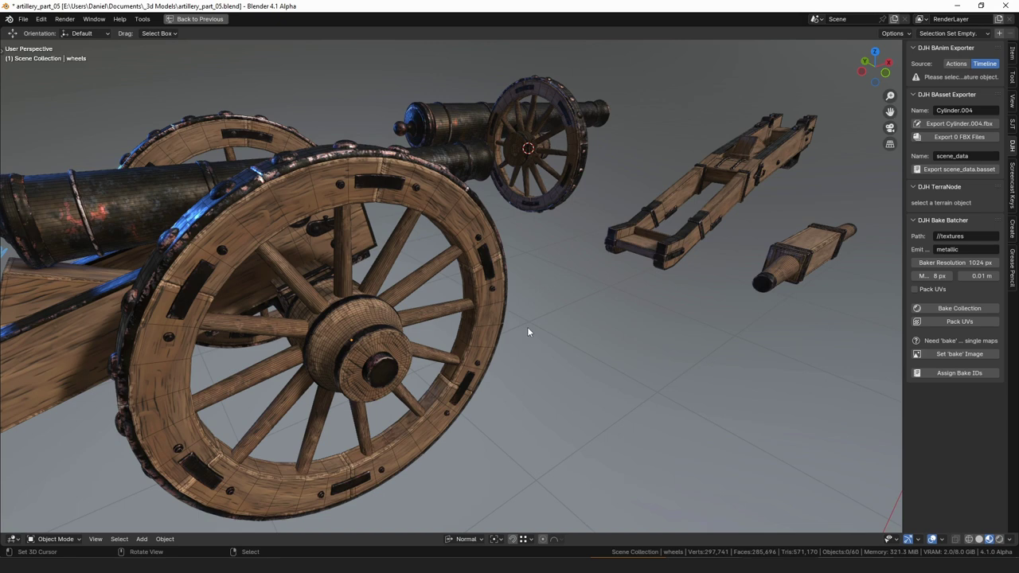
pyautogui.moveTo(559, 321); pyautogui.dragTo(201, 347, button='middle')
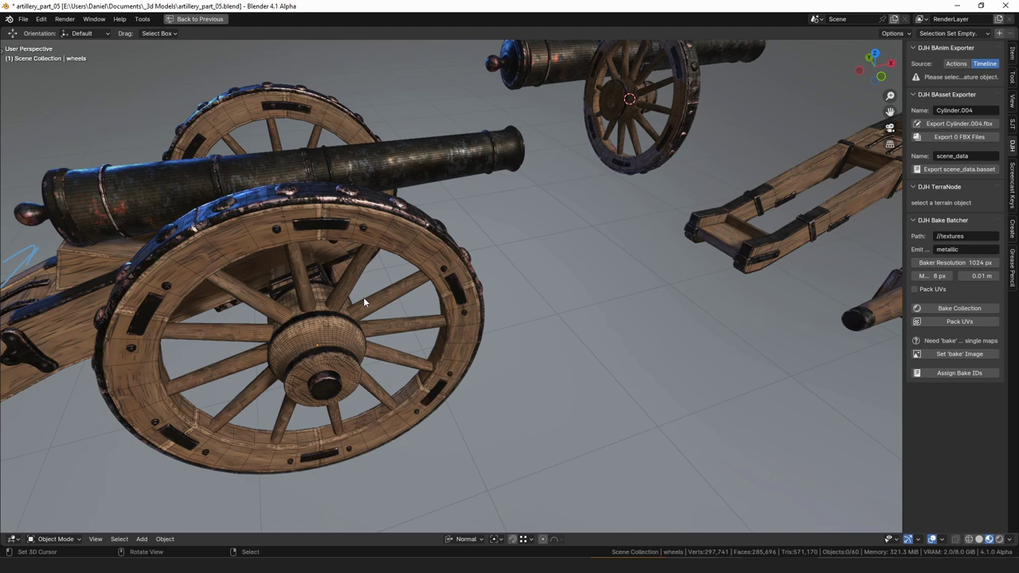
# Focus on the separate wheel's spokes, open their mesh for editing and isolate them in local view.
pyautogui.keyDown('shift'); pyautogui.moveTo(663, 230); pyautogui.dragTo(401, 313, button='middle'); pyautogui.keyUp('shift')
pyautogui.scroll(-1, 401, 312)
pyautogui.click(478, 163)
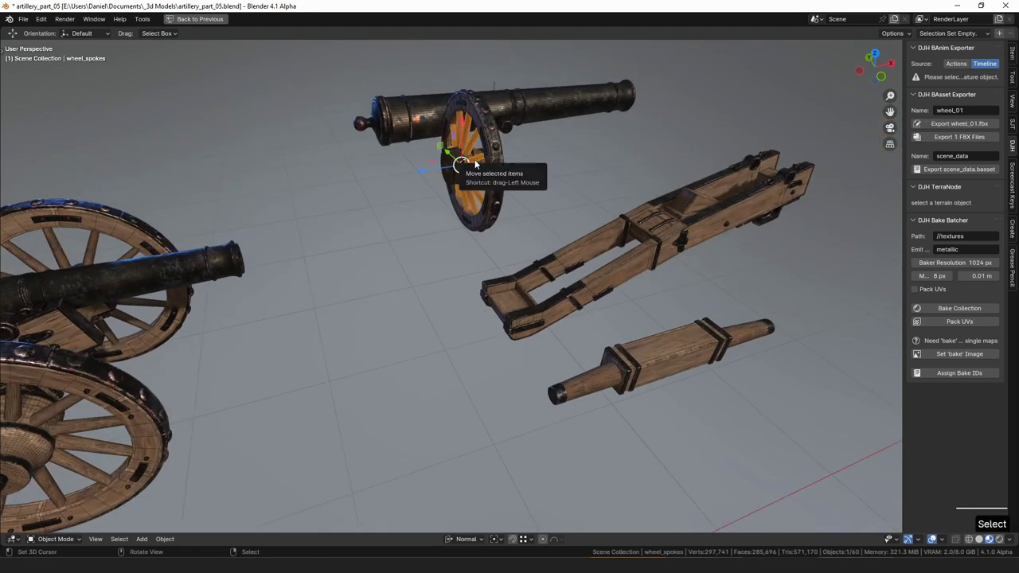
pyautogui.press('KP_Decimal')
pyautogui.press('Tab')
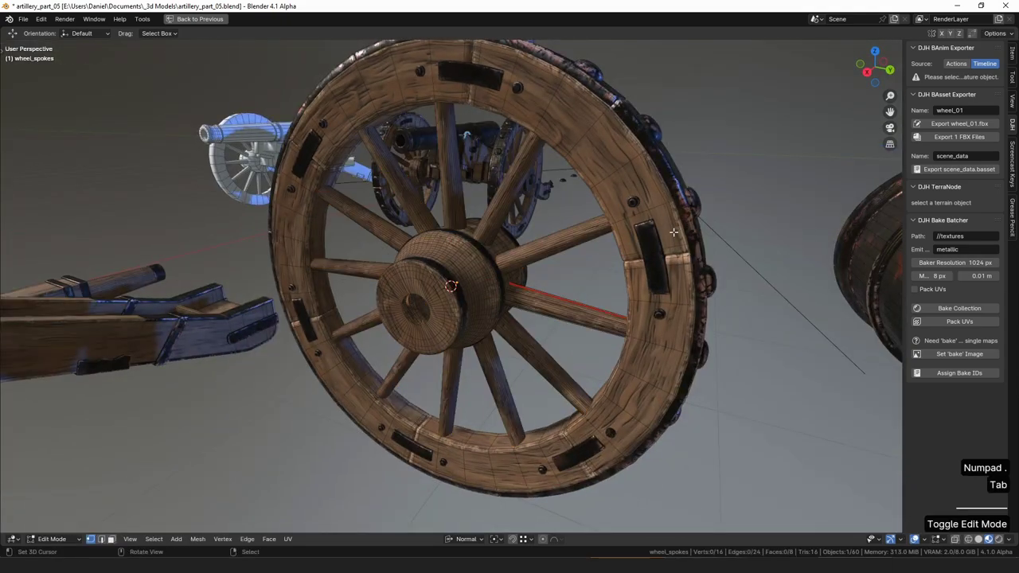
pyautogui.press('KP_Divide')
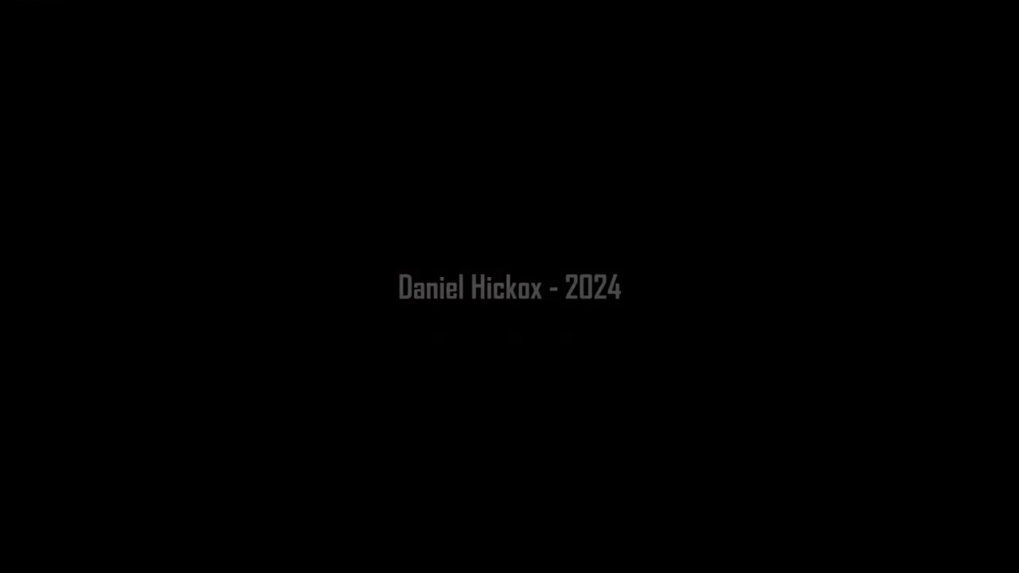